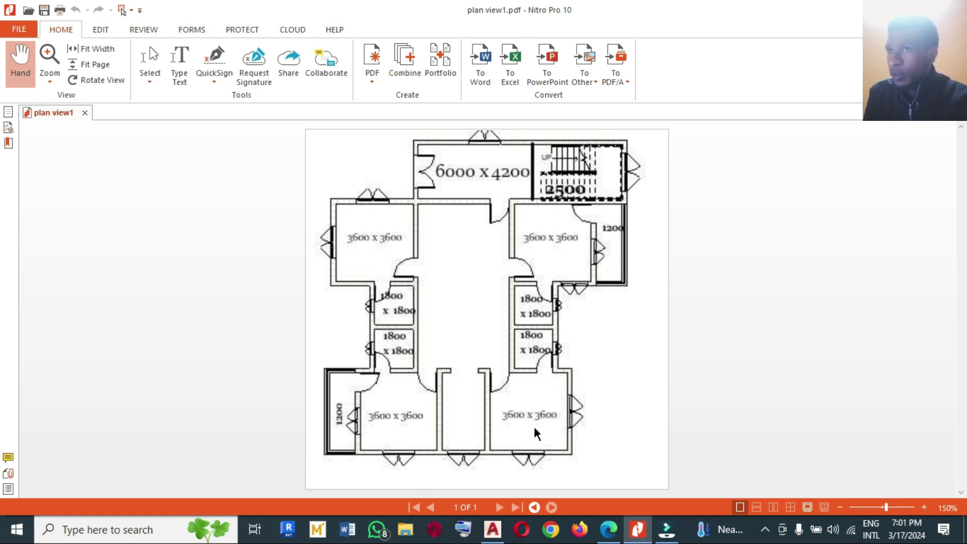
Switch from the PDF floor plan in Nitro Pro back to the AutoCAD drawing
left_click(496, 527)
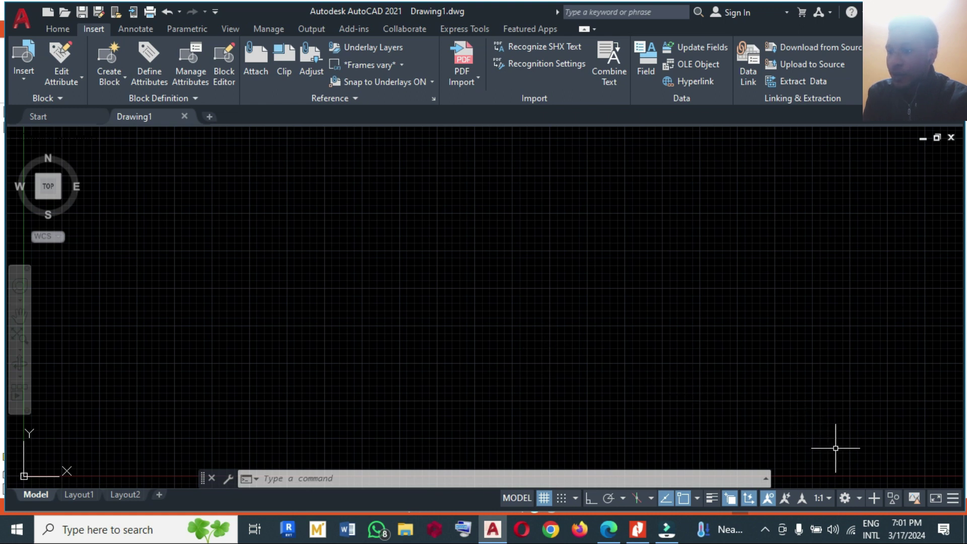
Keep the workspace set to Drafting & Annotation
left_click(858, 498)
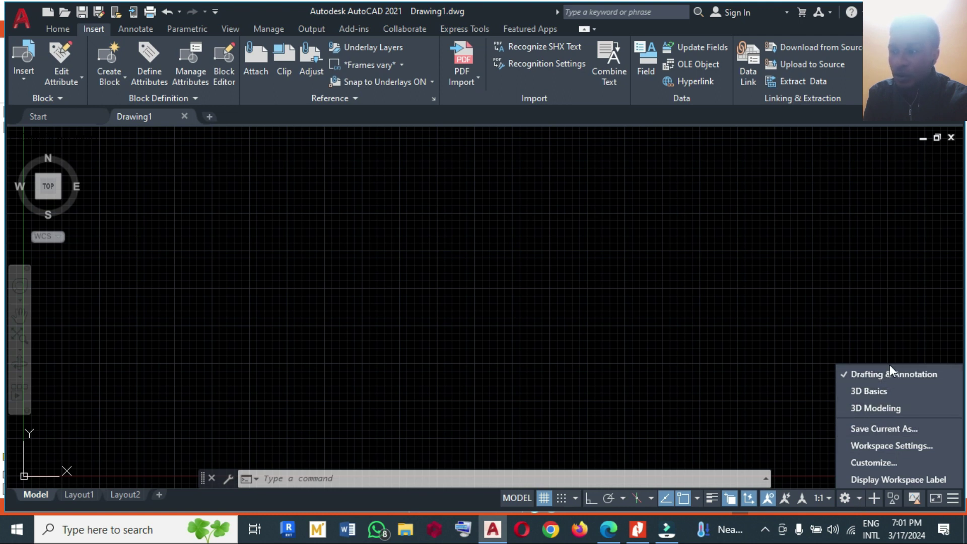
left_click(863, 497)
left_click(863, 498)
left_click(882, 380)
Switch off the drawing grid so model space is plain black
left_click(464, 282)
left_click(559, 418)
left_click(544, 499)
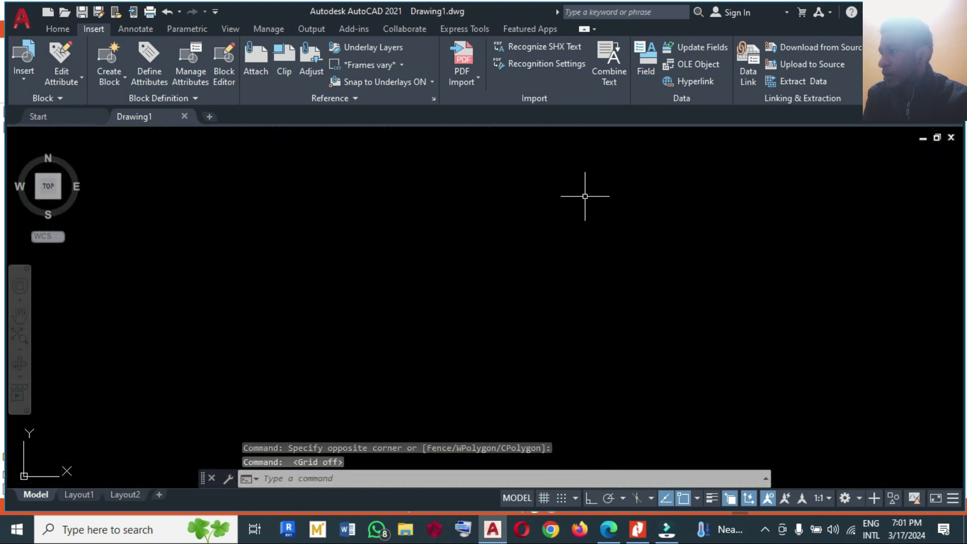
left_click(468, 302)
left_click(431, 292)
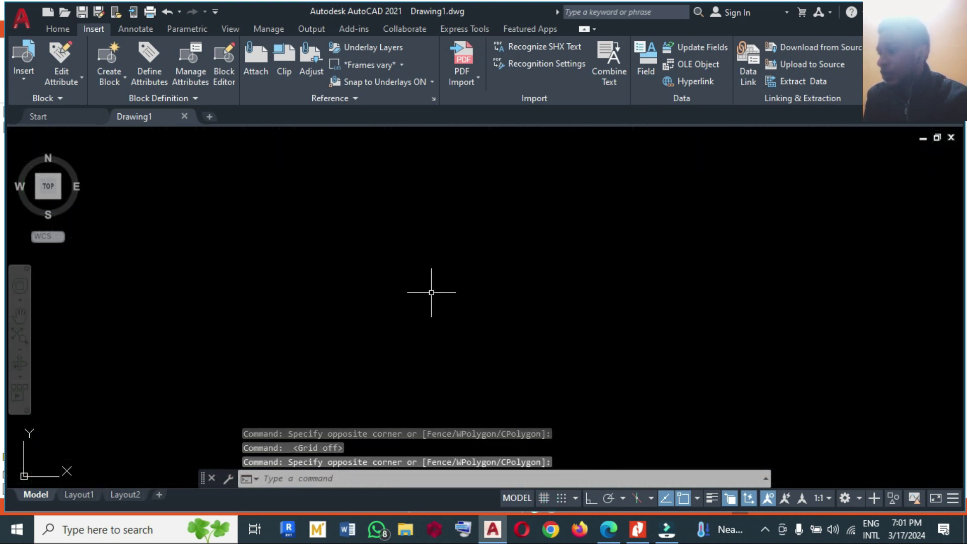
With UN, set Decimal length units at 0.0 precision and Millimeters insertion scale
type("un")
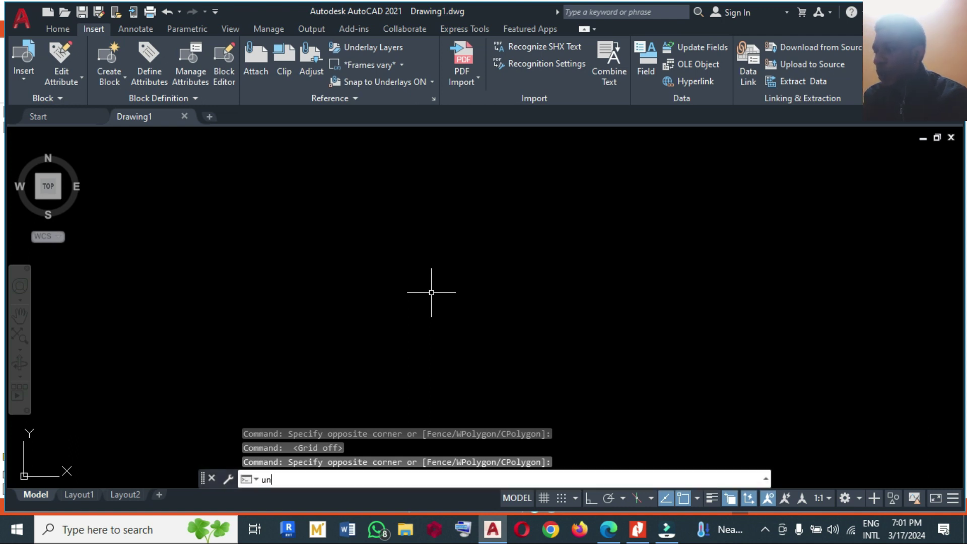
key("Return")
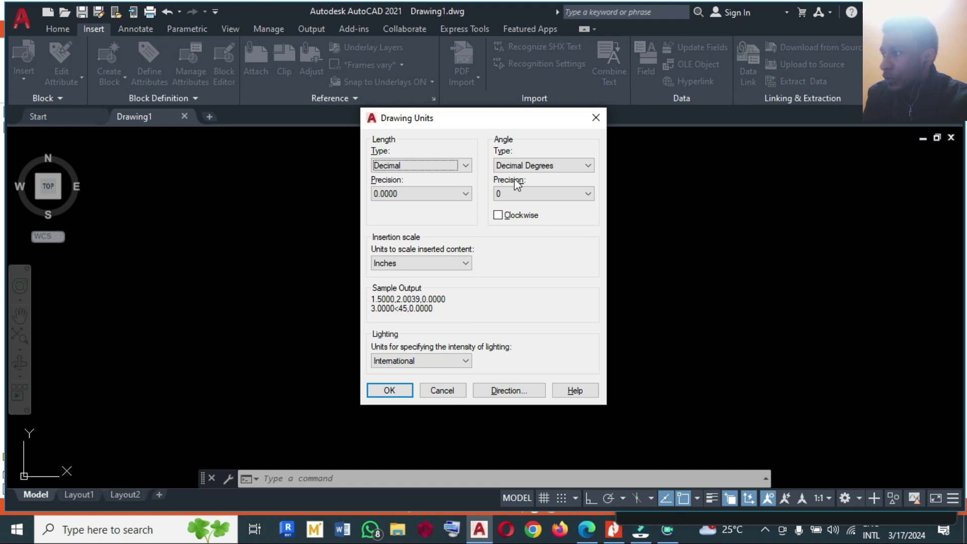
left_click(465, 169)
left_click(462, 166)
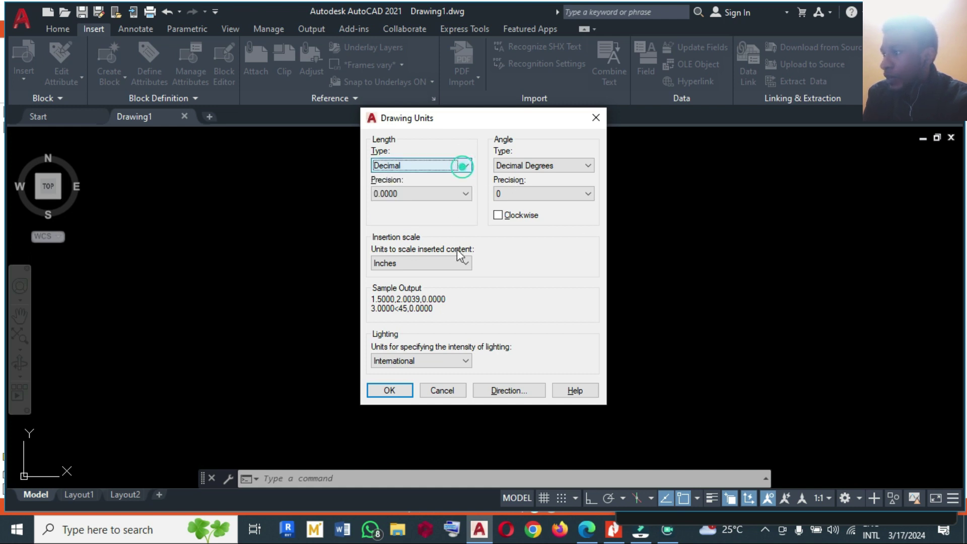
left_click(459, 262)
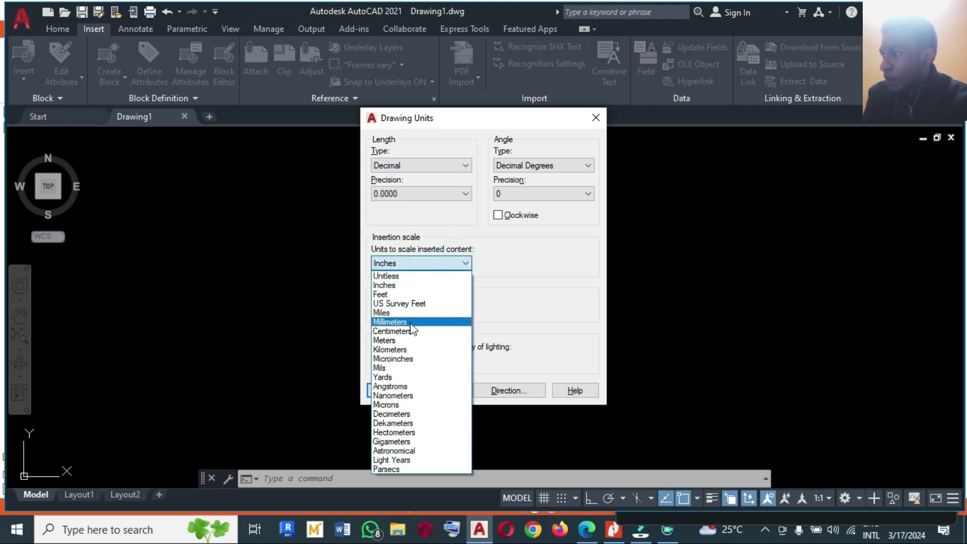
left_click(411, 323)
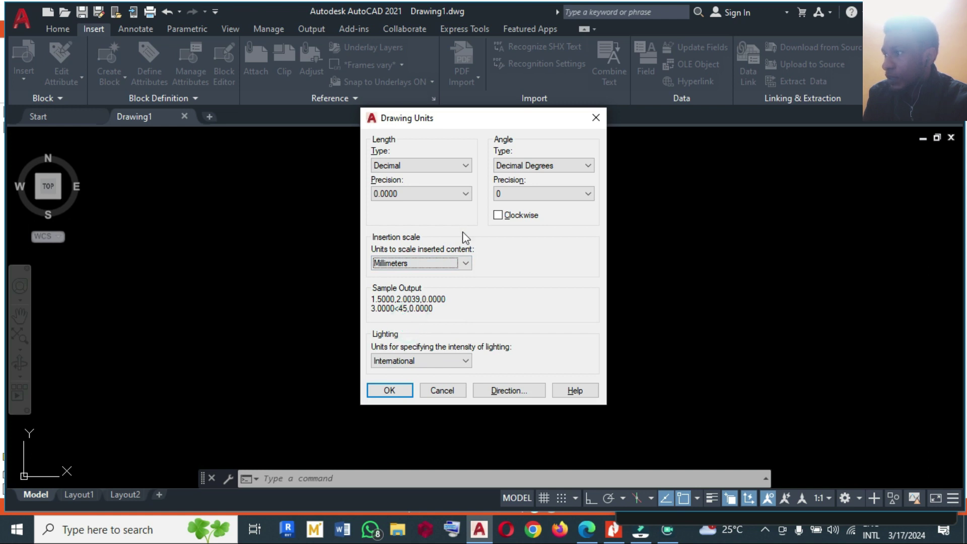
left_click(460, 194)
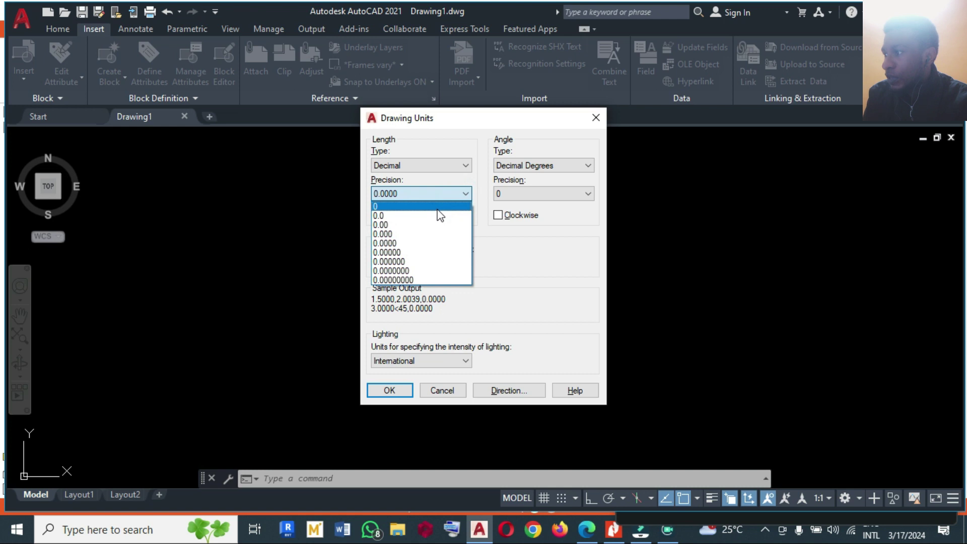
left_click(437, 215)
left_click(459, 165)
left_click(460, 165)
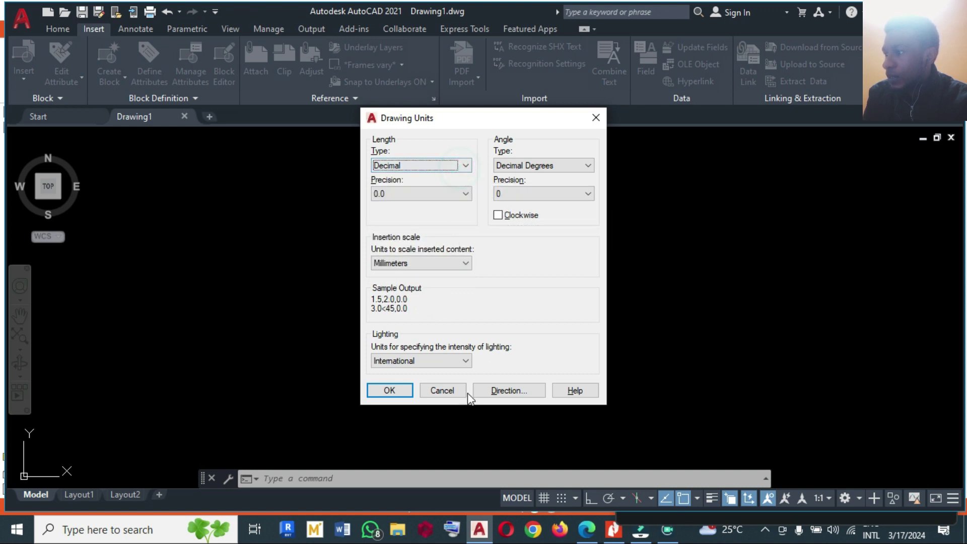
left_click(391, 391)
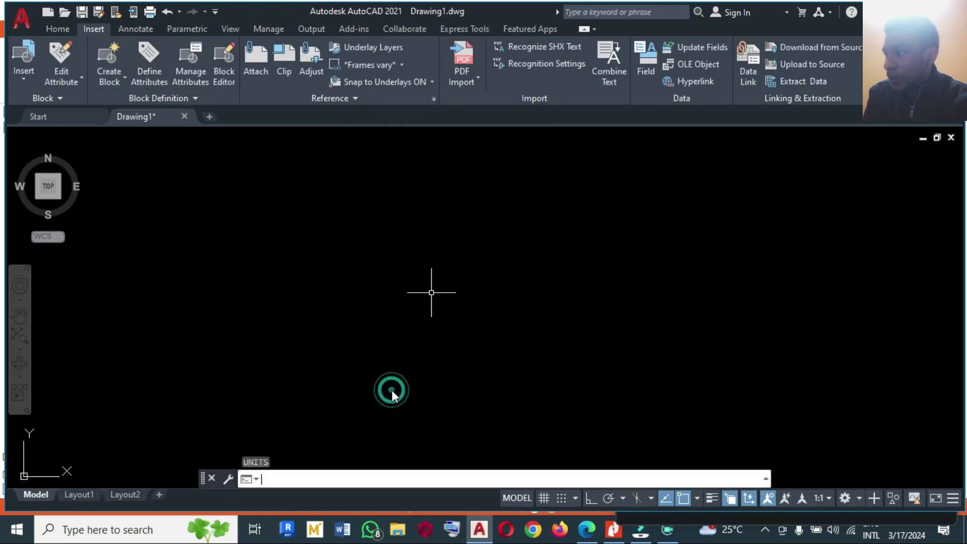
left_click(524, 377)
left_click(439, 323)
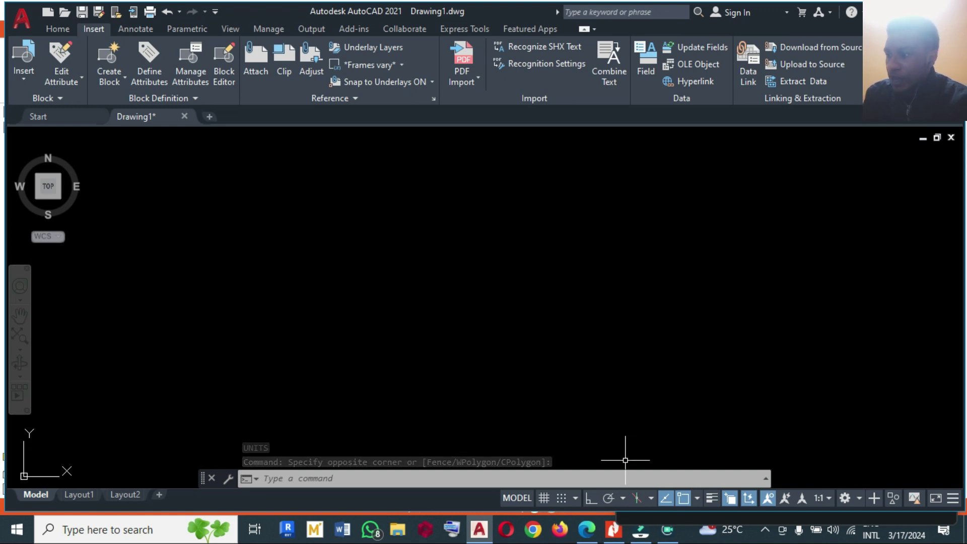
left_click(613, 530)
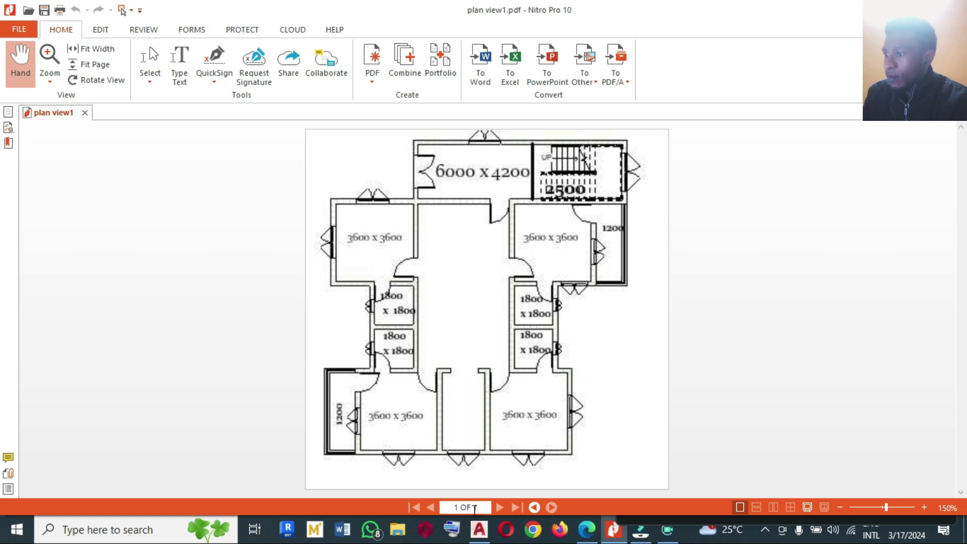
left_click(481, 530)
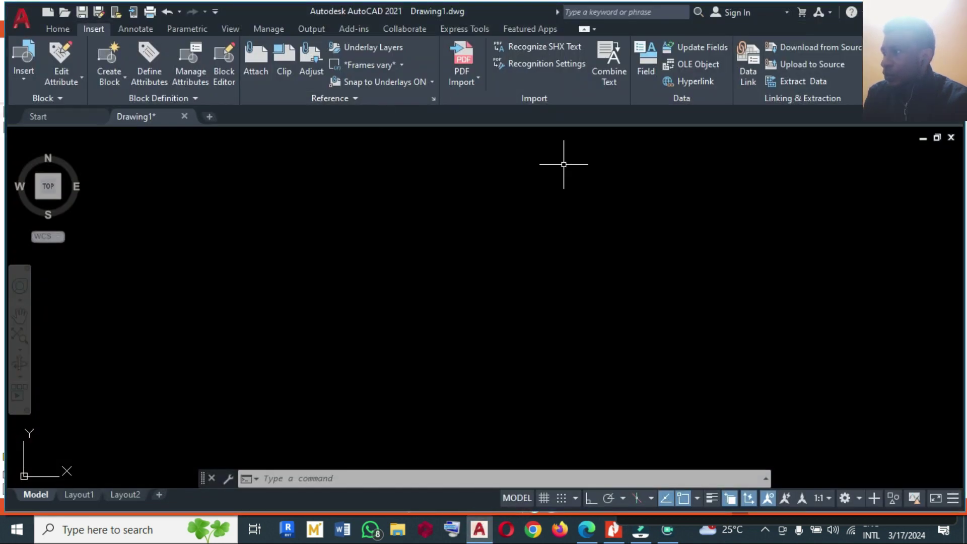
In Layer Properties, create a new layer named WALL
left_click(60, 29)
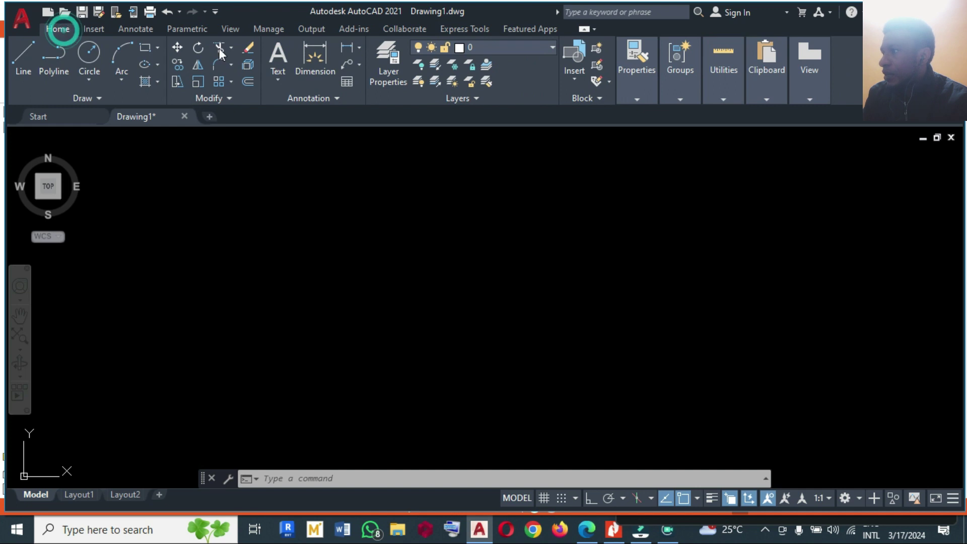
left_click(399, 79)
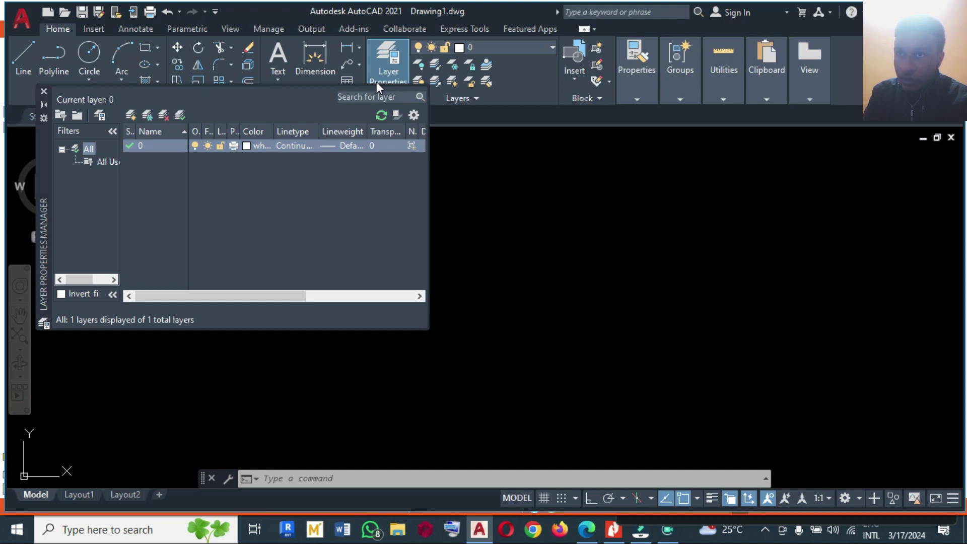
left_click(136, 118)
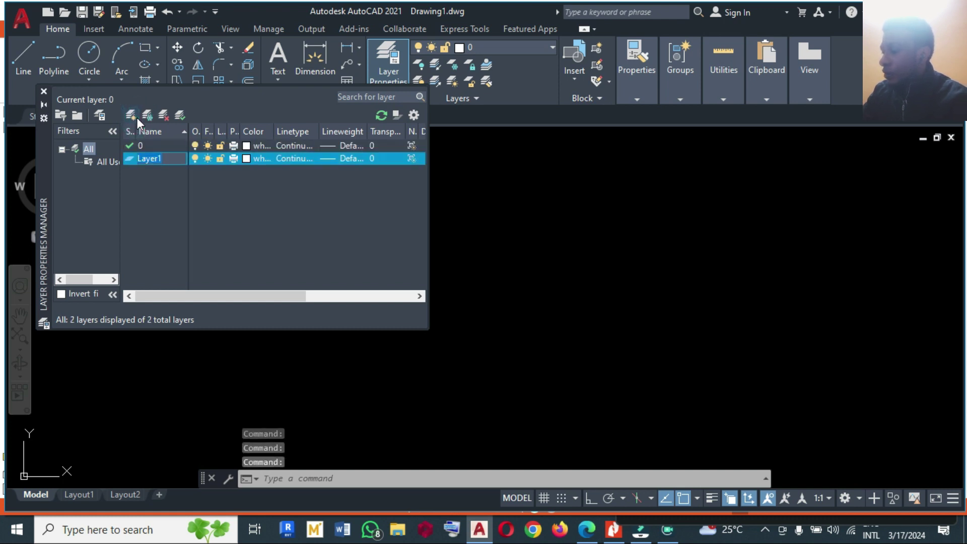
type("w")
key("BackSpace")
type("WALL")
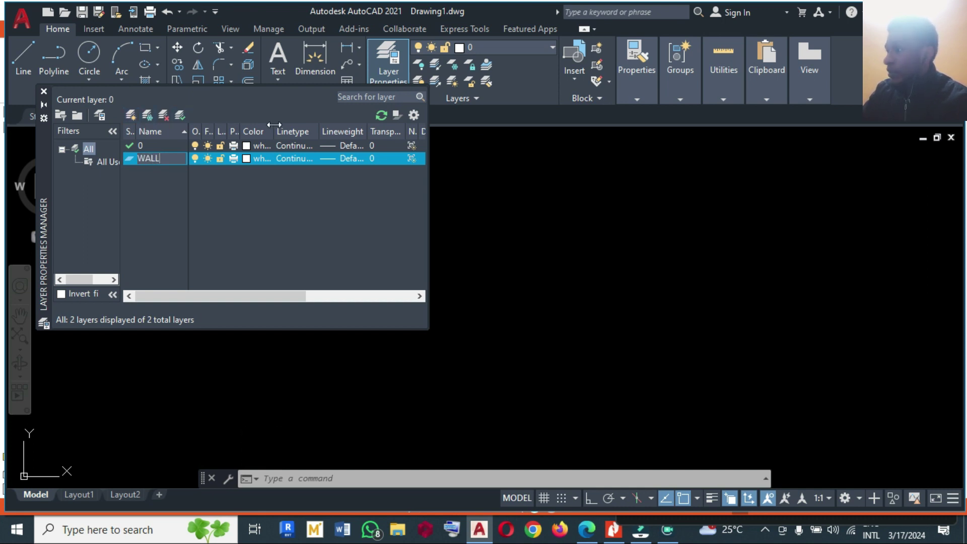
Keep WALL white with a 0.30 mm lineweight, then add another new layer
left_click(246, 159)
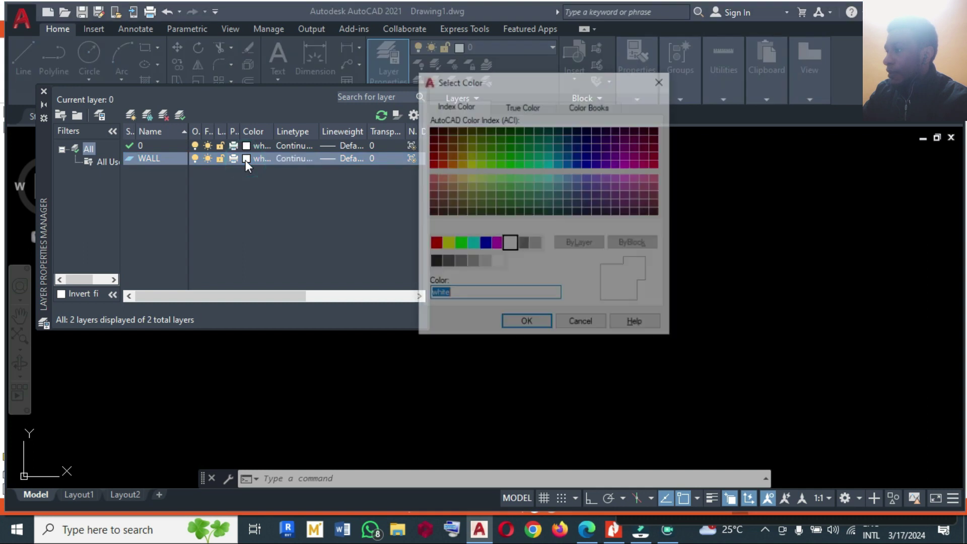
left_click(509, 243)
left_click(525, 324)
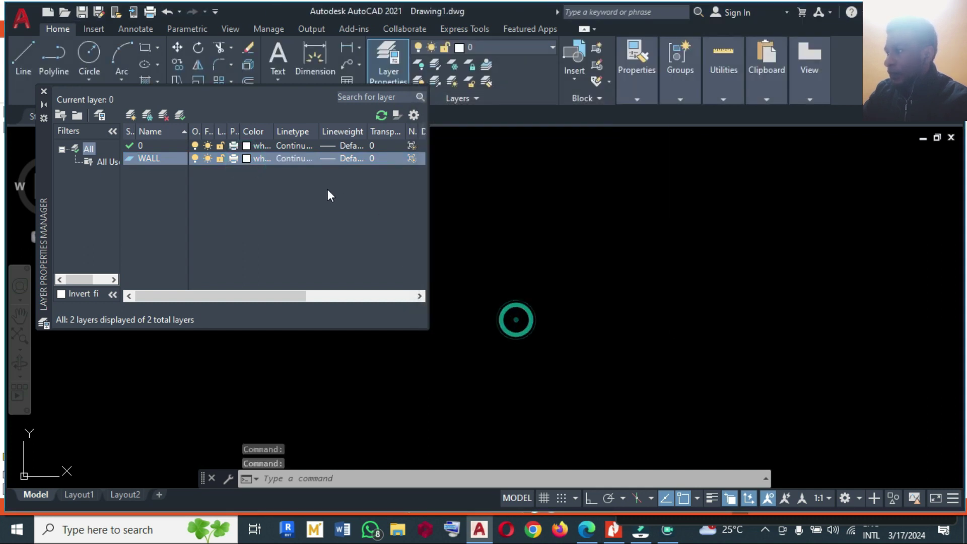
left_click(346, 159)
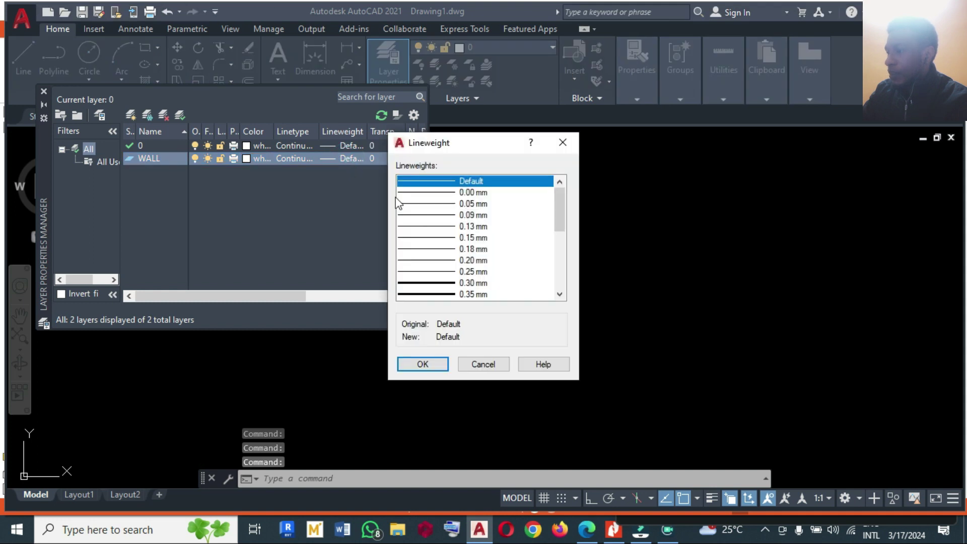
left_click(438, 283)
left_click(424, 363)
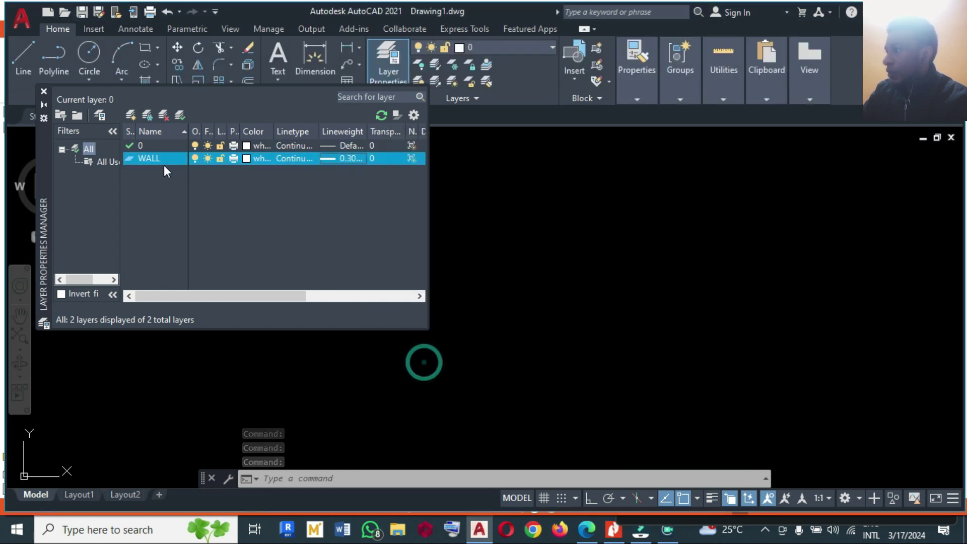
left_click(131, 115)
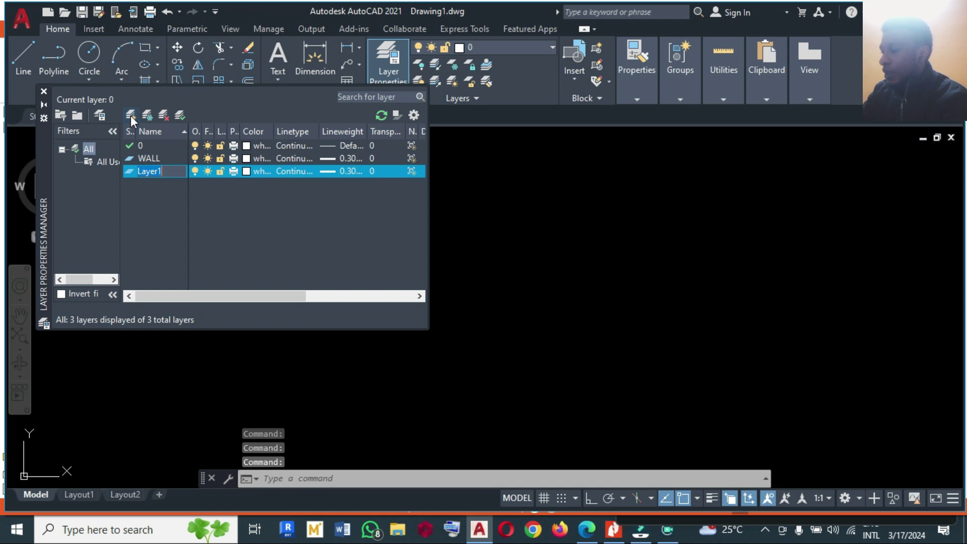
Name the layer WINDOW, colour it yellow with 0.30 mm lineweight, and add another layer
type("WIN")
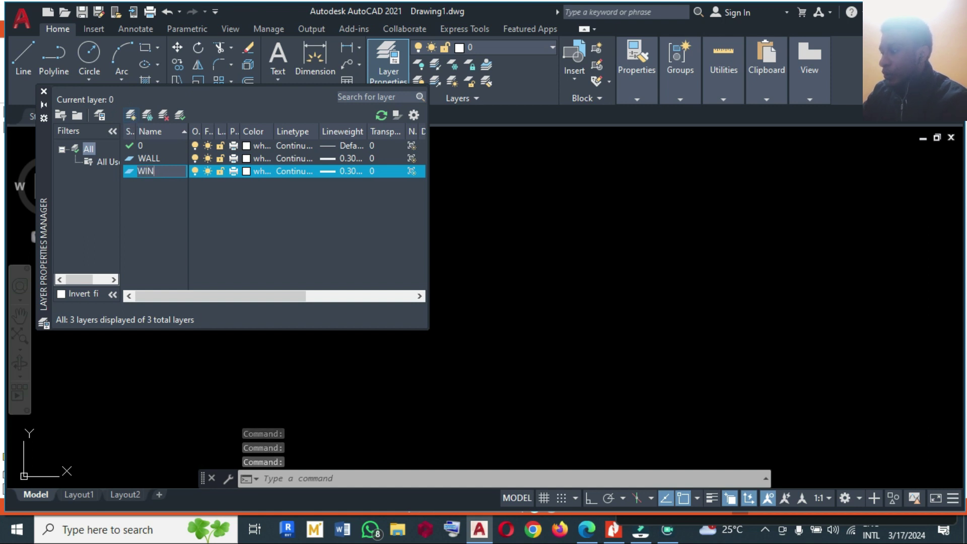
type("DOW")
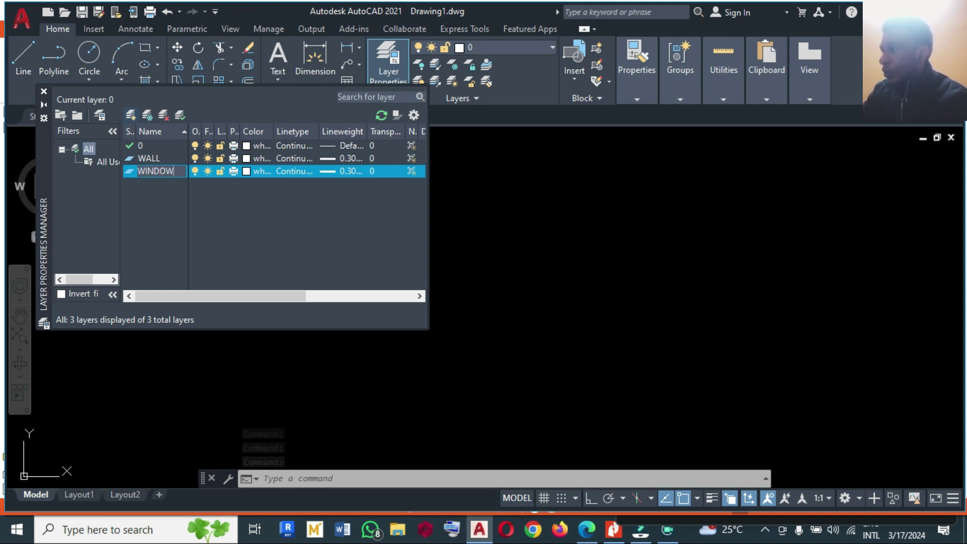
left_click(245, 171)
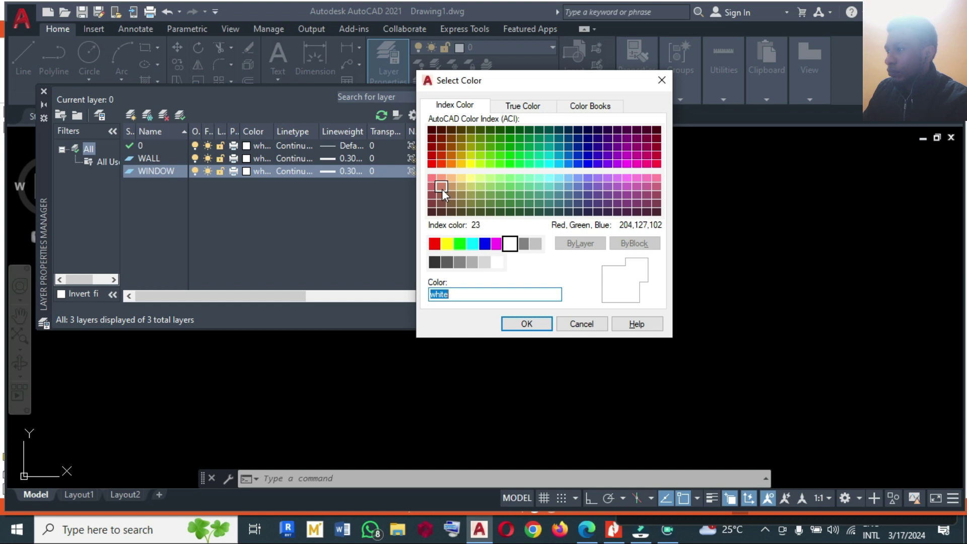
left_click(448, 243)
left_click(522, 325)
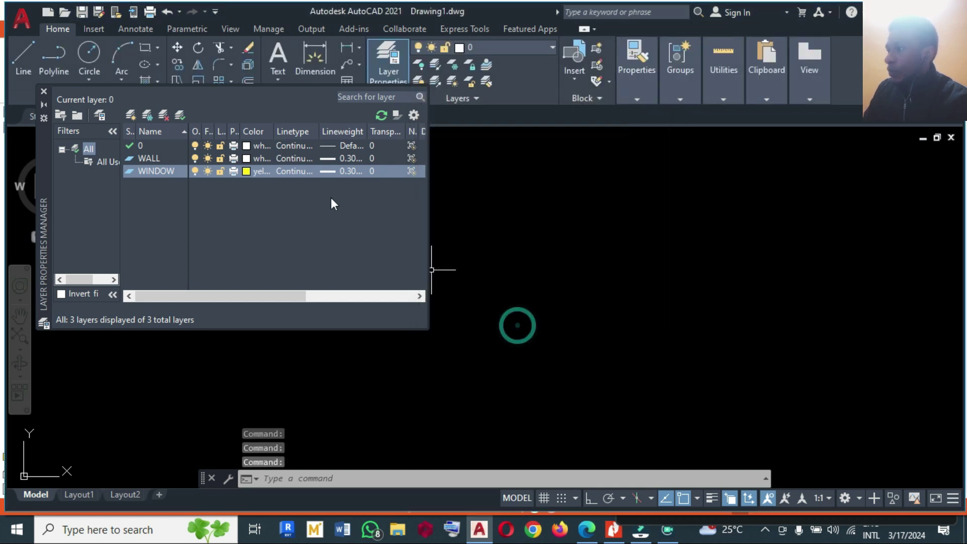
left_click(346, 172)
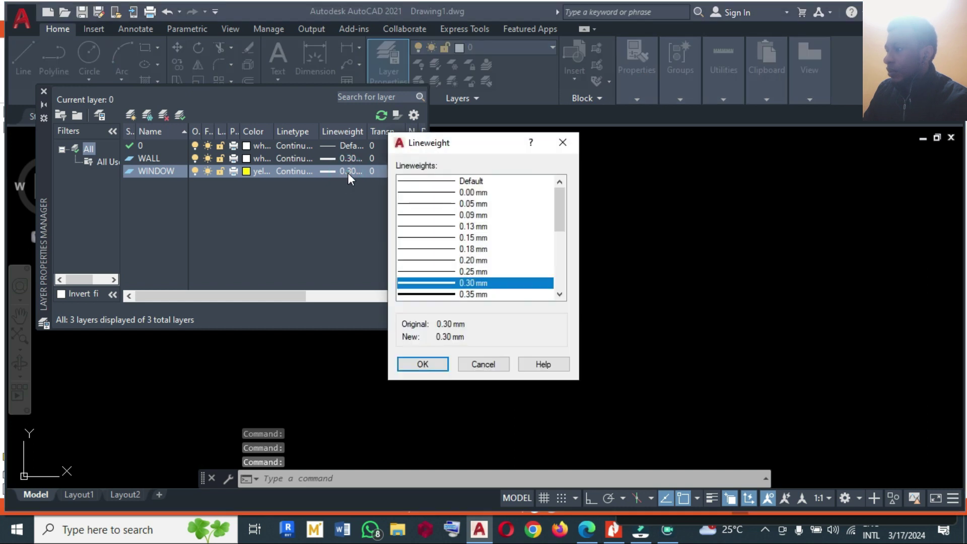
left_click(445, 273)
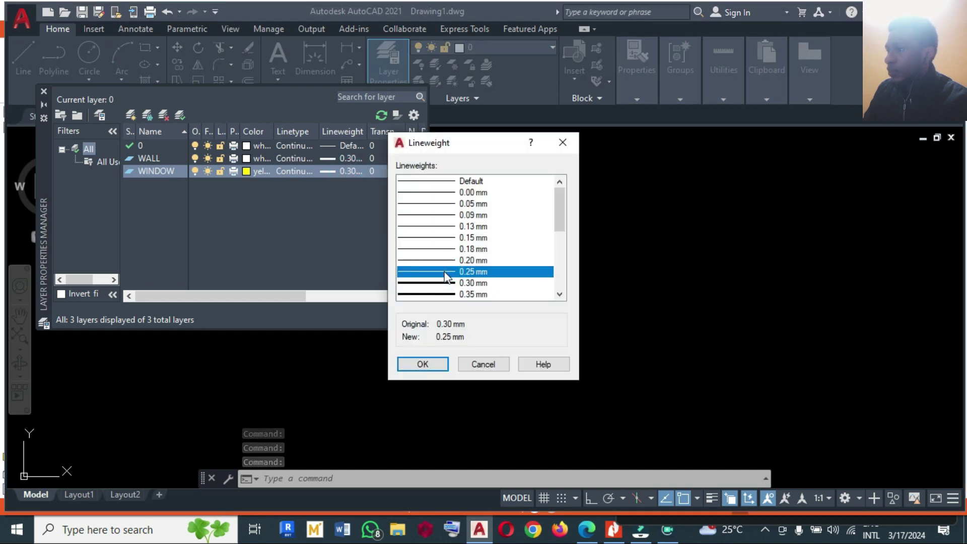
left_click(446, 283)
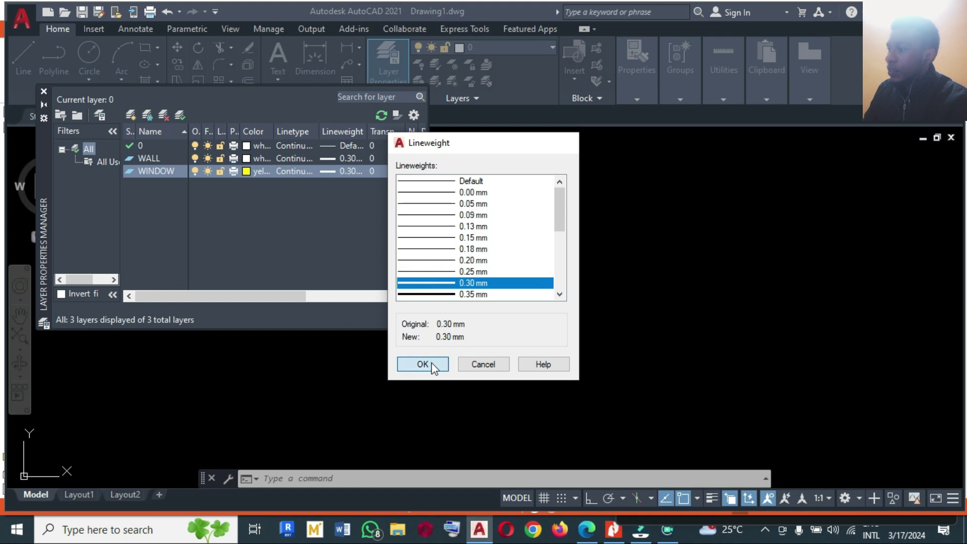
left_click(423, 364)
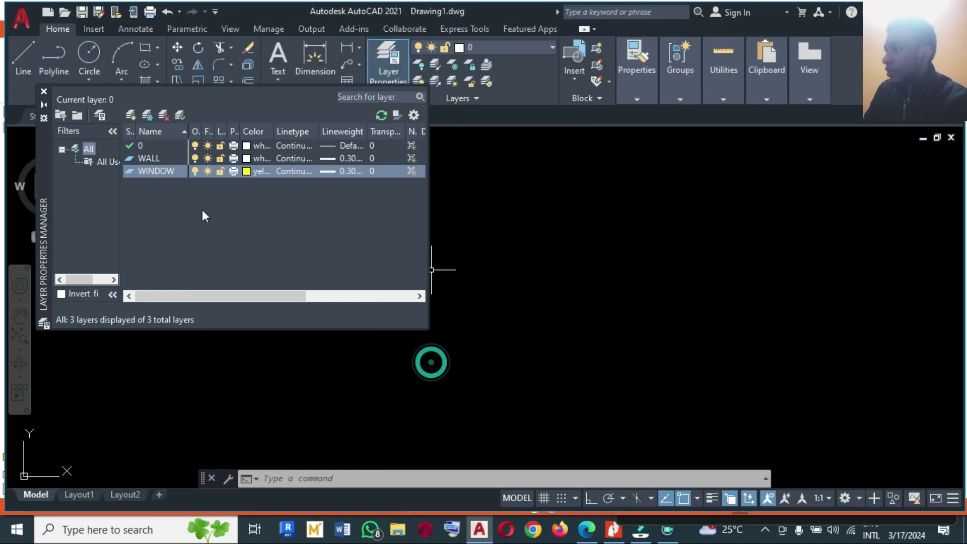
left_click(130, 117)
Name the new layer DOOR and give it dark-red colour 14
type("DOOR")
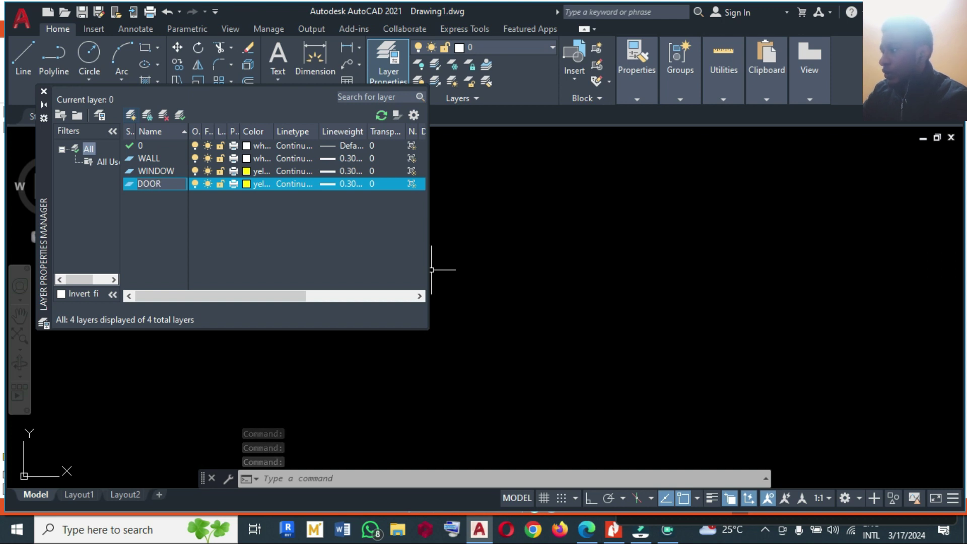
left_click(246, 184)
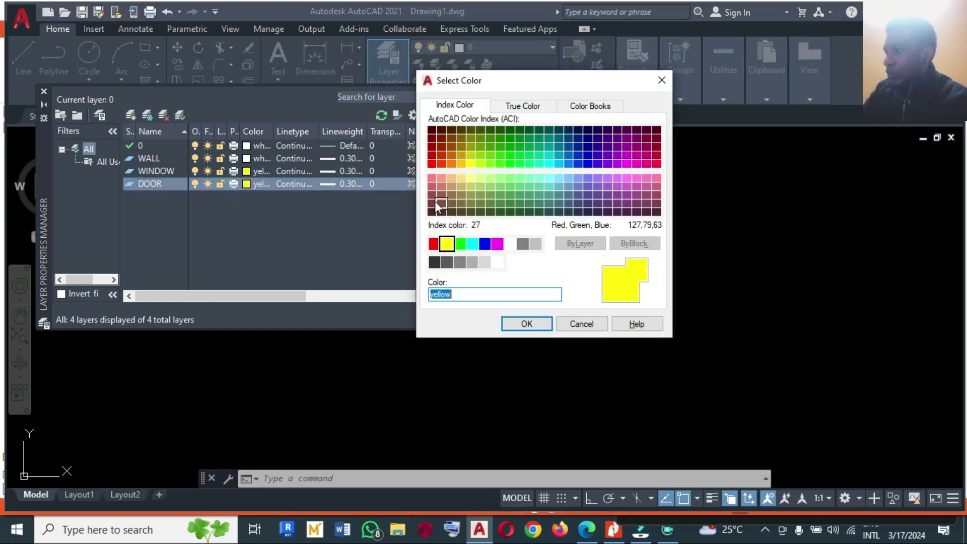
left_click(433, 147)
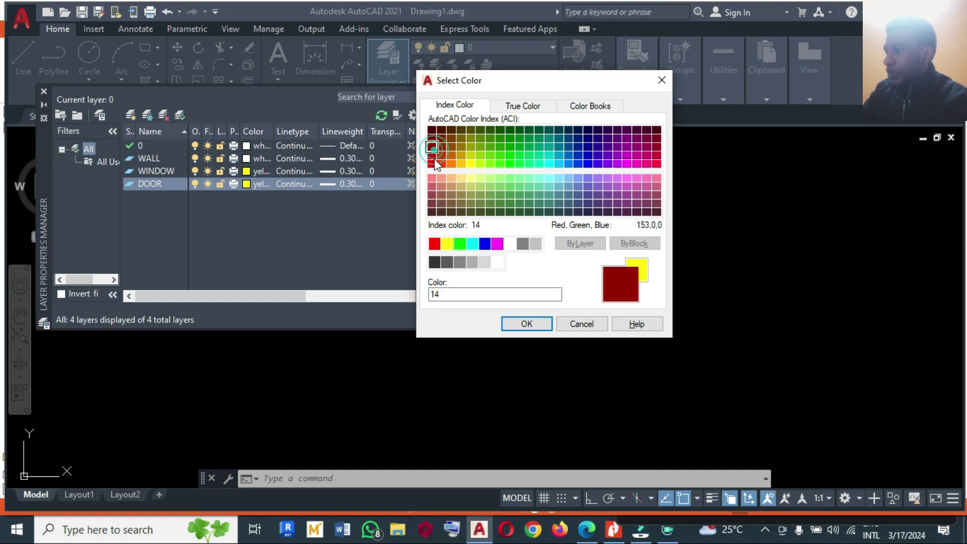
left_click(534, 323)
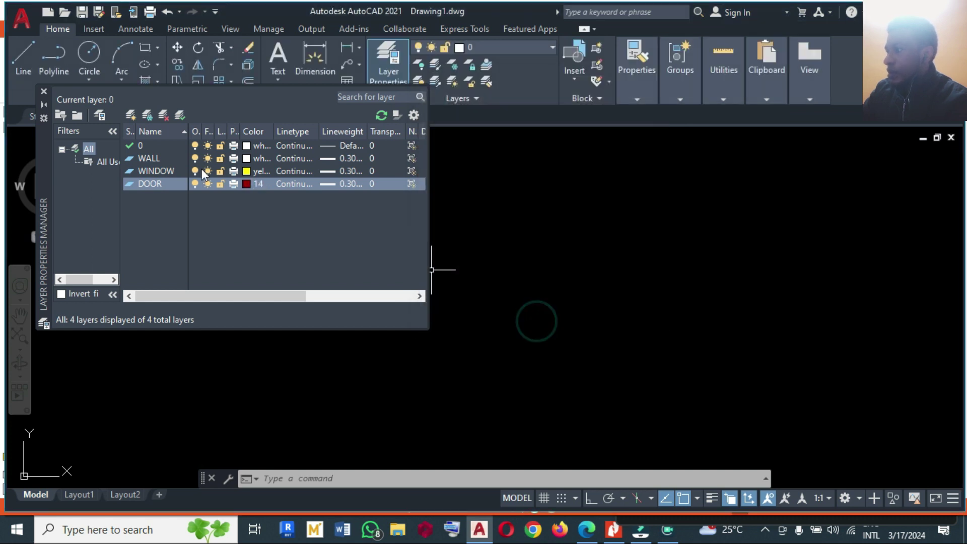
Add a magenta TEXT layer and make WALL the current layer
left_click(131, 116)
type("TEXT")
left_click(253, 198)
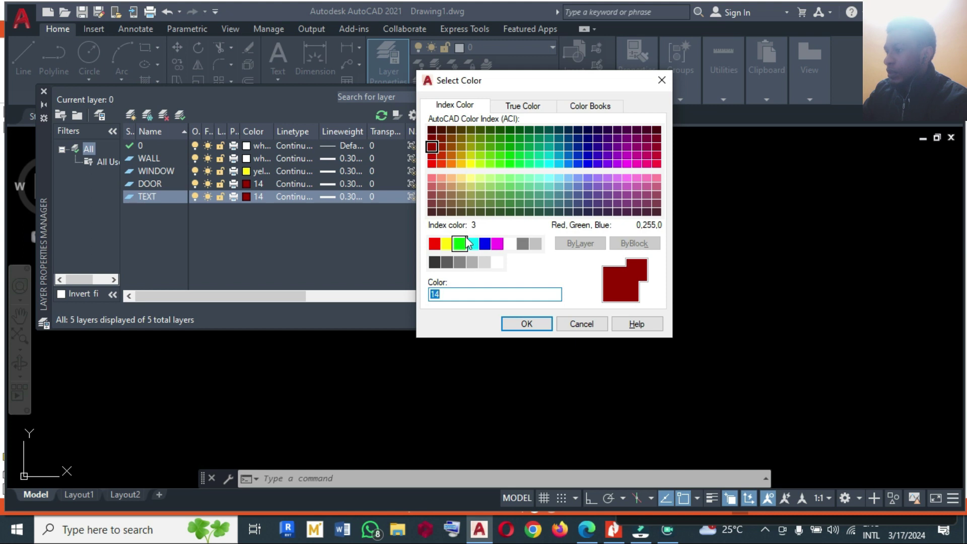
left_click(496, 243)
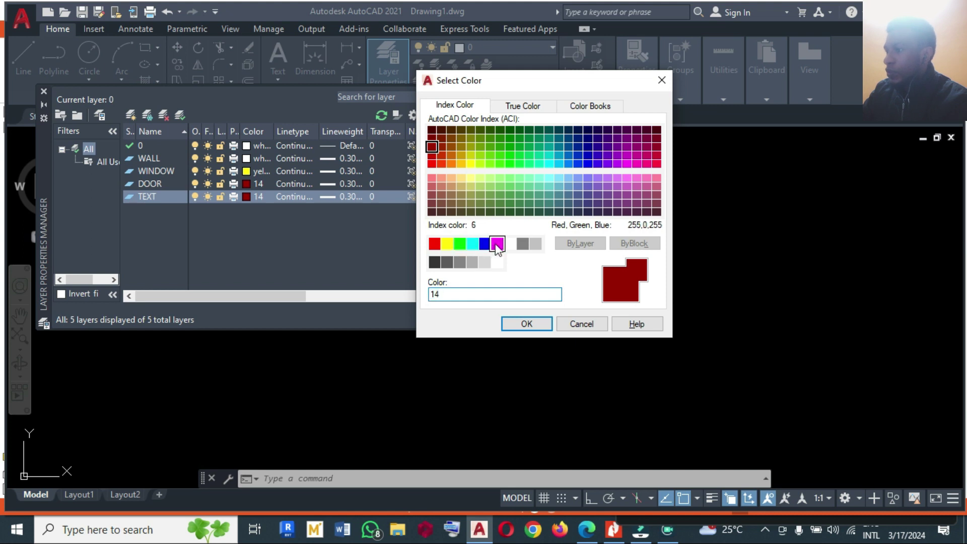
left_click(524, 324)
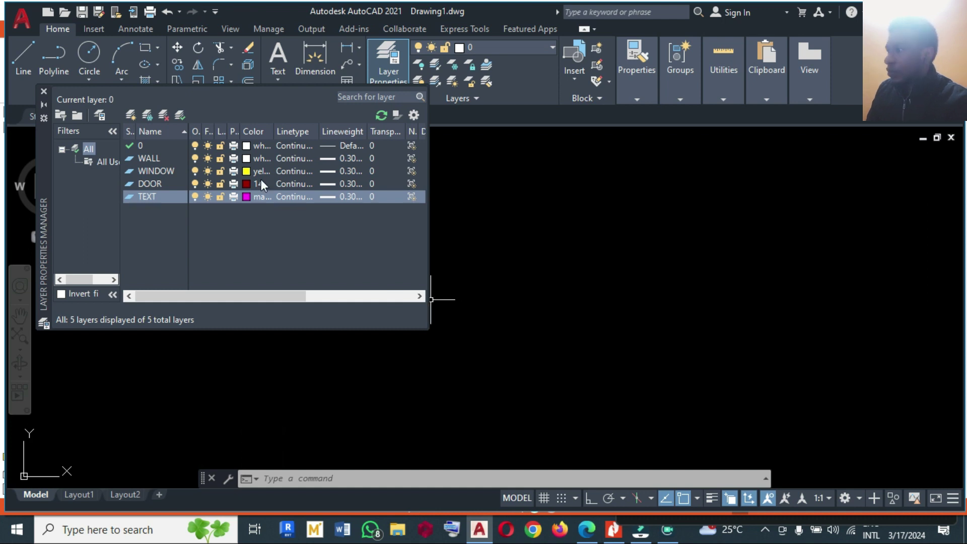
double_click(160, 158)
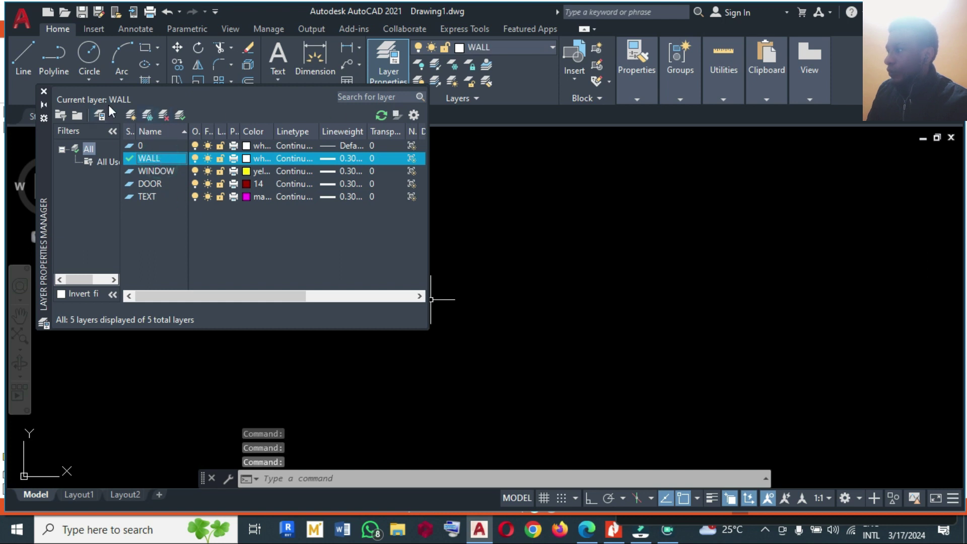
Close the layer manager and check the floor plan PDF before returning to AutoCAD
left_click(44, 92)
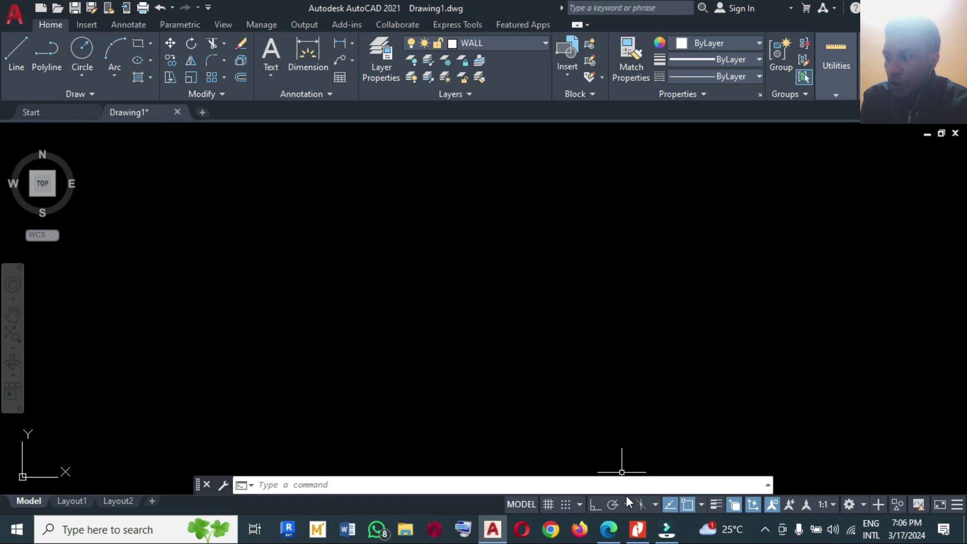
left_click(628, 534)
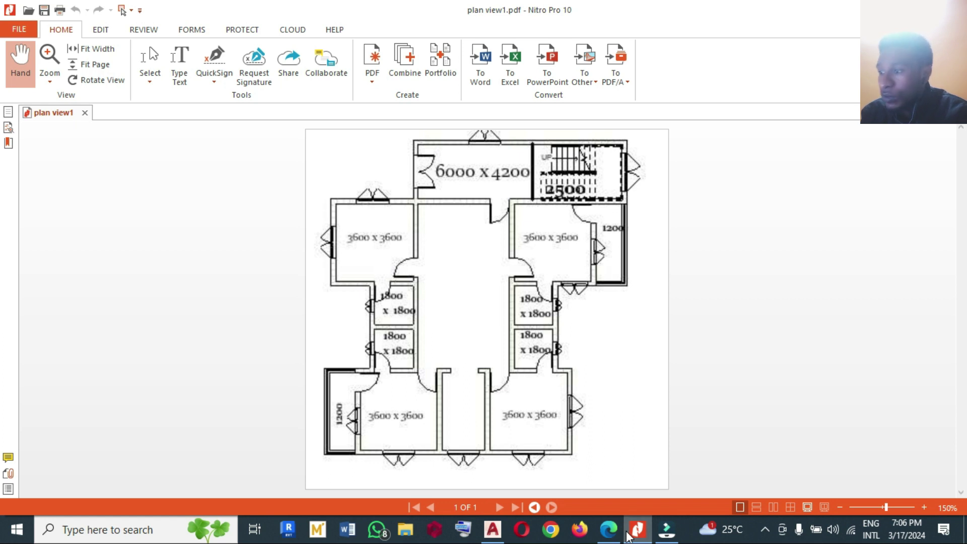
left_click(627, 533)
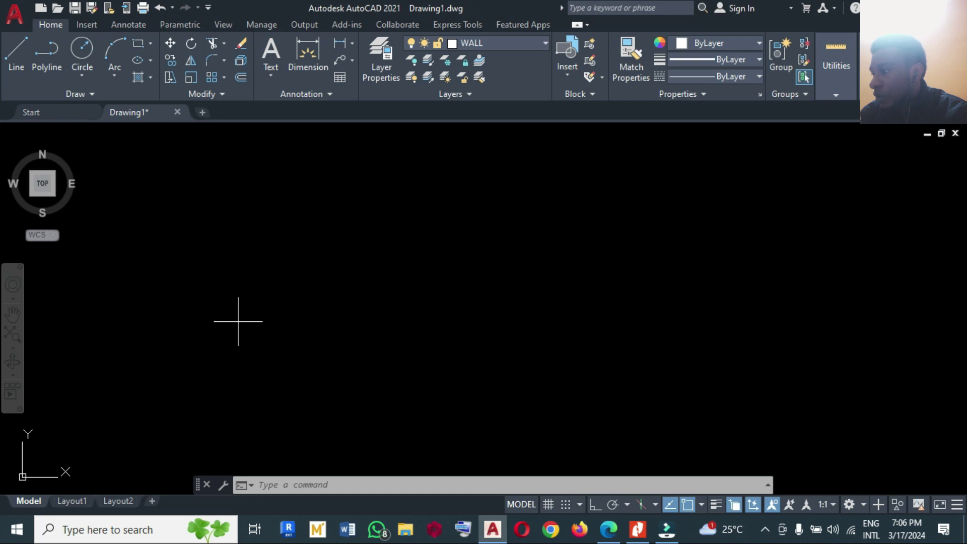
Draw a horizontal construction line with XL and Ortho on
left_click(238, 320)
left_click(205, 292)
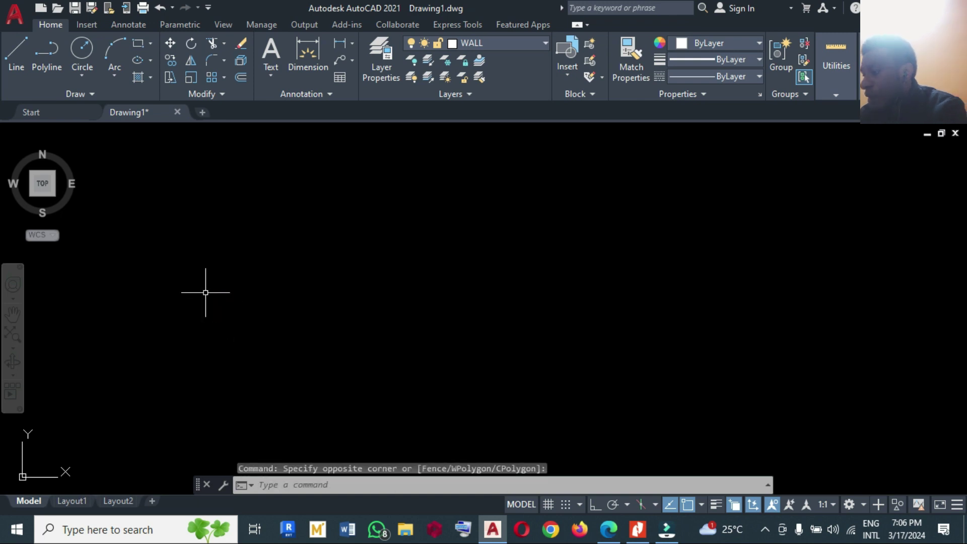
type("xl")
key("Return")
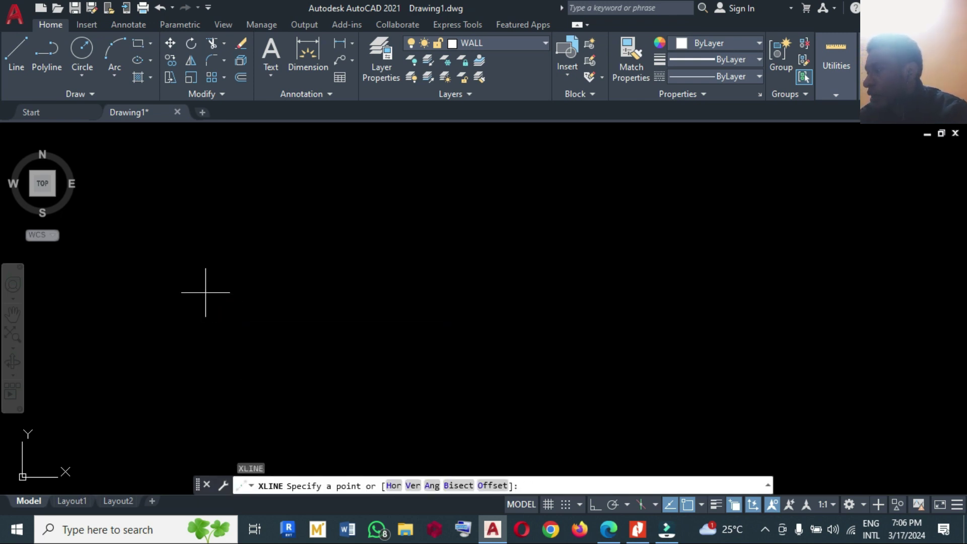
left_click(359, 212)
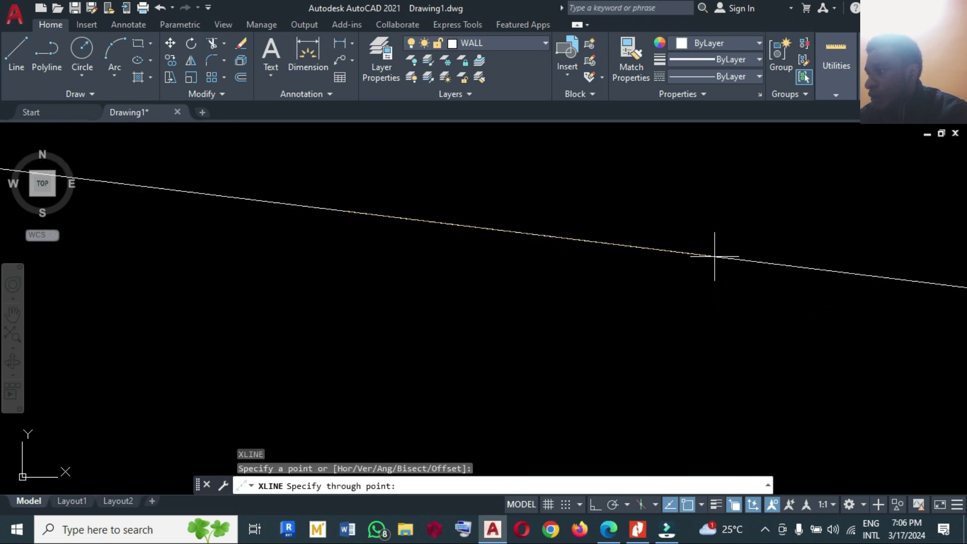
left_click(595, 504)
left_click(621, 255)
key("Return")
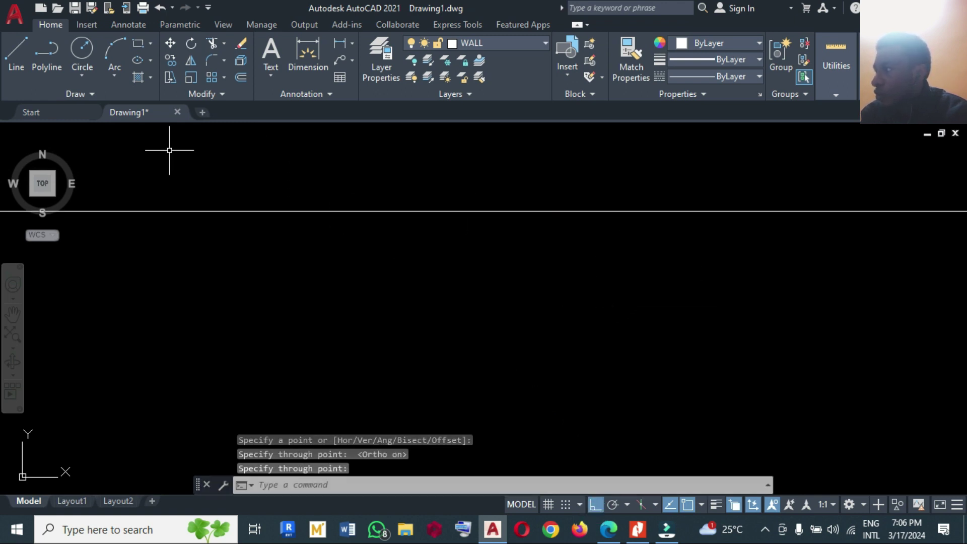
Draw a vertical construction line crossing the horizontal one
left_click(92, 95)
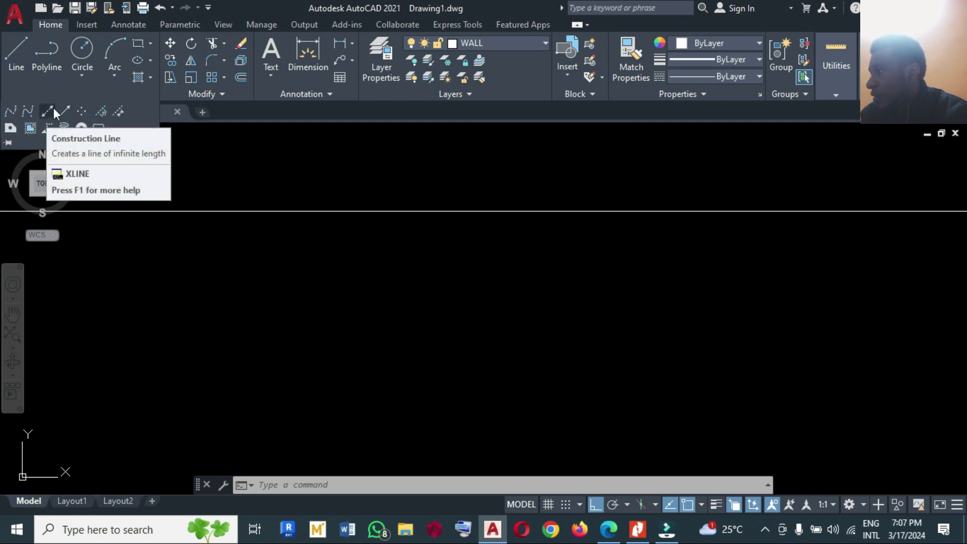
left_click(398, 304)
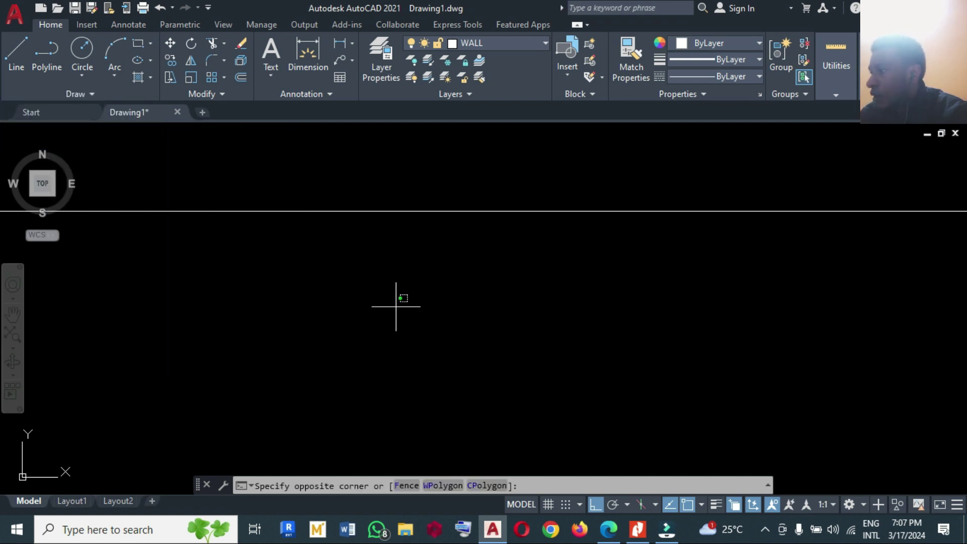
left_click(361, 291)
scroll(489, 331, "down", 2)
left_click(438, 336)
left_click(429, 334)
type("x")
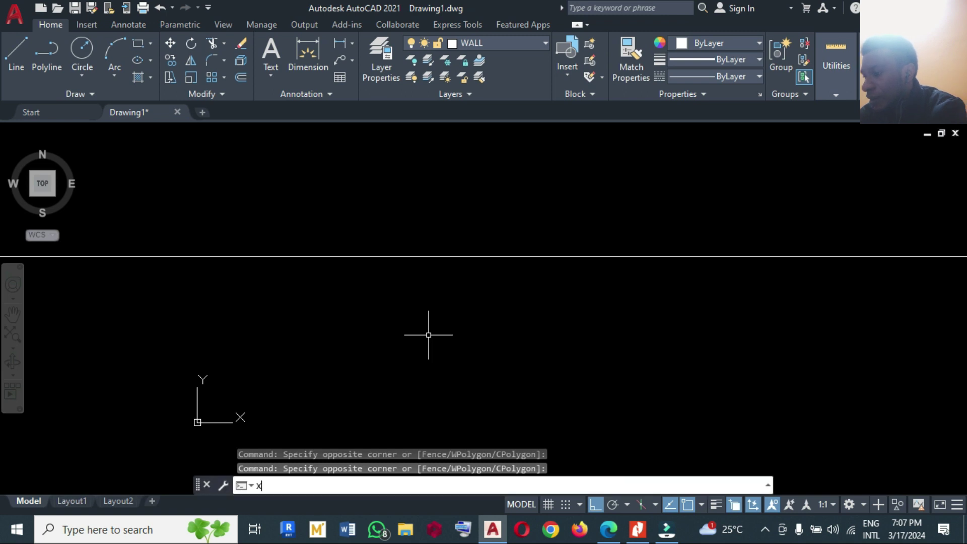
type("l")
key("Return")
left_click(399, 303)
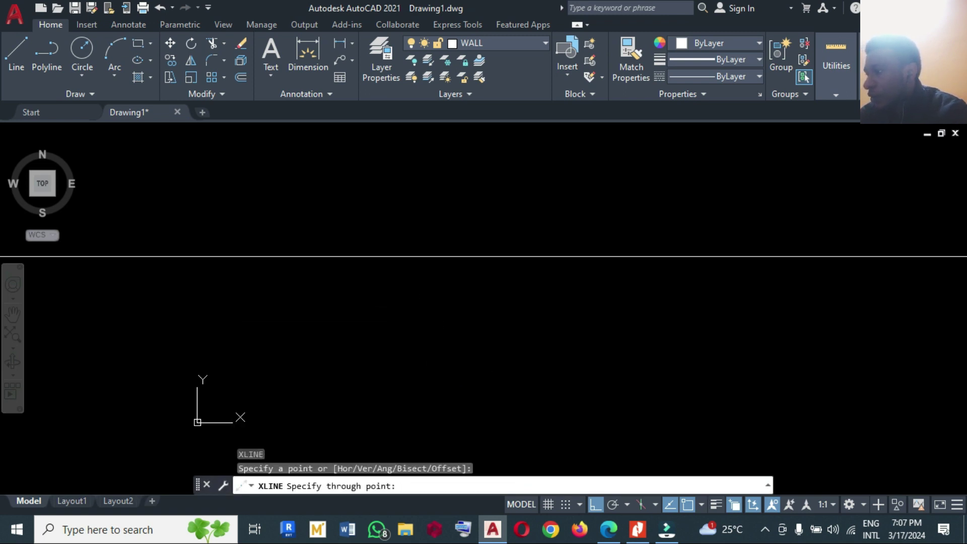
left_click(394, 315)
key("Return")
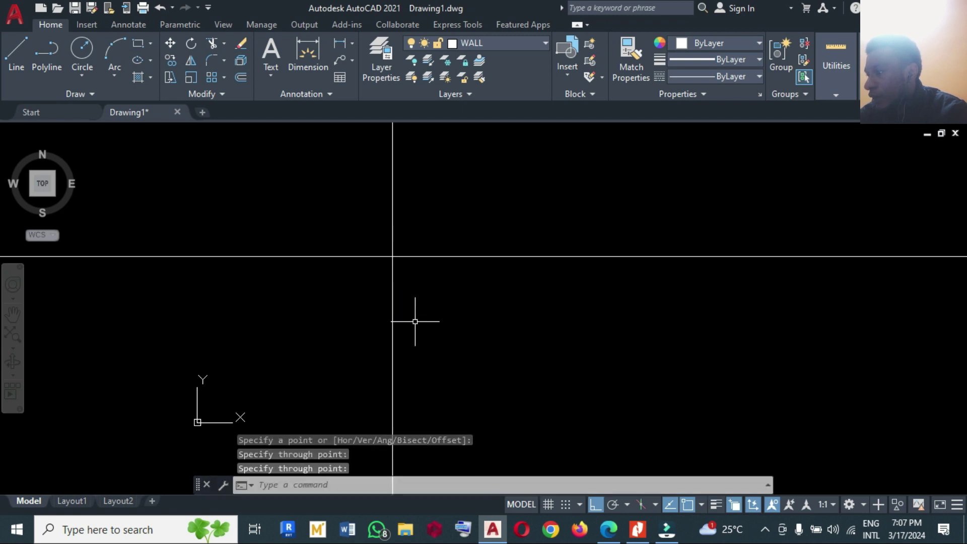
Drag the UCS origin grip to the lower left of the drawing area
scroll(436, 297, "down", 5)
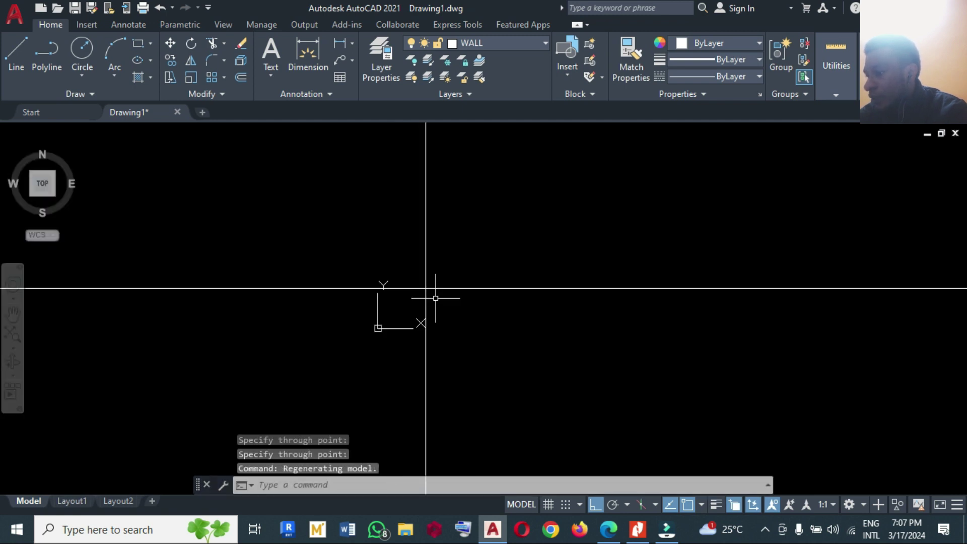
type("m")
key("Return")
left_click(387, 328)
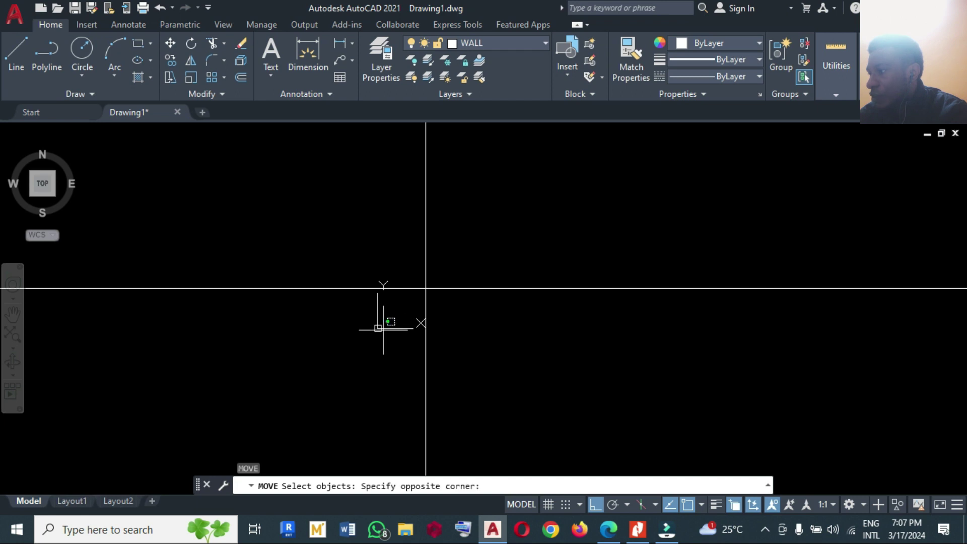
left_click(373, 326)
left_click(375, 329)
left_click(378, 328)
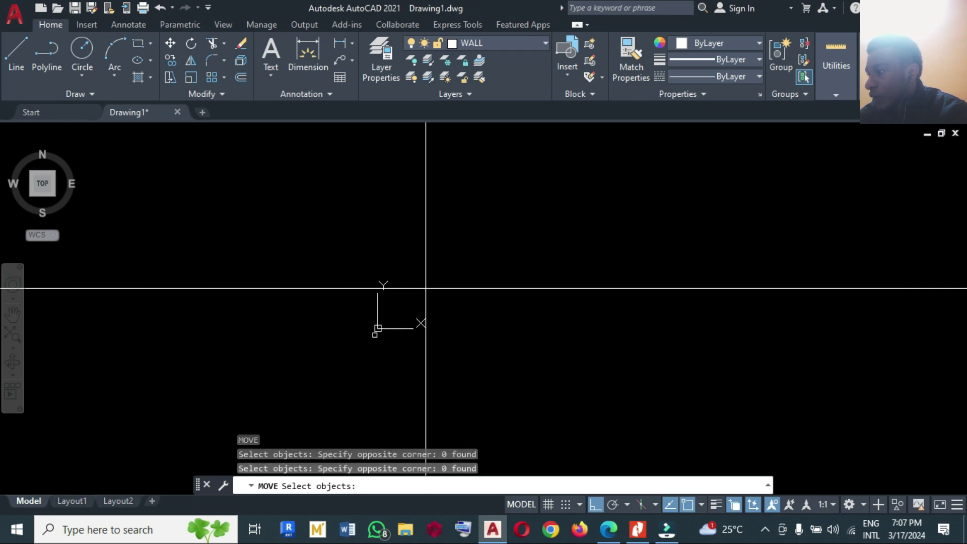
key("Escape")
left_click(377, 328)
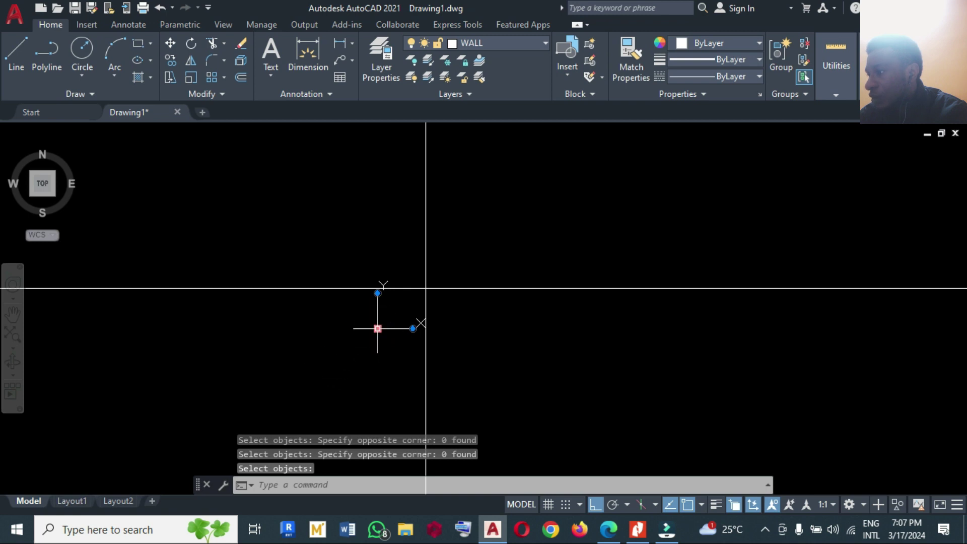
left_click(377, 328)
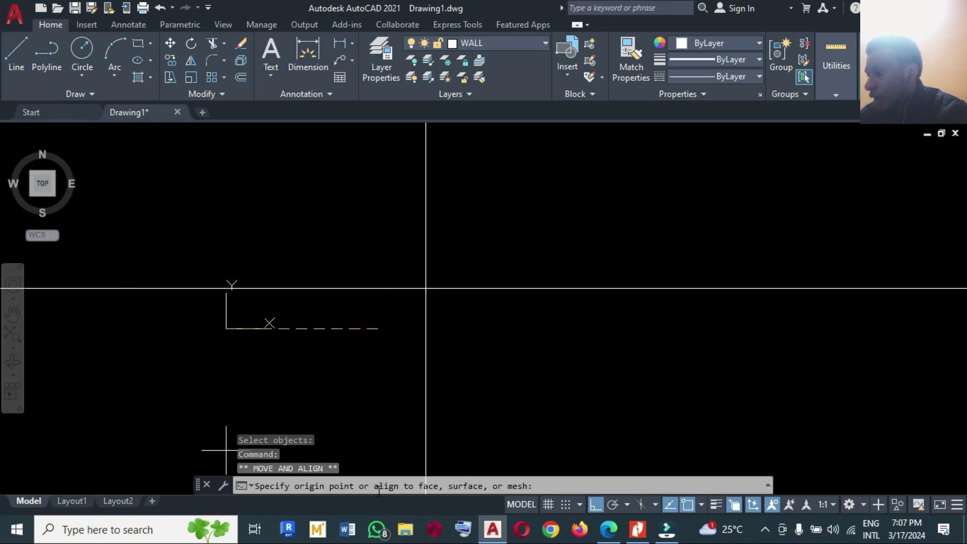
left_click(595, 506)
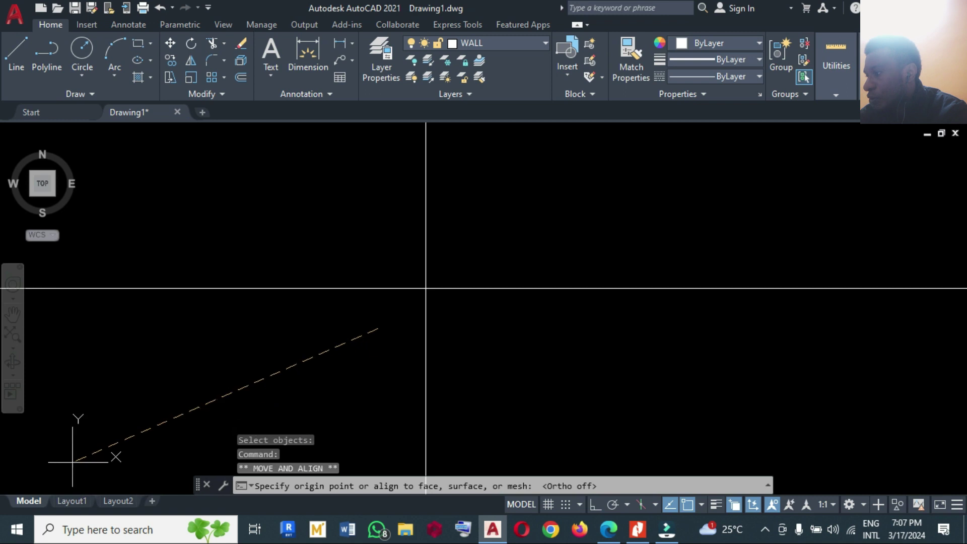
left_click(11, 481)
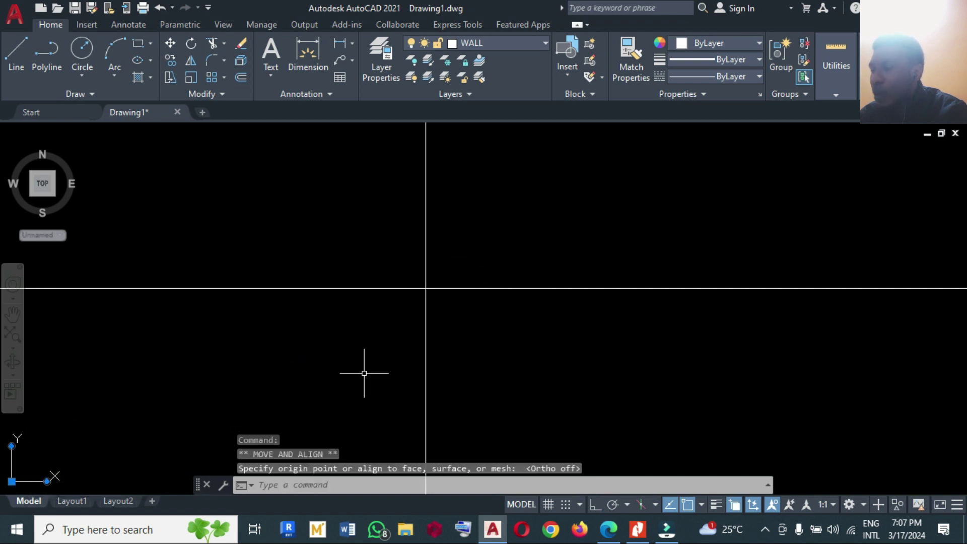
scroll(332, 398, "down", 1)
scroll(456, 289, "up", 1)
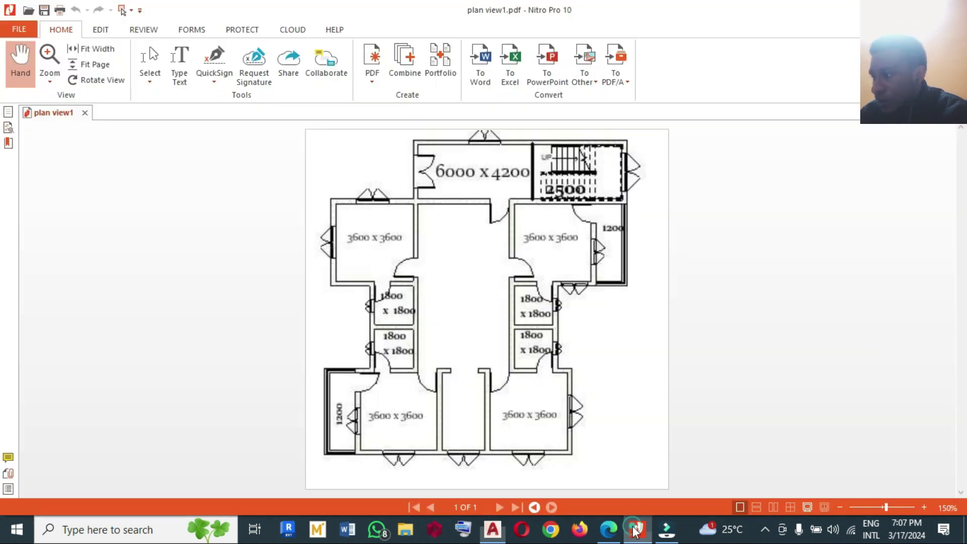
left_click(636, 529)
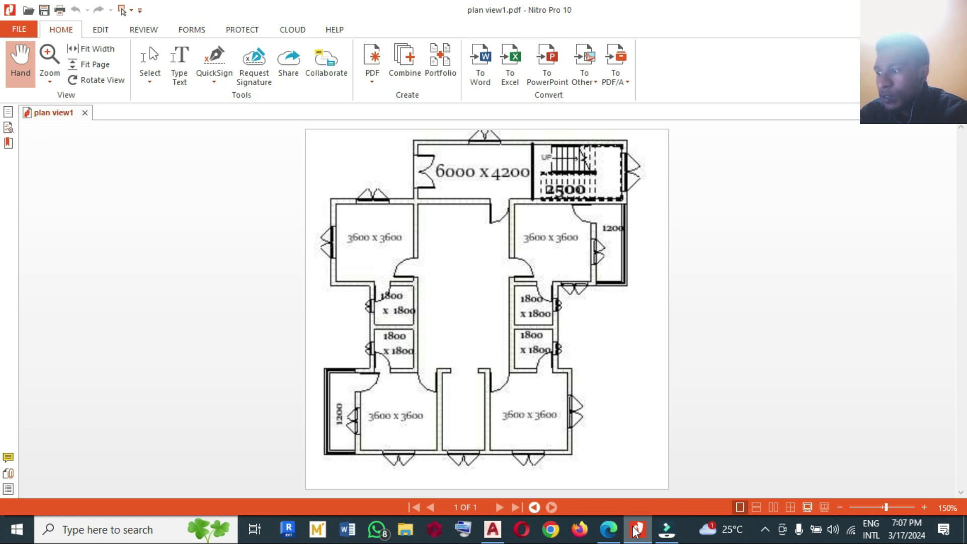
left_click(635, 530)
left_click(635, 530)
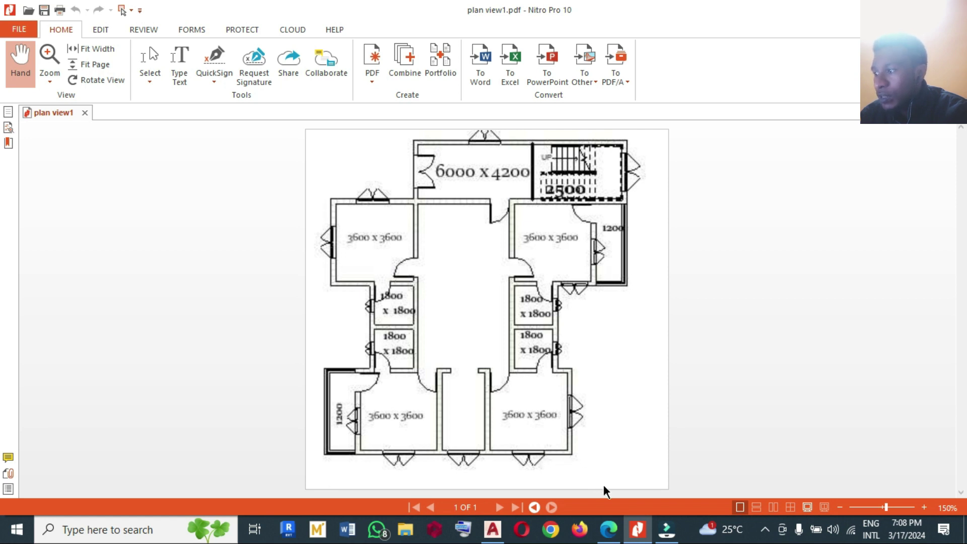
left_click(636, 519)
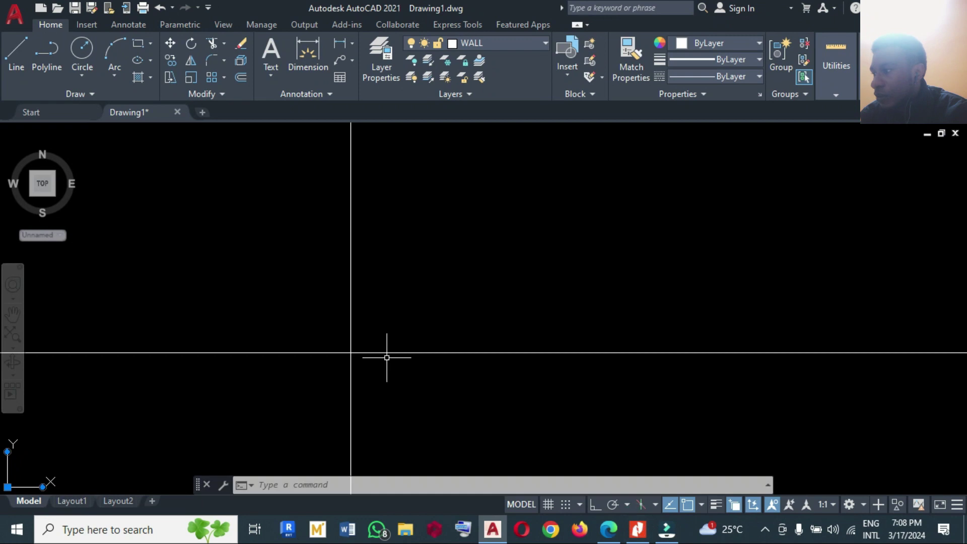
type("o")
key("Return")
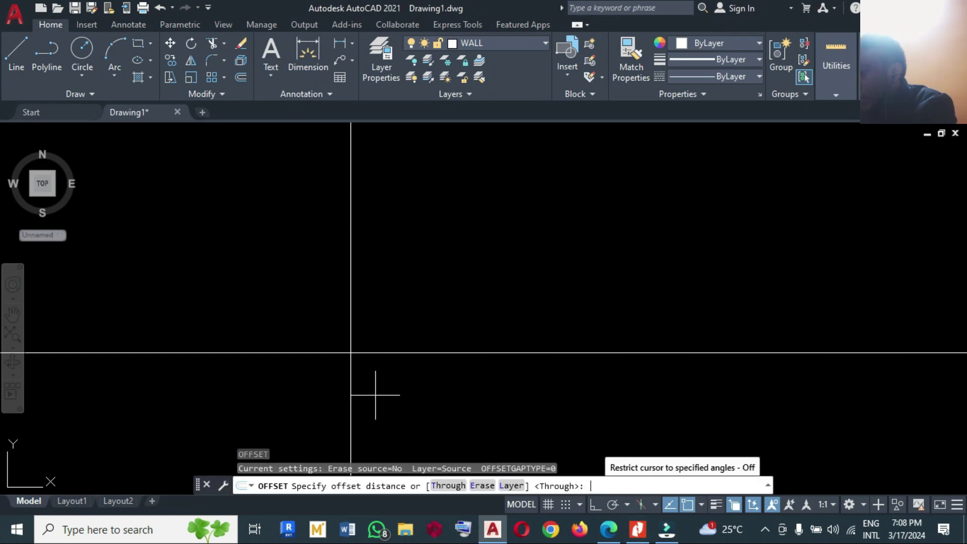
type("3600")
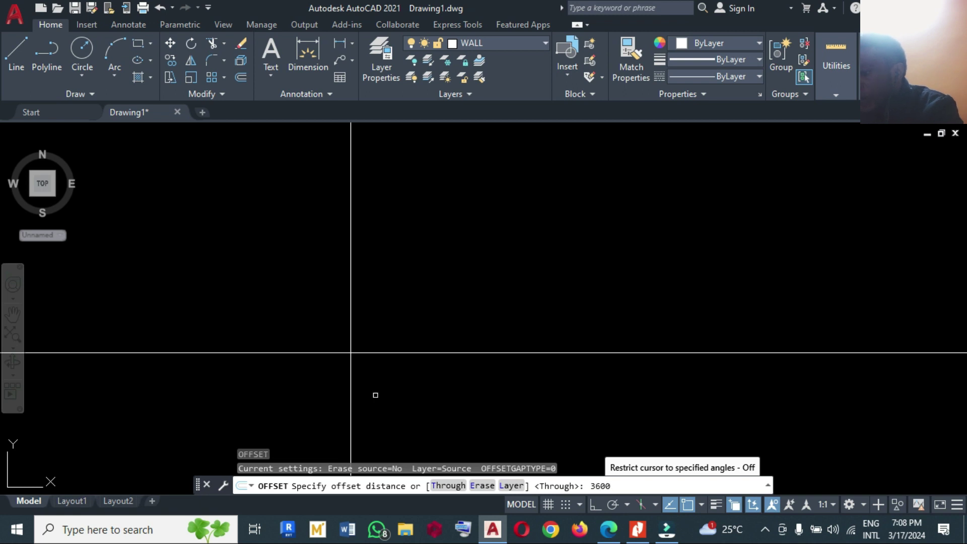
key("Return")
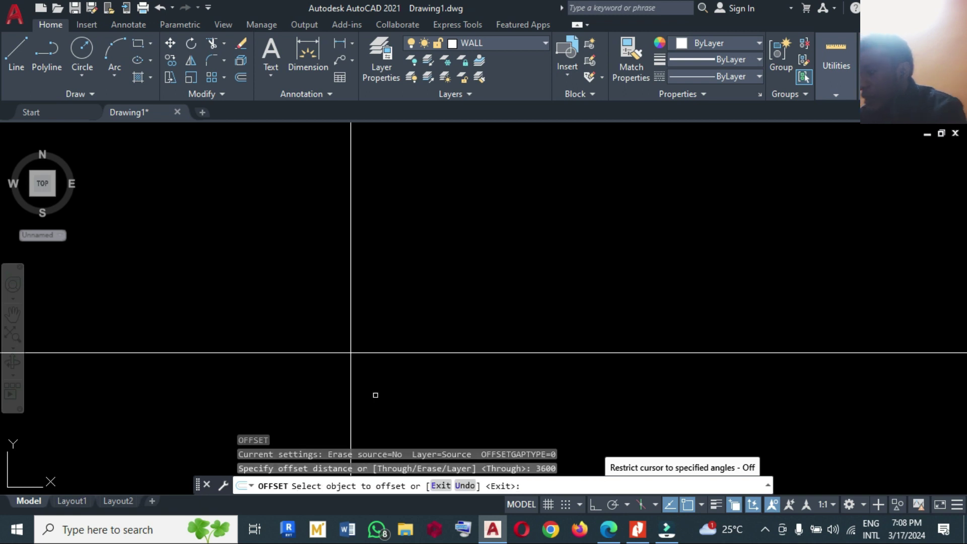
left_click(378, 352)
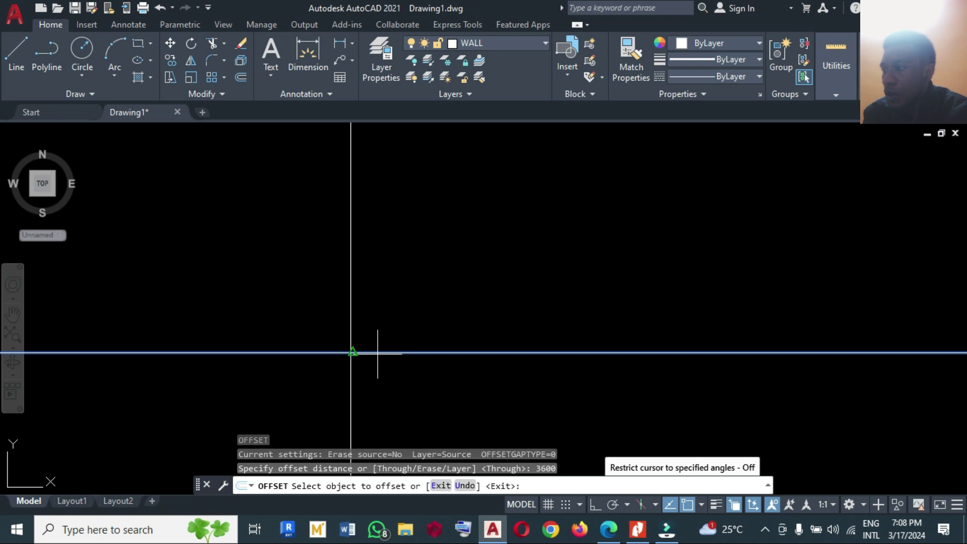
left_click(384, 318)
scroll(412, 360, "down", 2)
key("Escape")
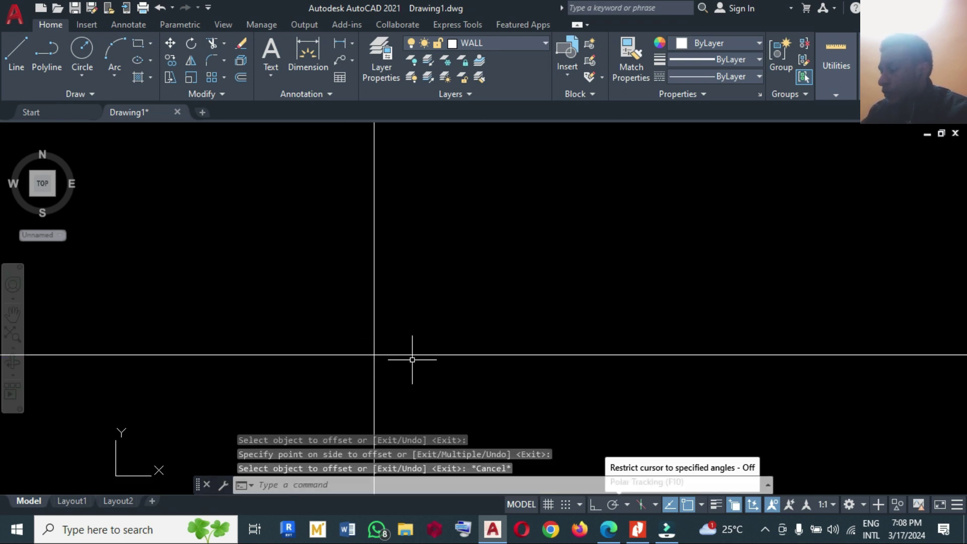
scroll(412, 360, "down", 2)
scroll(137, 469, "down", 2)
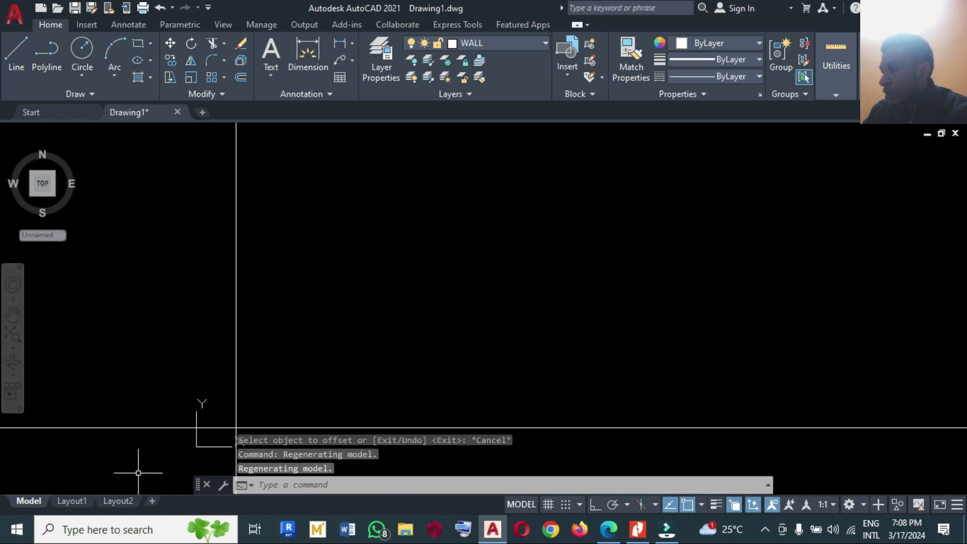
scroll(387, 372, "down", 4)
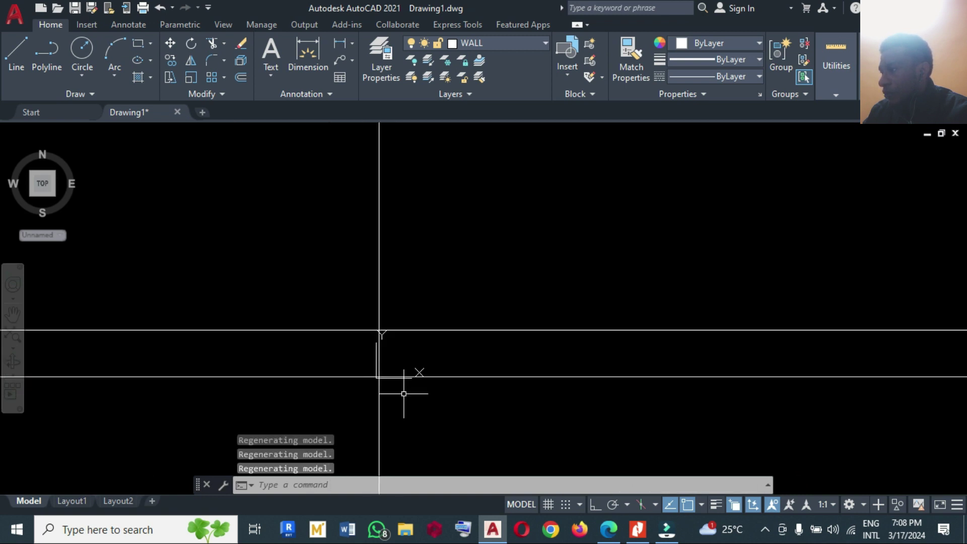
type("E")
key("Return")
left_click(452, 386)
left_click(449, 312)
key("Return")
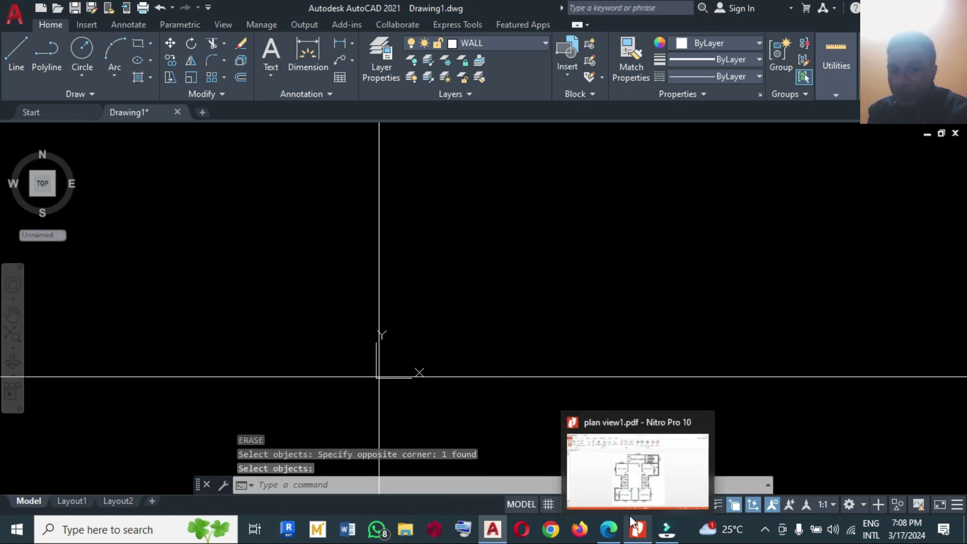
left_click(640, 530)
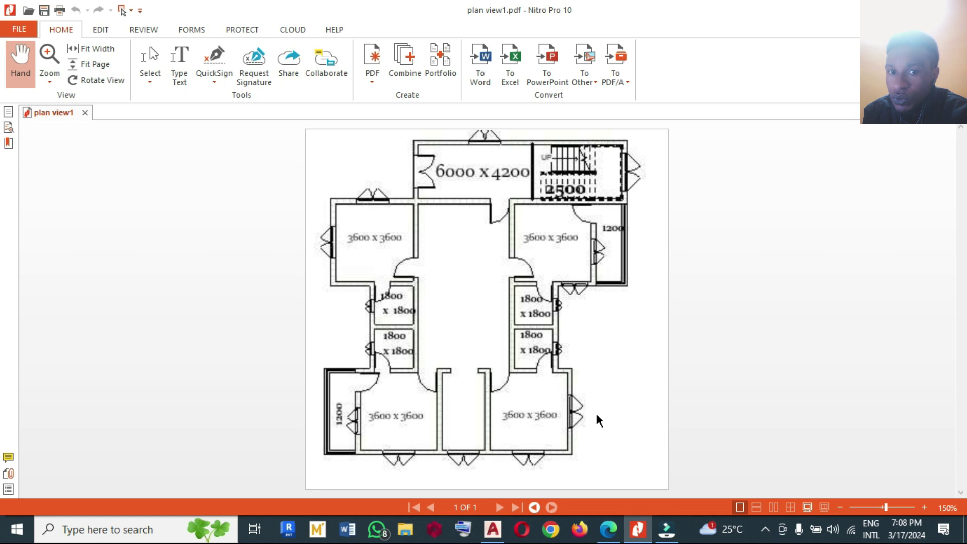
Go back to Drawing1 in AutoCAD after reading the room sizes on the PDF
left_click(629, 529)
Offset the horizontal line 225 upward to give it a wall-thickness copy
type("o")
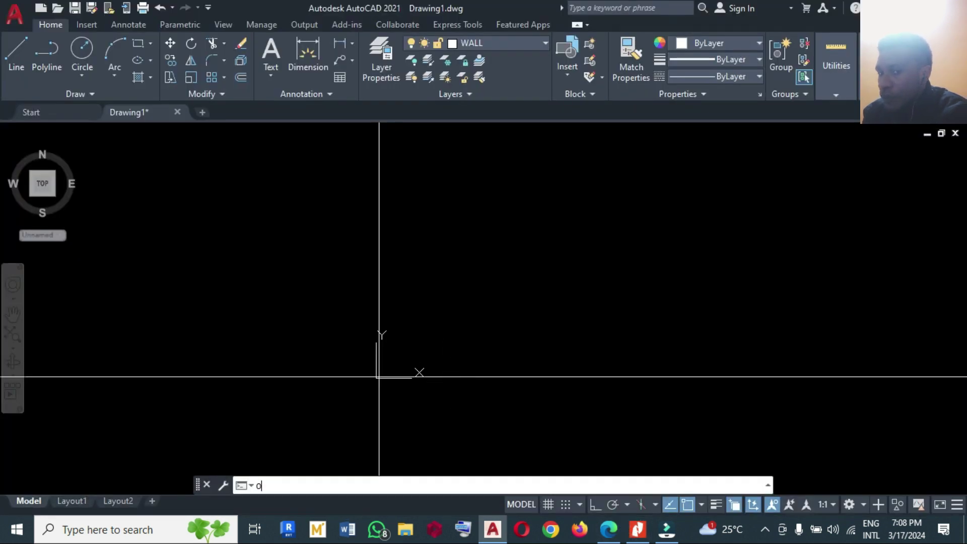
key("Return")
type("225")
key("Return")
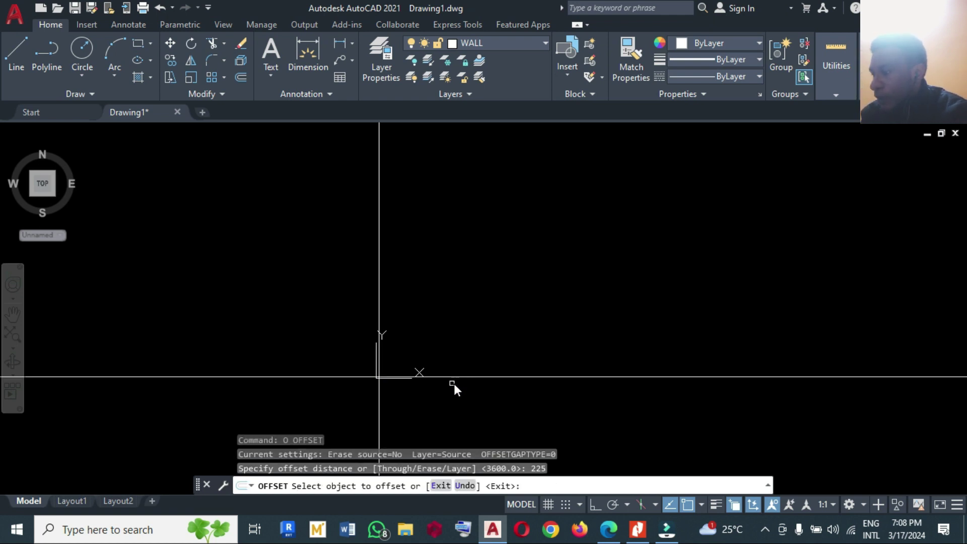
left_click(462, 377)
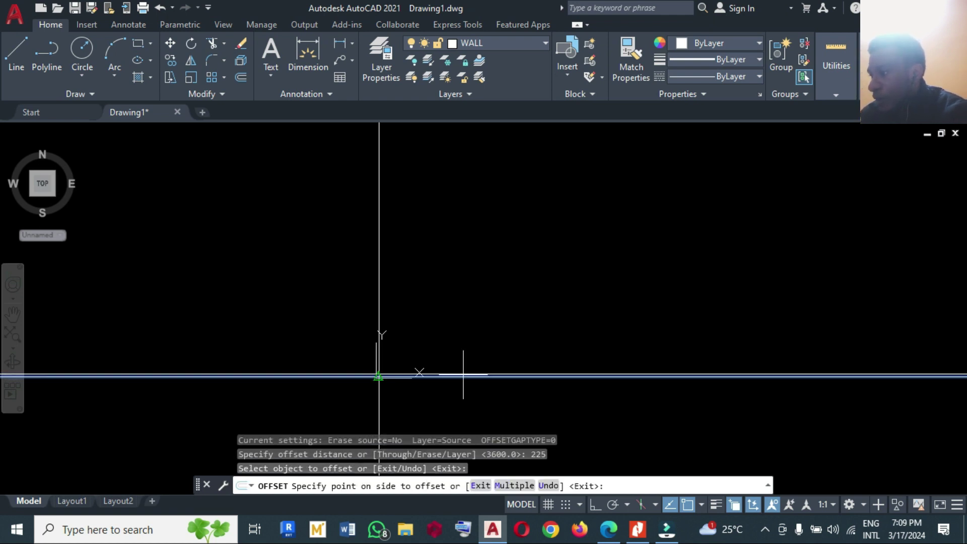
left_click(470, 334)
key("Return")
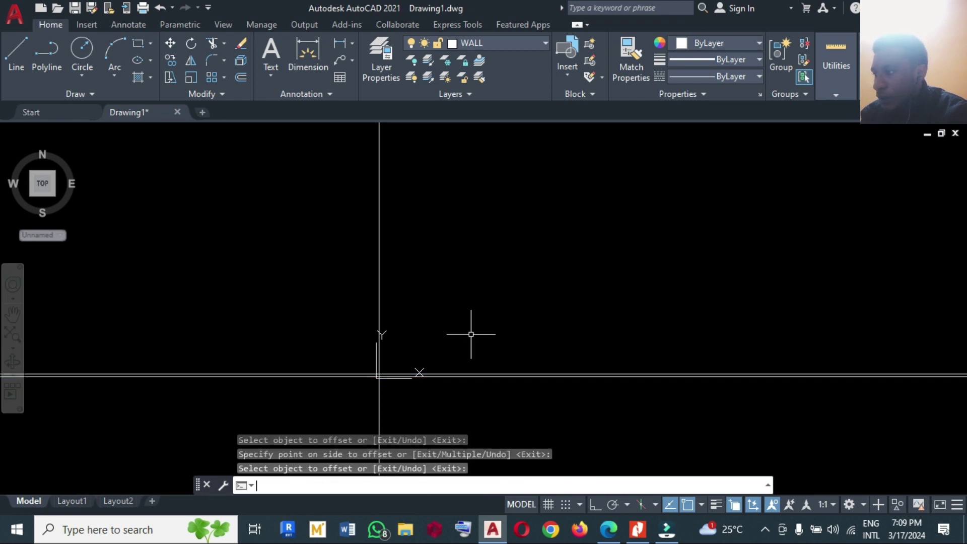
After checking the PDF plan, offset the base horizontal line 3600 upward
left_click(637, 529)
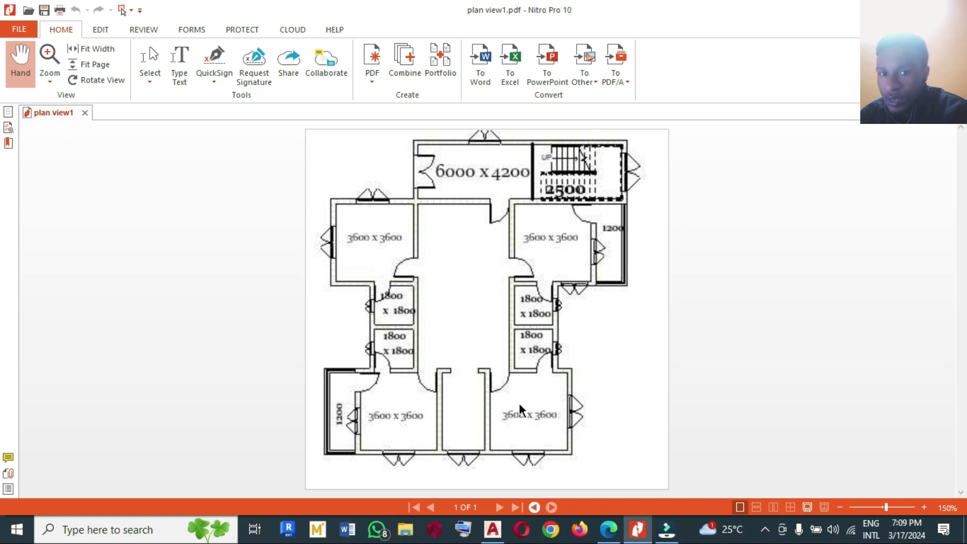
left_click(638, 529)
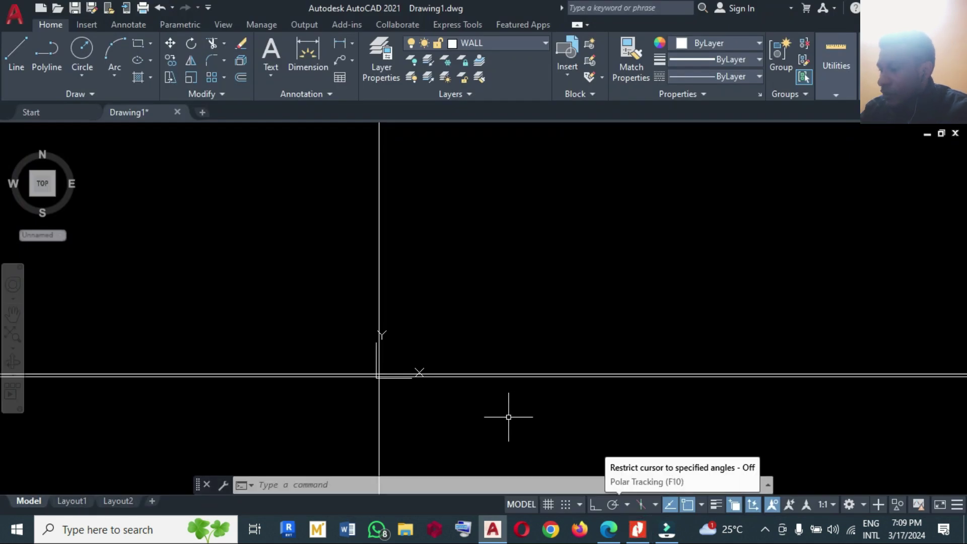
type("o")
key("Return")
type("3")
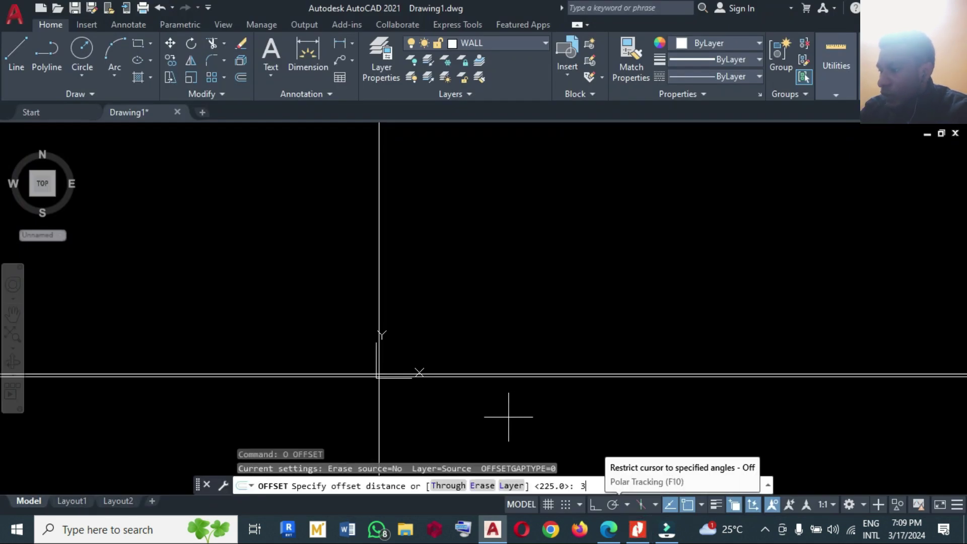
type("600")
key("Return")
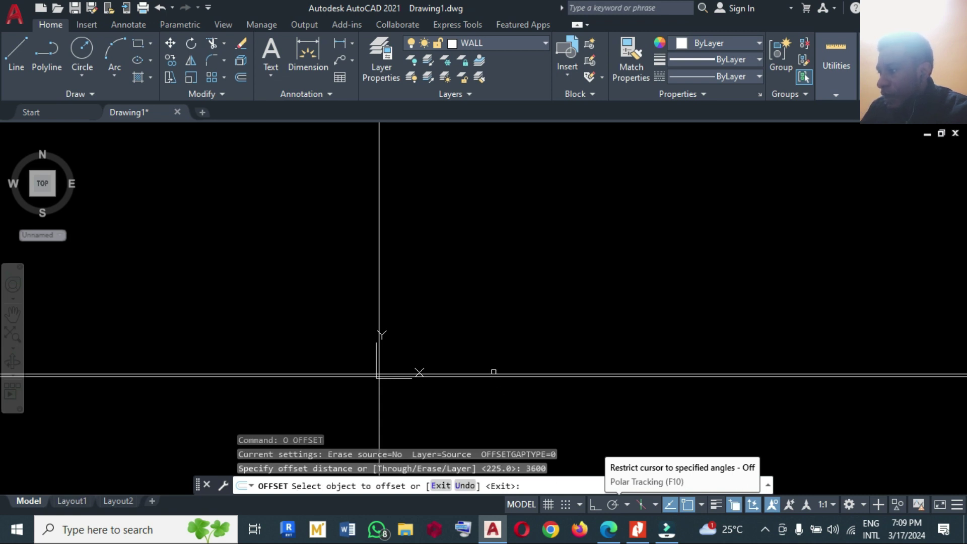
left_click(418, 372)
left_click(522, 224)
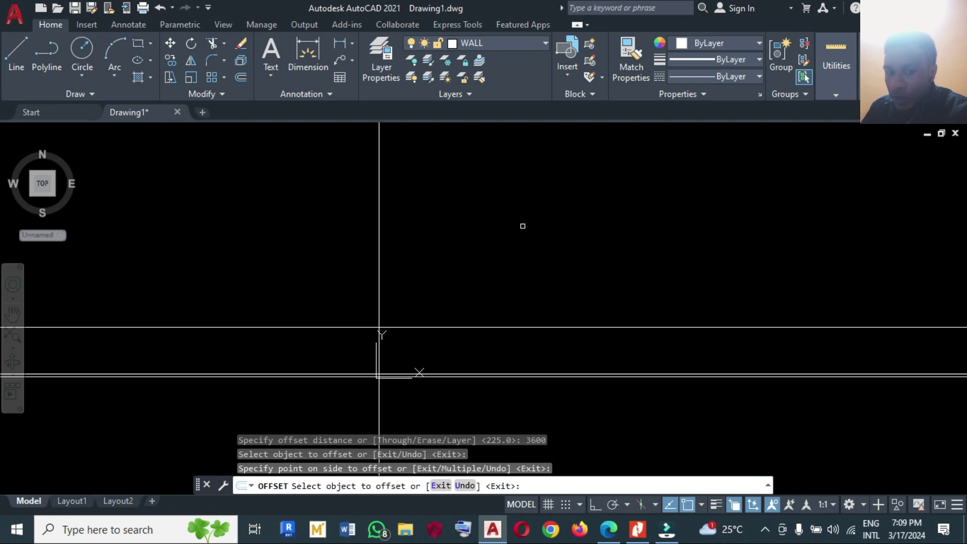
key("Return")
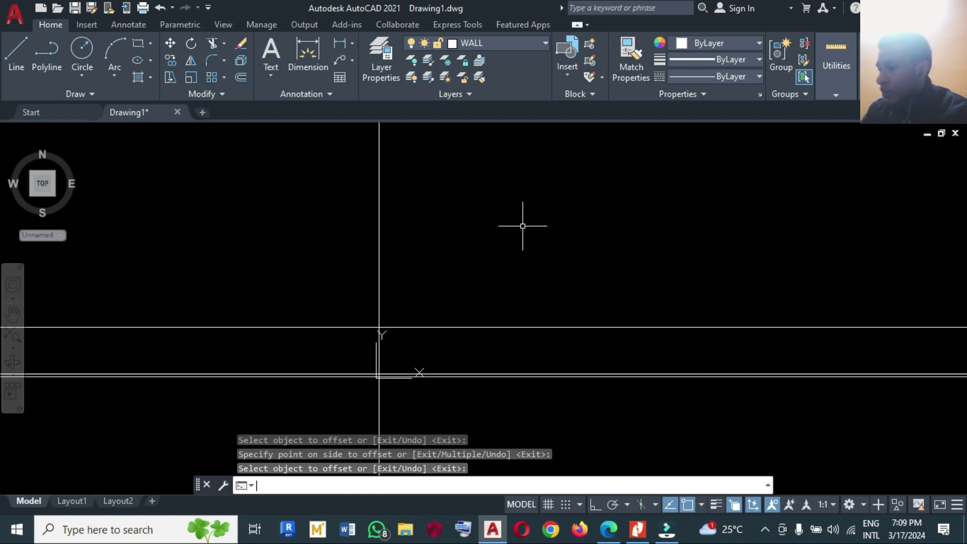
Pair the new 3600 line with a 225 copy just above it
key("Return")
type("225")
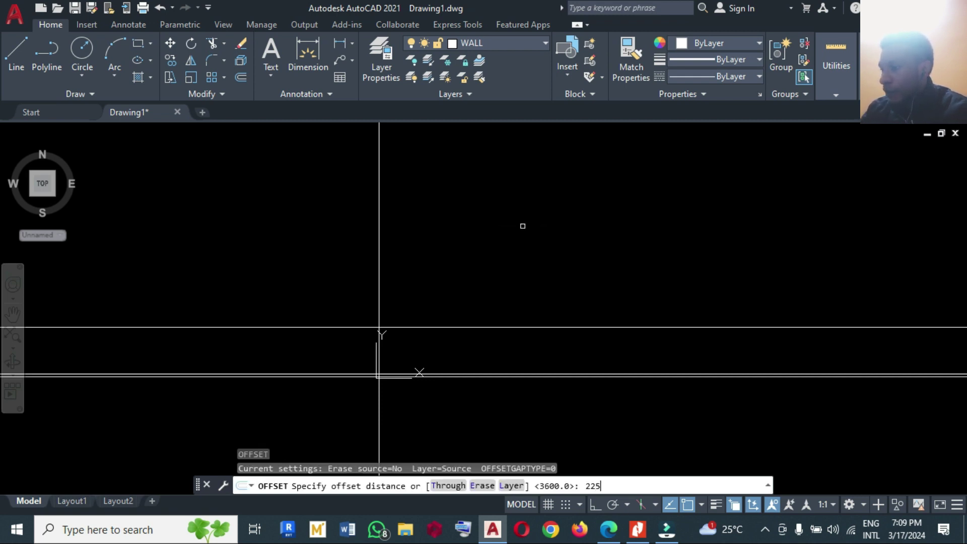
key("Return")
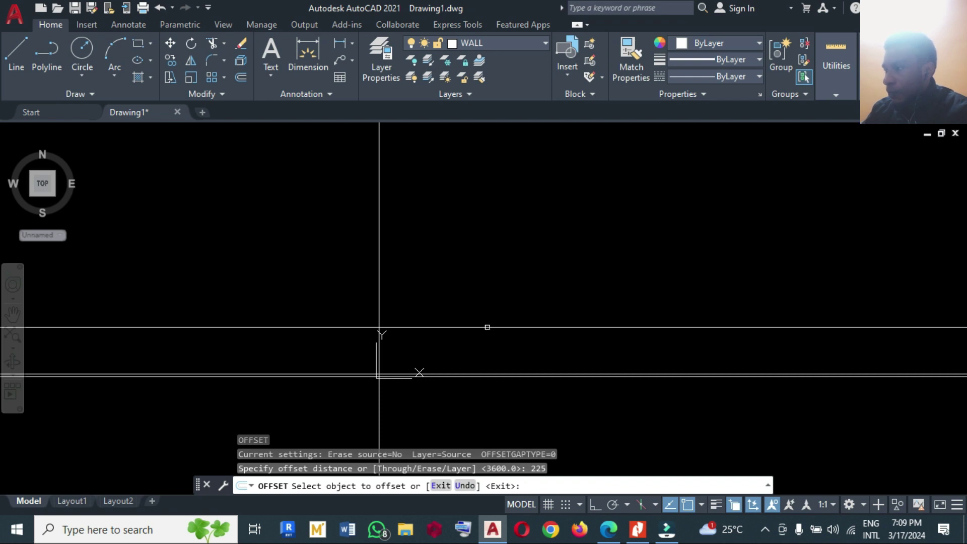
left_click(487, 327)
left_click(505, 267)
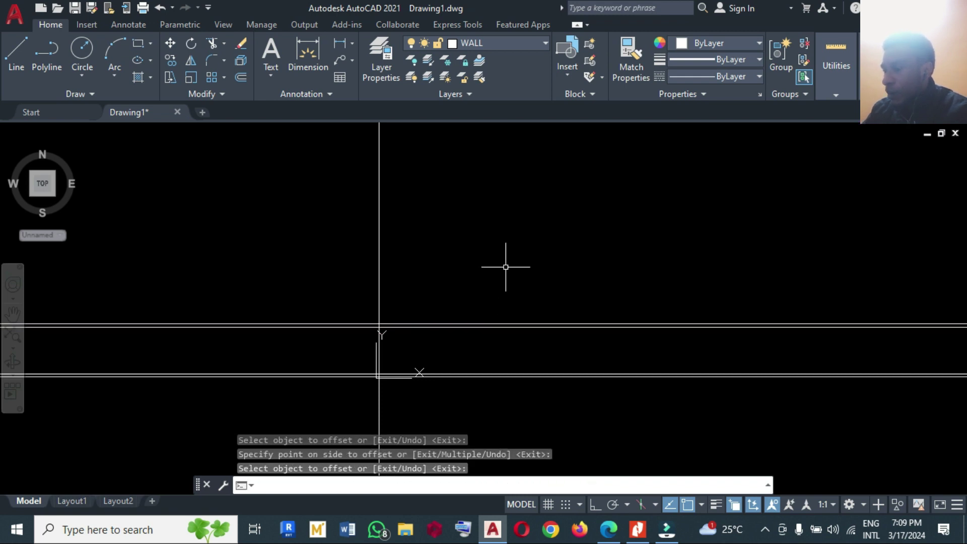
key("Escape")
After checking the PDF, offset the upper wall line 1800 upward
left_click(637, 529)
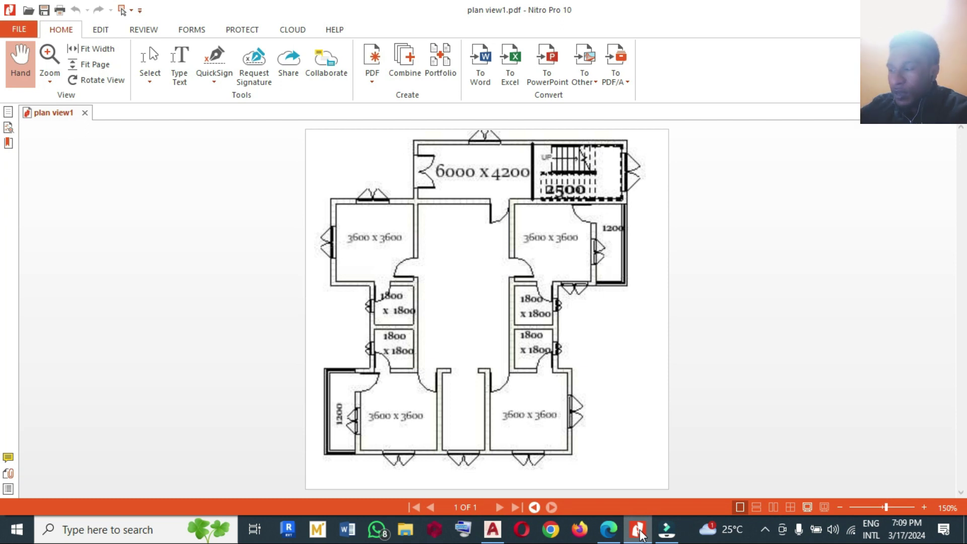
left_click(636, 538)
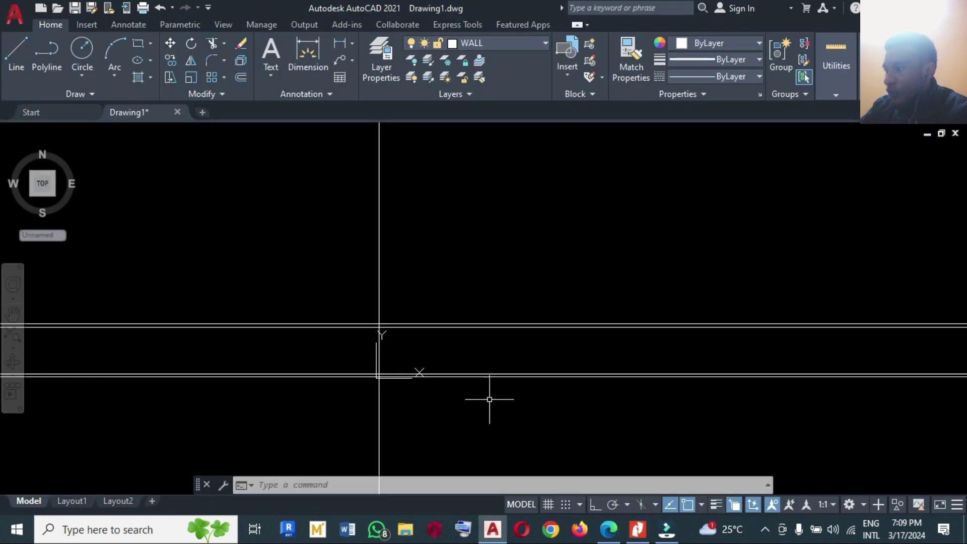
type("o")
key("Return")
type("1800")
key("Return")
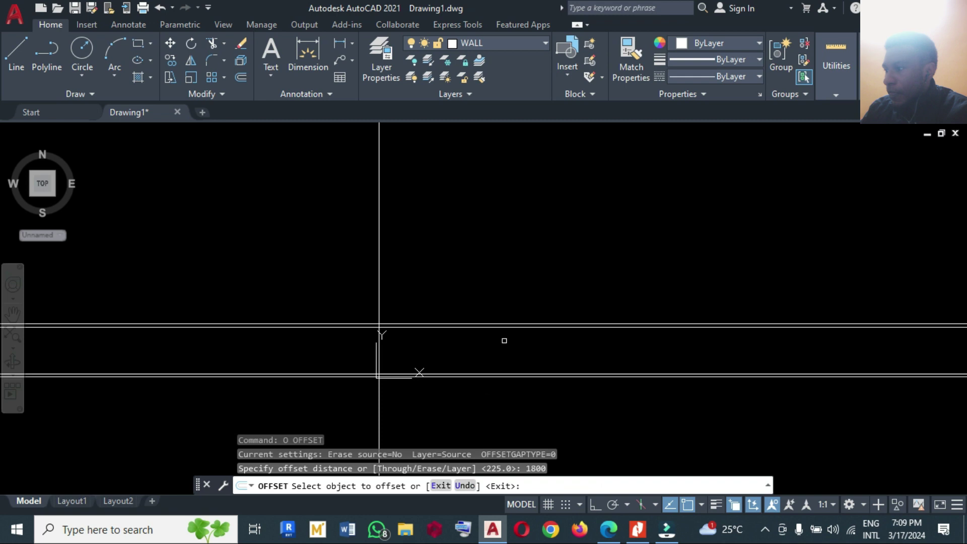
left_click(488, 321)
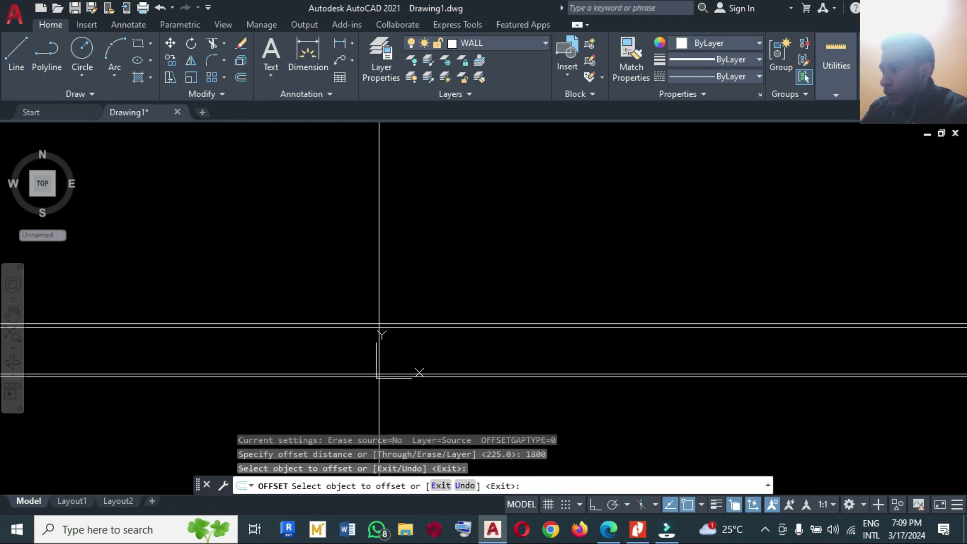
left_click(488, 325)
left_click(509, 237)
key("Escape")
Pair the new 1800 line with a 225 copy above it
type("o")
key("Return")
type("225")
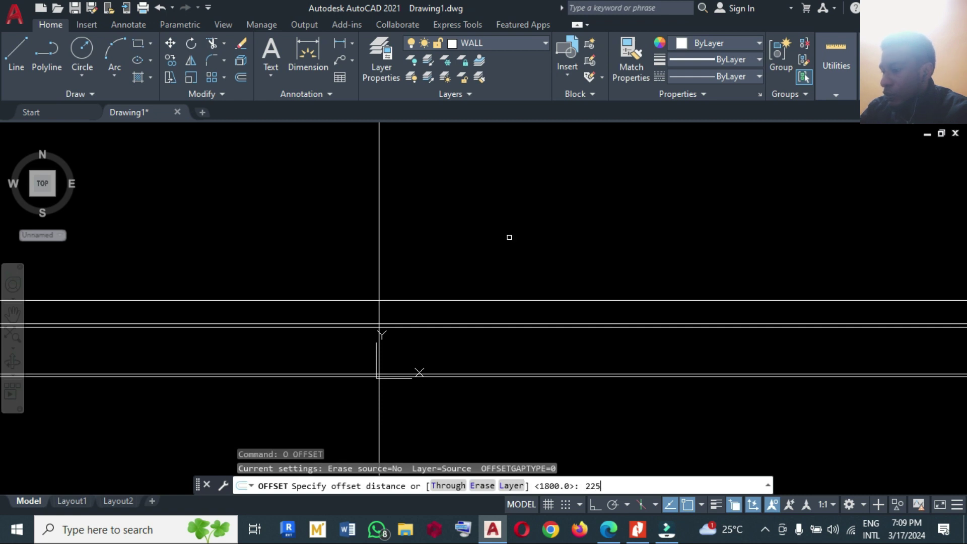
key("Return")
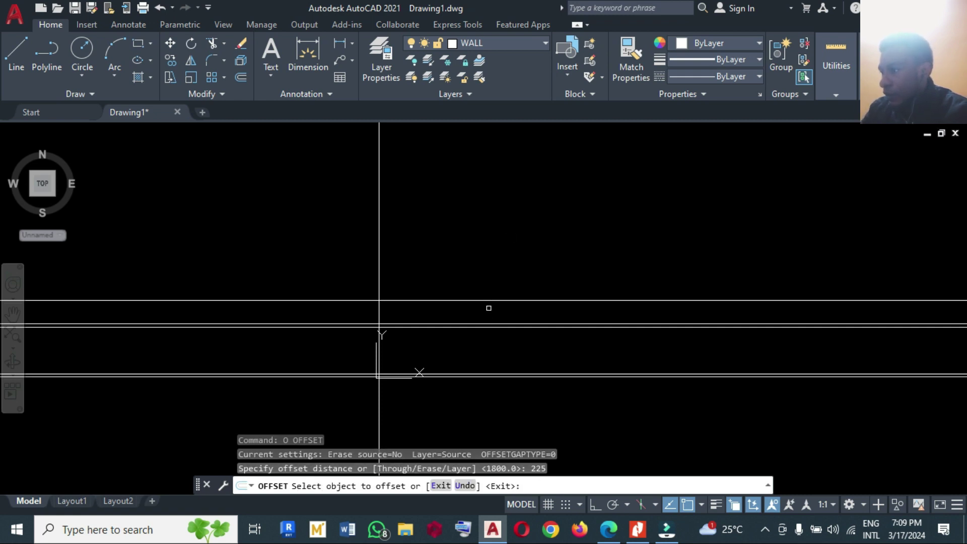
left_click(489, 303)
left_click(492, 285)
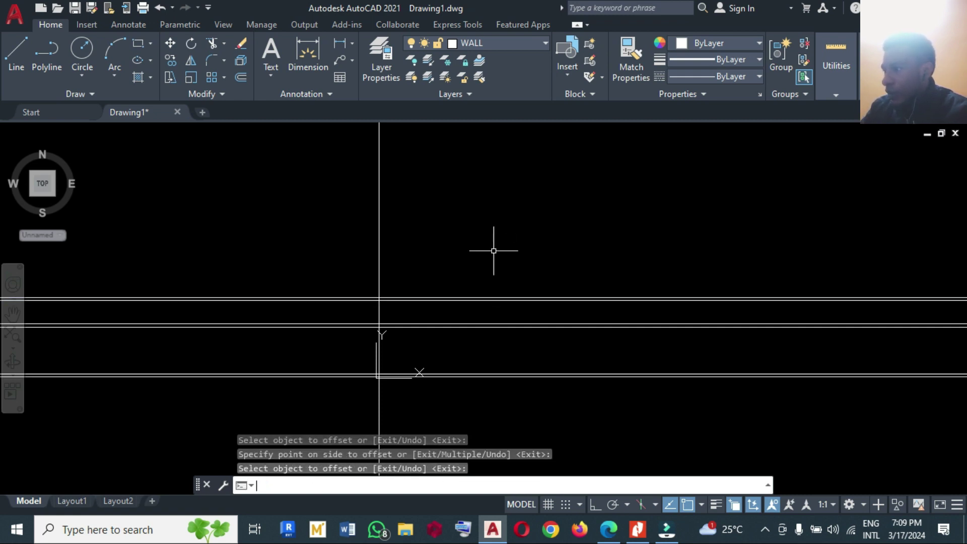
After consulting the PDF, offset the top wall line another 1800 upward
left_click(636, 527)
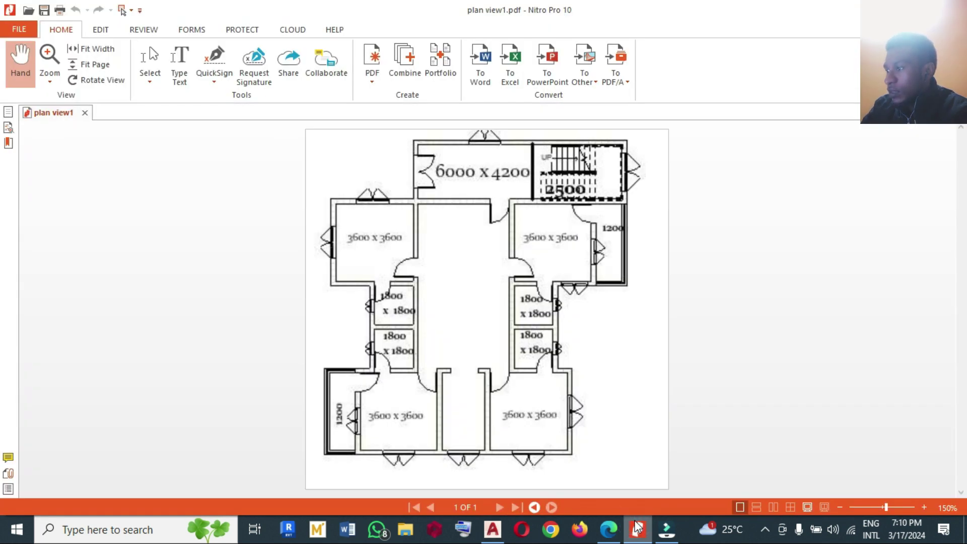
left_click(637, 528)
key("Escape")
type("o")
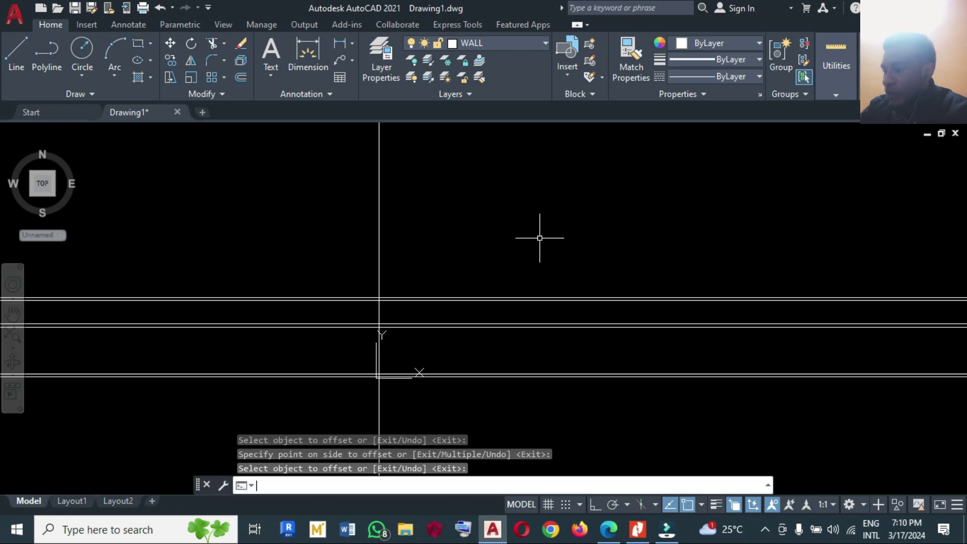
key("Return")
type("1800")
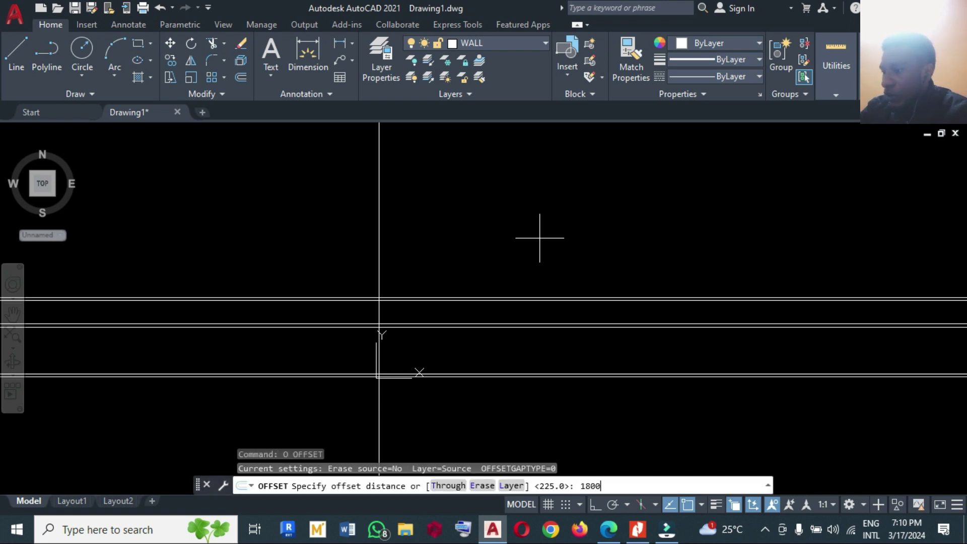
key("Return")
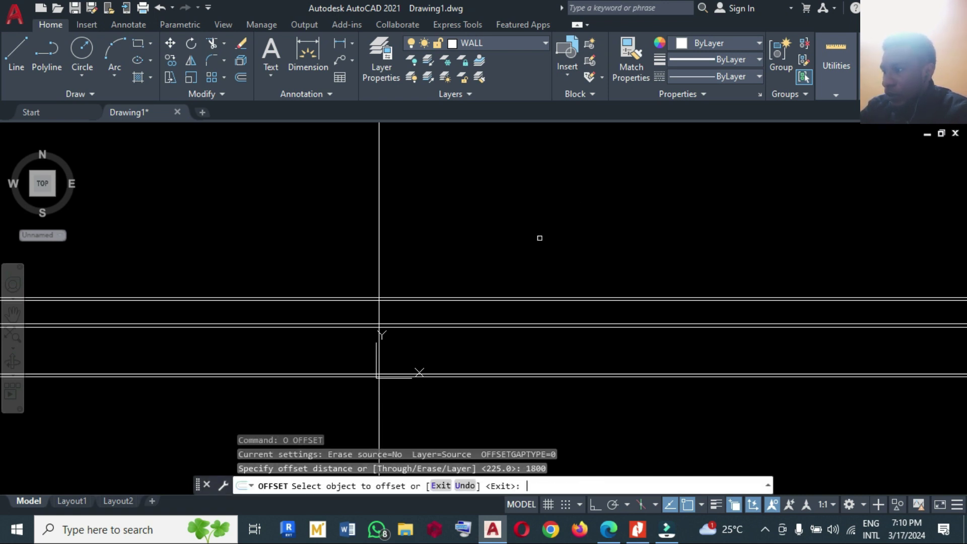
left_click(521, 297)
left_click(524, 281)
key("Return")
Add a 225 wall-thickness copy just above the latest 1800 line
type("o")
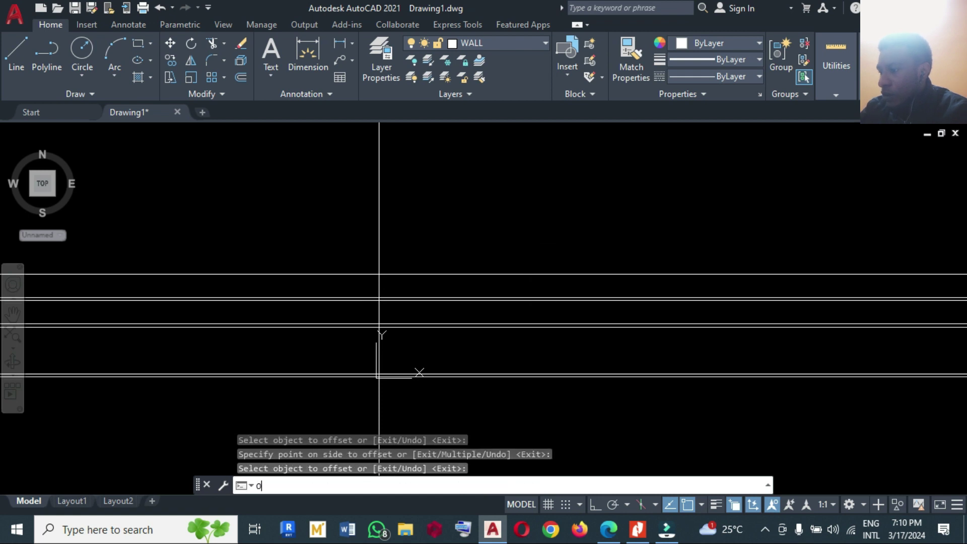
key("Return")
type("225")
key("Return")
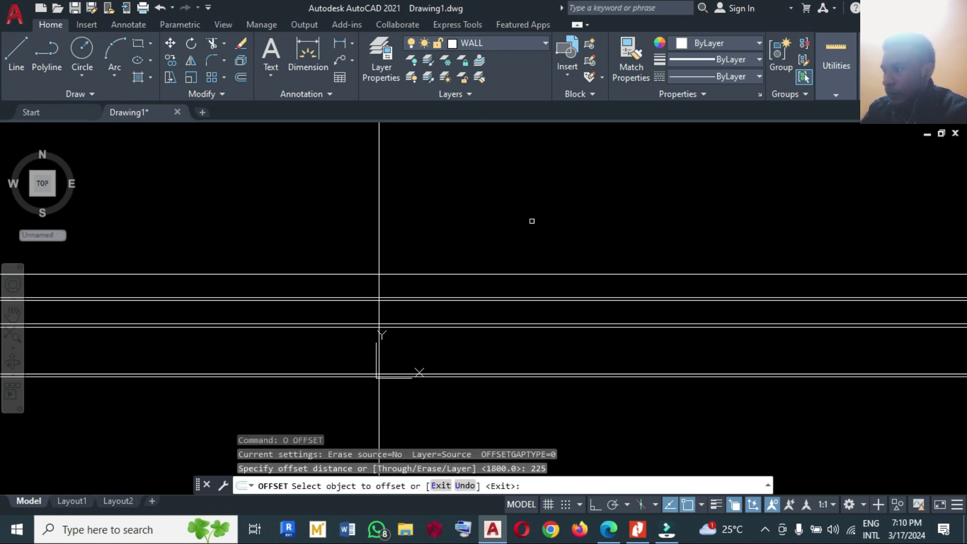
left_click(517, 273)
left_click(525, 222)
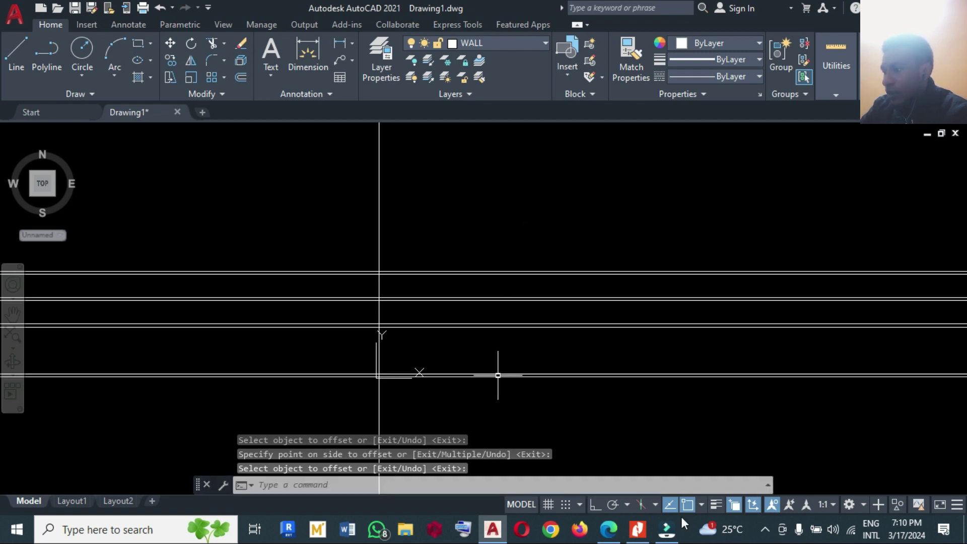
After checking the PDF, offset the top wall line 3600 upward
left_click(638, 528)
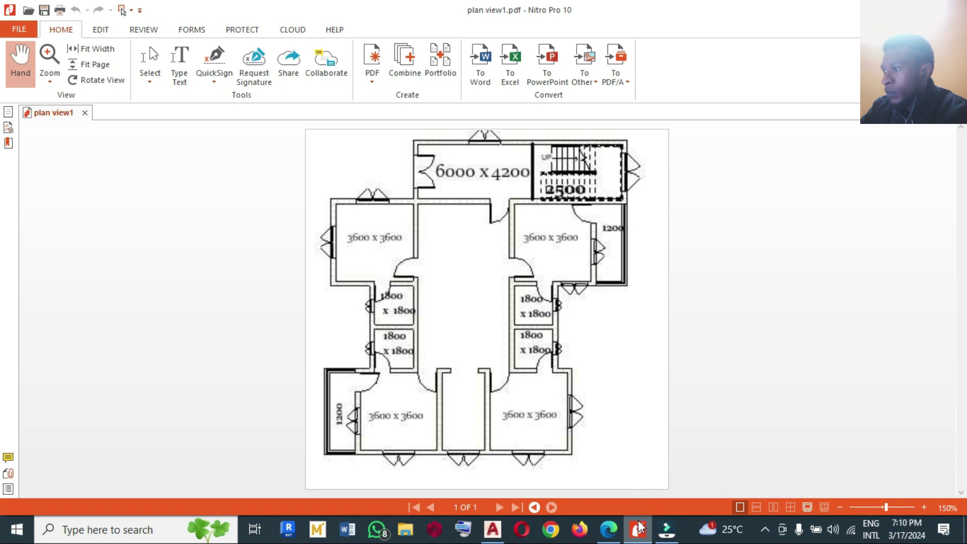
left_click(639, 528)
type("p")
key("Return")
type("3600")
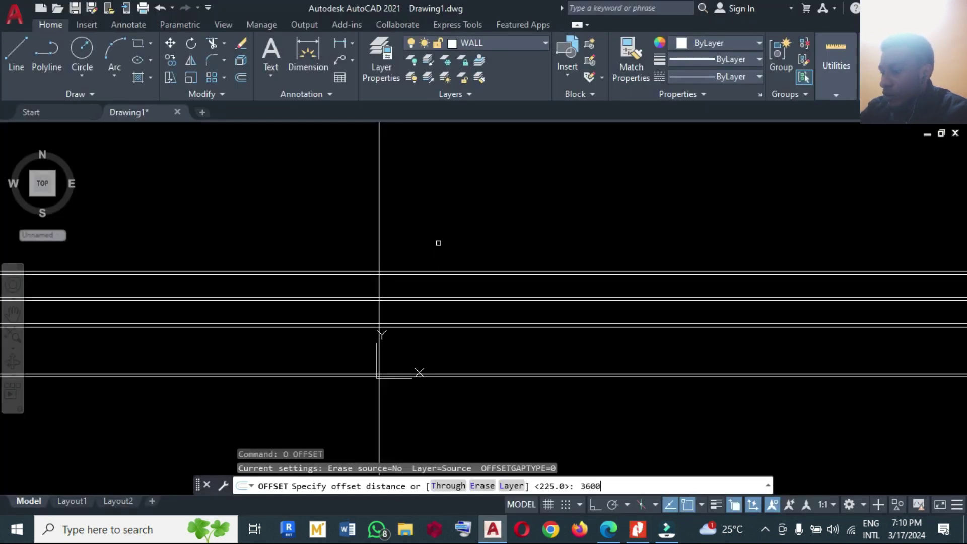
key("Return")
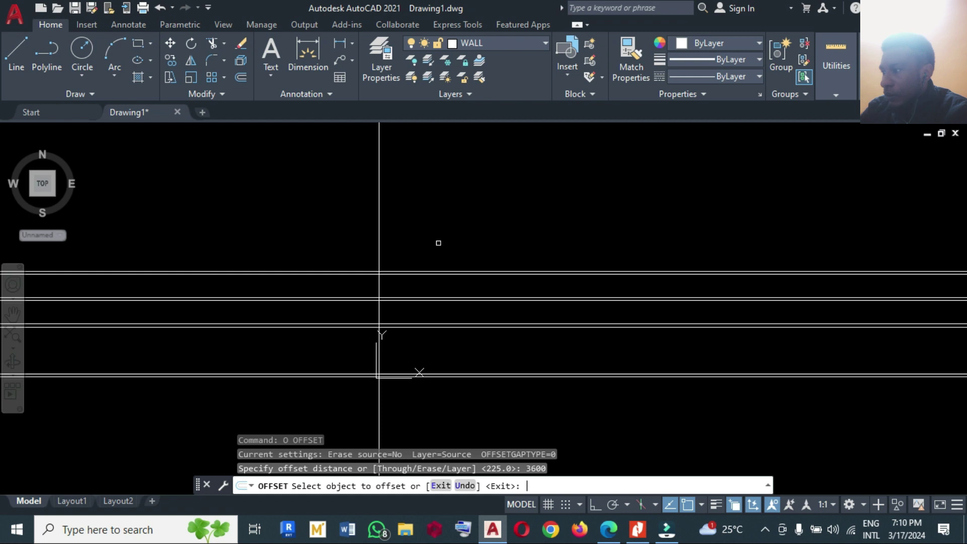
left_click(435, 270)
left_click(462, 192)
key("Return")
Pair the new 3600 line with a 225 copy above it
type("o")
key("Return")
type("225")
key("Return")
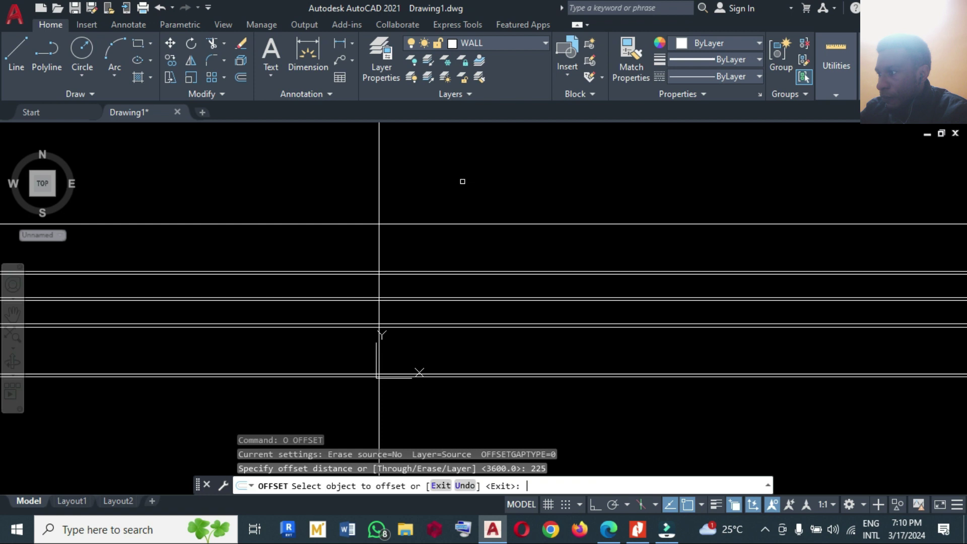
left_click(453, 222)
left_click(461, 169)
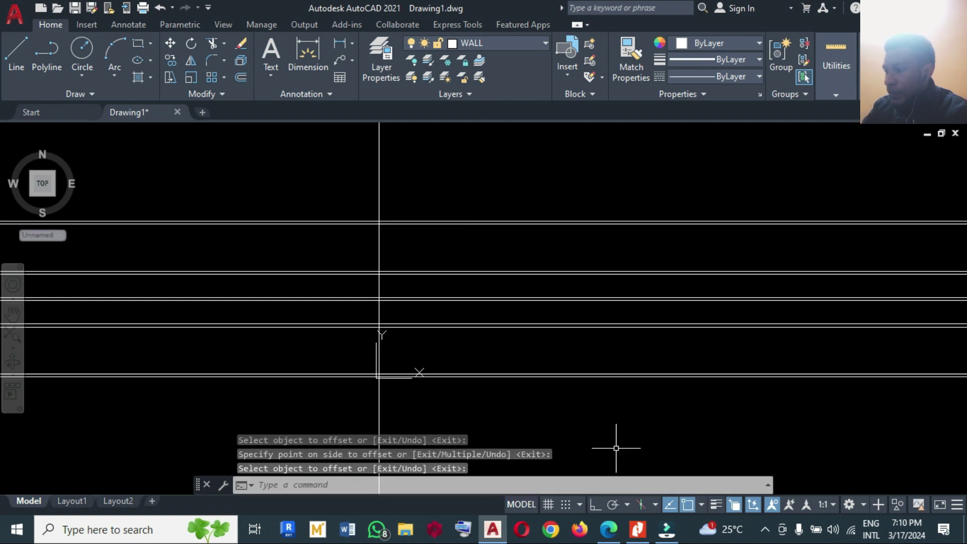
After rechecking the PDF, offset the topmost wall line 4200 upward
left_click(637, 527)
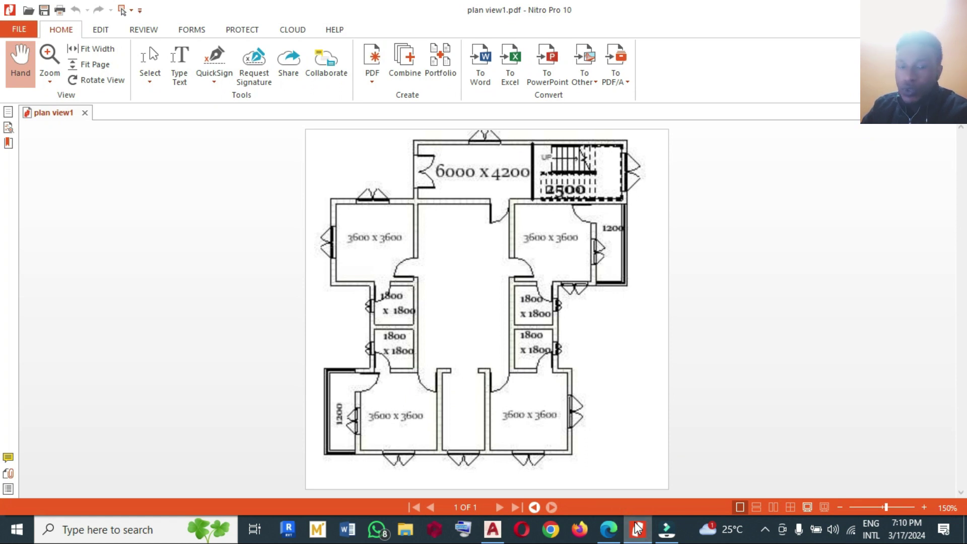
left_click(637, 527)
type("o")
key("Return")
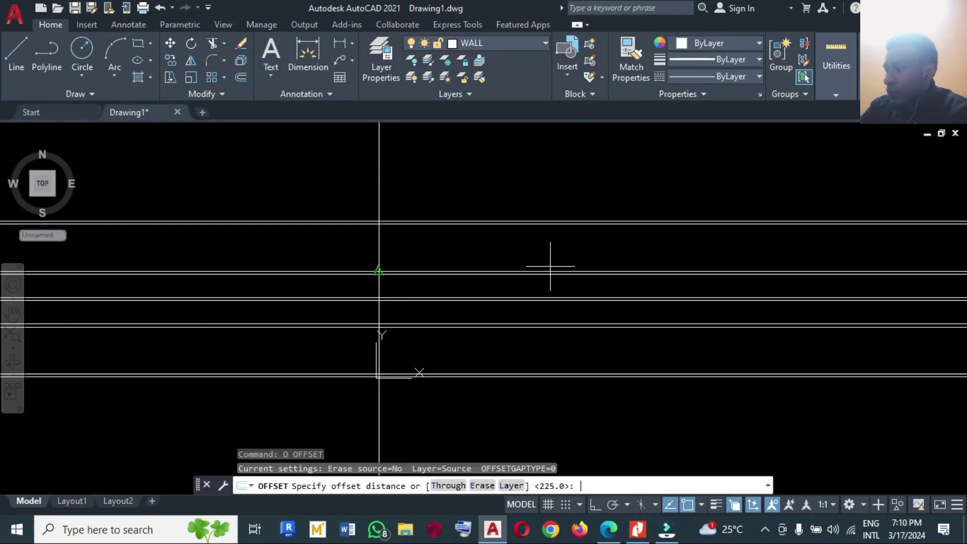
type("4200")
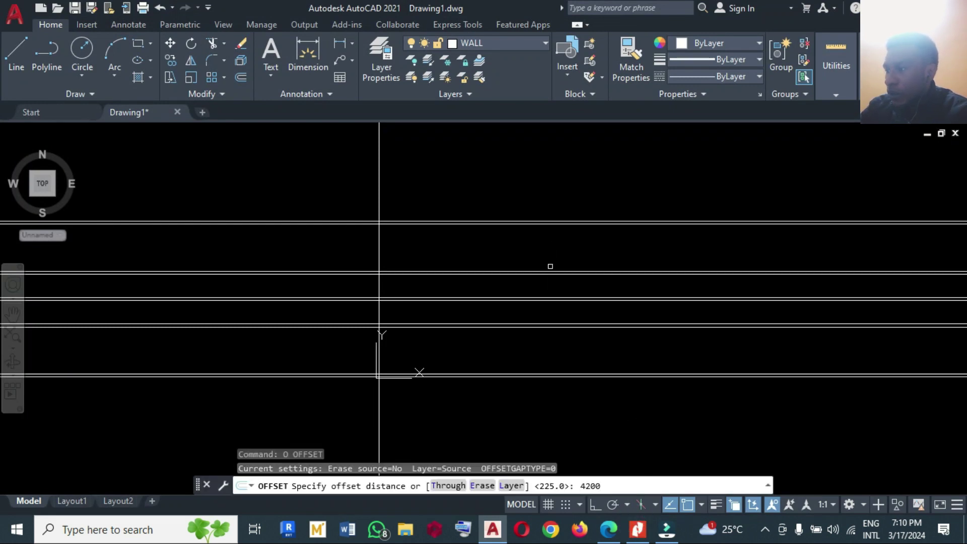
key("Return")
left_click(549, 221)
left_click(543, 142)
Add a 225 wall-thickness copy above the new 4200 line
type("o")
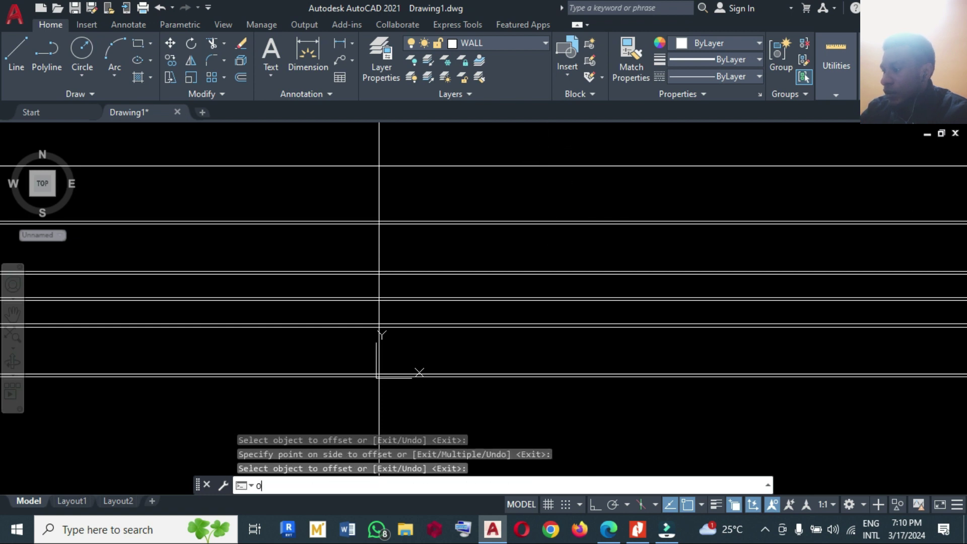
key("Return")
type("225")
key("Return")
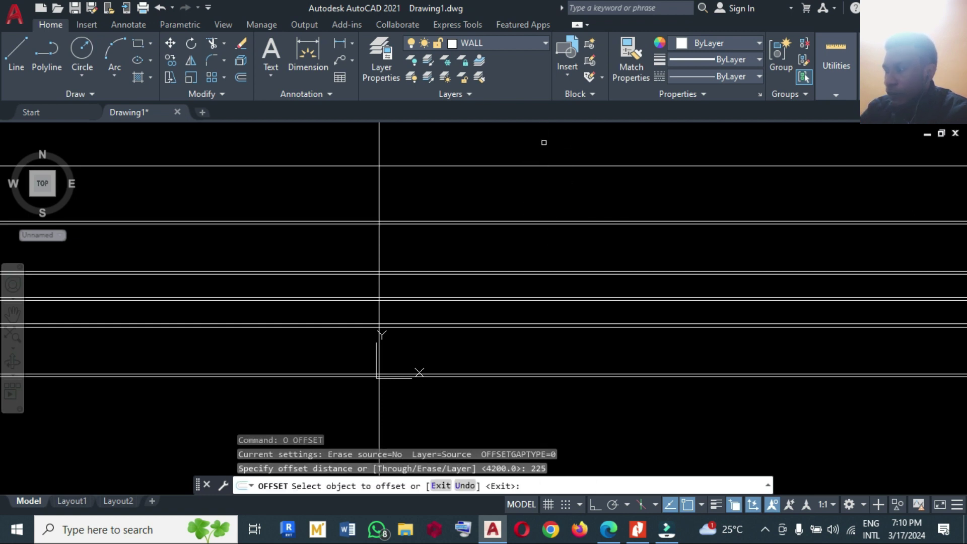
left_click(533, 166)
left_click(533, 142)
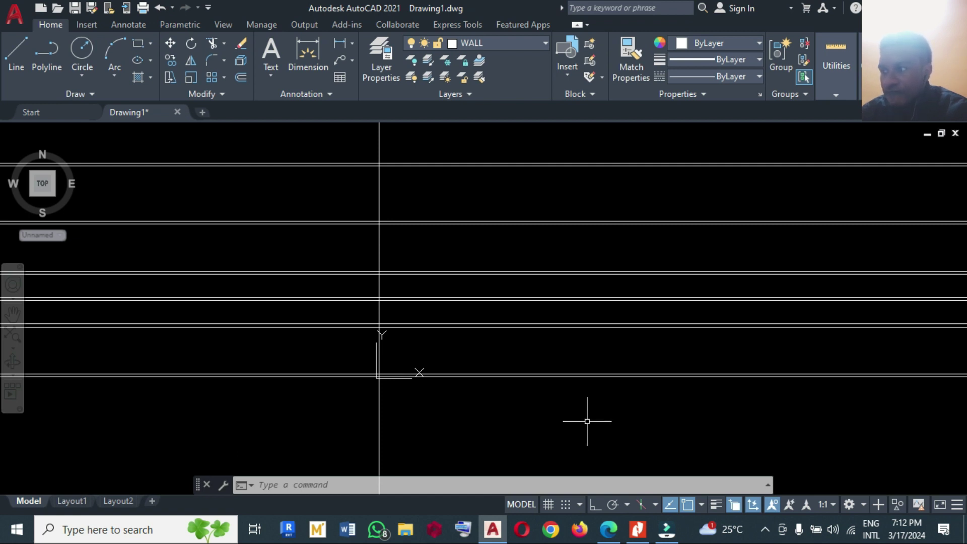
Drag the UCS icon's origin grip off the wall lines
left_click(387, 332)
left_click(376, 377)
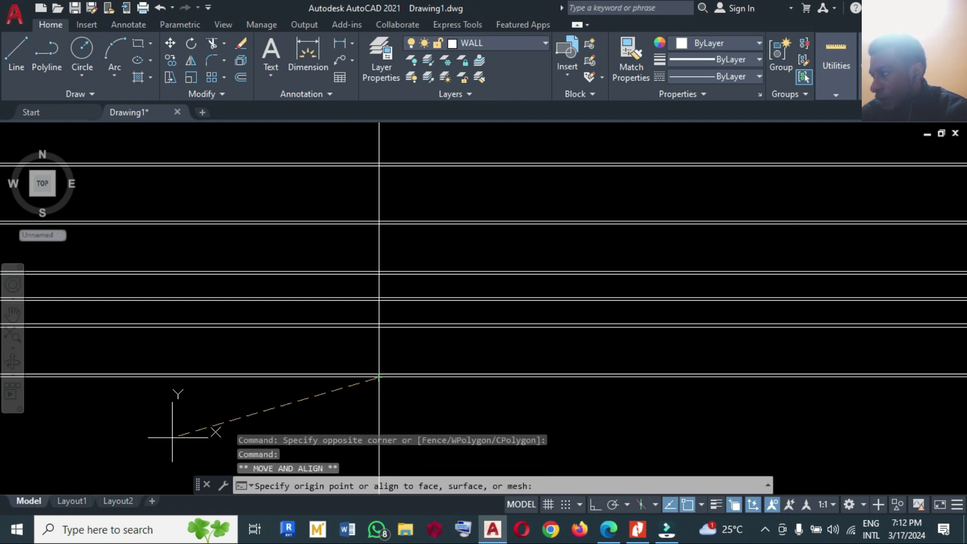
key("Escape")
left_click(432, 410)
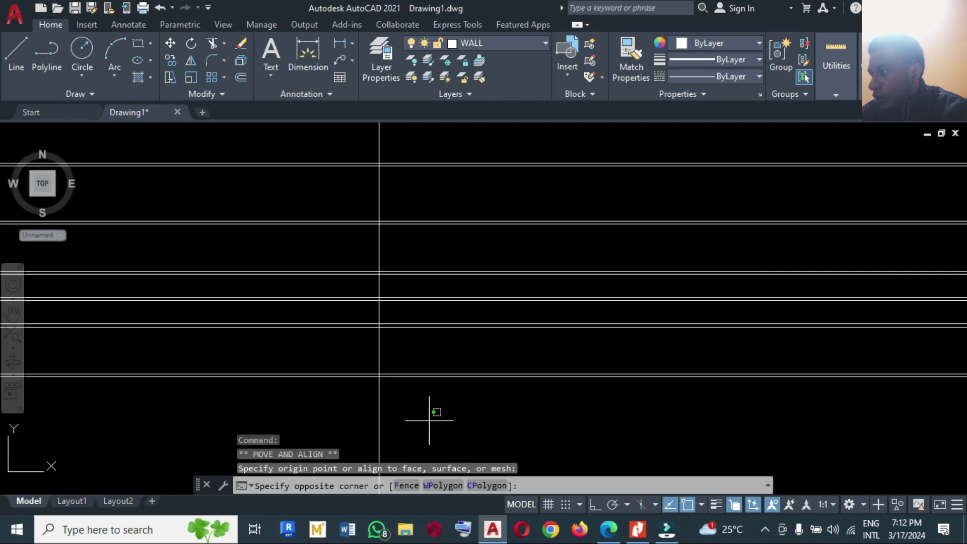
left_click(406, 404)
Compare the drawing against the PDF floor plan in Nitro Pro twice
left_click(640, 529)
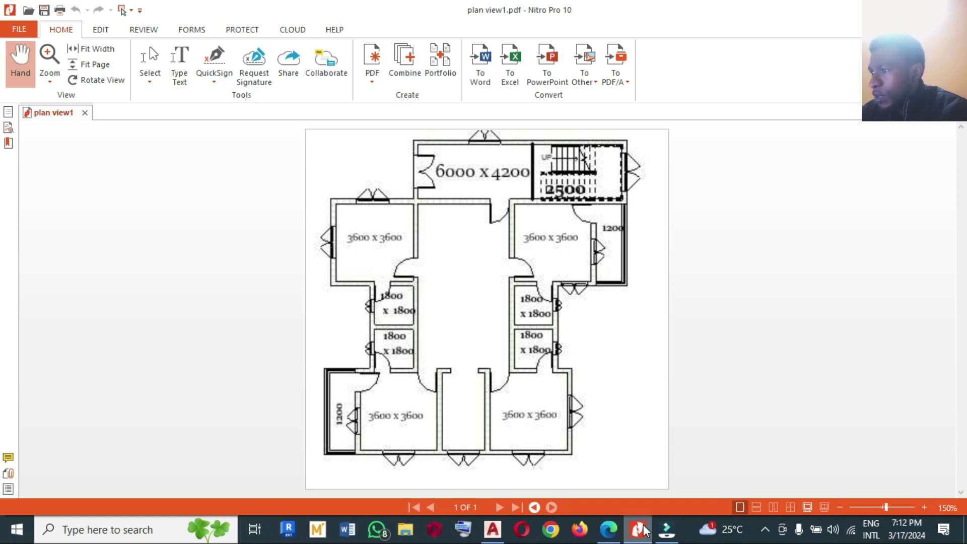
left_click(639, 529)
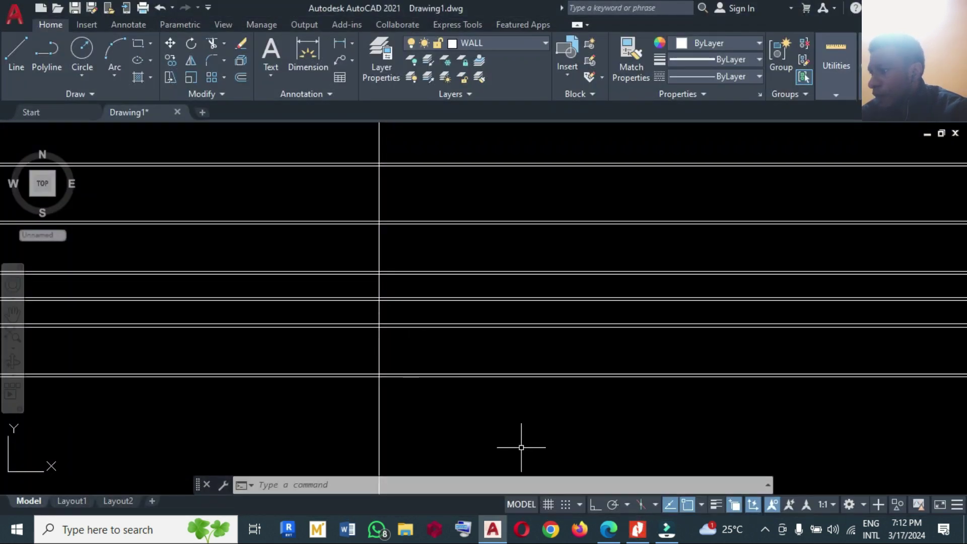
left_click(638, 532)
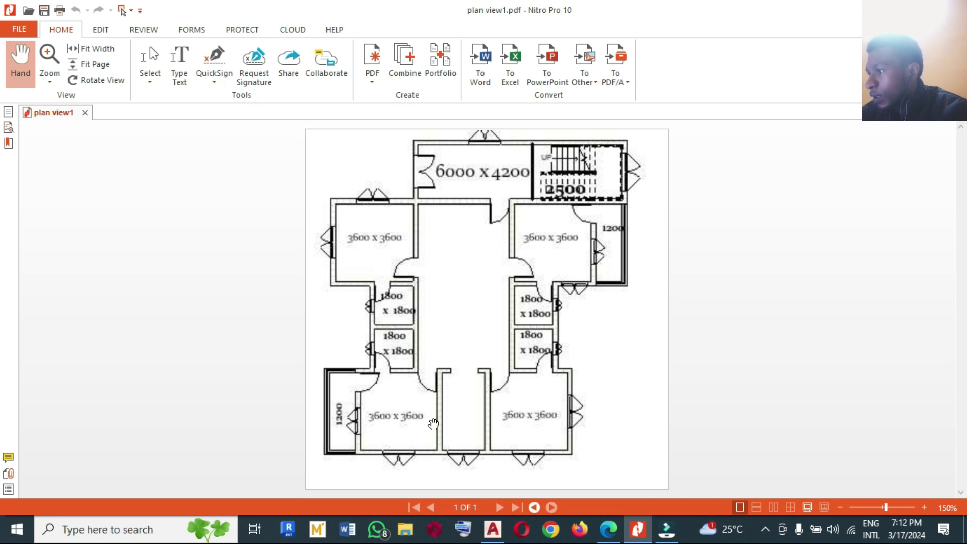
left_click(637, 529)
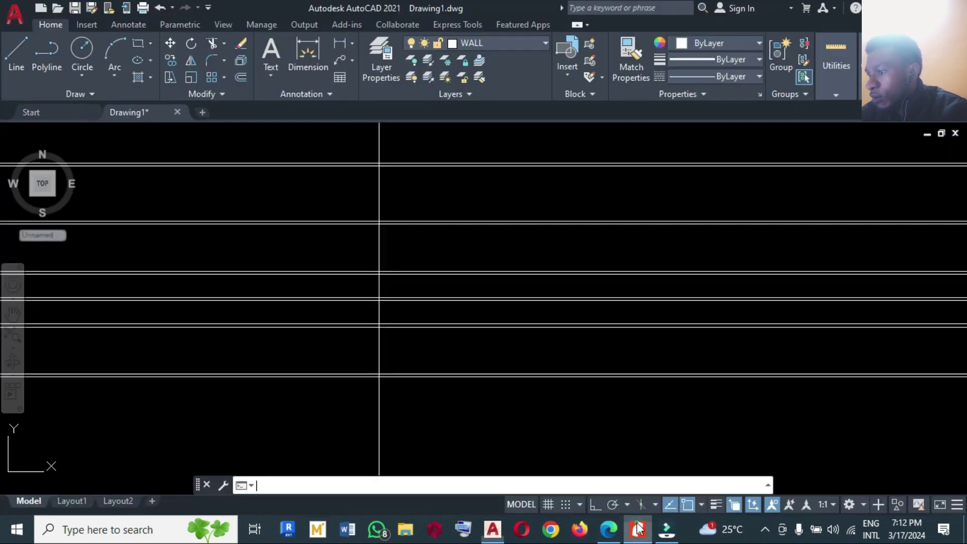
Offset the vertical line 225 to the left for its wall thickness
type("o")
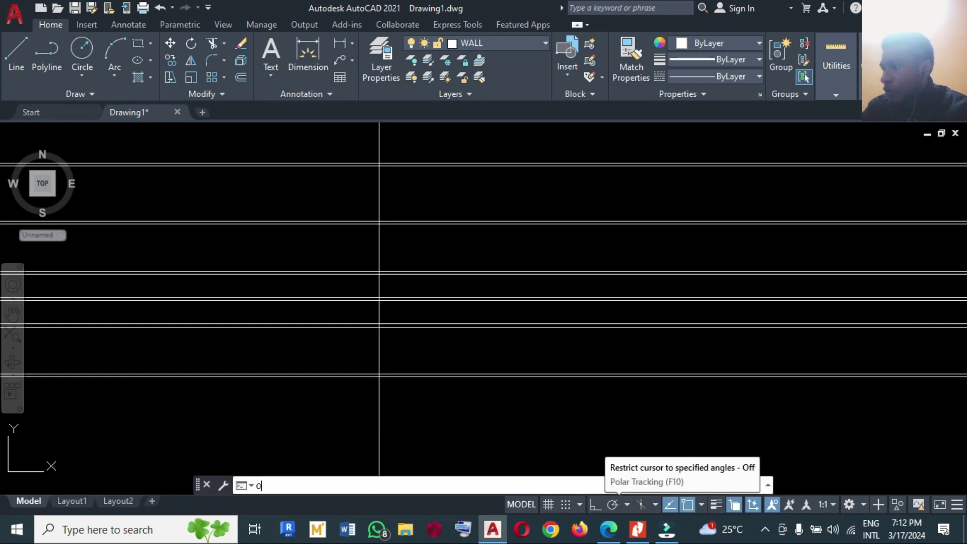
key("Return")
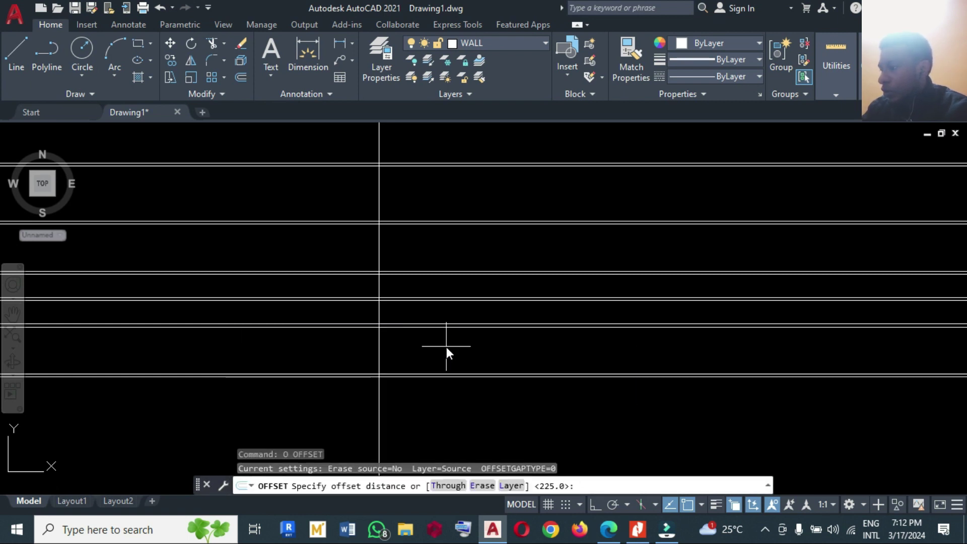
key("Return")
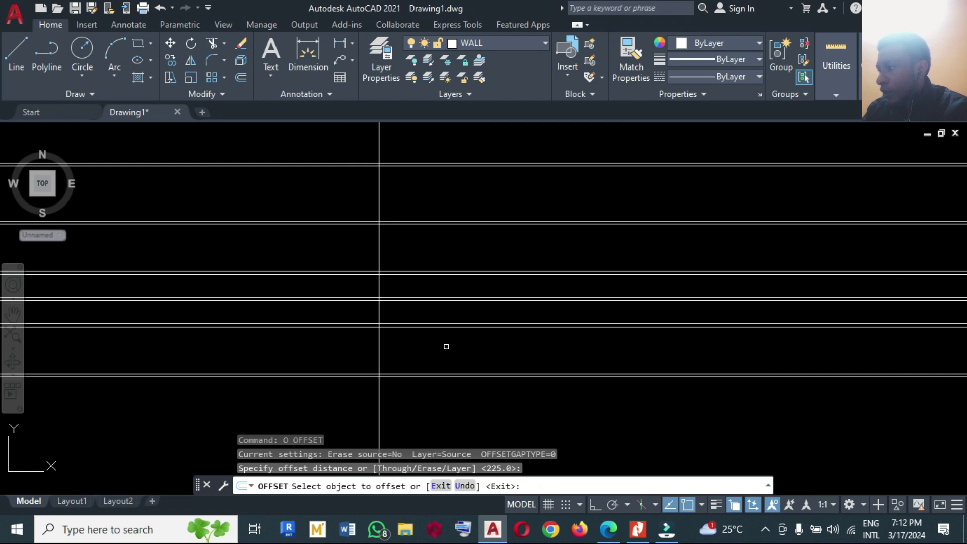
left_click(379, 339)
left_click(318, 340)
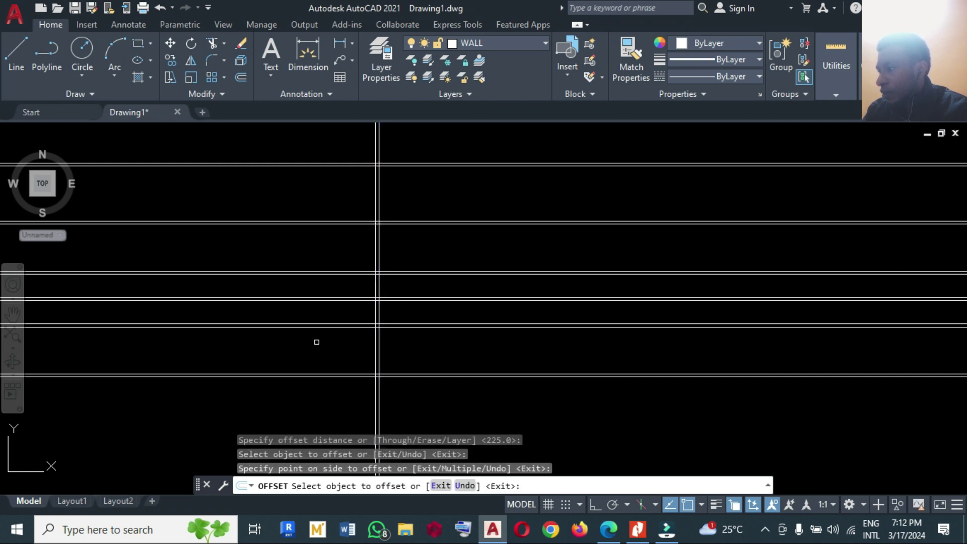
After checking the PDF, offset the vertical wall line 1800 to the left
left_click(634, 530)
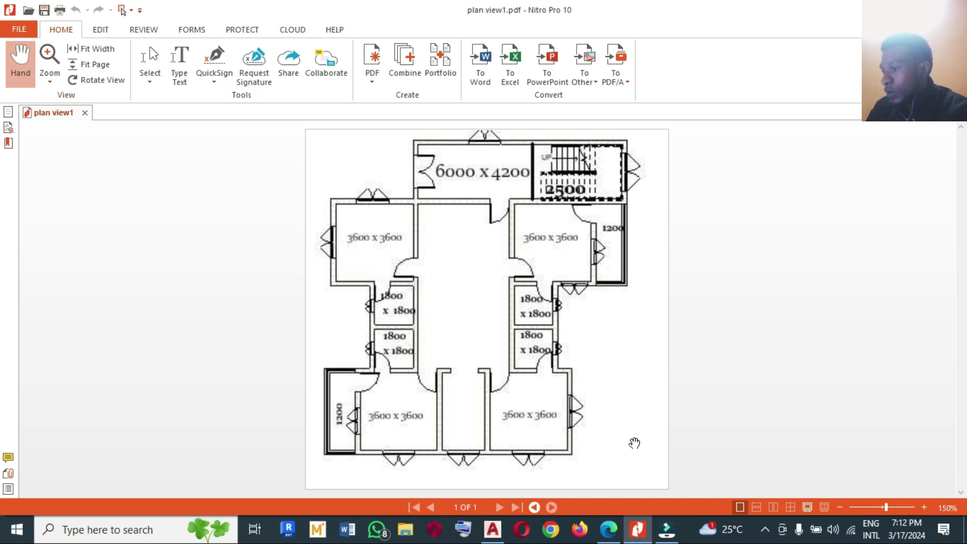
left_click(637, 529)
type("offset")
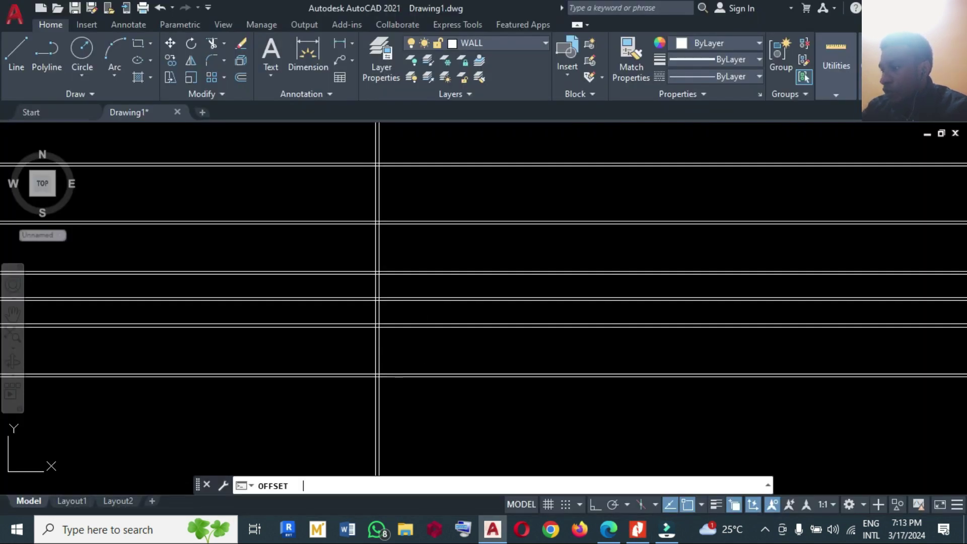
key("Return")
type("180")
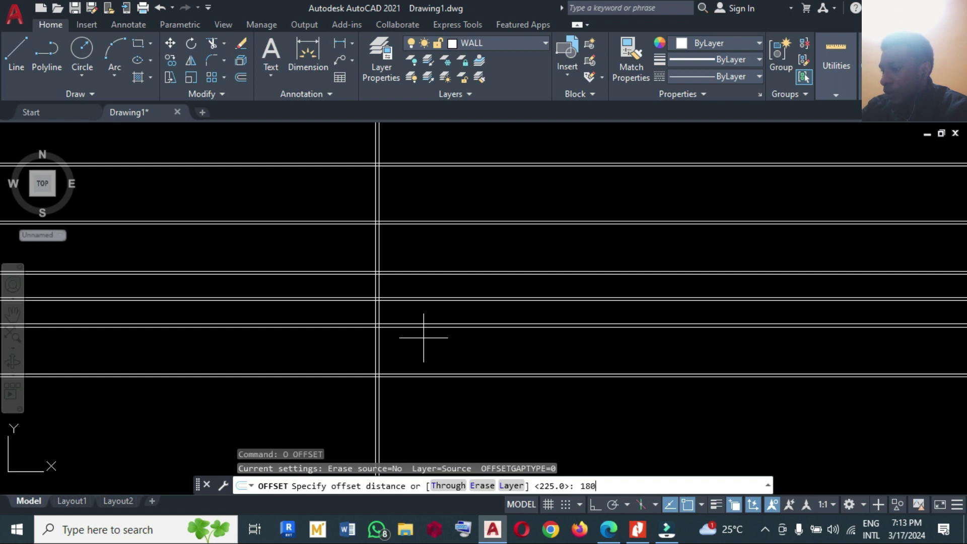
type("0")
key("Return")
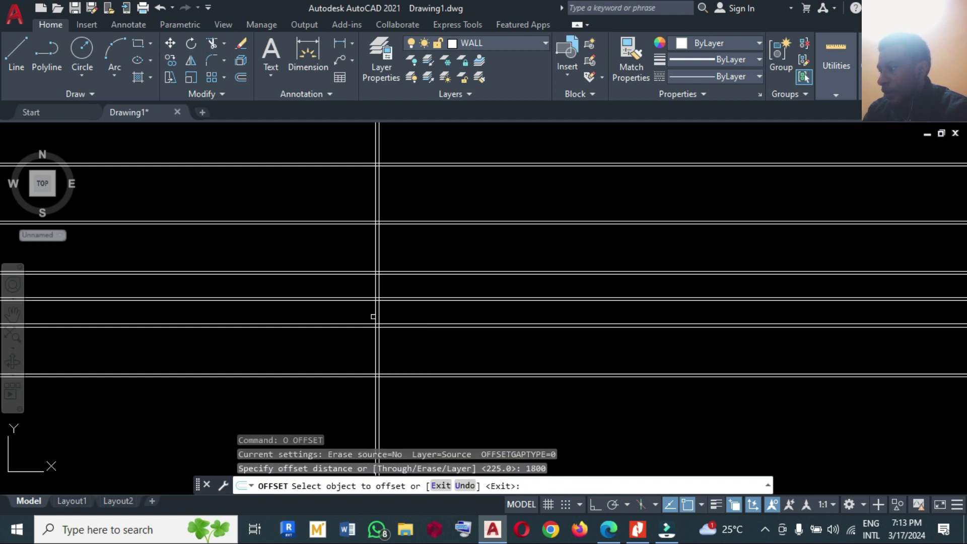
left_click(374, 317)
left_click(260, 314)
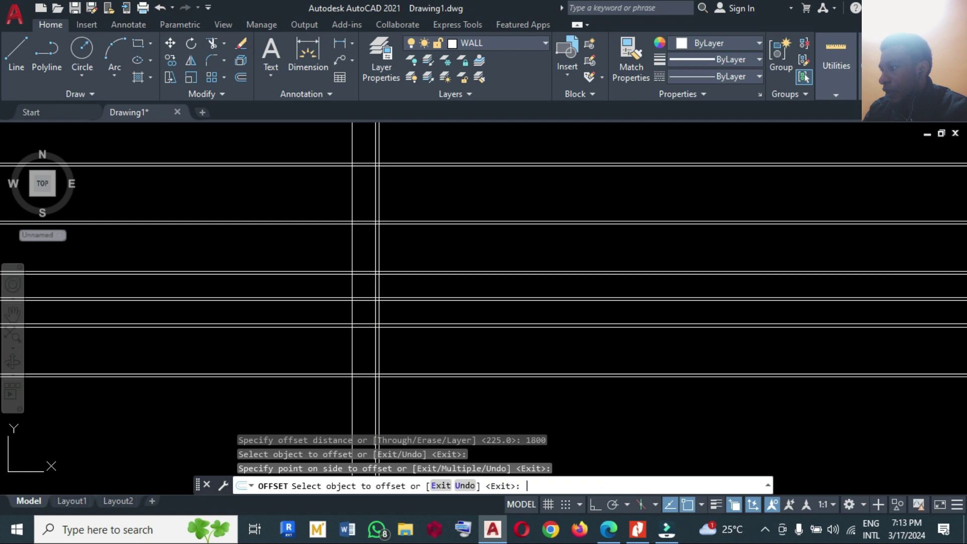
key("Return")
Add a 225 copy left of the new vertical line, then show the PDF plan
key("Return")
type("225")
key("Return")
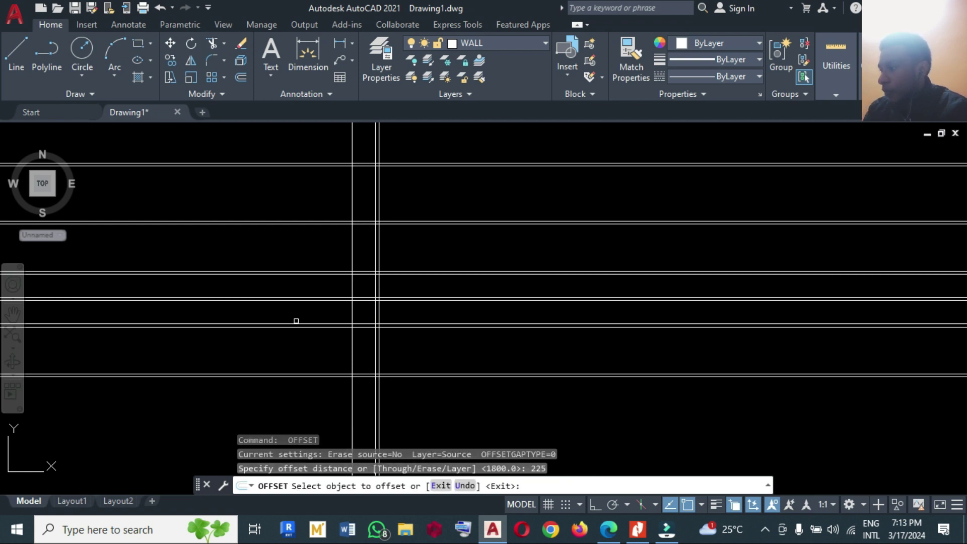
left_click(353, 317)
left_click(319, 316)
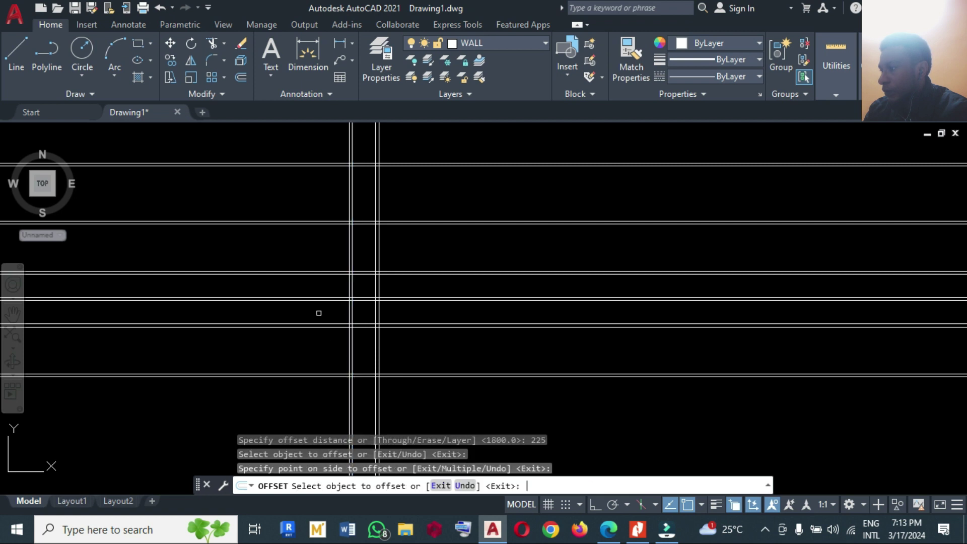
key("Return")
left_click(637, 537)
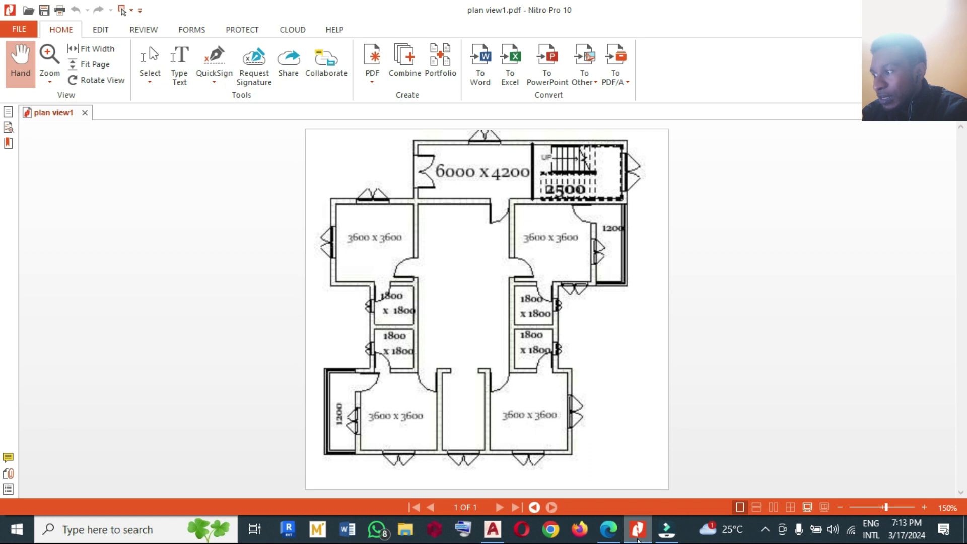
Review room sizes on plan view1.pdf, then return to Drawing1 in AutoCAD
left_click(638, 531)
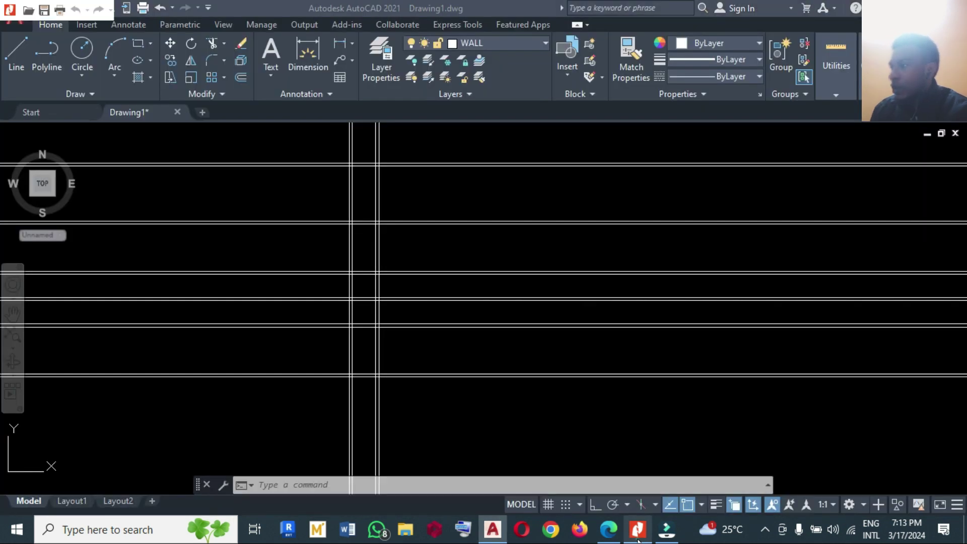
left_click(637, 531)
left_click(342, 198)
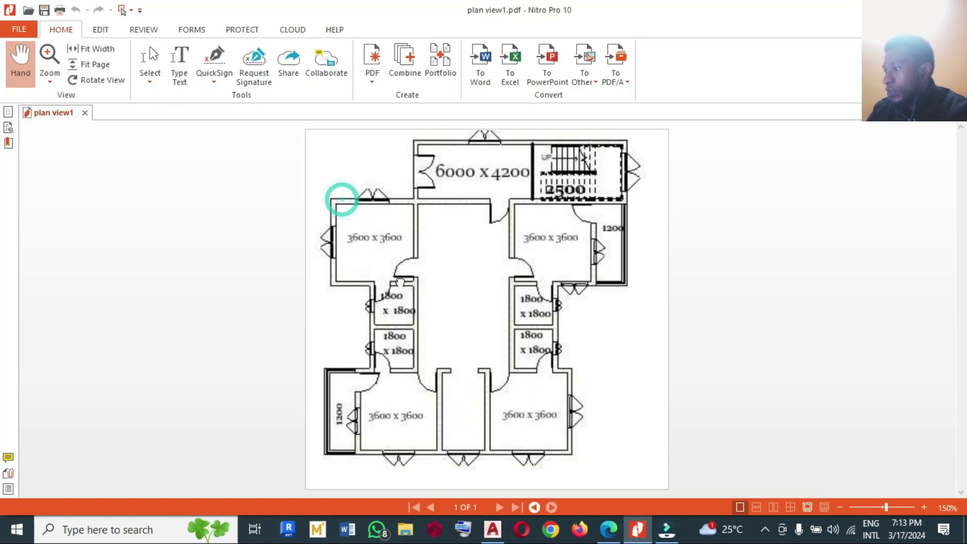
left_click(340, 248)
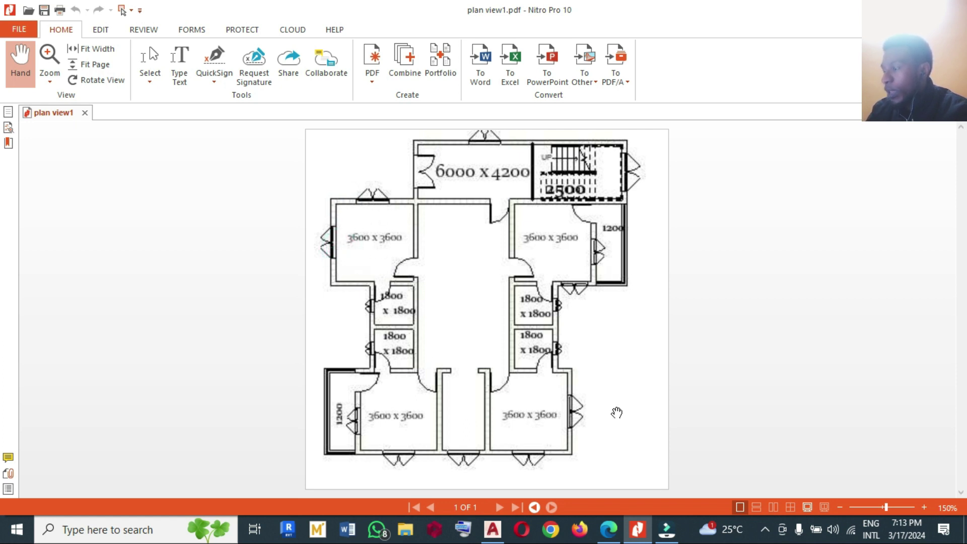
left_click(636, 527)
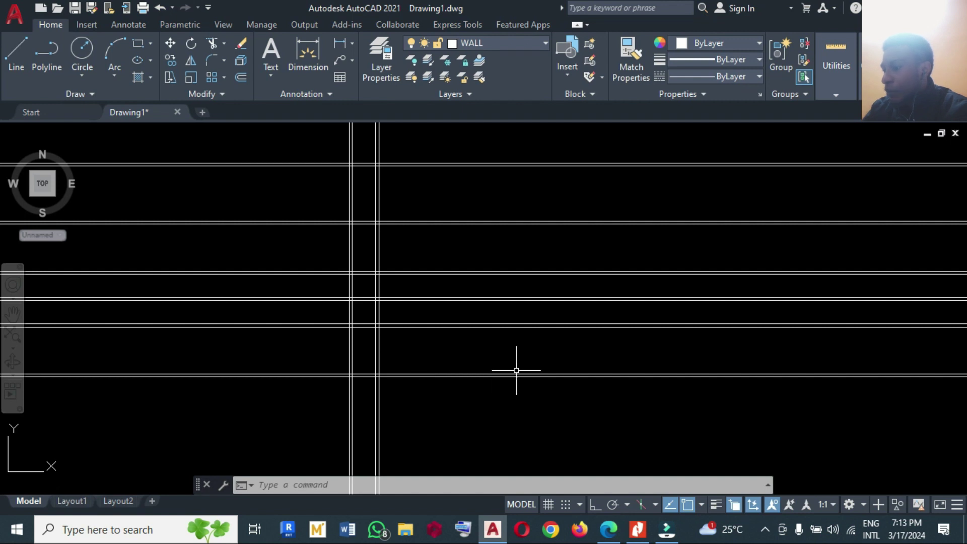
Offset the vertical wall line 3600 to the left
type("o")
key("Return")
type("3600")
key("Return")
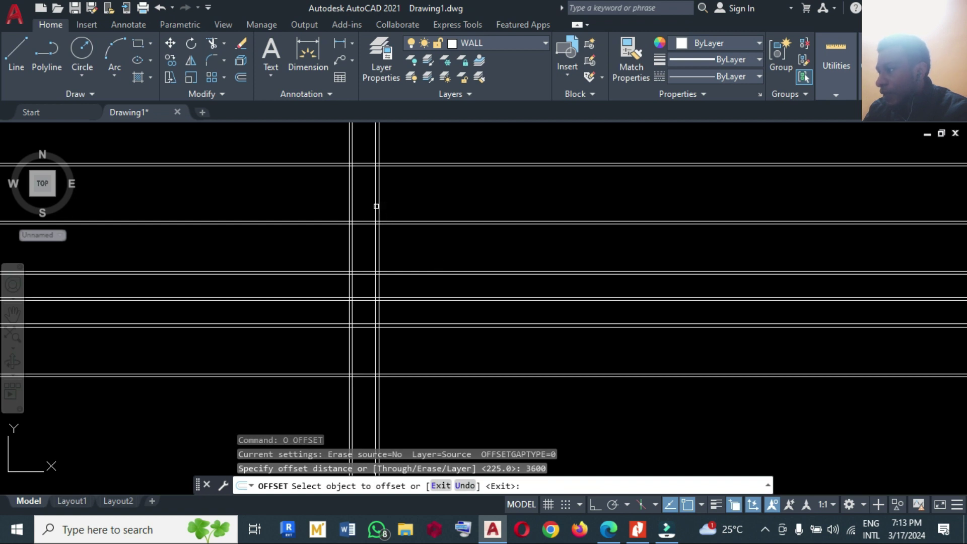
left_click(374, 206)
left_click(262, 193)
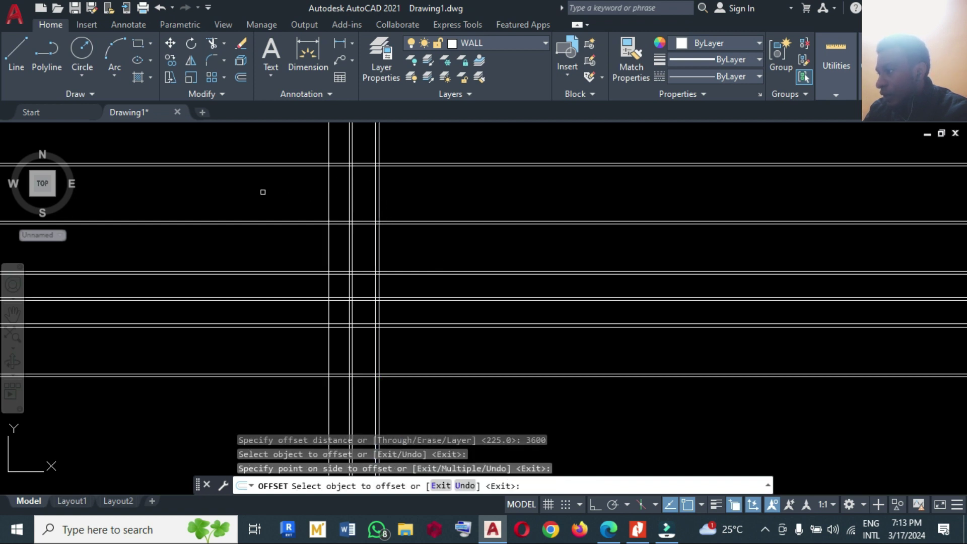
Add a 225 copy left of the new vertical line, then bring up the reference PDF
key("Return")
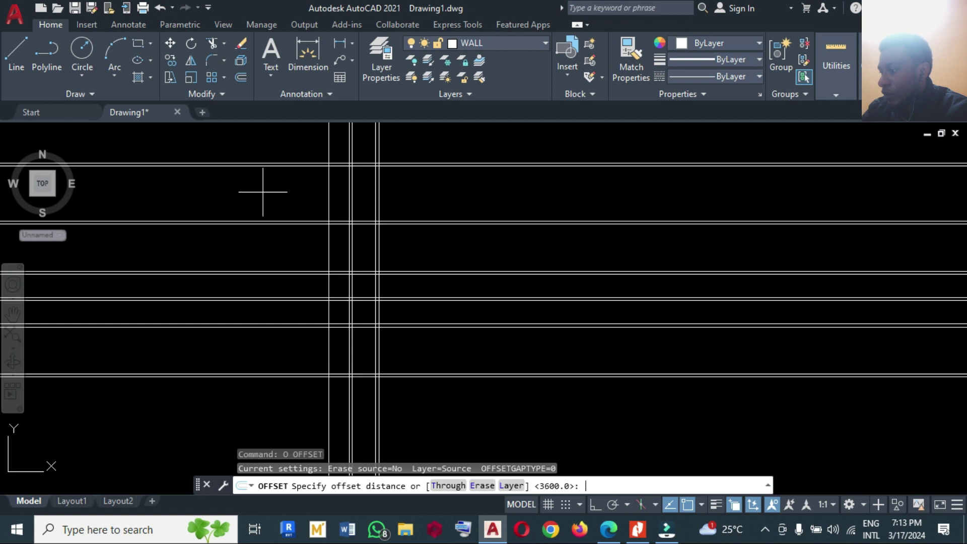
key("Return")
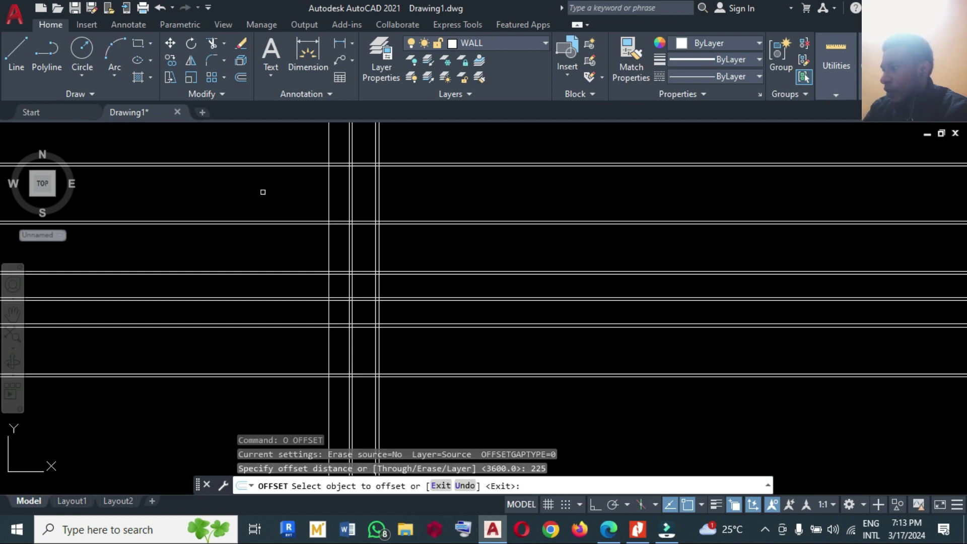
left_click(326, 202)
left_click(304, 205)
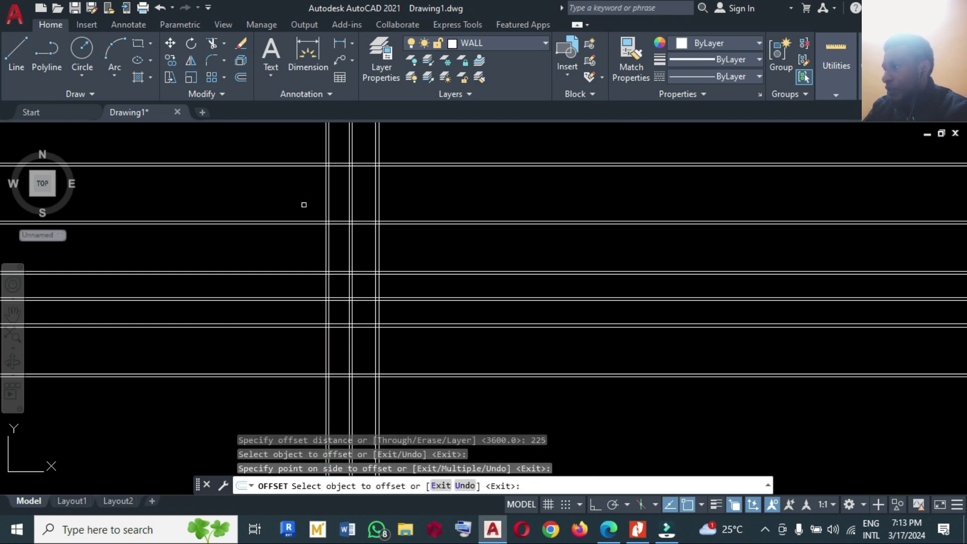
key("Return")
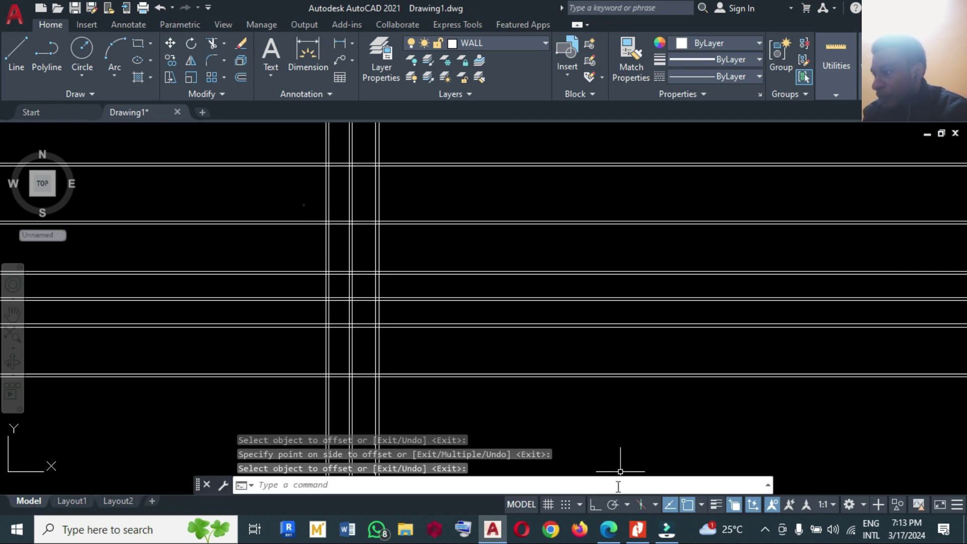
left_click(636, 531)
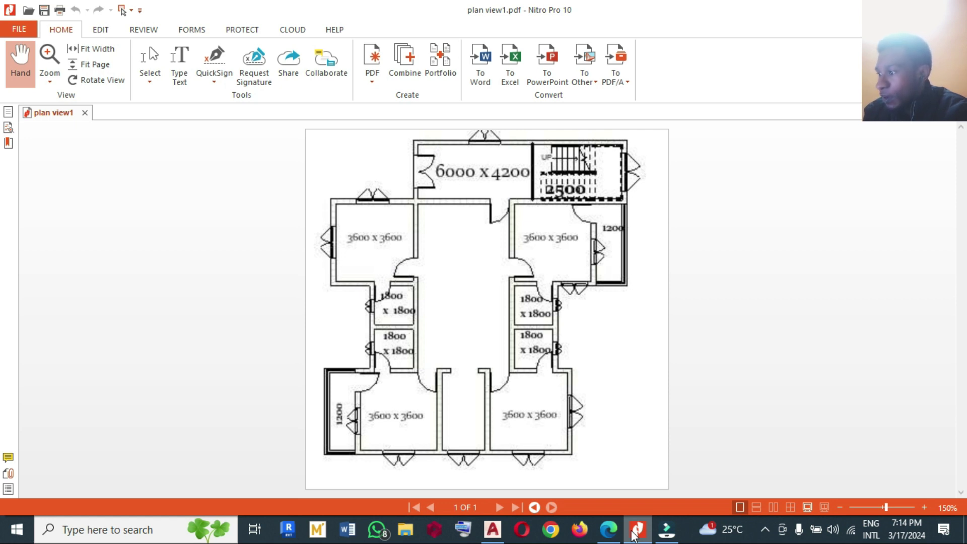
Return from the Nitro Pro plan to AutoCAD's Drawing1
left_click(635, 533)
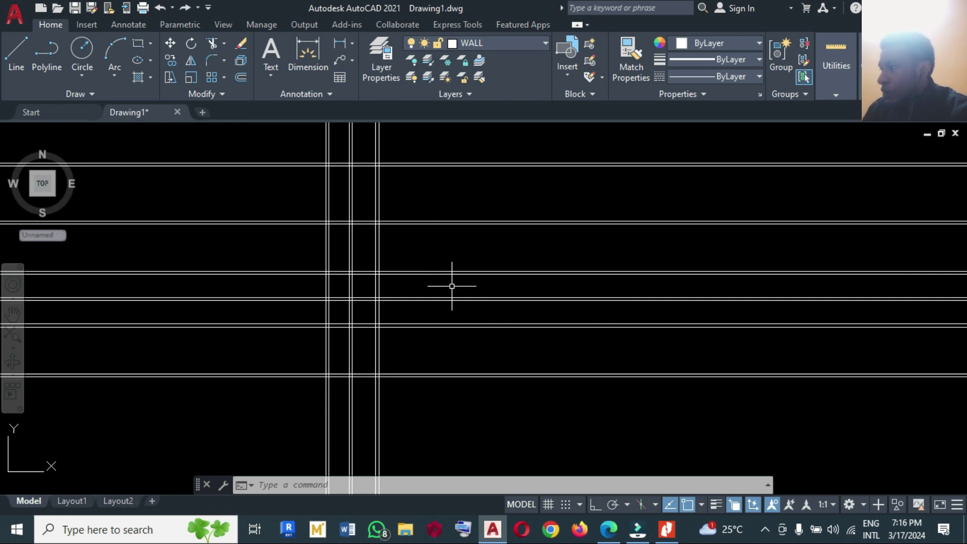
Trim the vertical line back to the two horizontal wall lines at its upper and lower ends
left_click(342, 271)
left_click(338, 328)
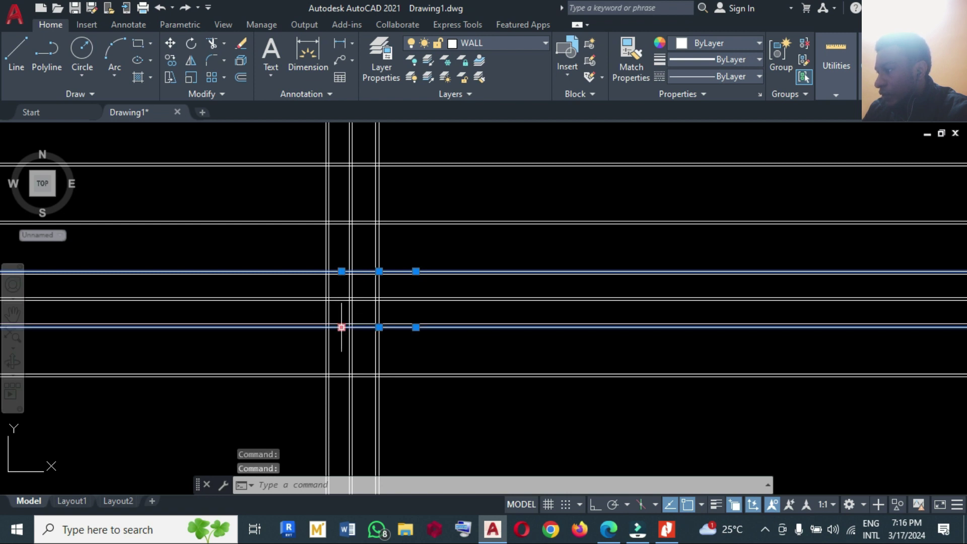
type("TR")
key("Return")
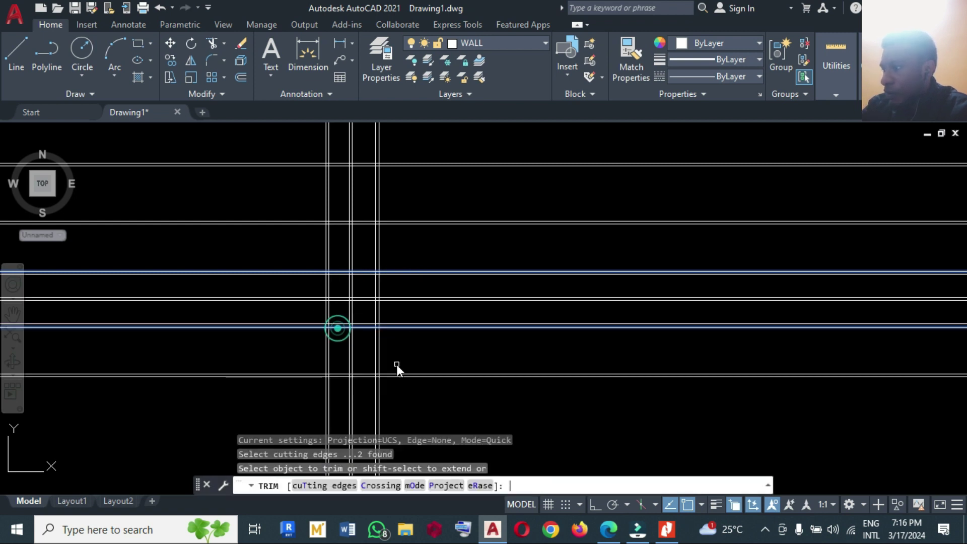
left_click_drag(363, 248, 344, 251)
left_click_drag(361, 338, 346, 338)
key("Return")
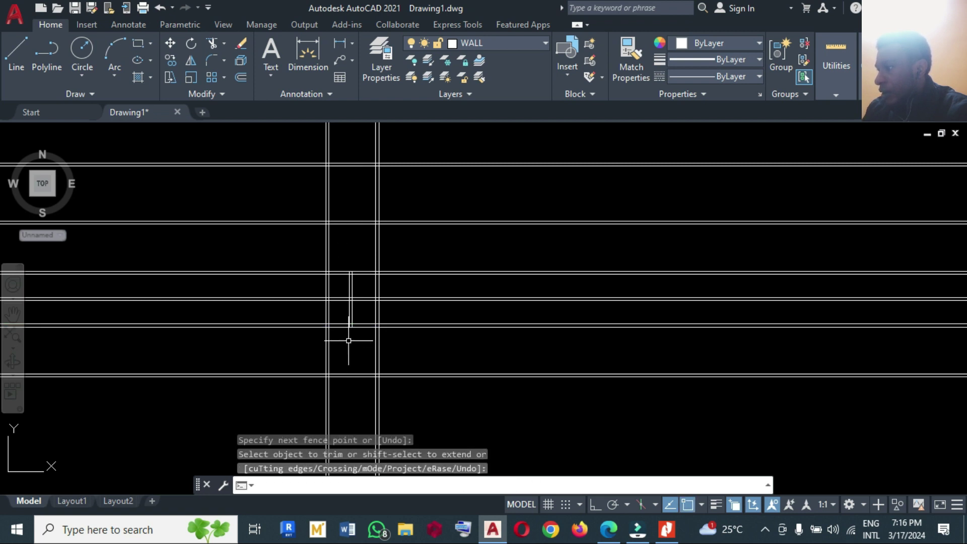
Trim the horizontal lines left of the short vertical wall segment
left_click(348, 310)
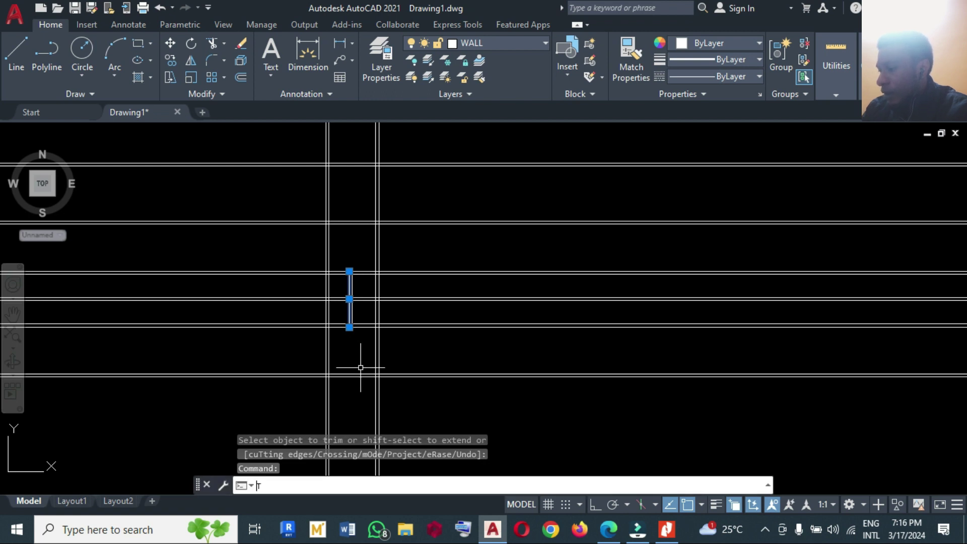
type("TR")
key("Return")
mouse_move(360, 367)
left_mouse_down()
mouse_move(324, 356)
mouse_move(298, 280)
left_mouse_up()
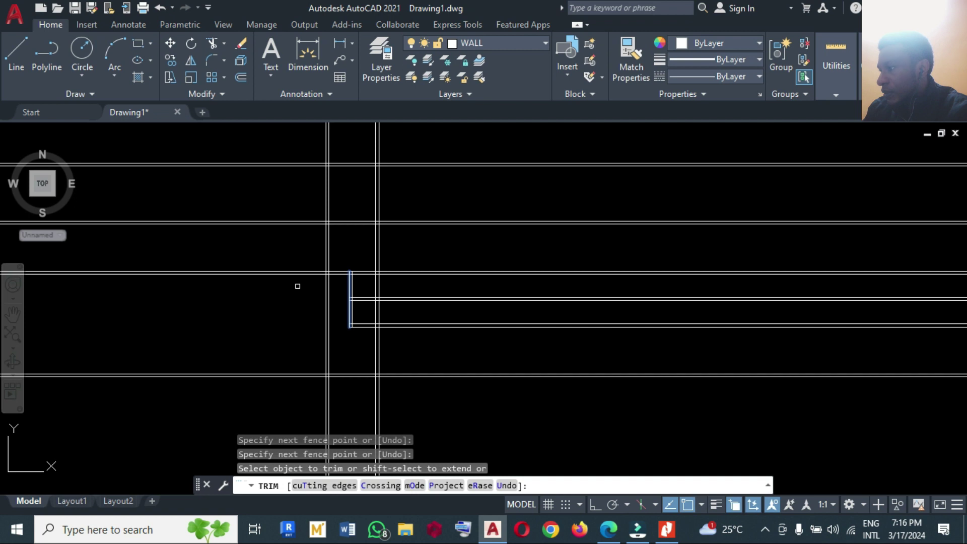
key("Return")
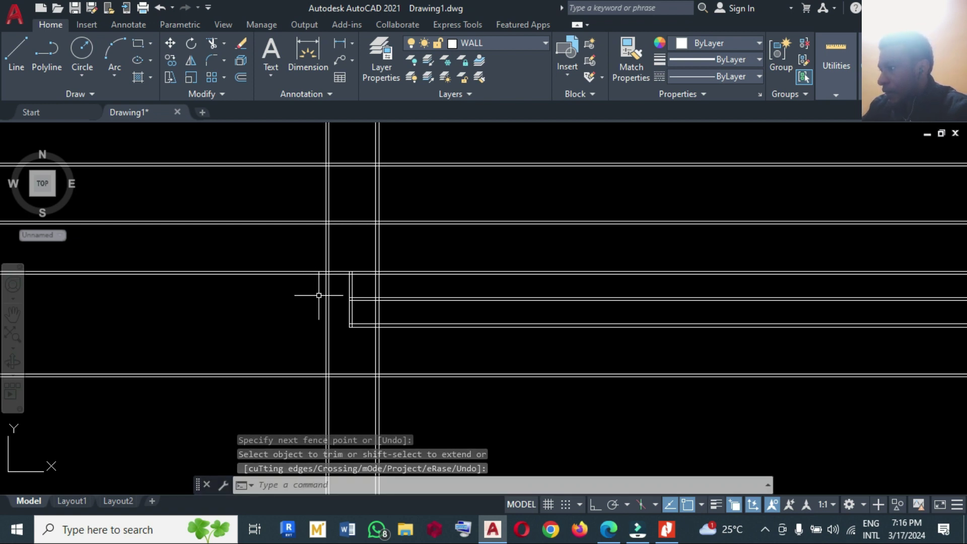
Trim the new vertical lines below the upper horizontal wall line
left_click(334, 271)
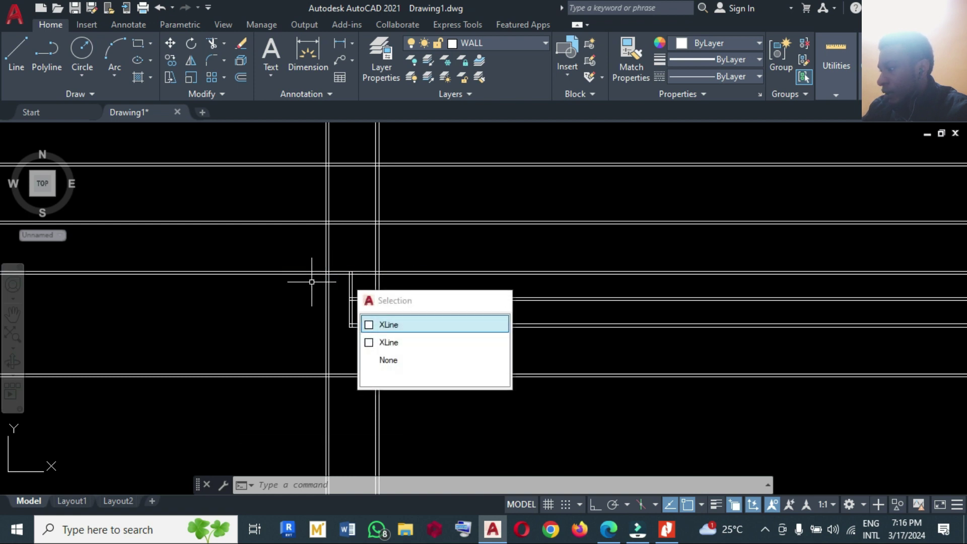
key("Escape")
left_click(312, 273)
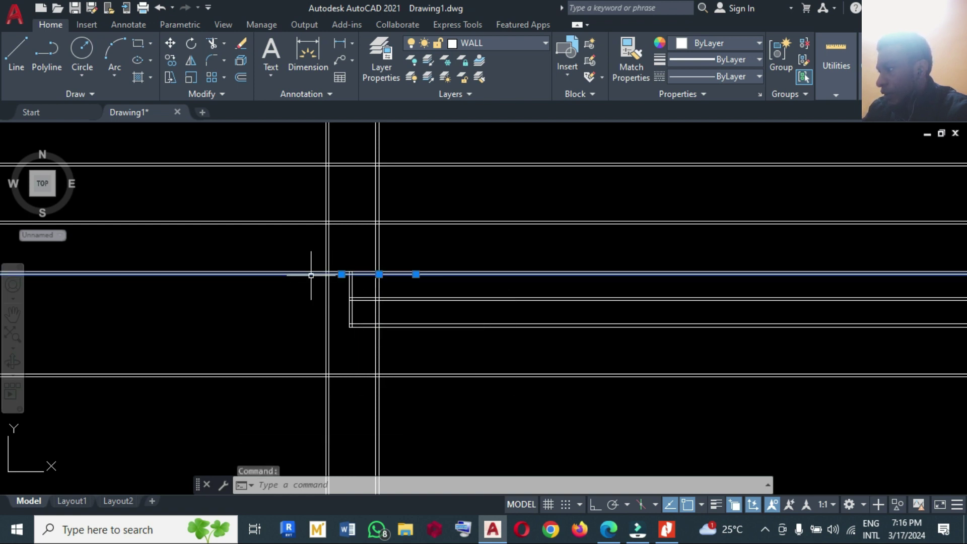
type("TR")
key("Return")
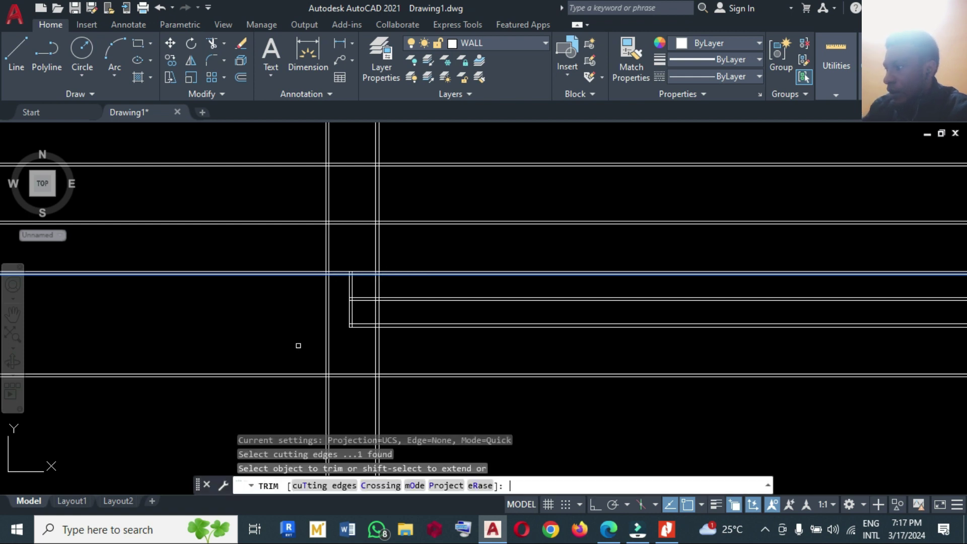
mouse_move(338, 361)
left_mouse_down()
mouse_move(313, 345)
mouse_move(284, 346)
left_mouse_up()
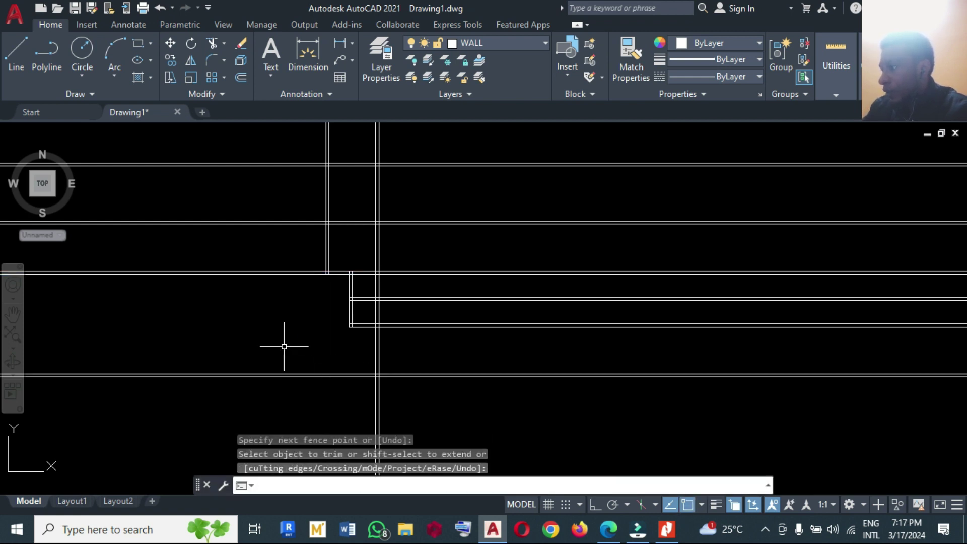
key("Return")
Trim the wall line left of the corner against the new vertical line
left_click(327, 255)
left_click(304, 324)
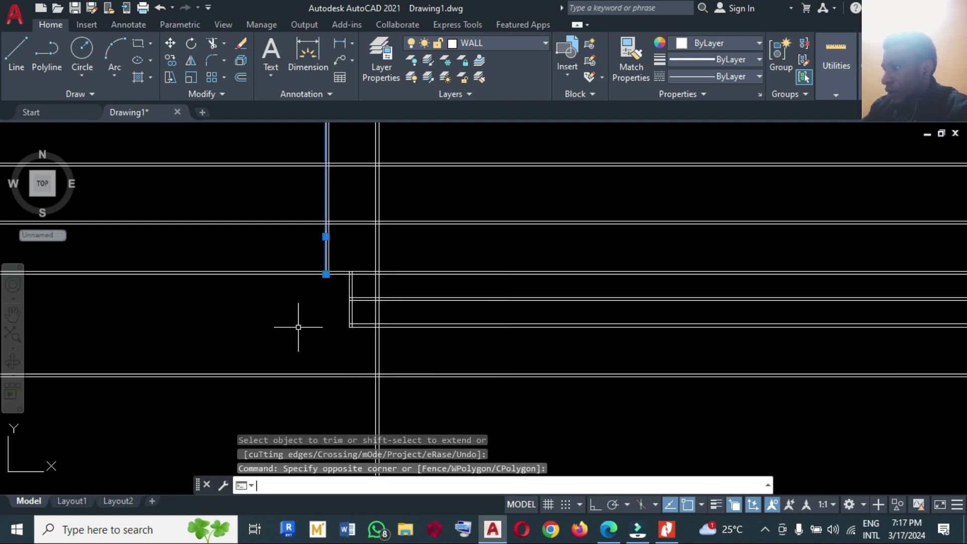
type("TR")
key("Return")
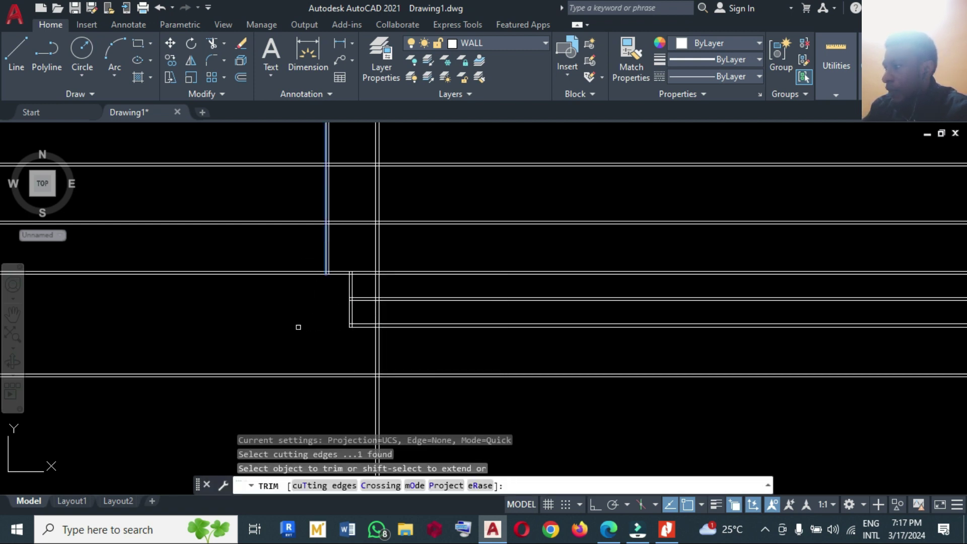
left_click_drag(276, 291, 267, 257)
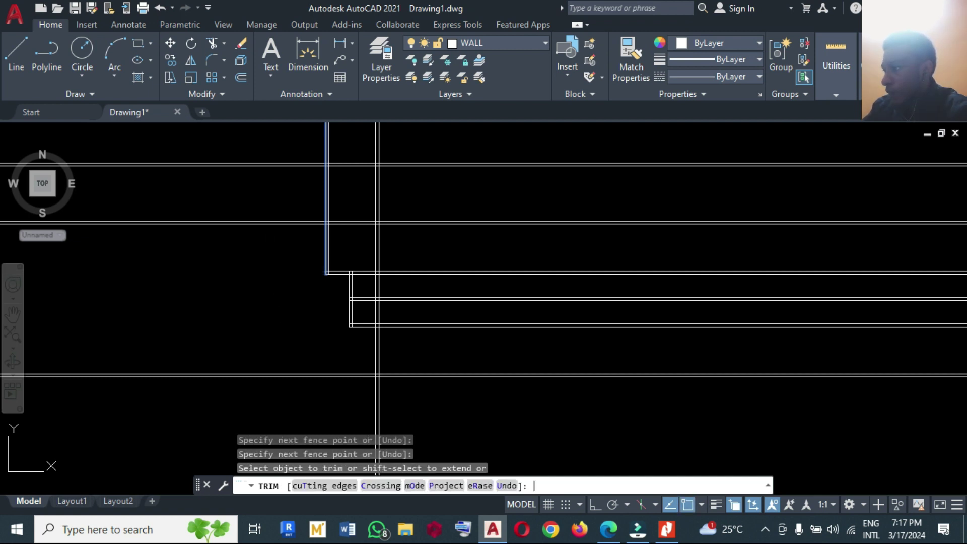
key("Return")
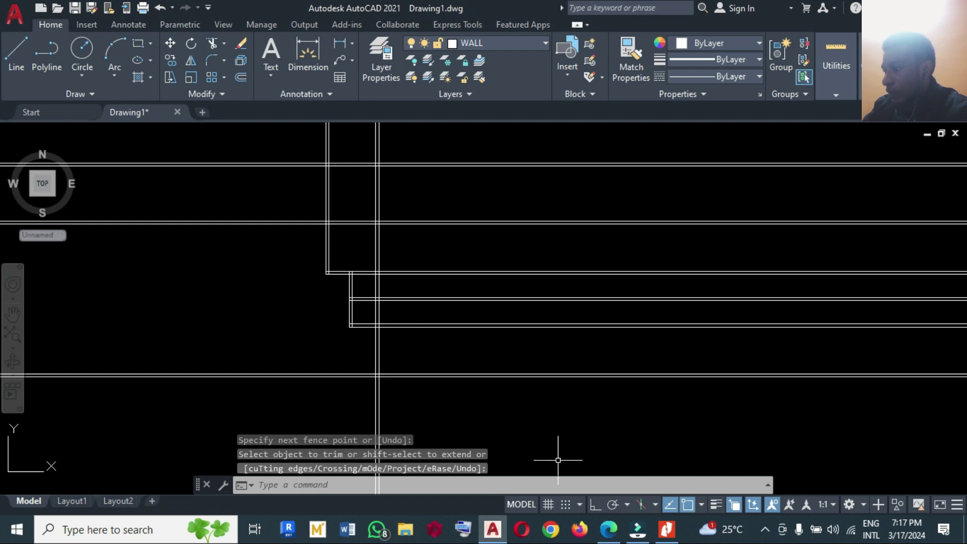
Compare the trimmed drawing against the plan view1.pdf reference in Nitro
left_click(666, 534)
left_click(665, 533)
left_click(665, 534)
left_click(666, 533)
left_click(666, 534)
left_click(666, 535)
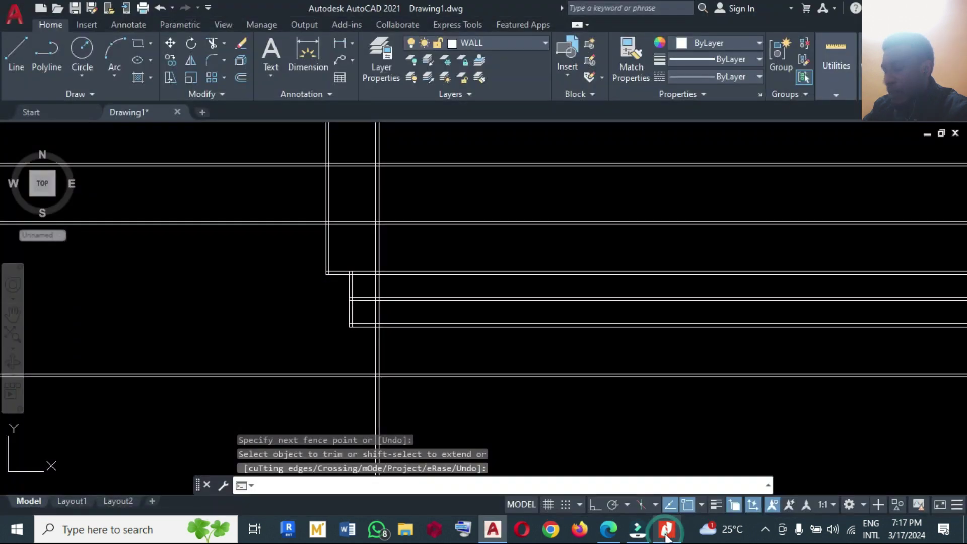
left_click(665, 535)
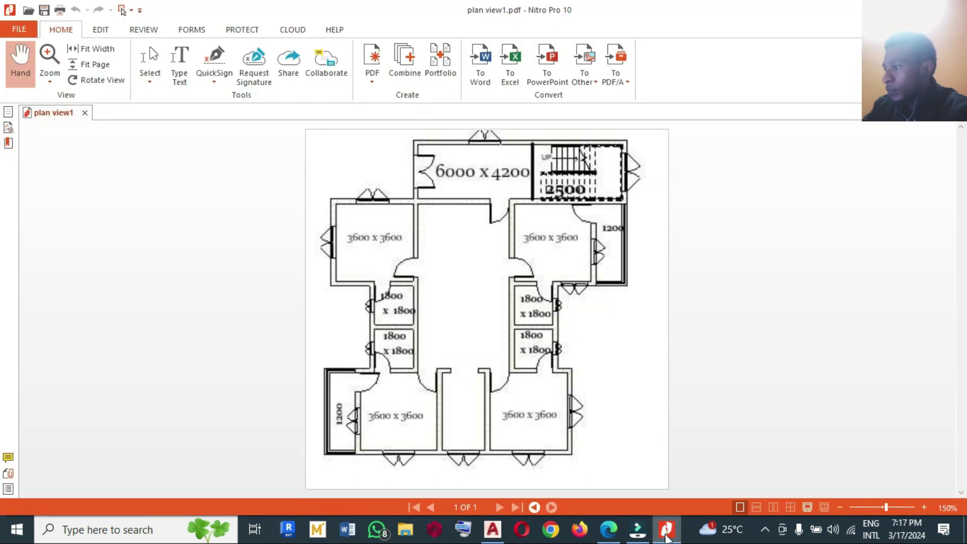
left_click(665, 535)
left_click(666, 534)
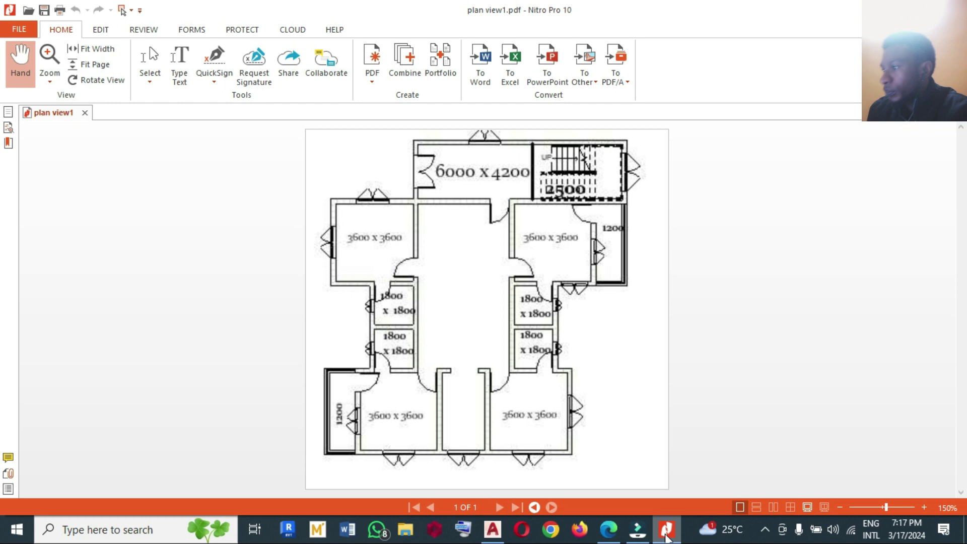
left_click(665, 534)
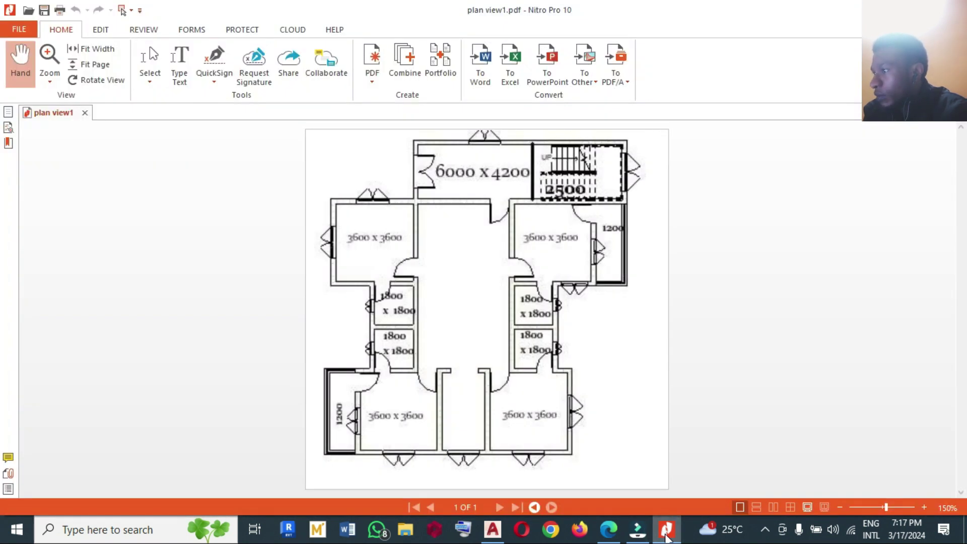
left_click(664, 532)
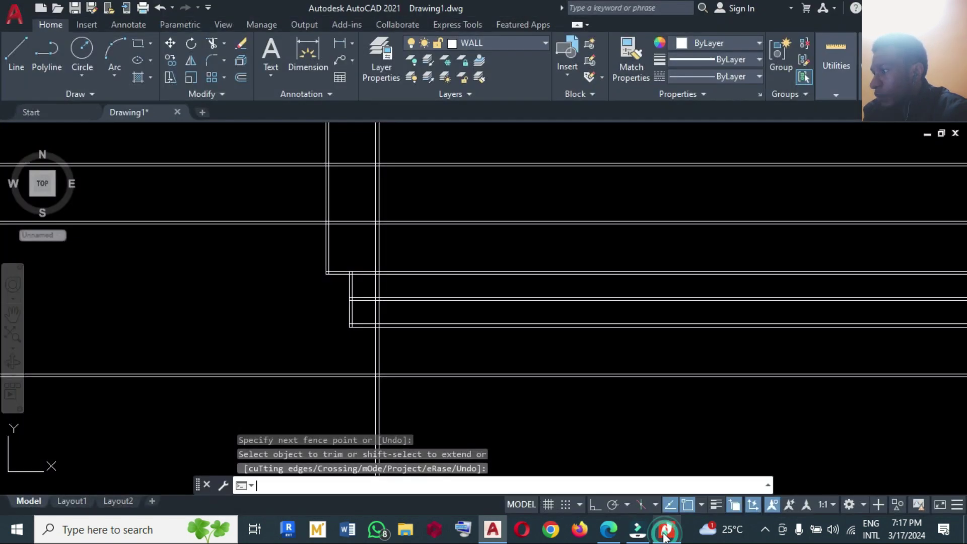
Trim the vertical stub sticking above the horizontal construction line
left_click(343, 221)
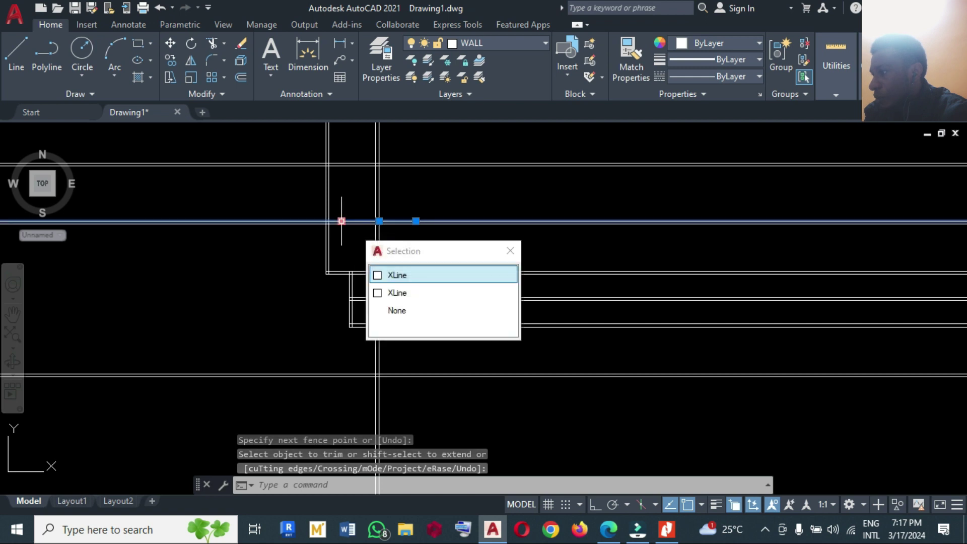
left_click(387, 275)
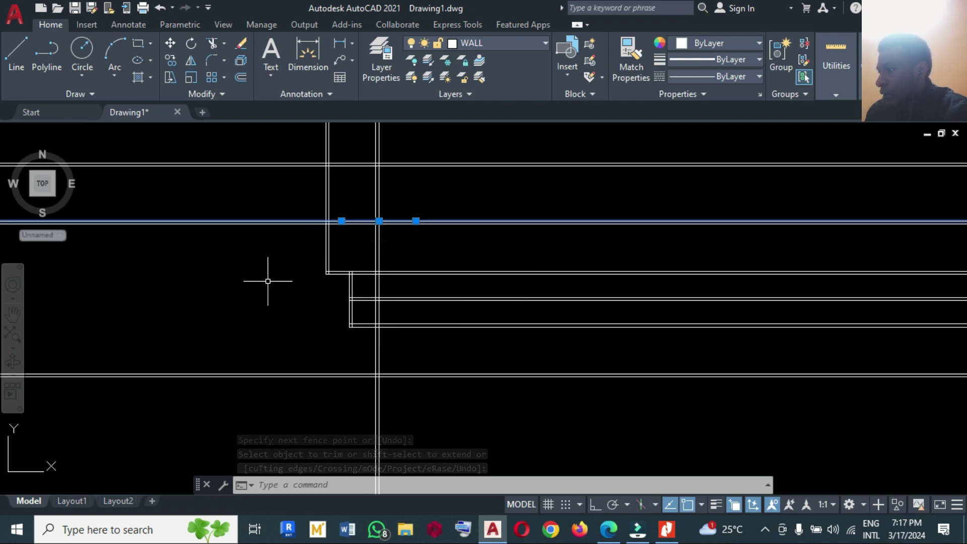
type("TR")
key("Return")
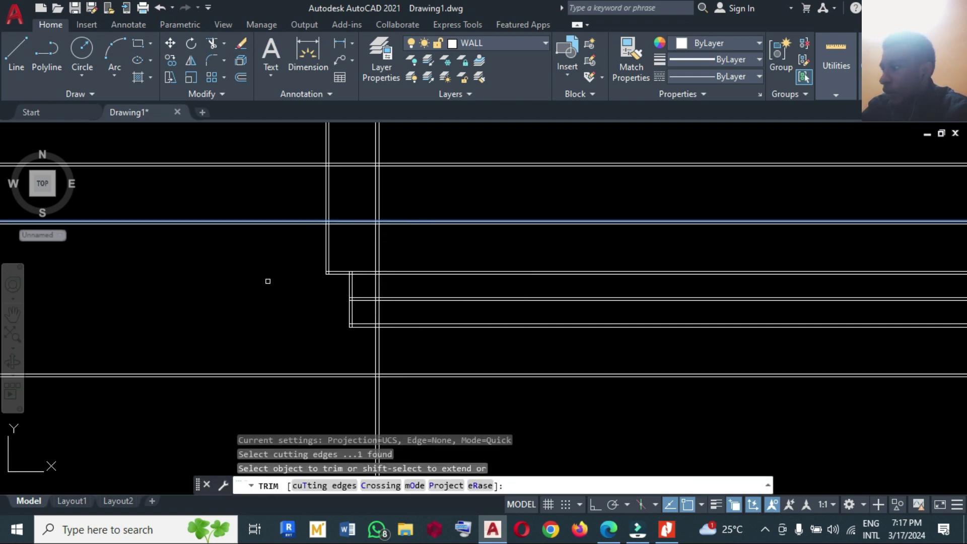
left_click_drag(348, 200, 319, 195)
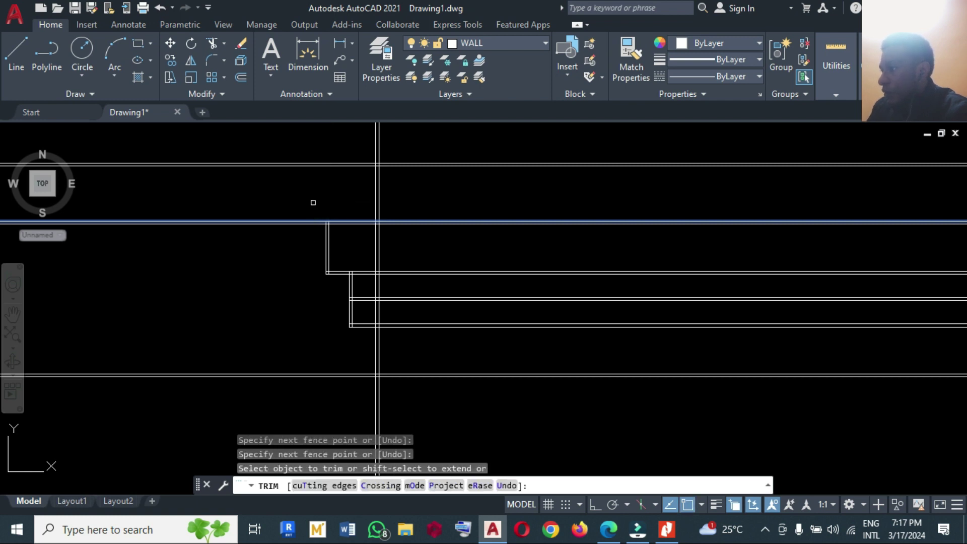
key("Escape")
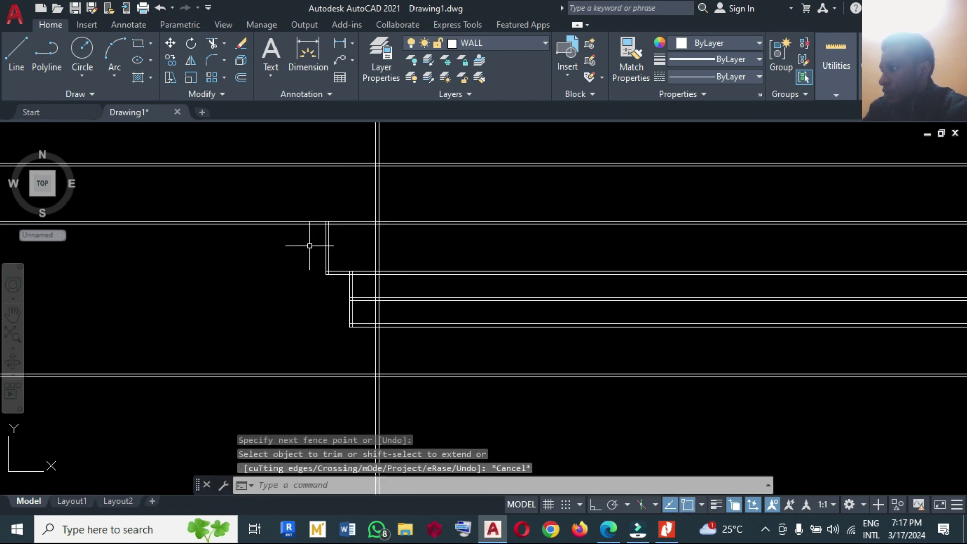
Trim the wall lines extending left of the short vertical line
left_click(325, 245)
type("T")
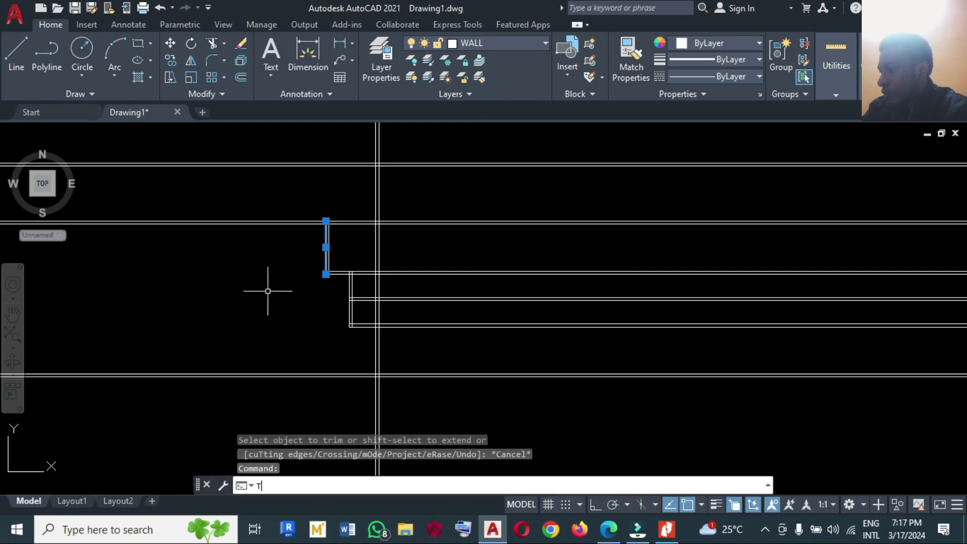
type("R")
key("Return")
left_click_drag(294, 265, 267, 213)
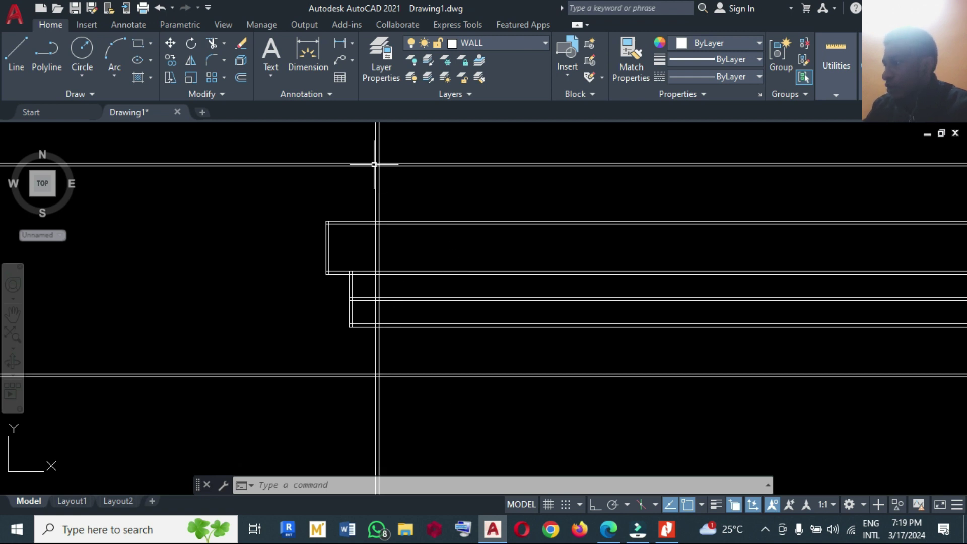
Cut the left part of the top double line at the vertical double line
left_click(376, 182)
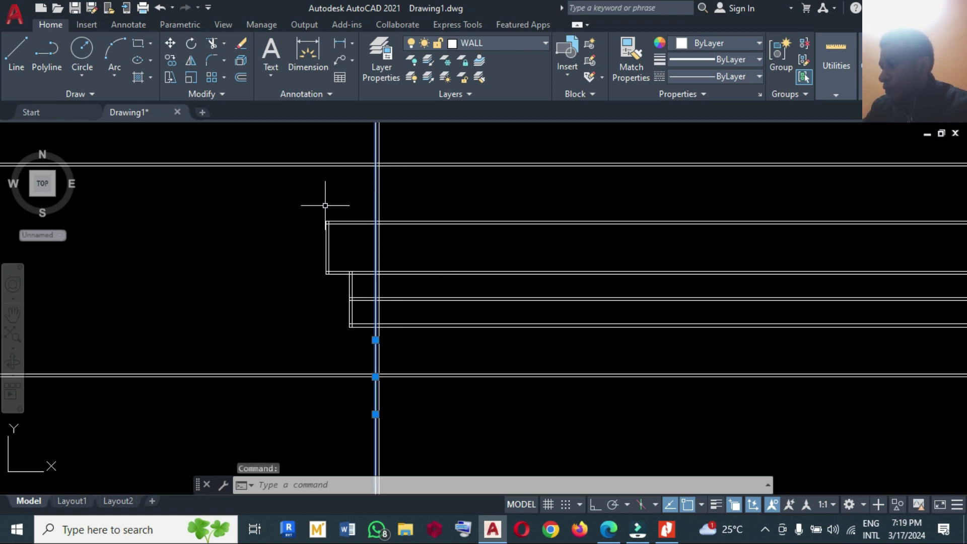
type("TR")
key("Return")
mouse_move(303, 187)
left_mouse_down()
mouse_move(285, 152)
mouse_move(291, 139)
left_mouse_up()
key("Return")
key("Return")
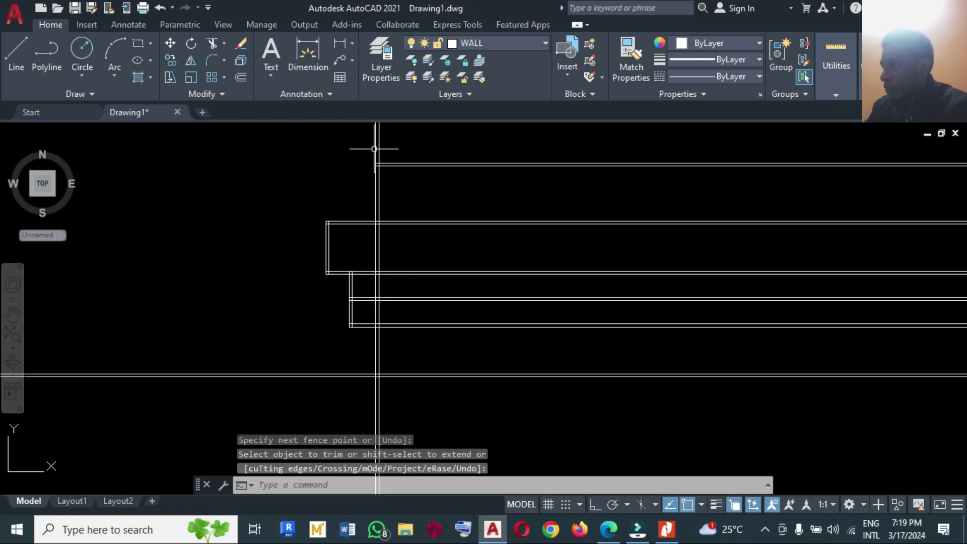
Trim the vertical line portion above the top horizontal line, then show the PDF plan
left_click(383, 162)
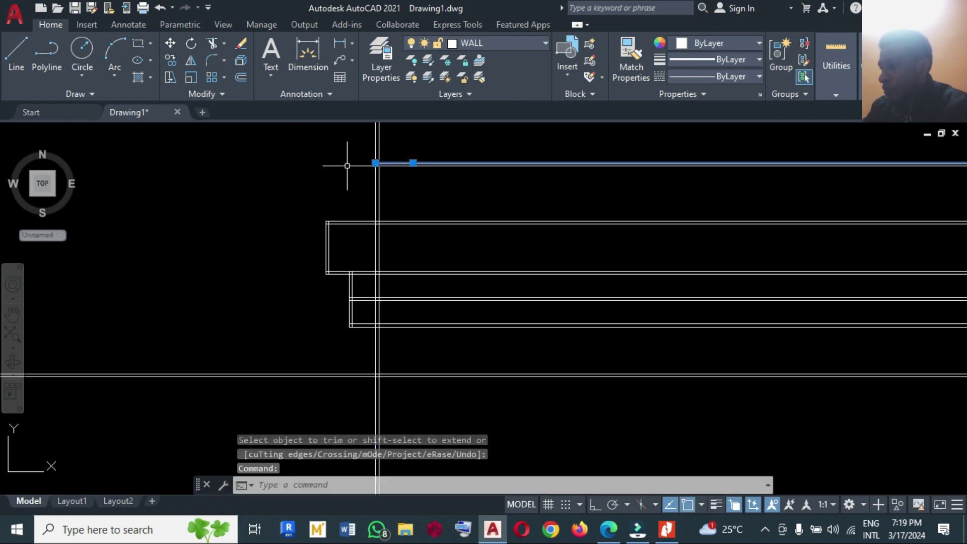
type("tr")
key("Return")
left_click_drag(401, 153, 339, 147)
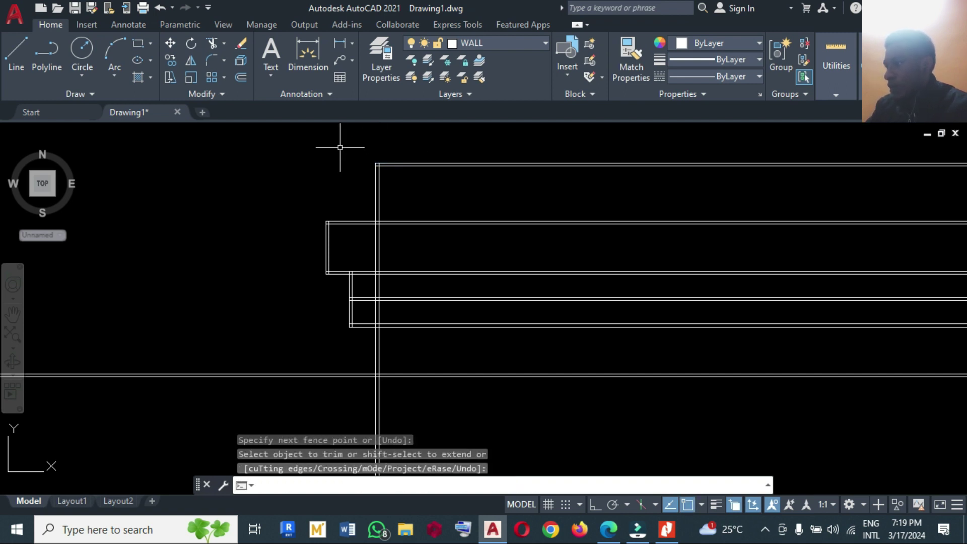
key("Return")
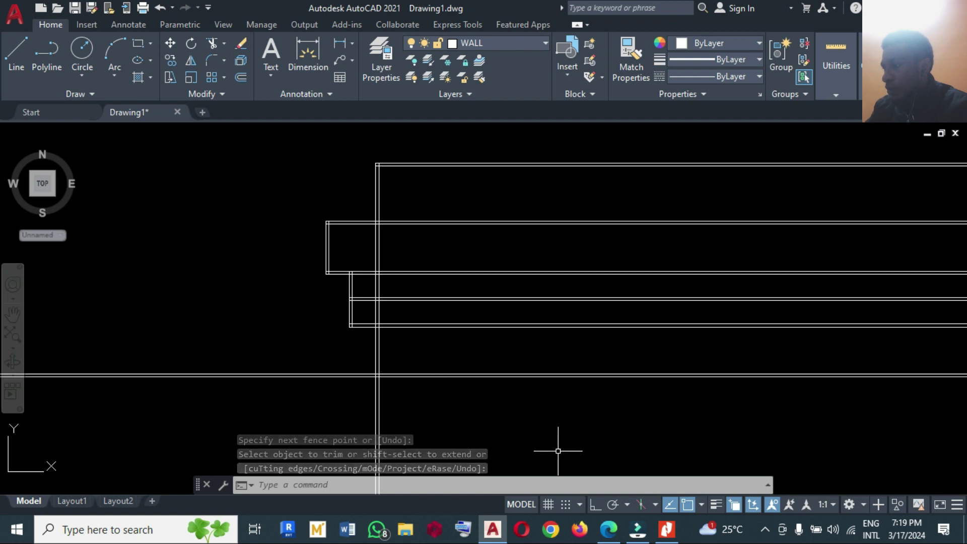
left_click(666, 529)
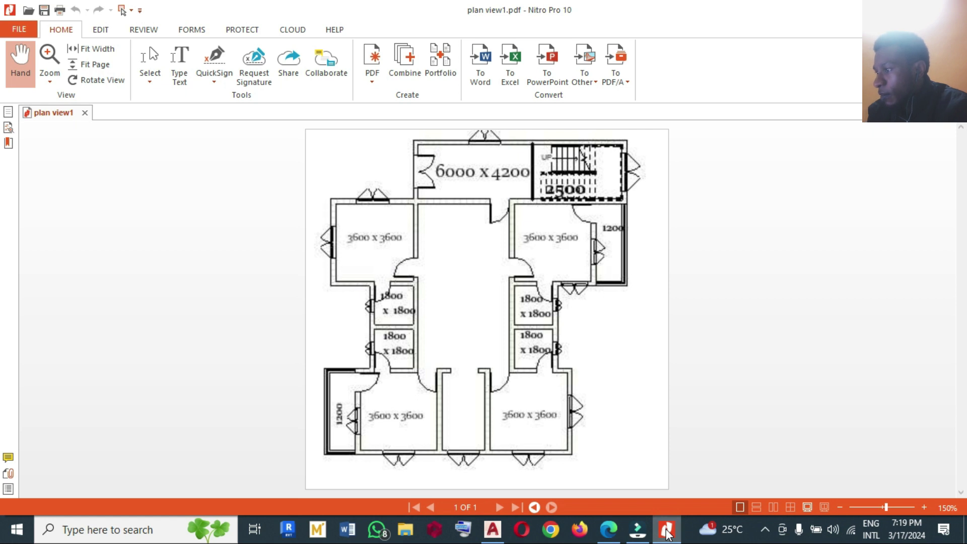
Compare the drawing with plan view1.pdf, checking the 6000 x 4200, 3600 x 3600 and 1800 x 1800 rooms
left_click(667, 530)
left_click(667, 530)
left_click(667, 530)
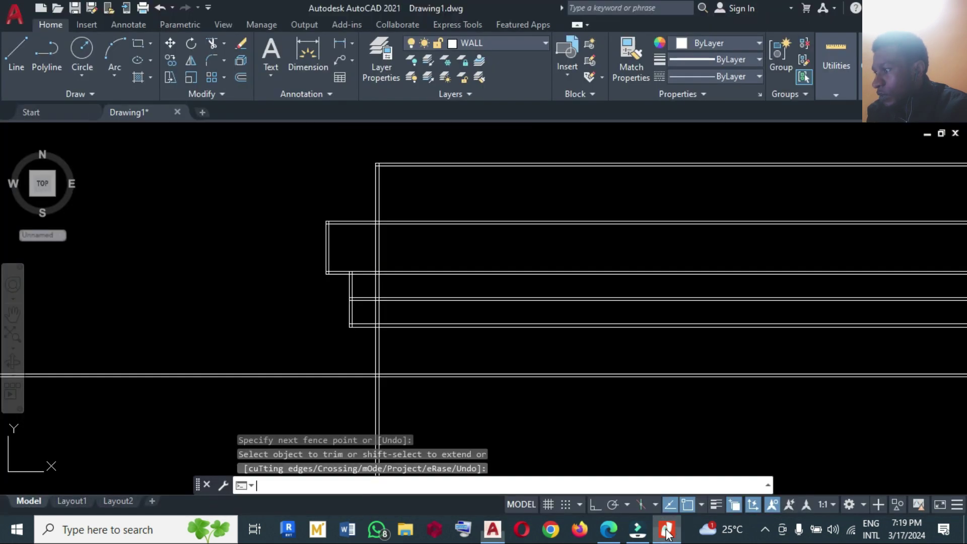
left_click(666, 529)
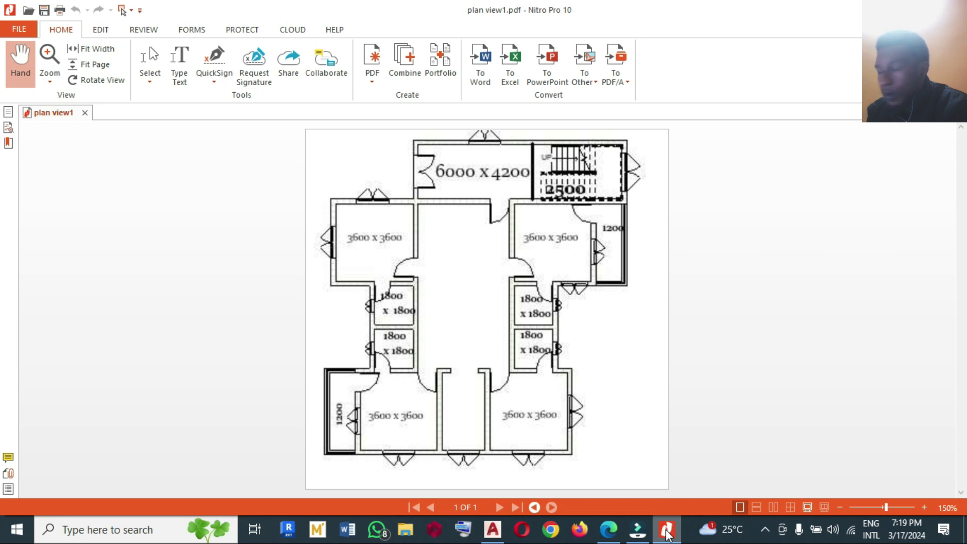
left_click(384, 395)
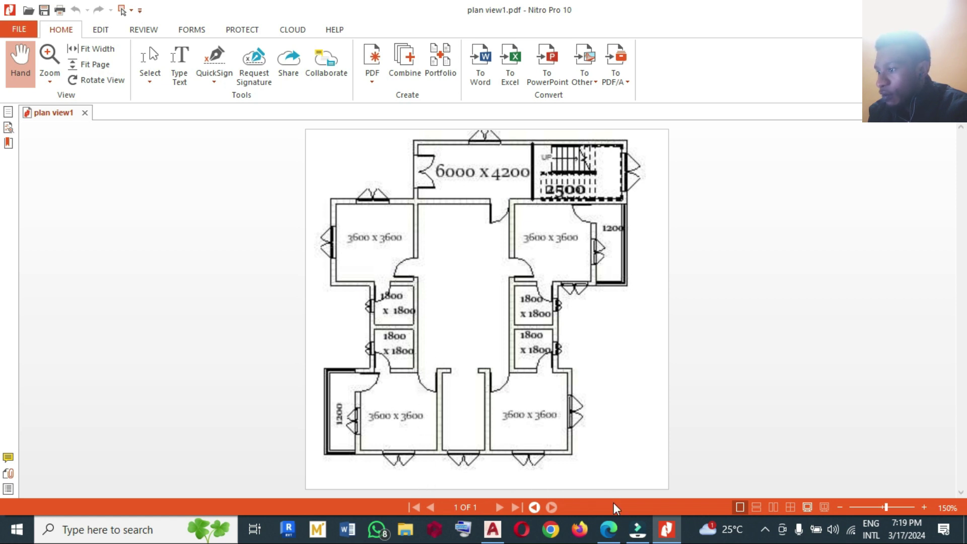
Offset the vertical wall line 900 to the right
left_click(493, 529)
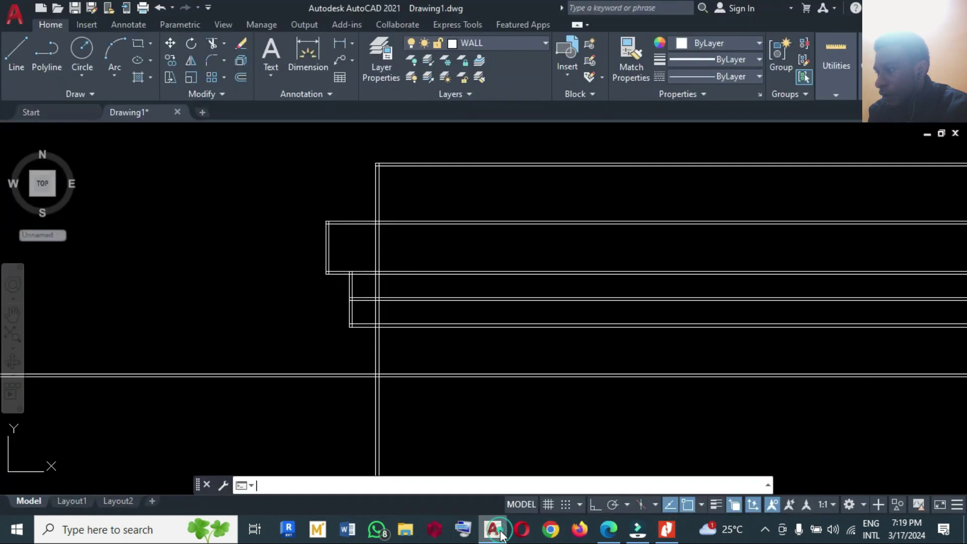
type("o")
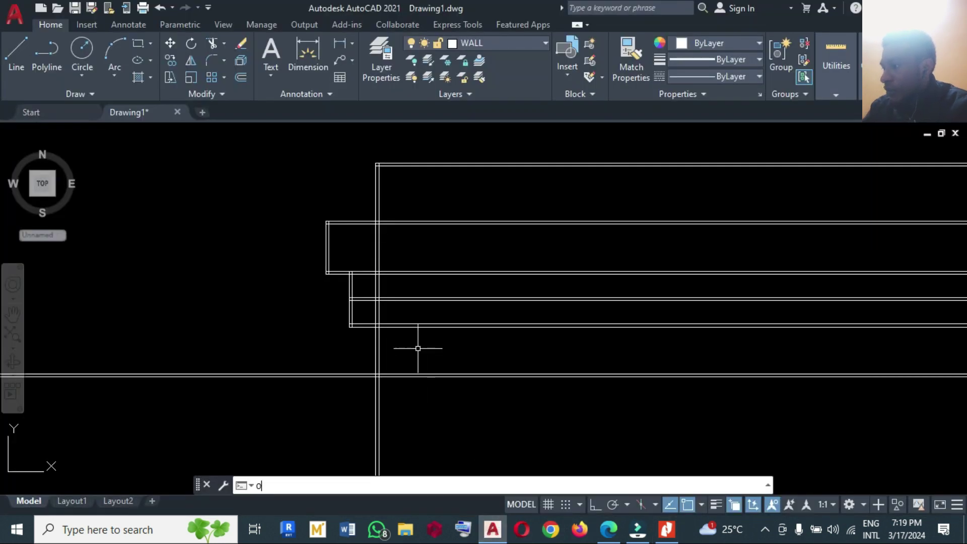
key("Return")
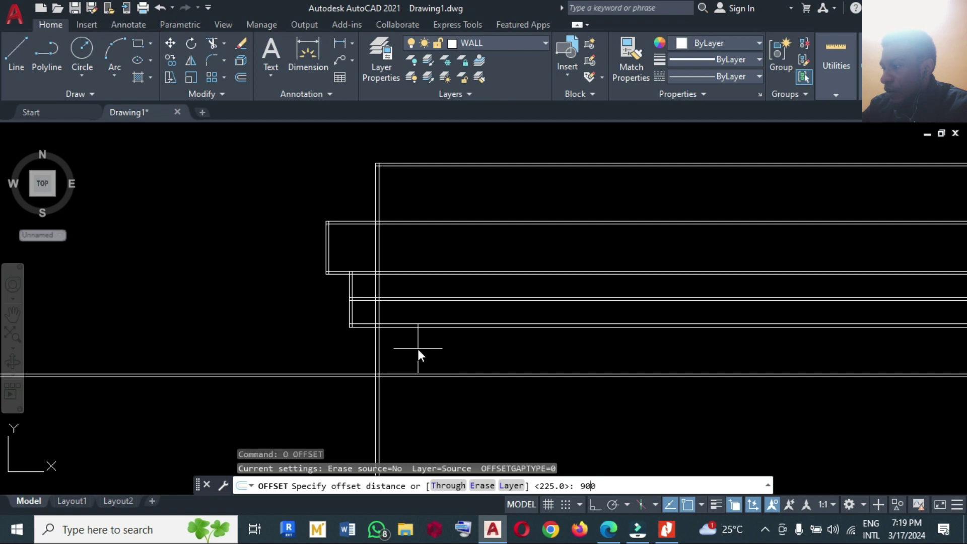
key("Return")
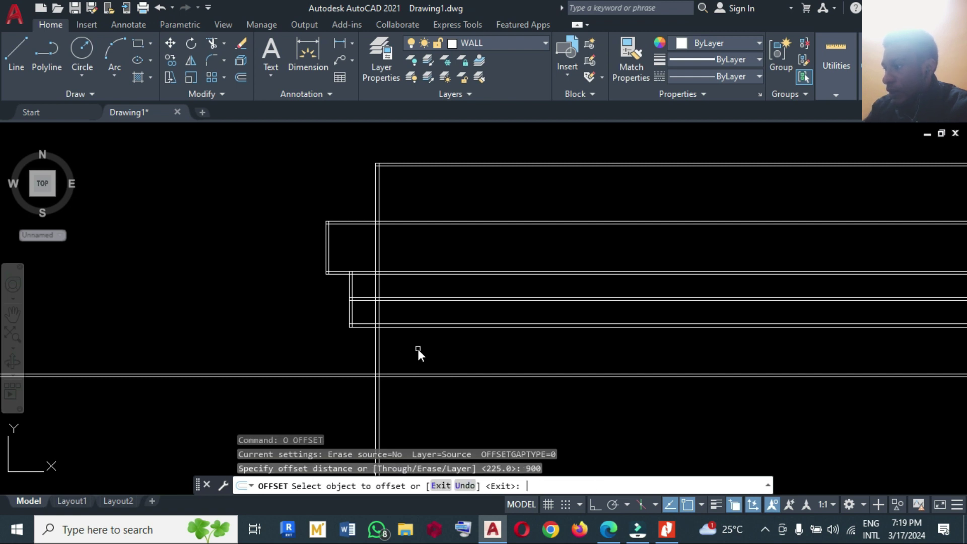
left_click(378, 354)
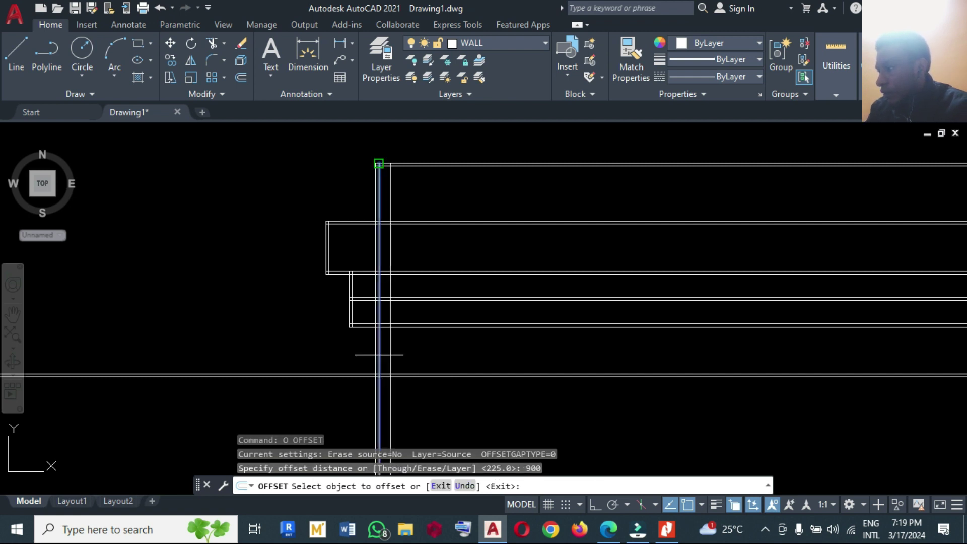
left_click(378, 354)
left_click(496, 359)
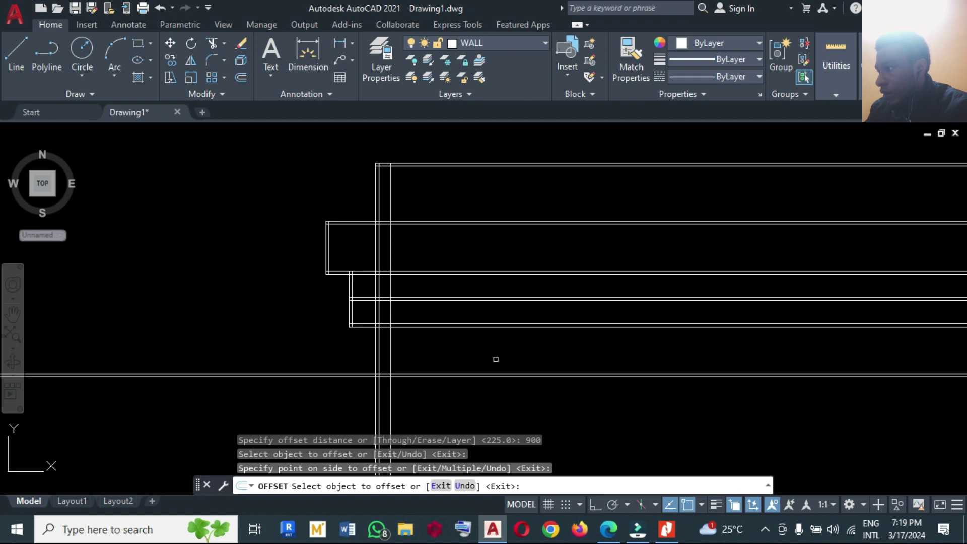
key("Return")
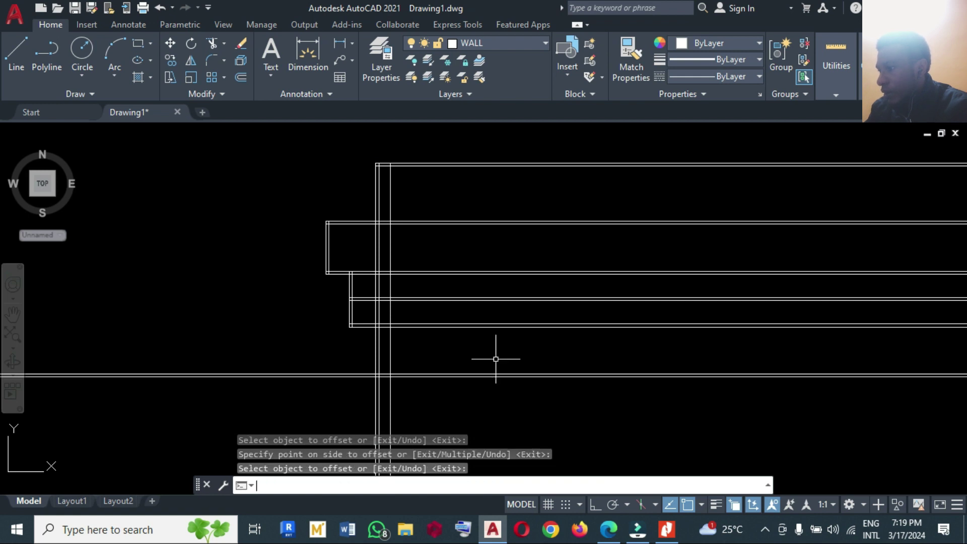
Offset the new vertical line 225 to the right as its wall-thickness partner
left_click(665, 530)
left_click(663, 530)
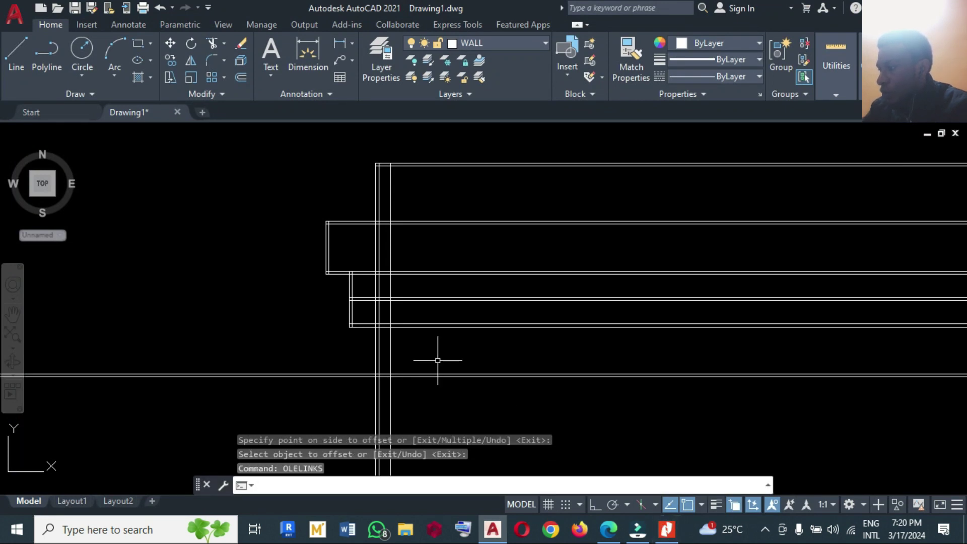
key("BackSpace")
key("BackSpace")
type("o")
key("Return")
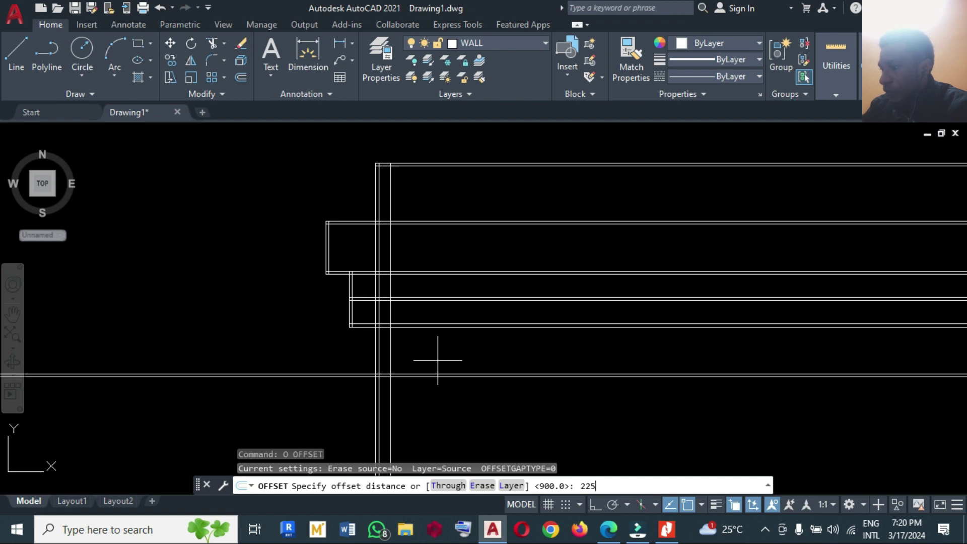
type("225")
key("Return")
left_click(392, 356)
left_click(468, 355)
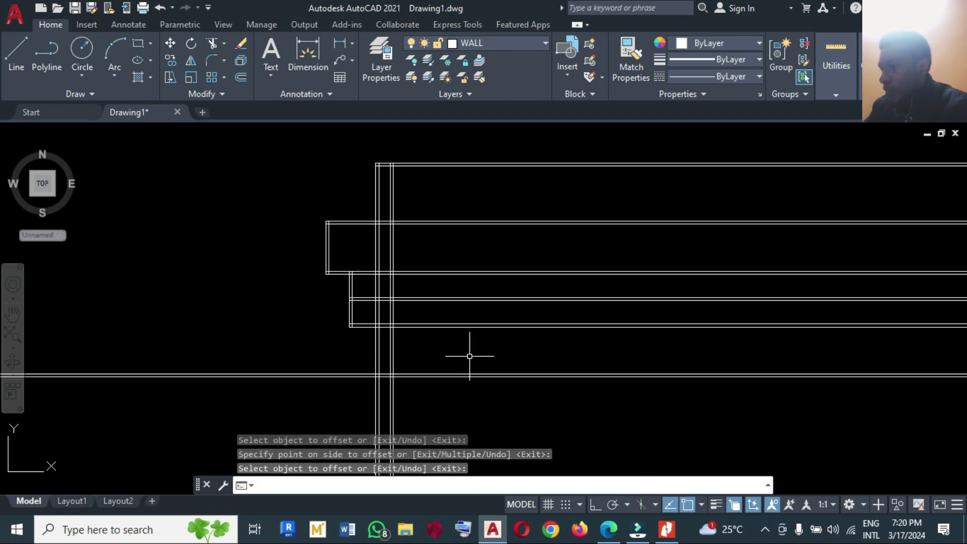
key("Escape")
left_click(667, 529)
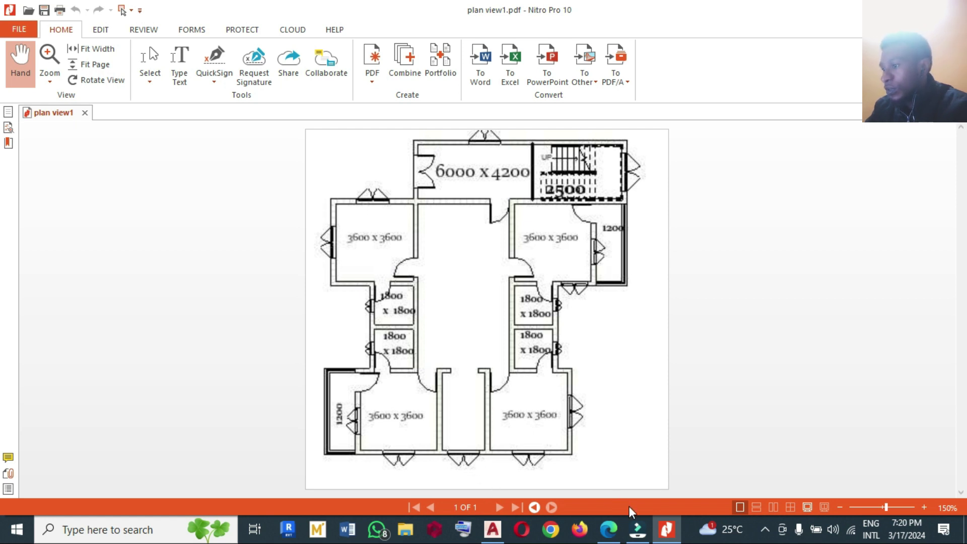
Offset the vertical wall line 2400 to the right
left_click(492, 529)
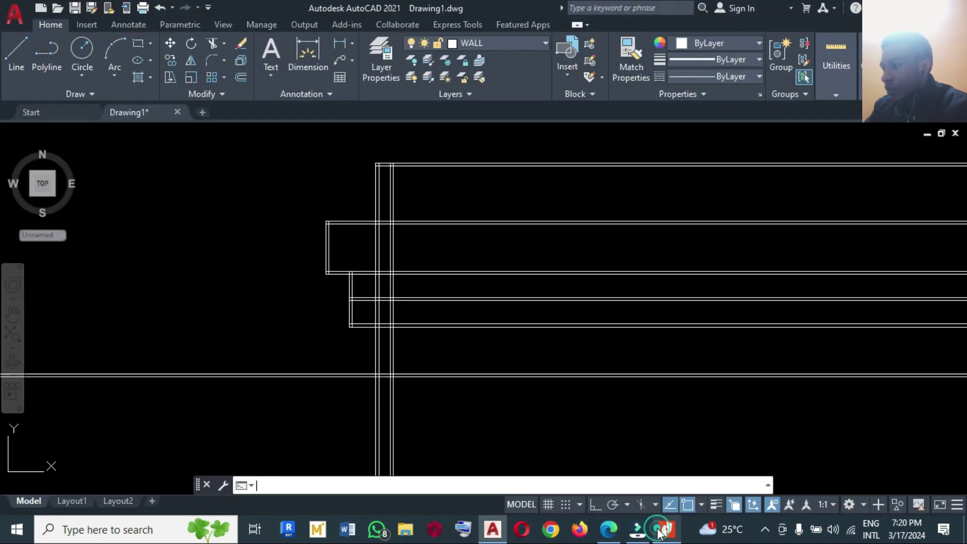
type("o")
key("Return")
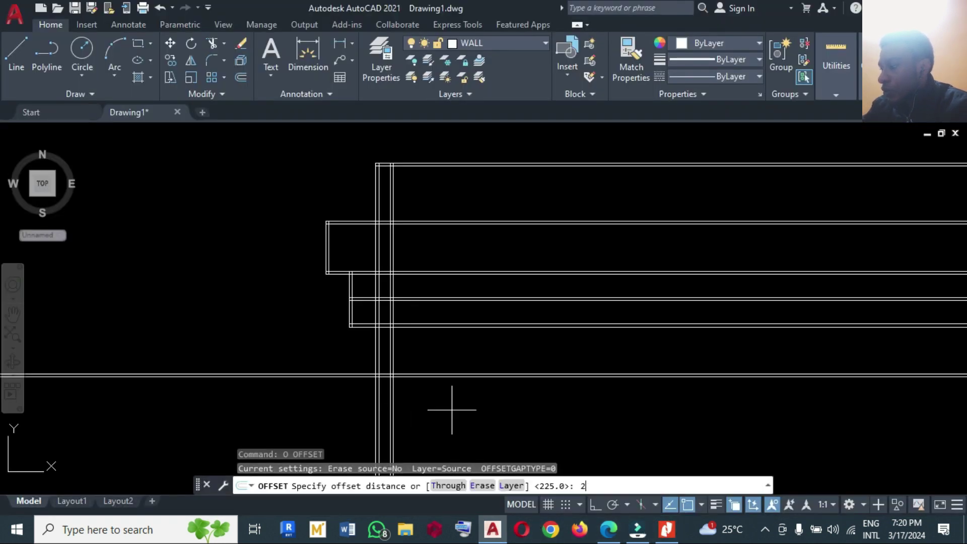
key("Return")
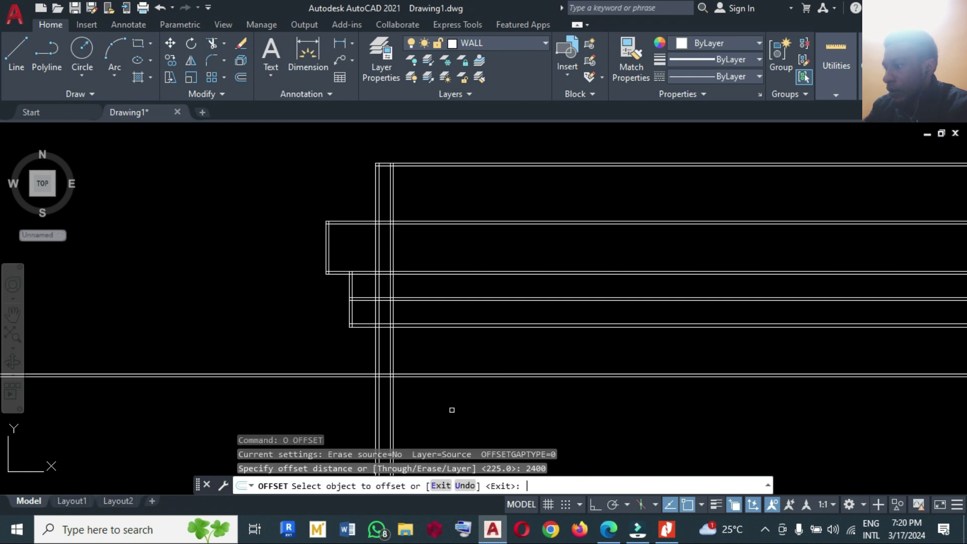
left_click(395, 388)
left_click(488, 401)
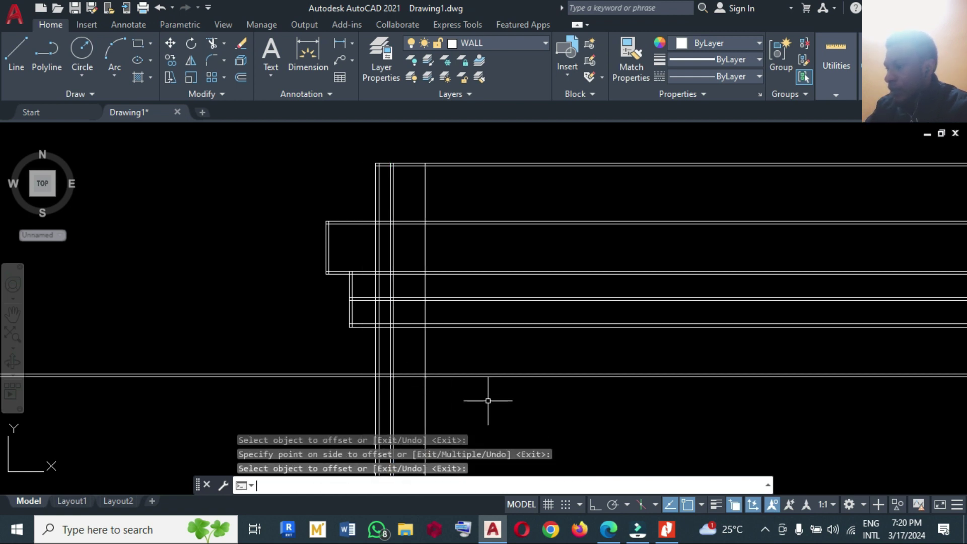
key("Escape")
Add a 225 offset copy to the right of the vertical wall line
type("o")
key("Return")
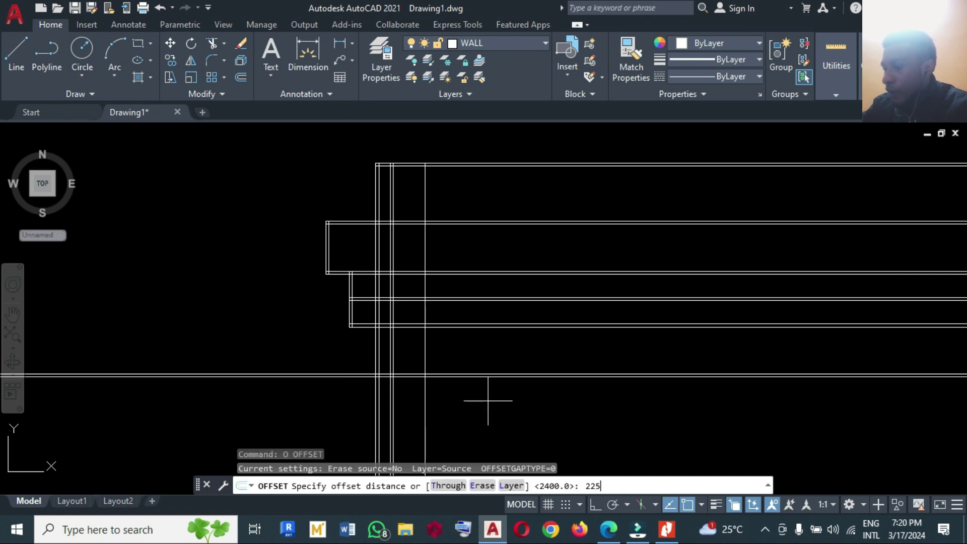
key("Return")
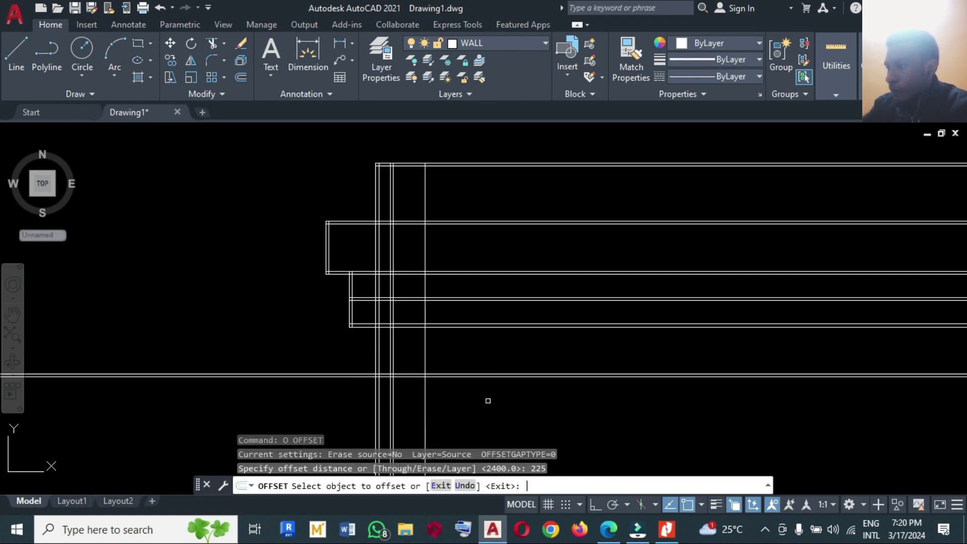
left_click(424, 393)
left_click(487, 400)
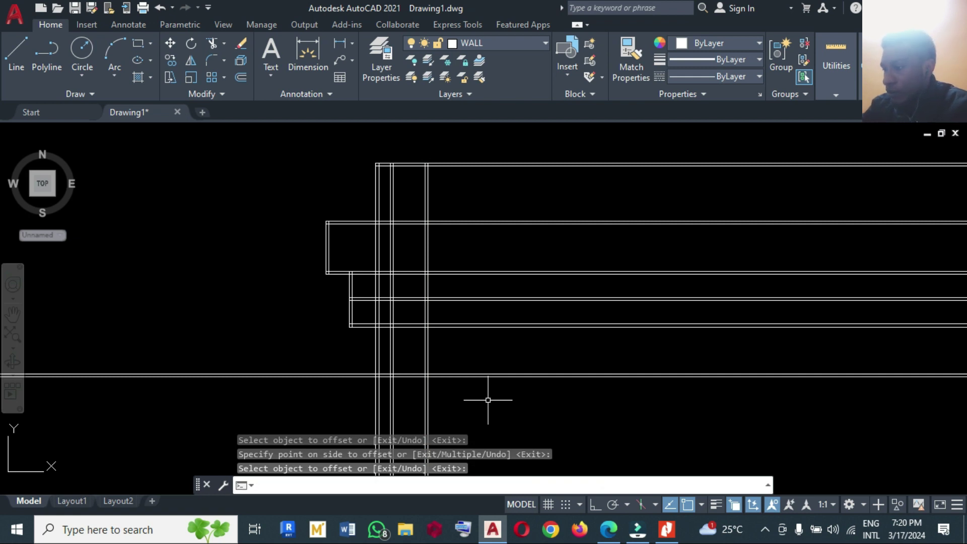
key("Escape")
left_click(666, 529)
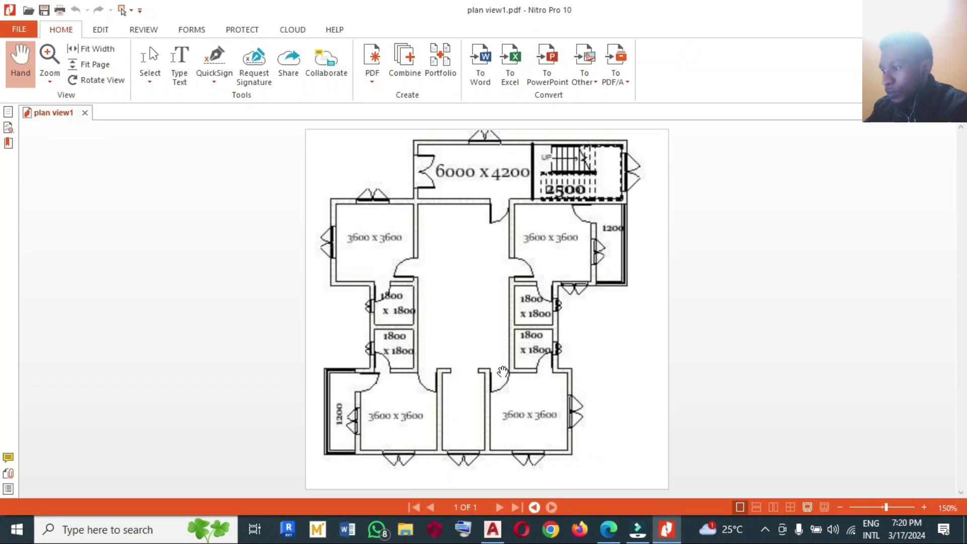
left_click(666, 529)
Offset the newest vertical line 900 further to the right
type("p")
key("Return")
type("900")
key("Return")
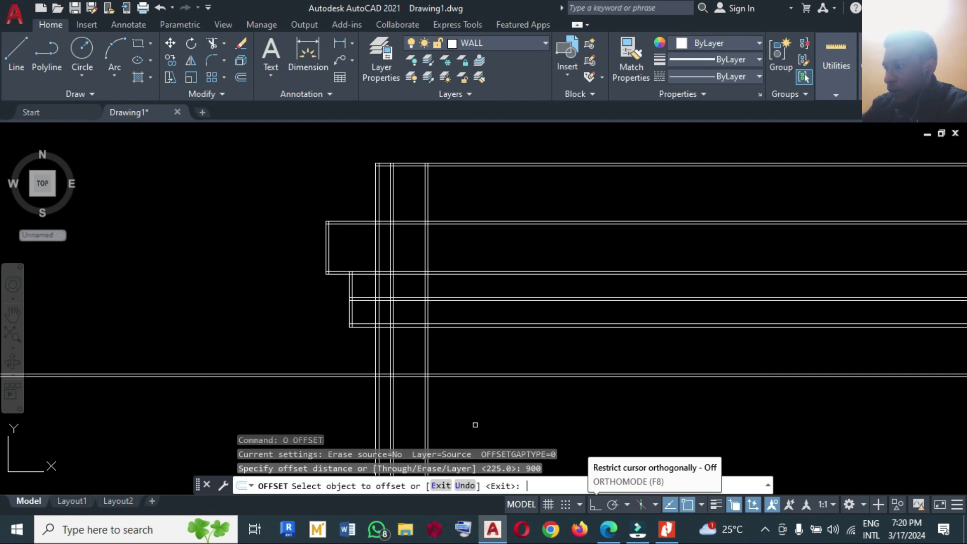
left_click(427, 400)
left_click(531, 401)
key("Return")
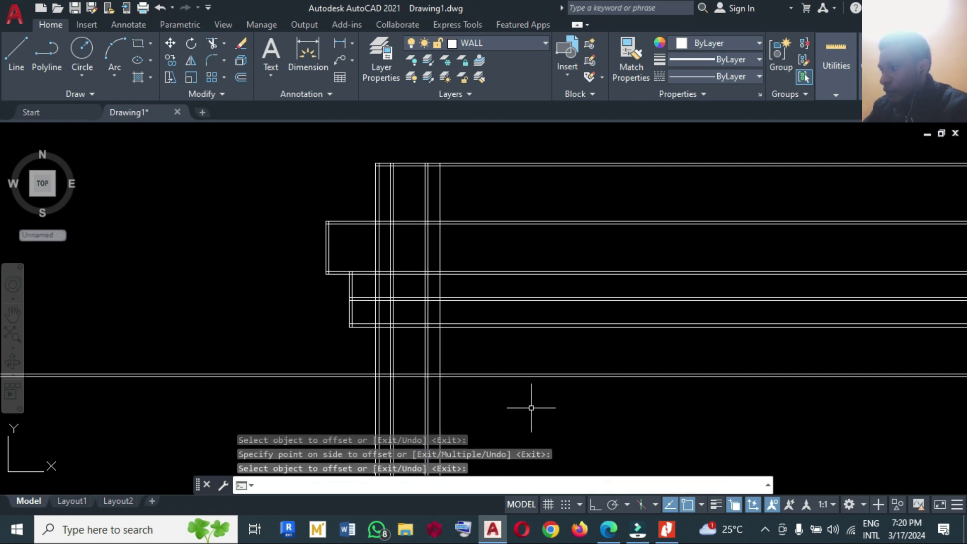
left_click(666, 535)
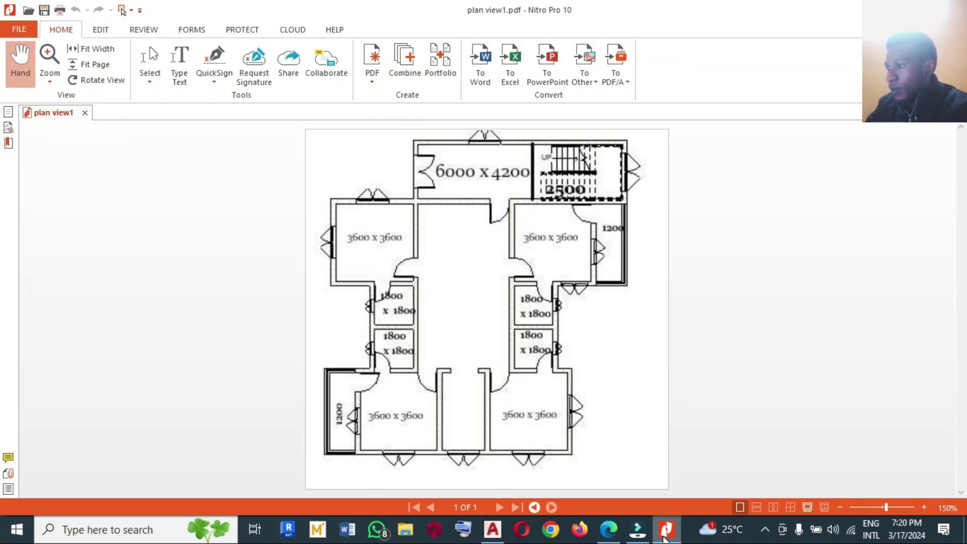
left_click(666, 534)
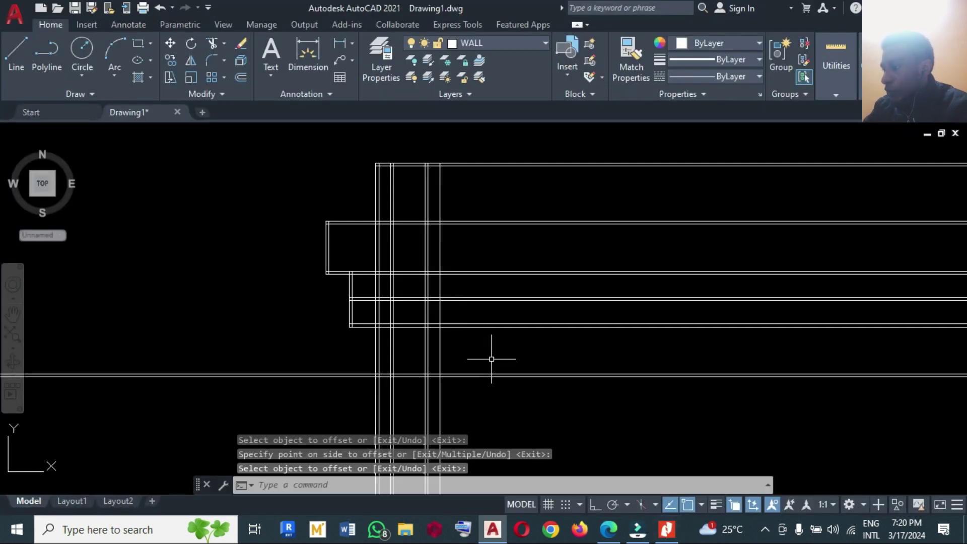
Give the 900 line a 225 wall-thickness partner on its right
type("o")
key("Return")
type("225")
key("Return")
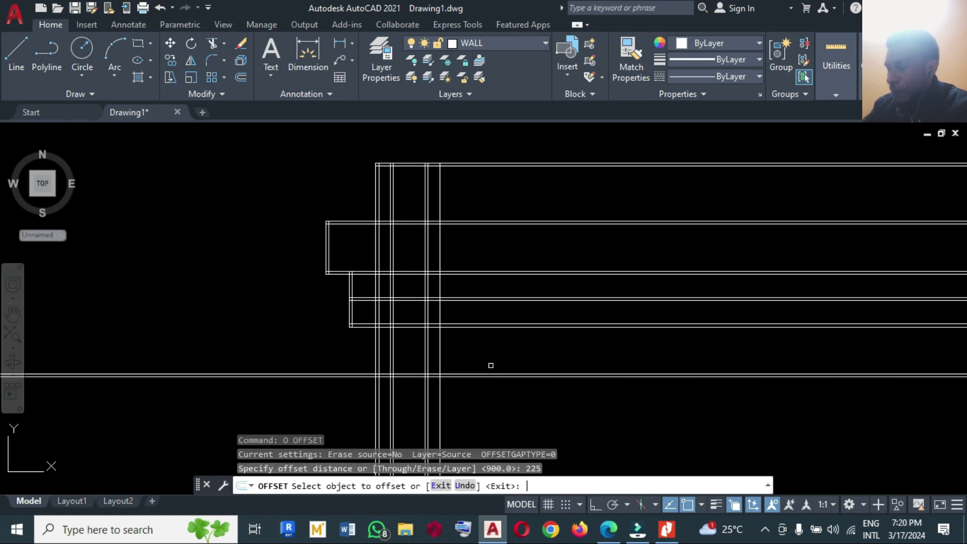
left_click(441, 362)
left_click(495, 361)
key("Return")
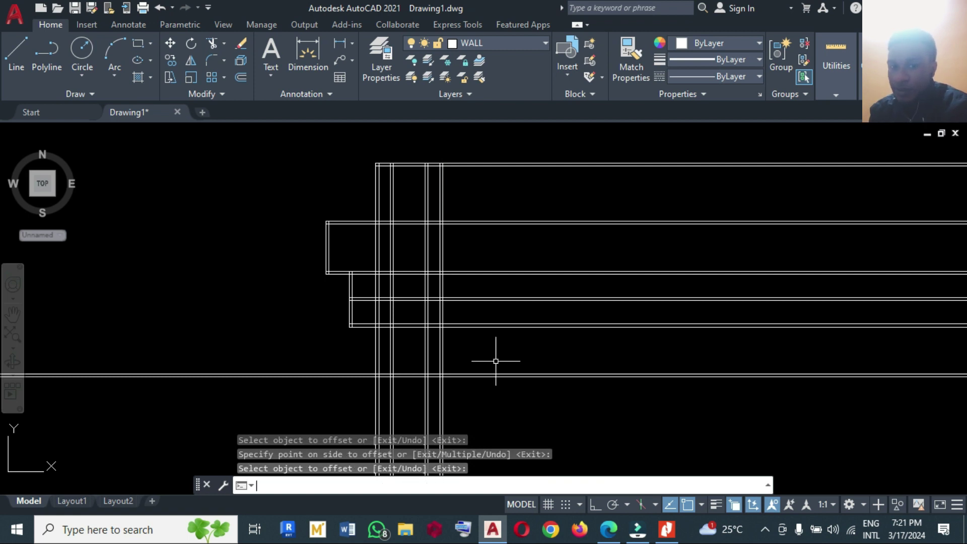
Trim the vertical wall lines below the lower horizontal line and show the PDF plan
left_click(414, 376)
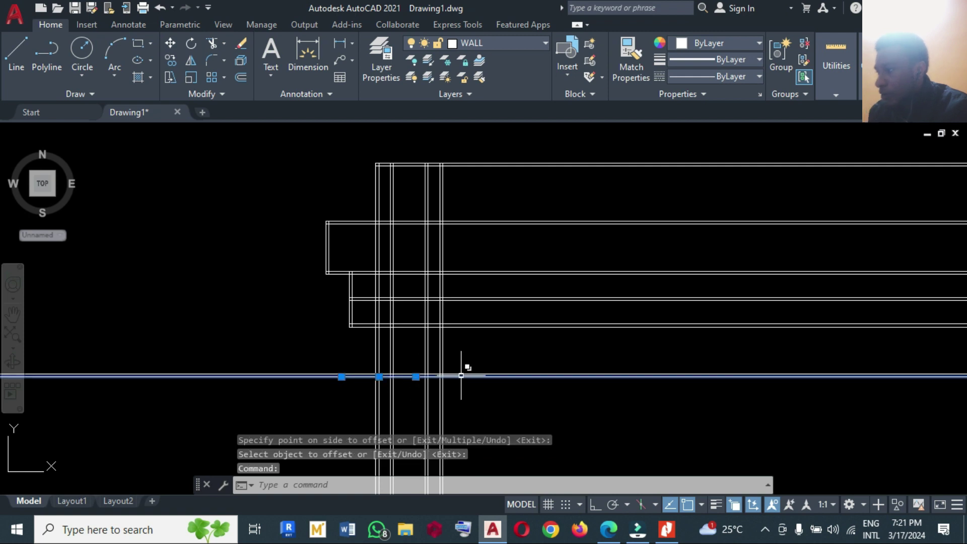
type("TR")
key("Return")
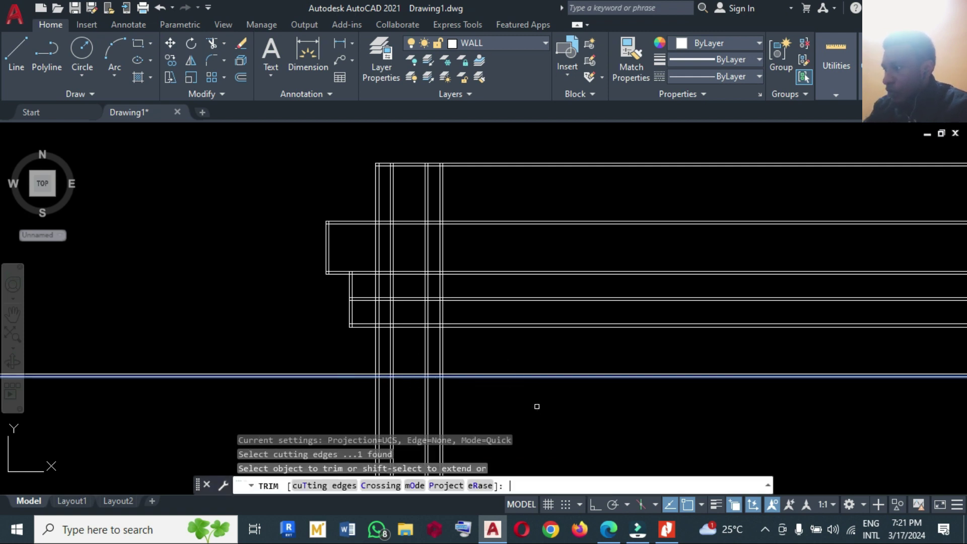
mouse_move(507, 412)
left_mouse_down()
mouse_move(503, 404)
mouse_move(421, 410)
mouse_move(367, 400)
mouse_move(344, 415)
left_mouse_up()
key("Return")
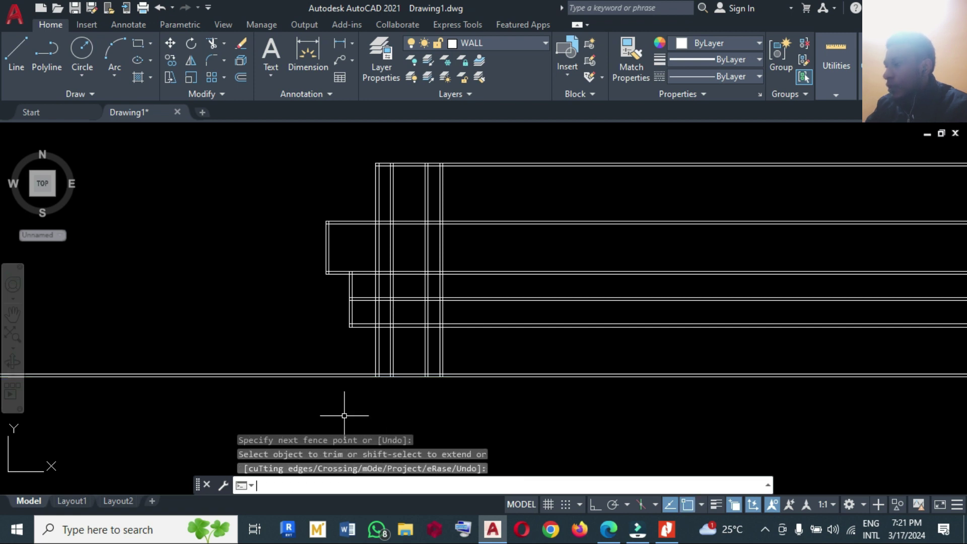
left_click(668, 530)
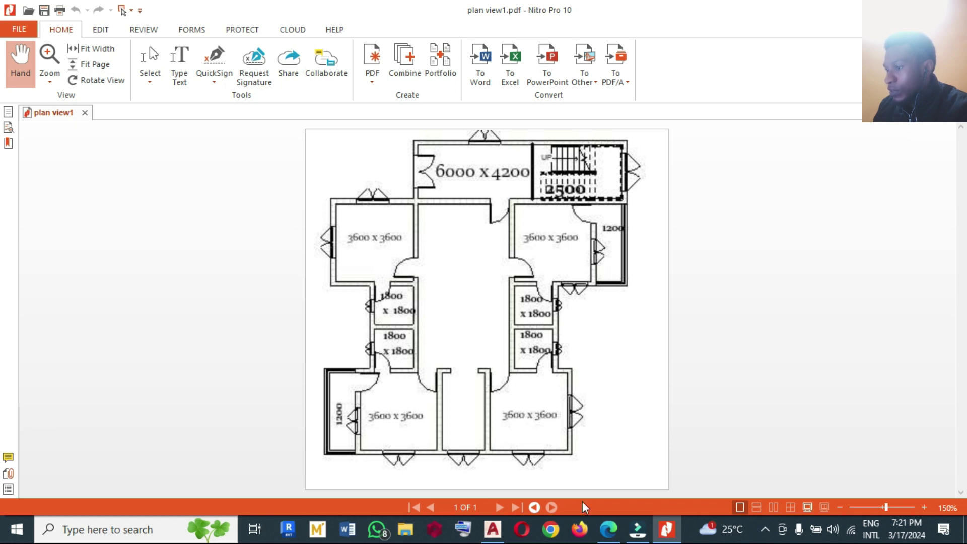
Offset the leftmost vertical wall line 3600 to the left
left_click(666, 529)
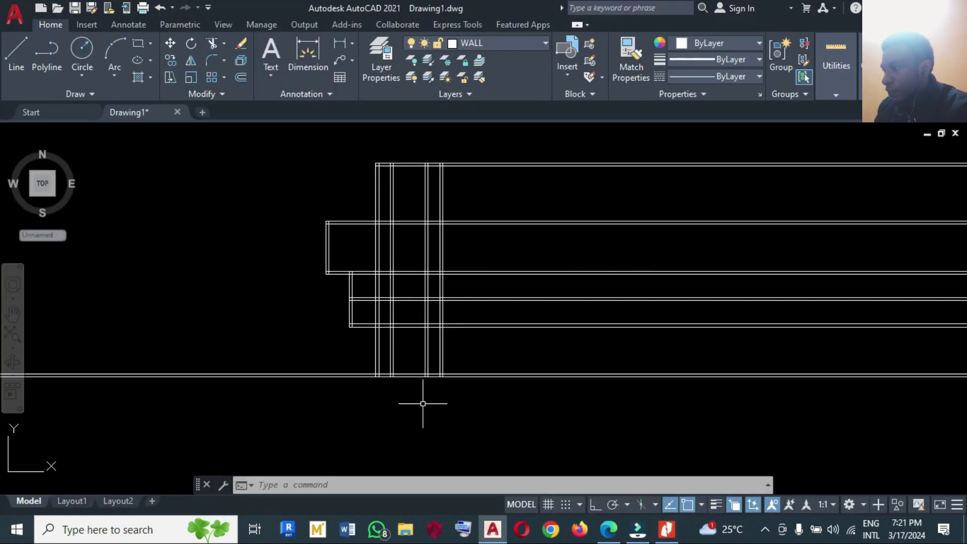
key("F10")
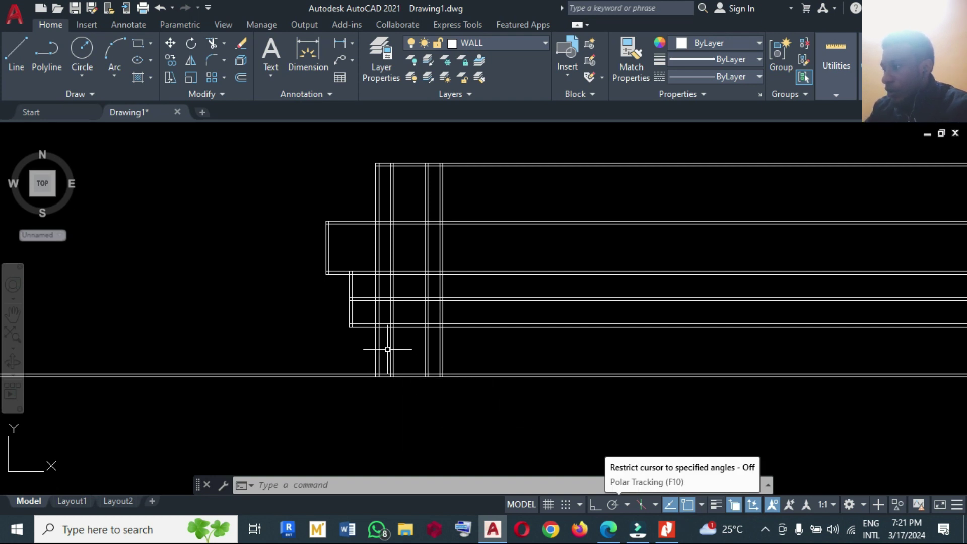
type("o")
key("Return")
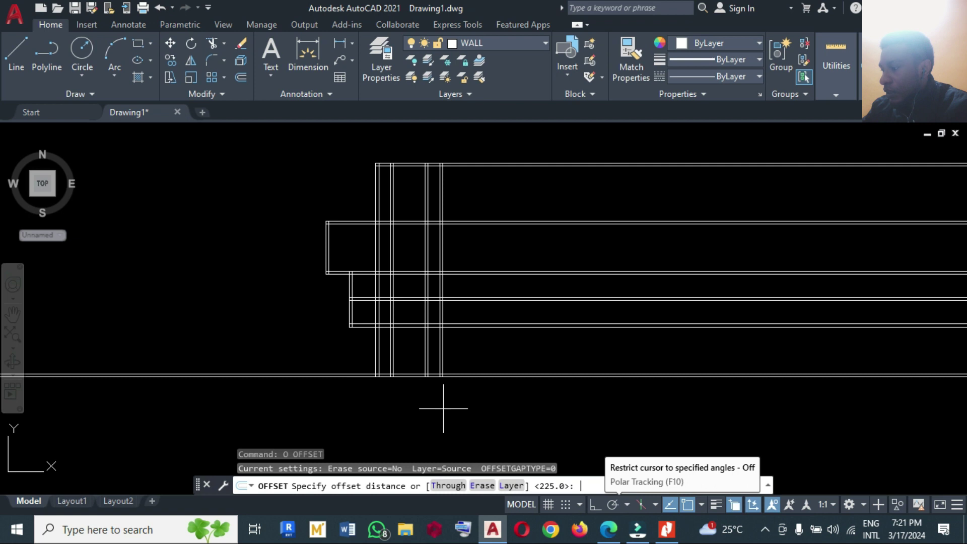
type("3600")
key("Return")
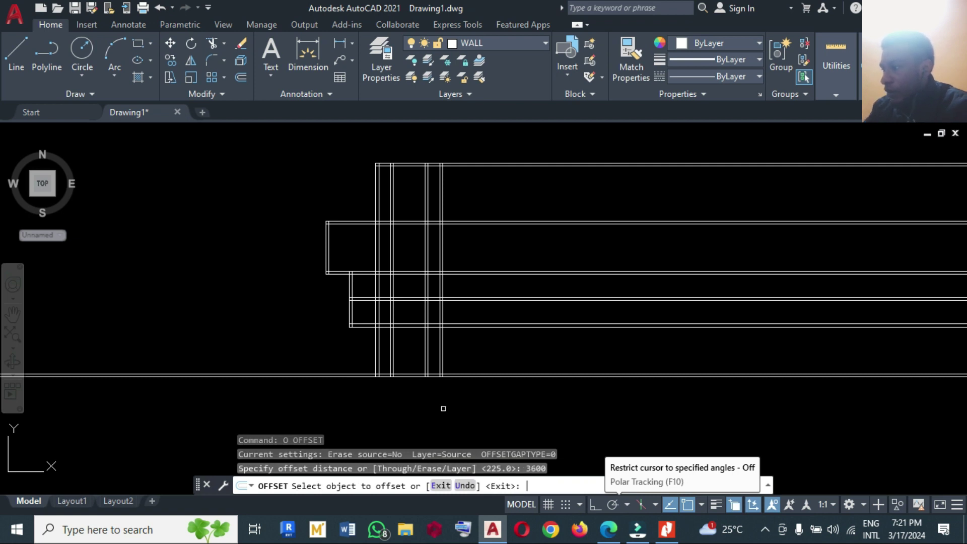
left_click(391, 350)
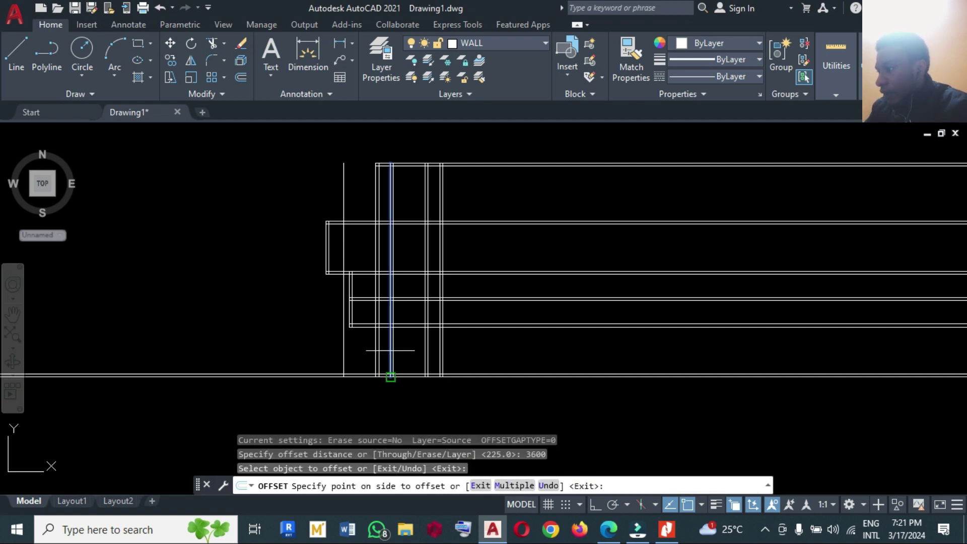
left_click(290, 350)
key("Return")
Offset the new far-left line a further 225 to the left for wall thickness
type("o")
key("Return")
type("225")
key("Return")
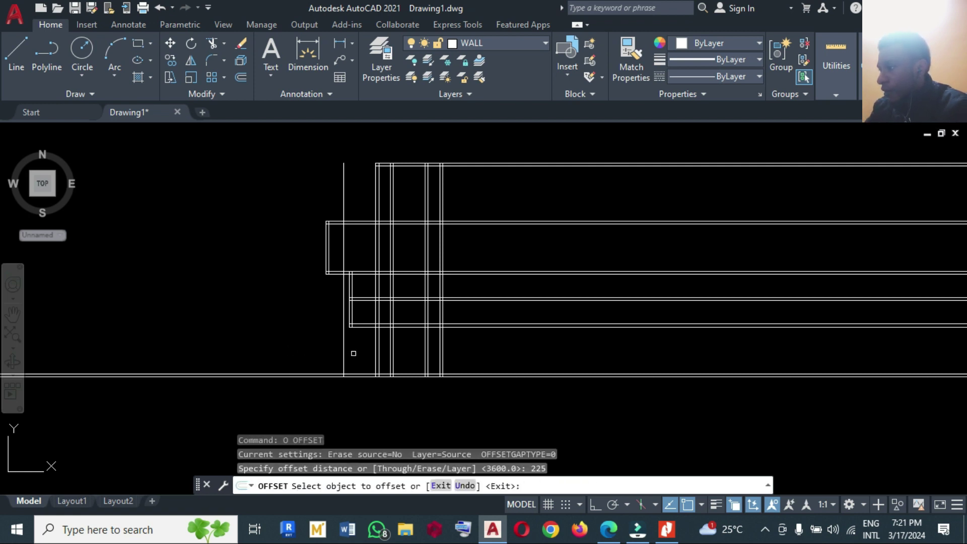
left_click(344, 353)
left_click(305, 354)
key("Return")
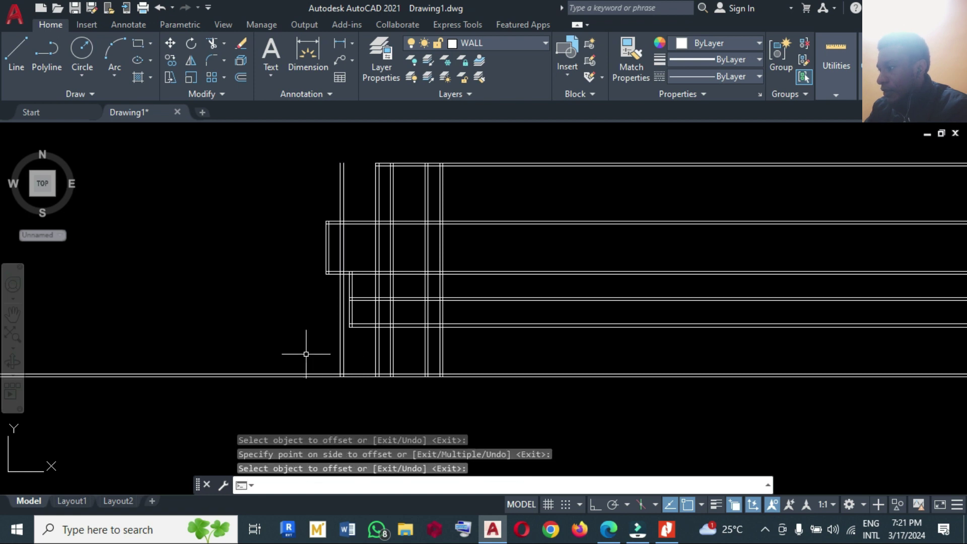
left_click(382, 327)
Trim away the vertical segment below the horizontal wall line with TR
type("tr")
key("Return")
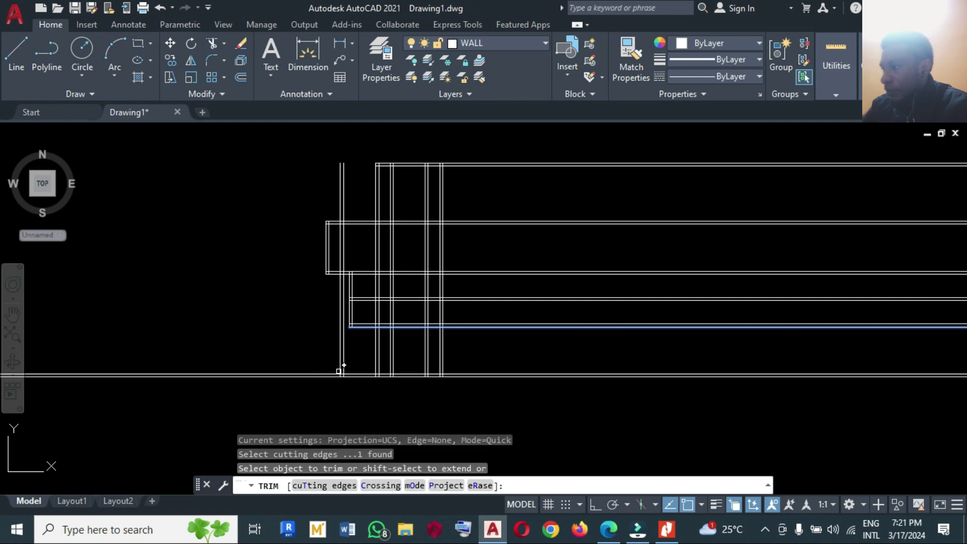
left_click(378, 358)
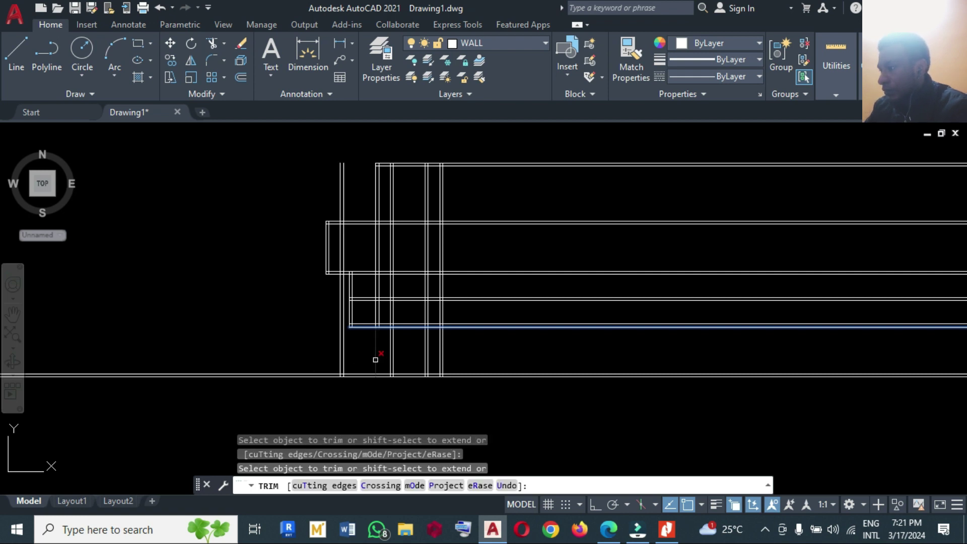
key("Return")
Extend the horizontal wall line left to meet the new left wall
type("ex")
key("Return")
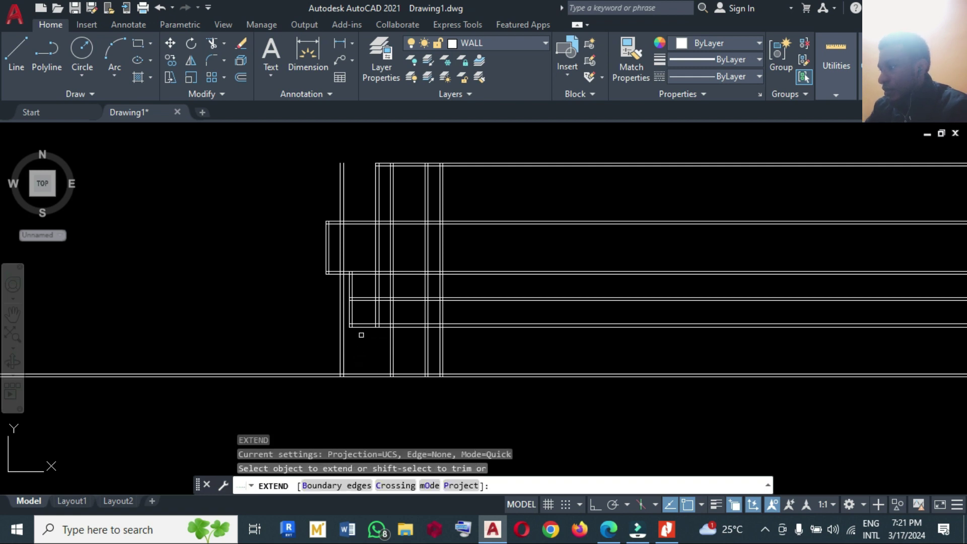
left_click(361, 326)
left_click(361, 325)
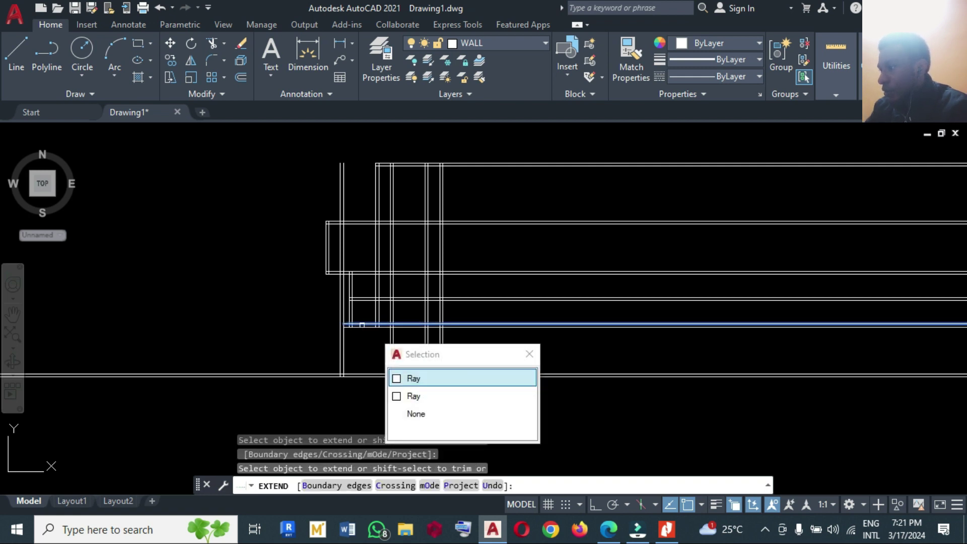
left_click(370, 346)
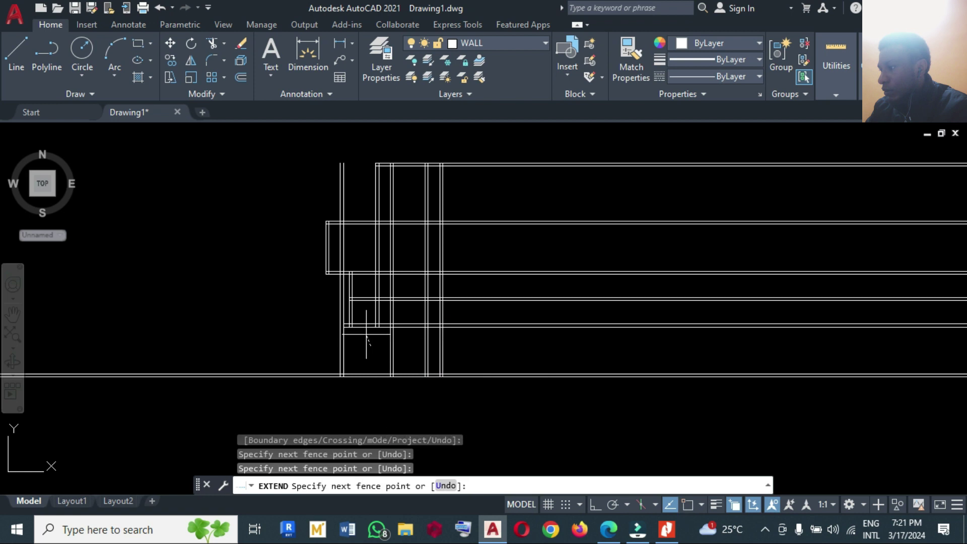
key("Return")
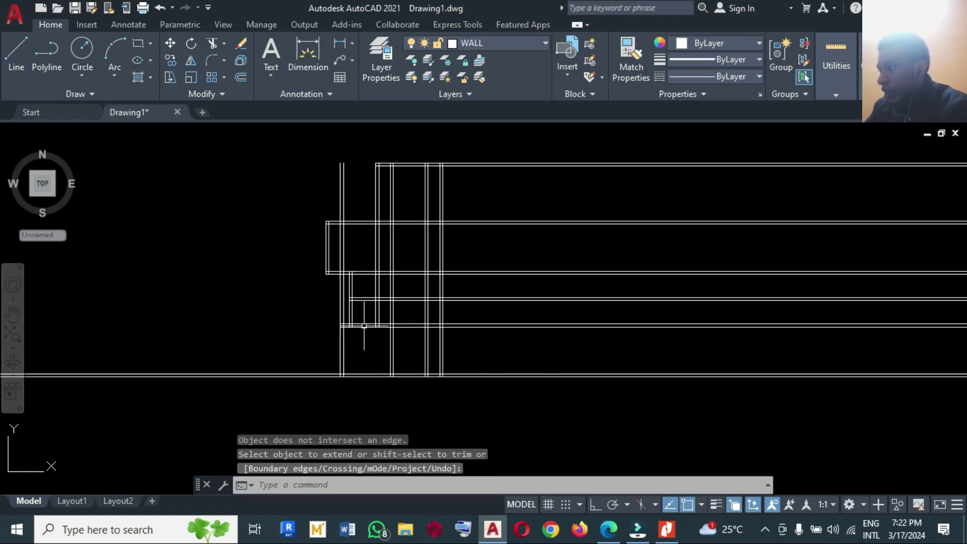
key("Escape")
Trim the two far-left wall lines overhanging above the horizontal line
left_click(364, 323)
type("TR")
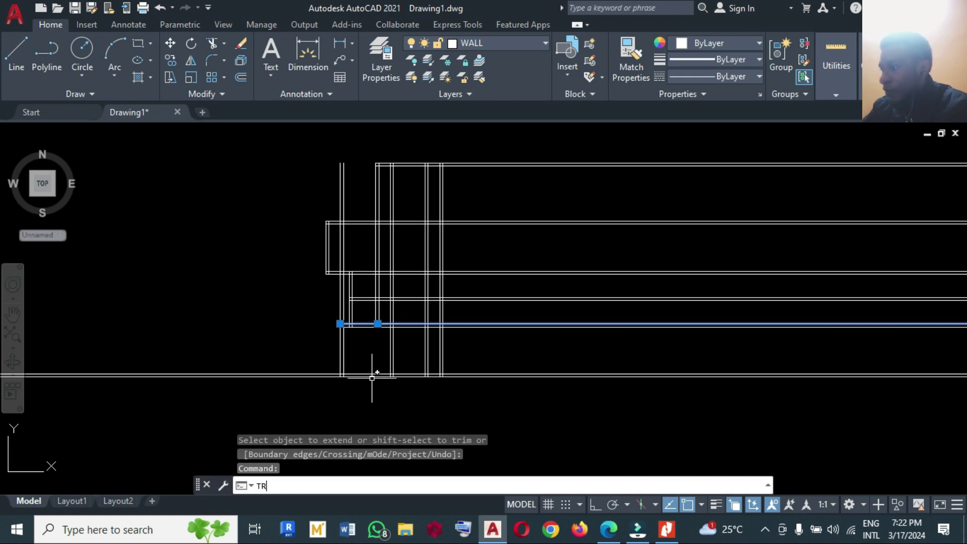
key("Return")
left_click(341, 316)
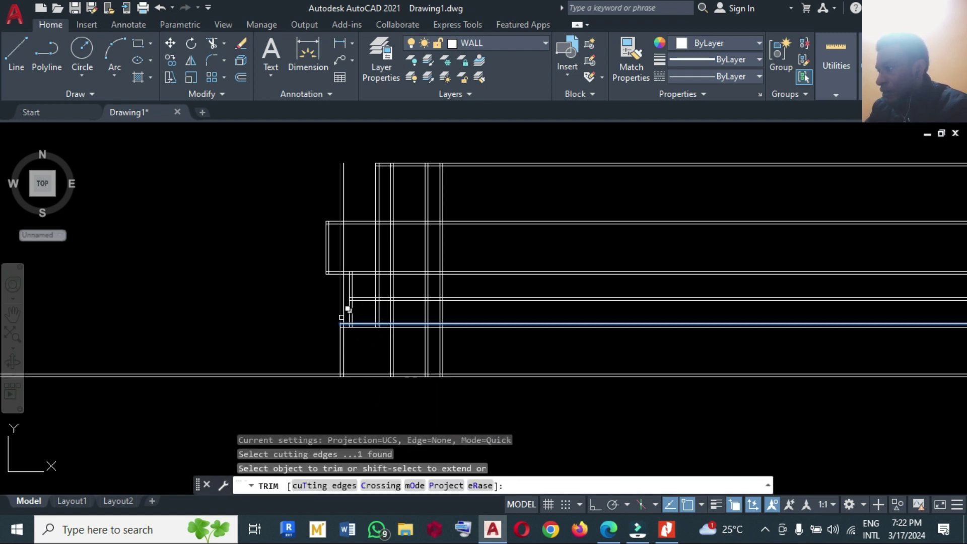
left_click(342, 315)
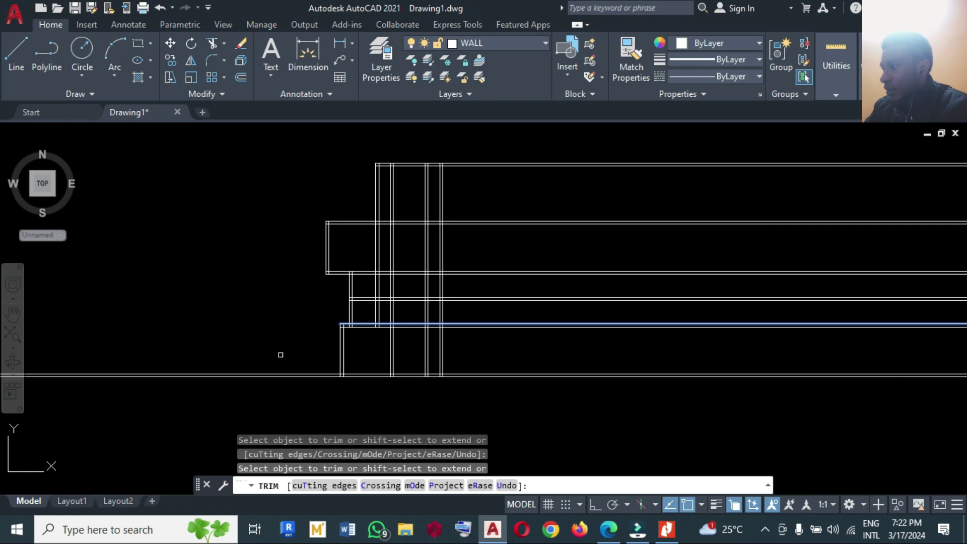
key("Escape")
key("Escape")
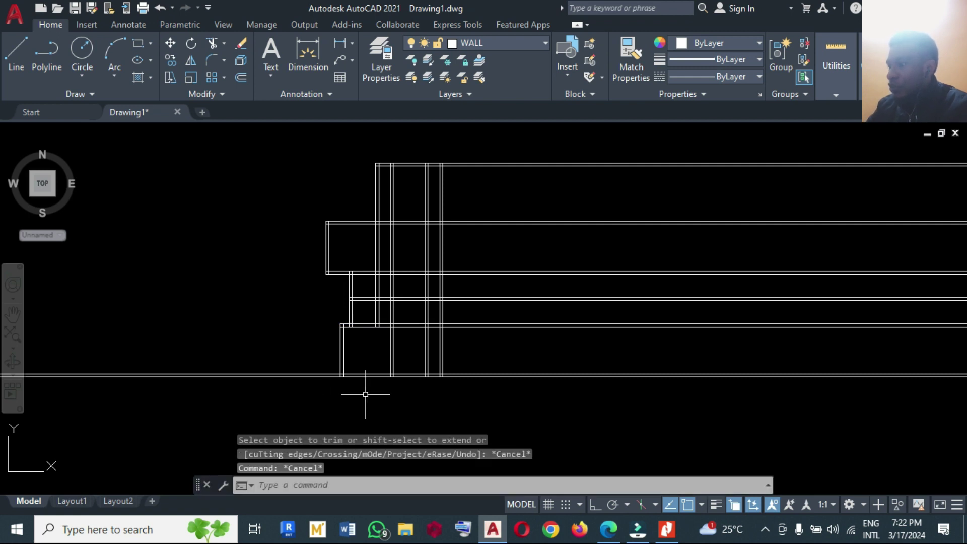
Switch to Nitro Pro to view the plan view1.pdf reference floor plan
left_click(667, 529)
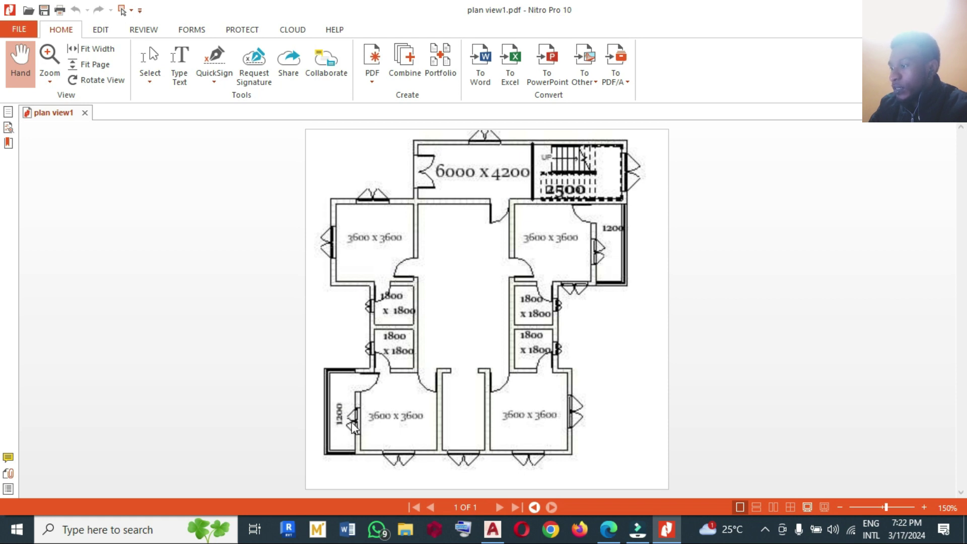
left_click(334, 397)
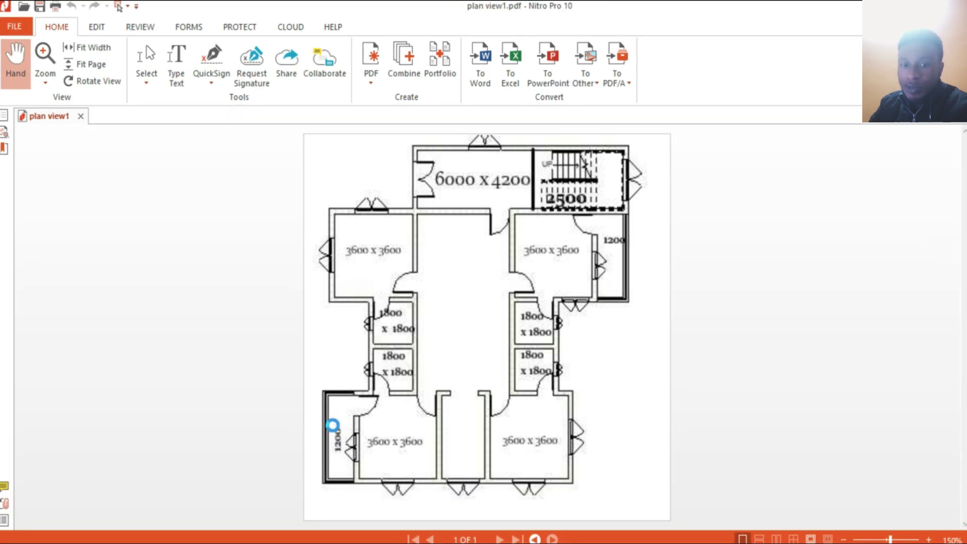
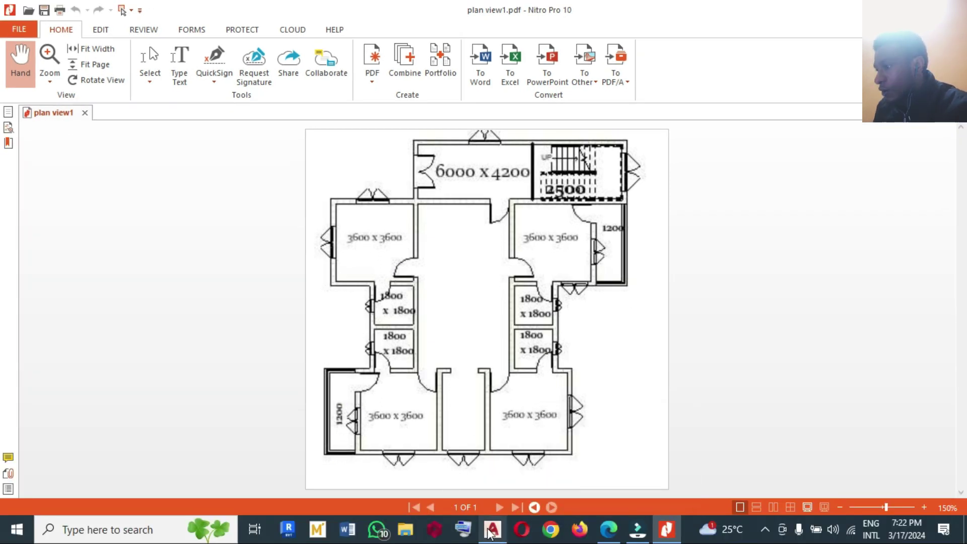
Copy the existing vertical wall line 1200 to the left
left_click(493, 529)
type("o")
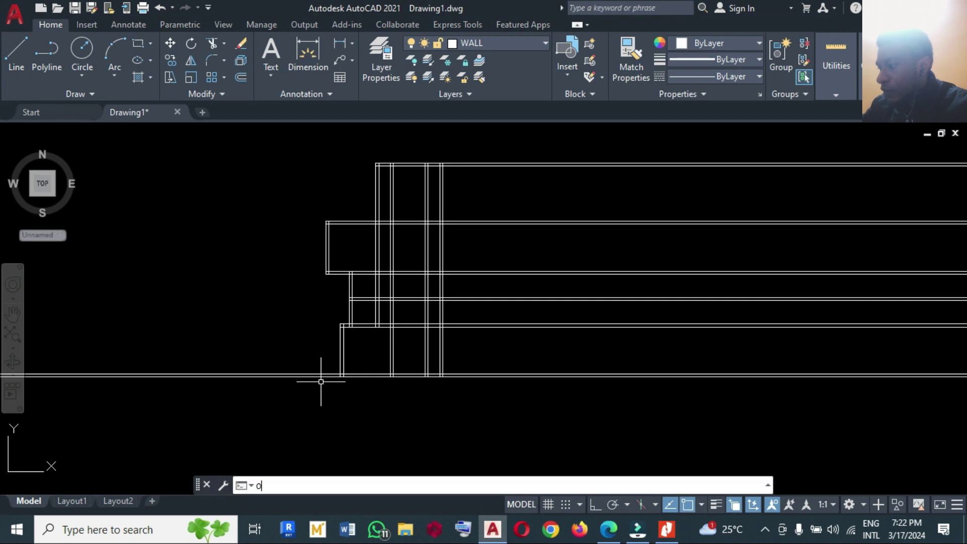
key("Return")
type("1200")
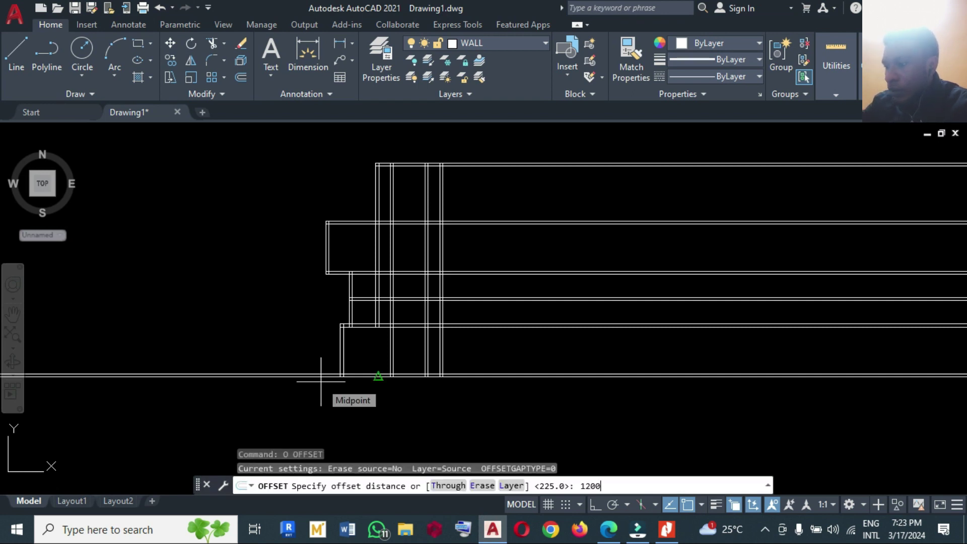
key("Return")
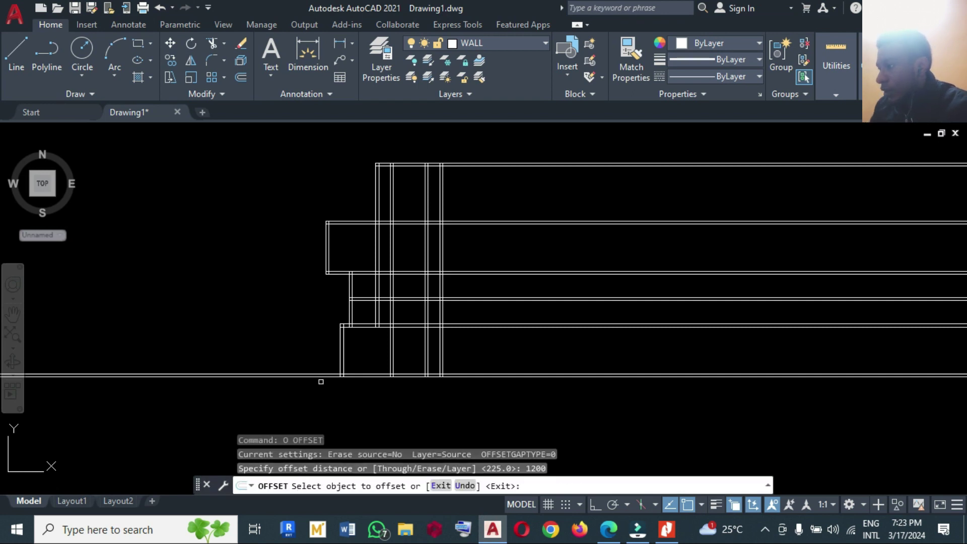
left_click(339, 354)
left_click(302, 351)
key("Return")
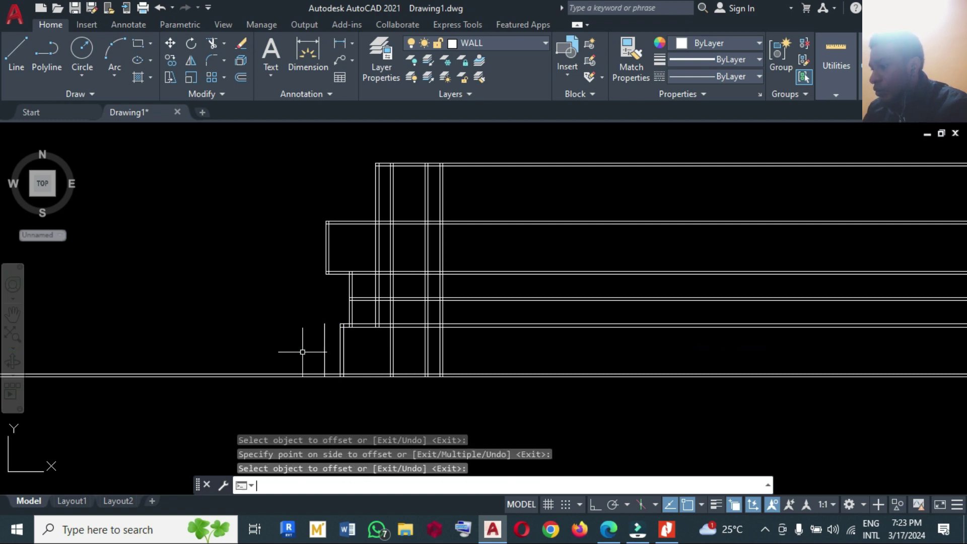
Offset the new line 225 further left to form the wall's second face
type("o")
key("Return")
type("225")
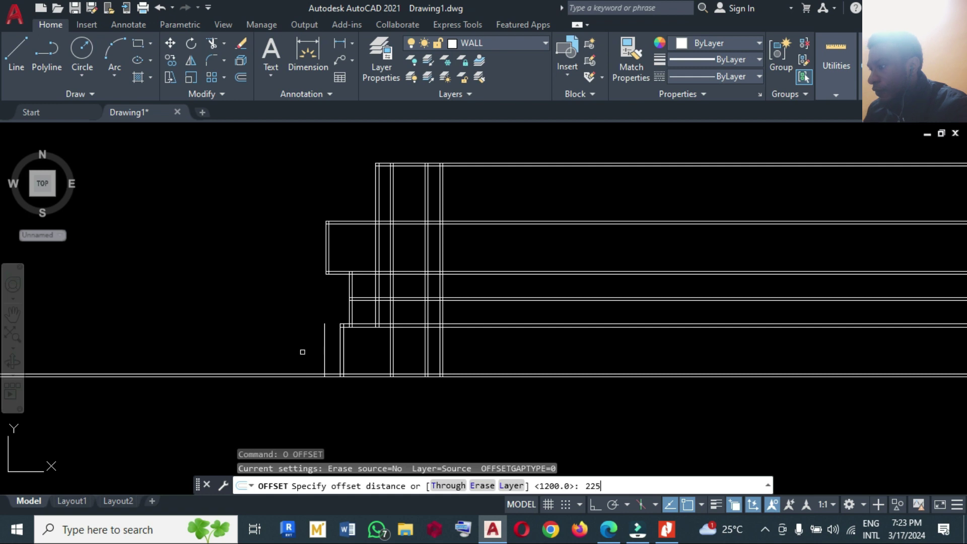
key("Return")
left_click(322, 352)
left_click(287, 353)
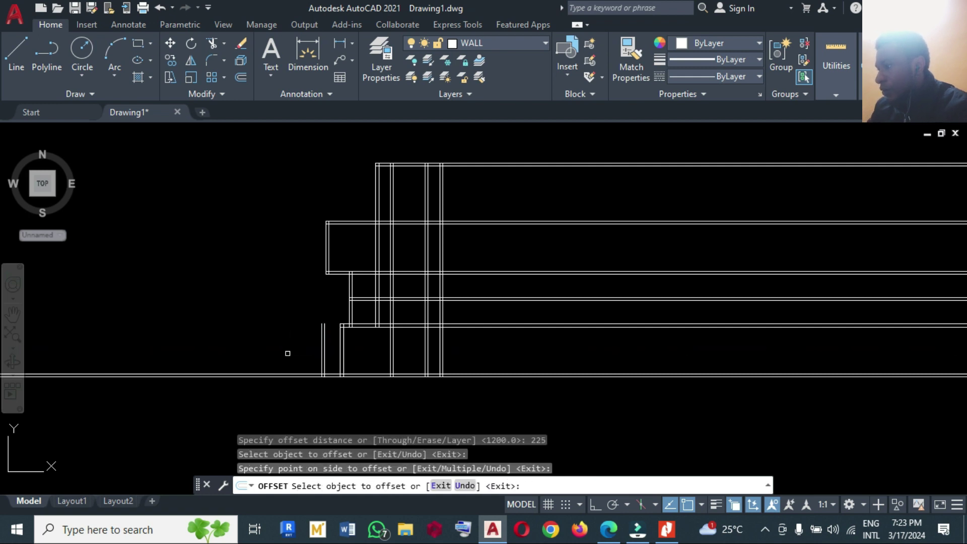
Try extending the overlapping wall lines to their boundaries
key("Return")
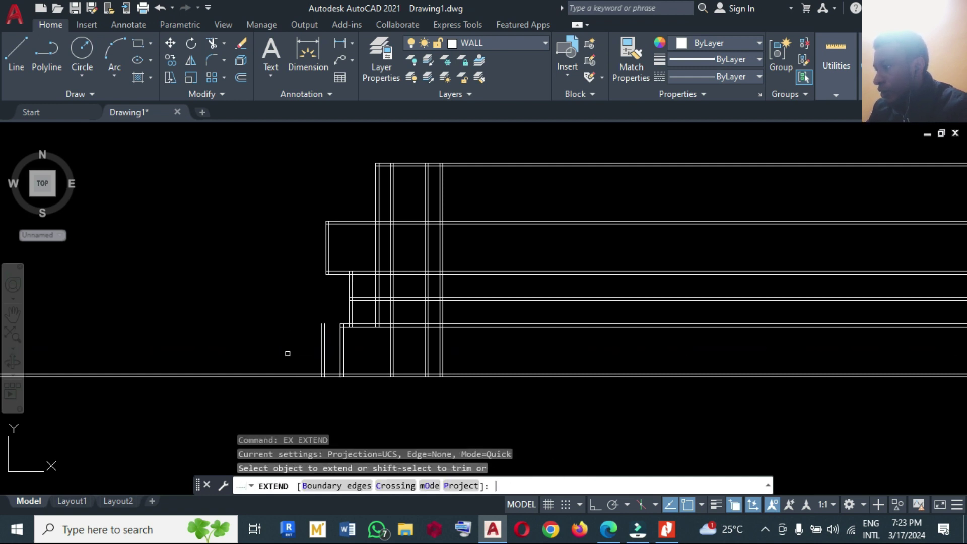
left_click(359, 328)
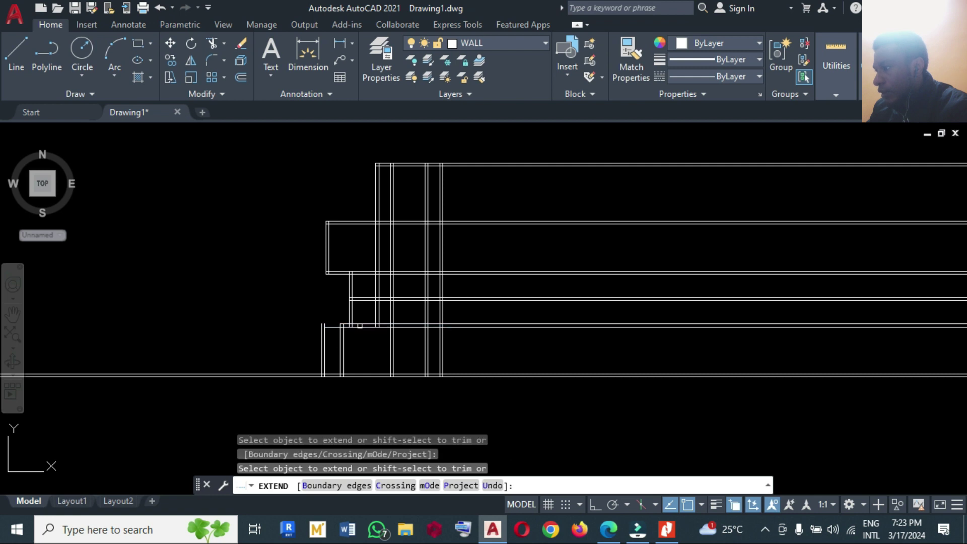
left_click(339, 327)
left_click(405, 395)
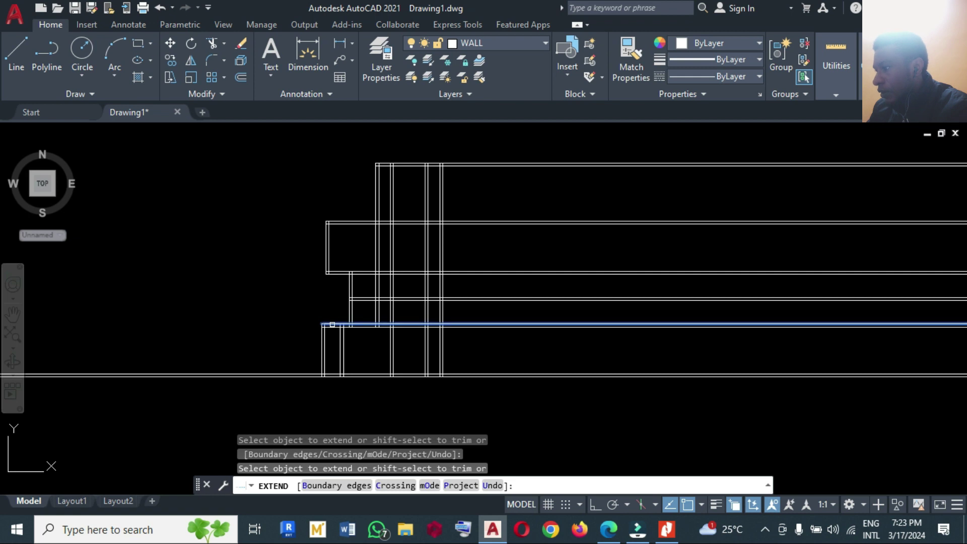
left_click(342, 326)
left_click(383, 377)
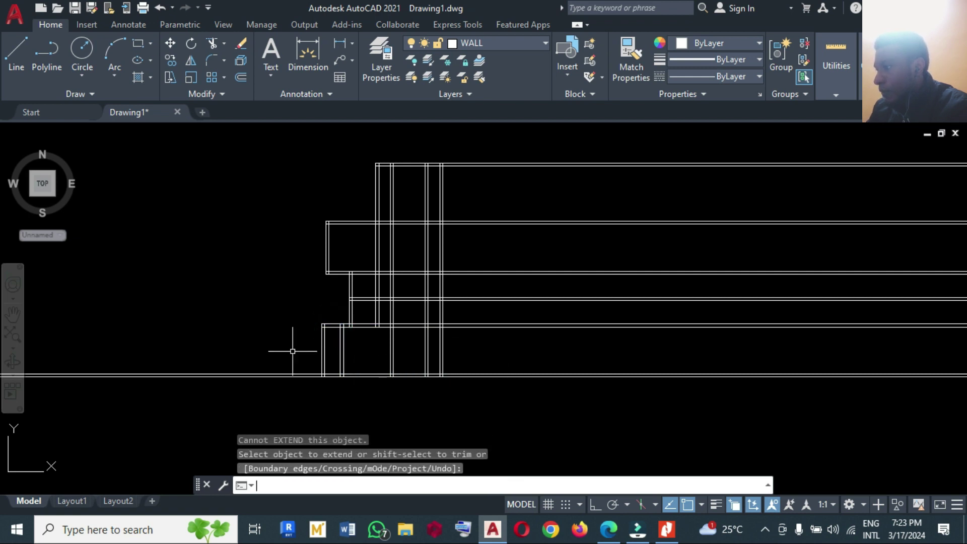
key("Return")
Trim the horizontal line ends sticking out left of the new outer wall line
left_click(322, 347)
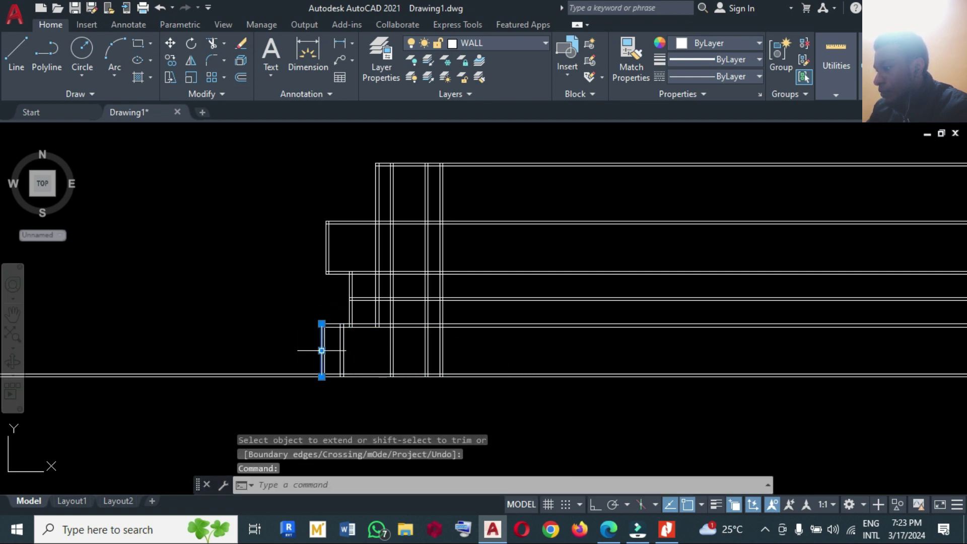
type("tr")
key("Return")
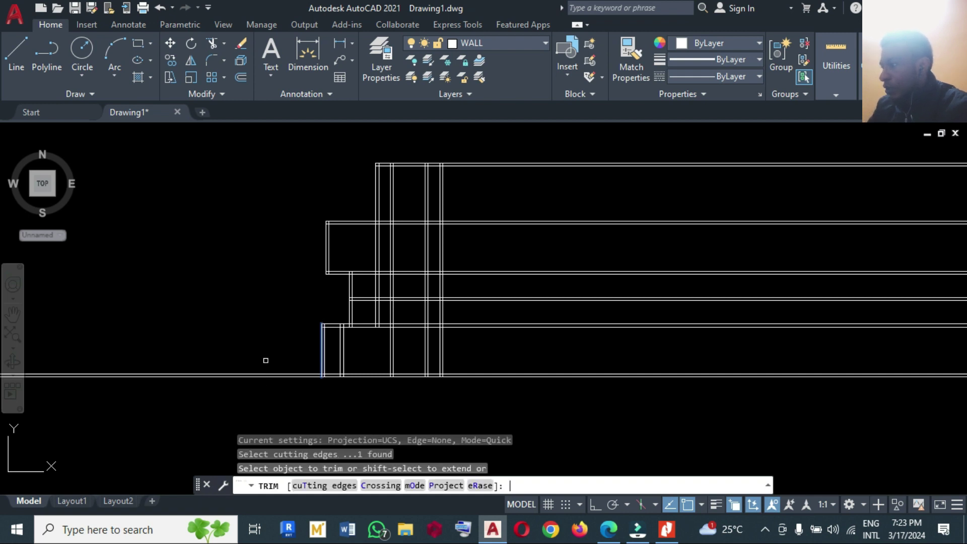
left_click_drag(275, 391, 249, 349)
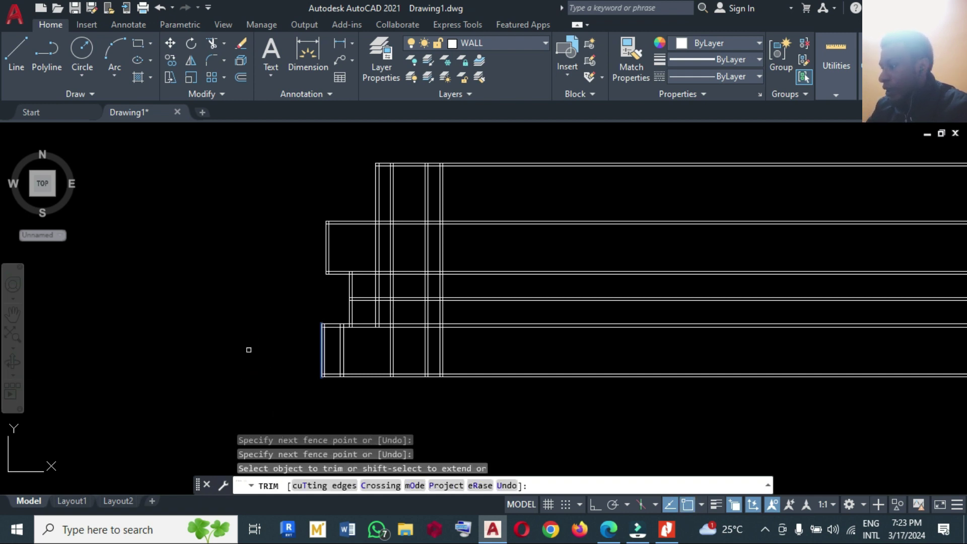
key("Escape")
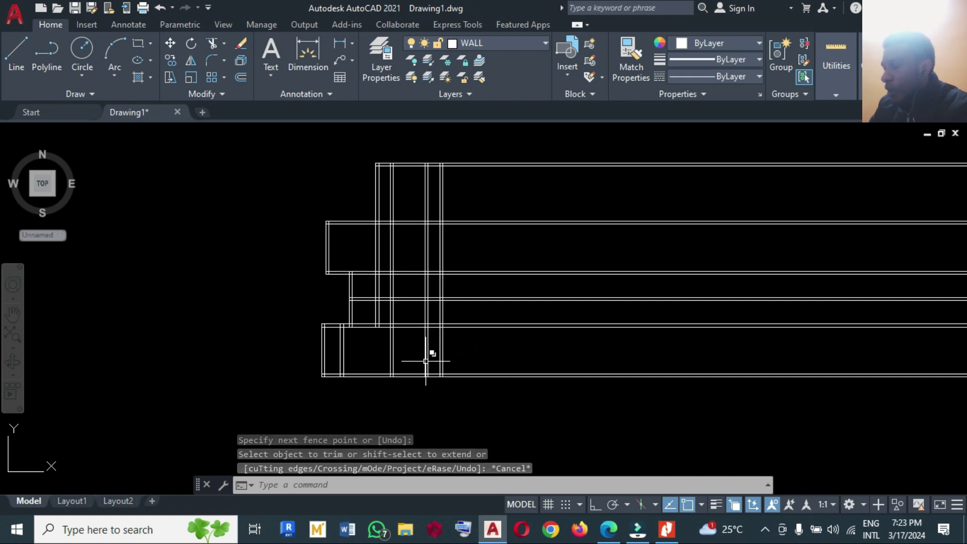
Trim the vertical segments above the horizontal wall line
left_click(407, 324)
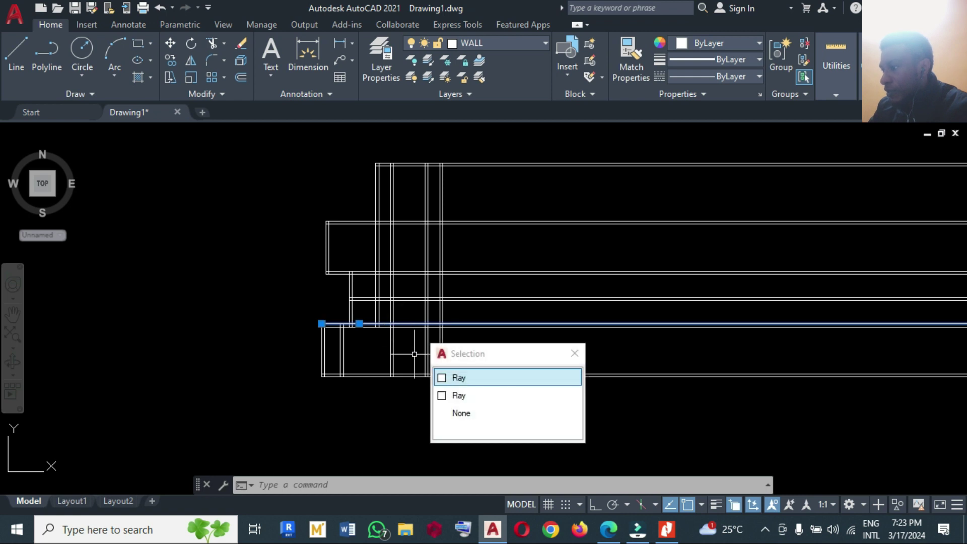
left_click(458, 380)
type("tr")
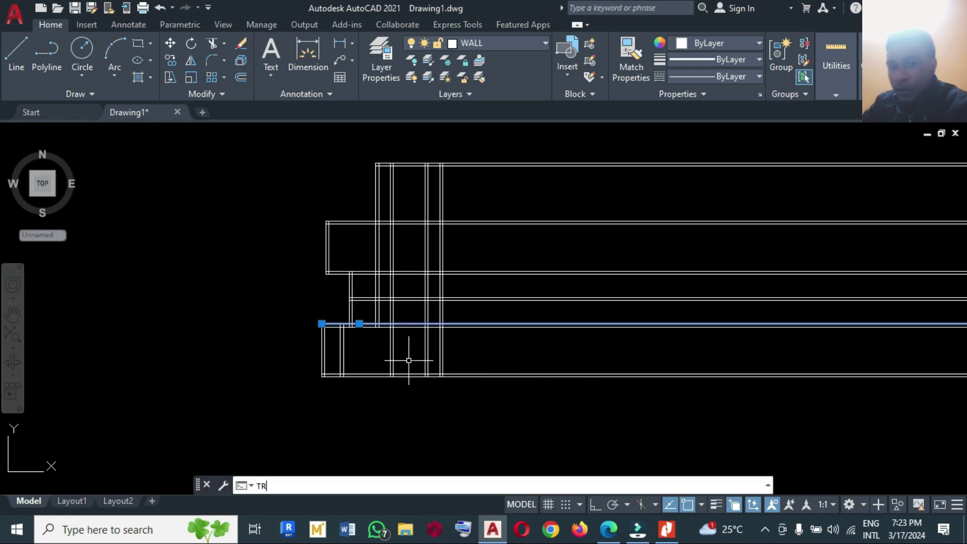
key("Return")
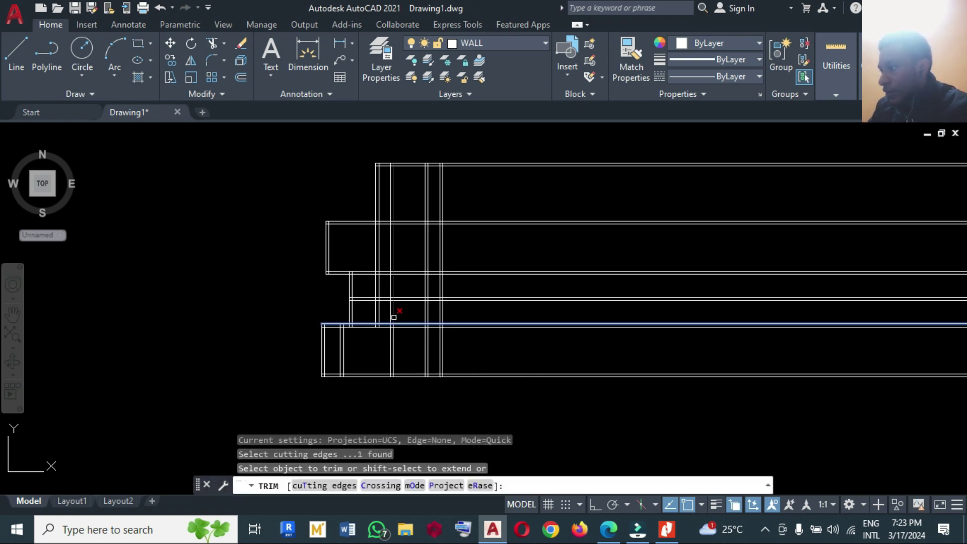
left_click(394, 317)
left_click(391, 316)
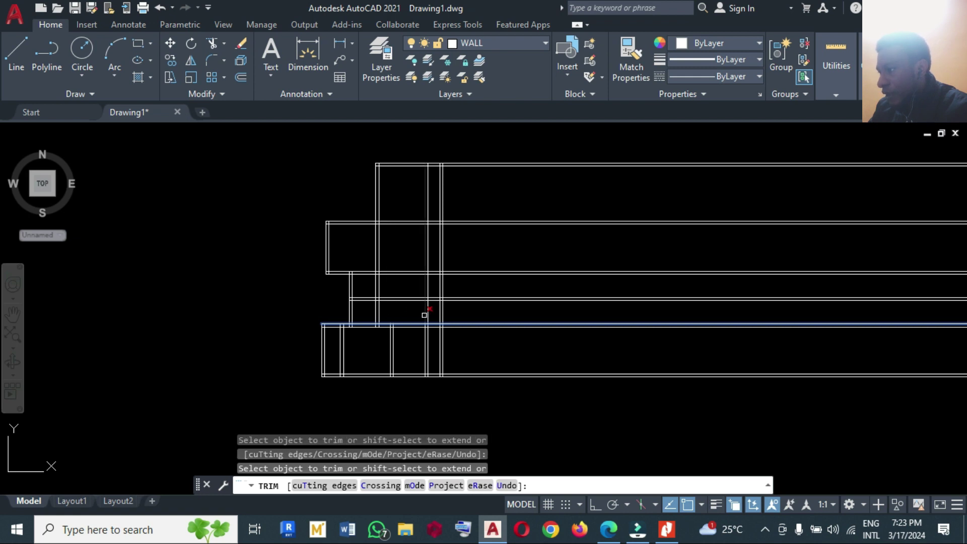
left_click(426, 315)
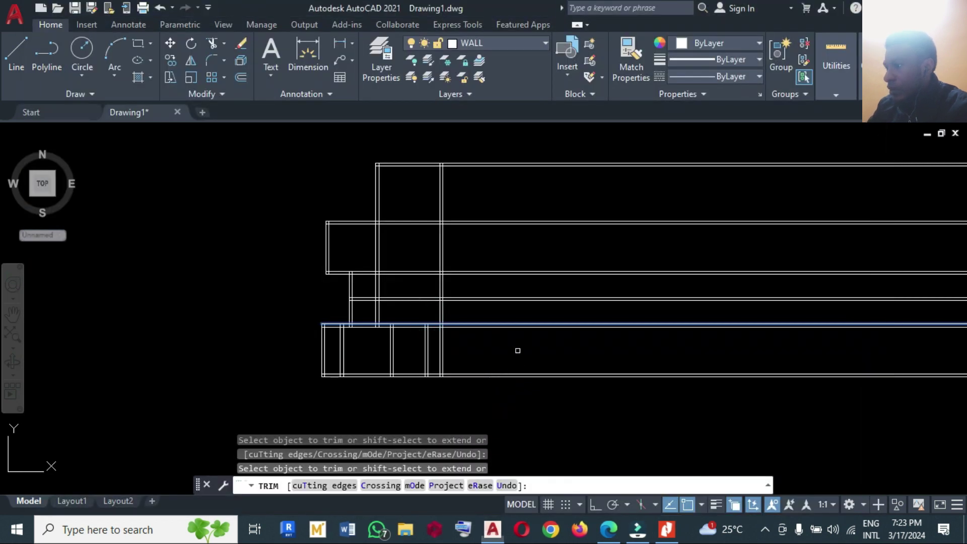
left_click(485, 343)
key("Escape")
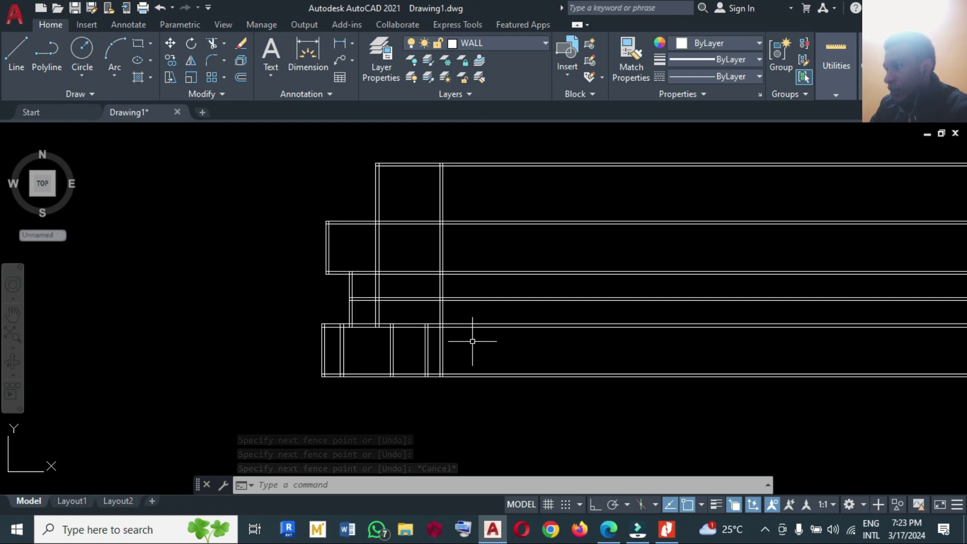
Trim the vertical lines below the lower horizontal wall, then bring up the PDF plan
left_click(463, 325)
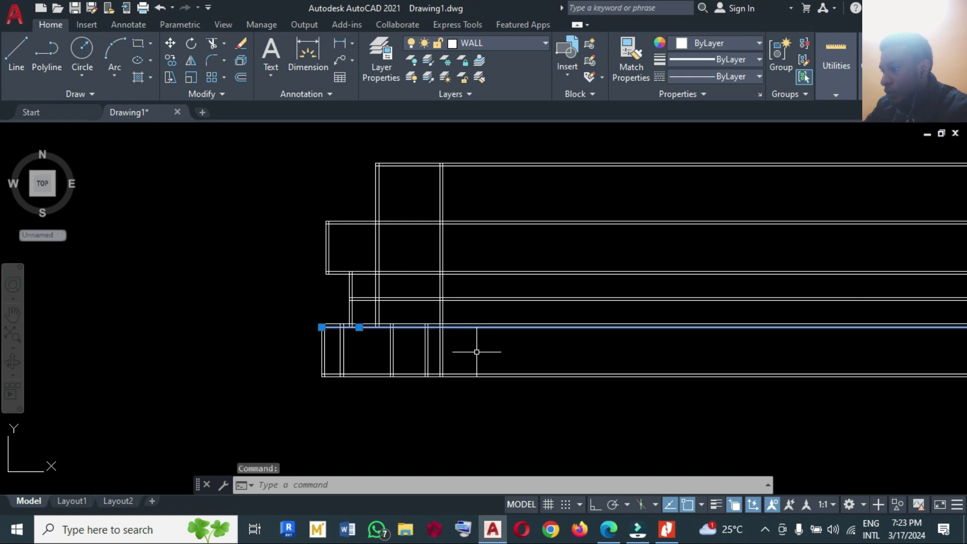
type("tr")
key("Return")
left_click(443, 353)
left_click(442, 353)
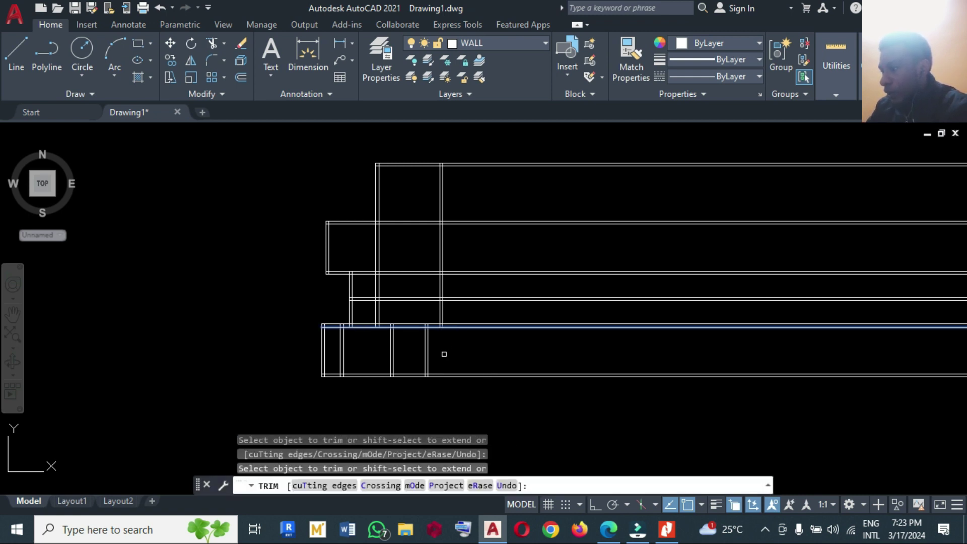
key("Escape")
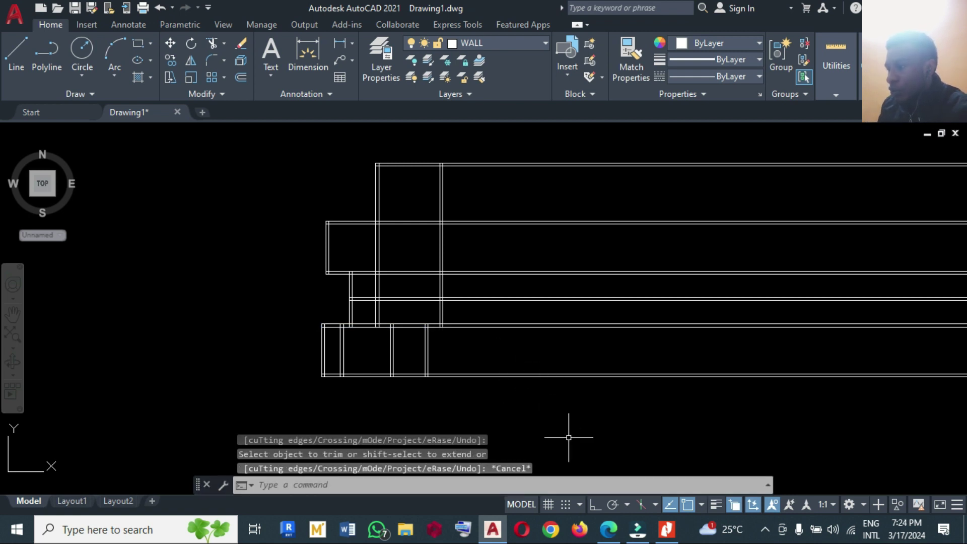
left_click(664, 529)
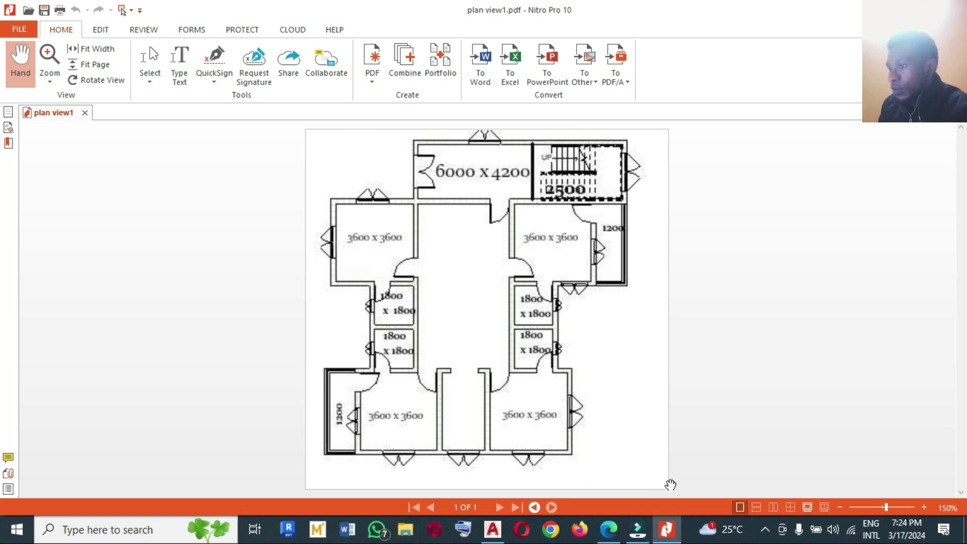
Copy the vertical wall line 3600 to the right for the room width
left_click(666, 528)
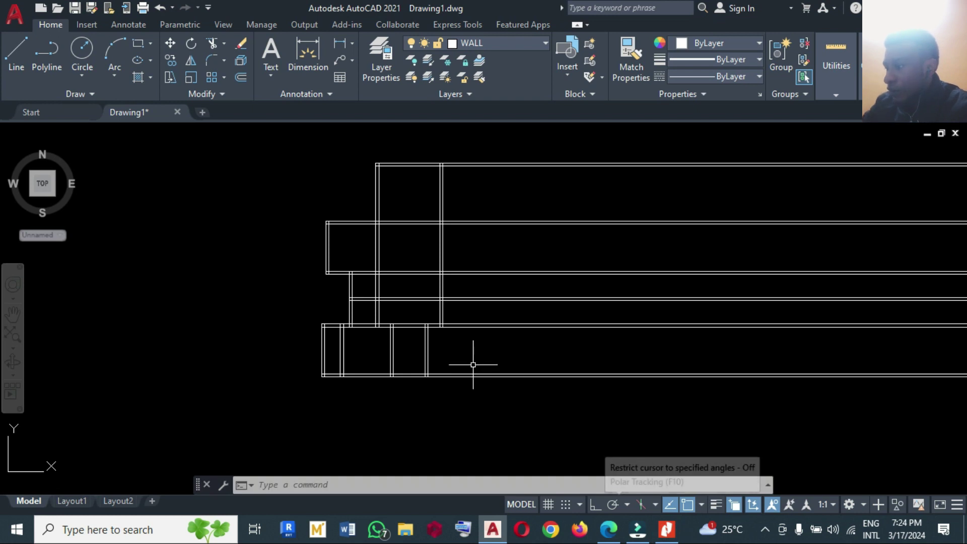
type("o")
key("Return")
type("3600")
key("Return")
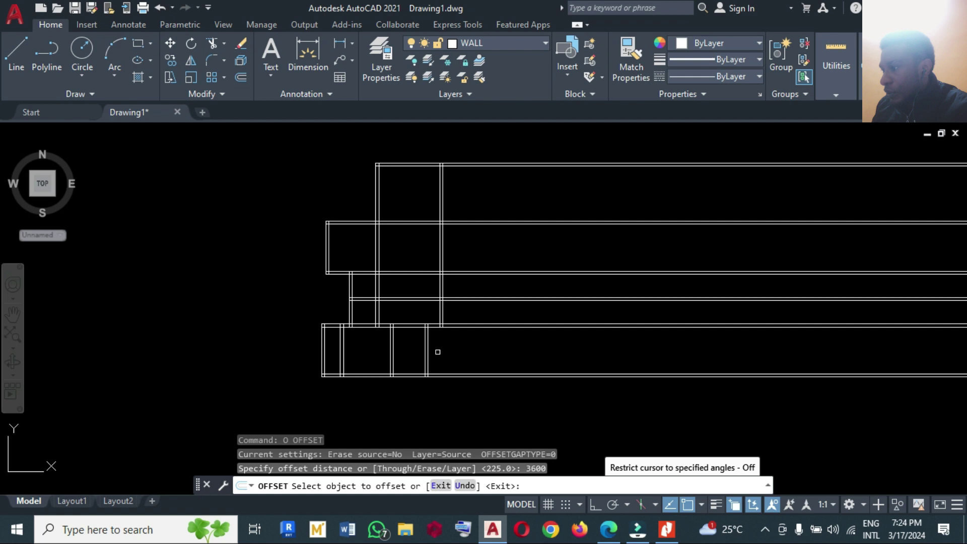
left_click(428, 346)
left_click(501, 355)
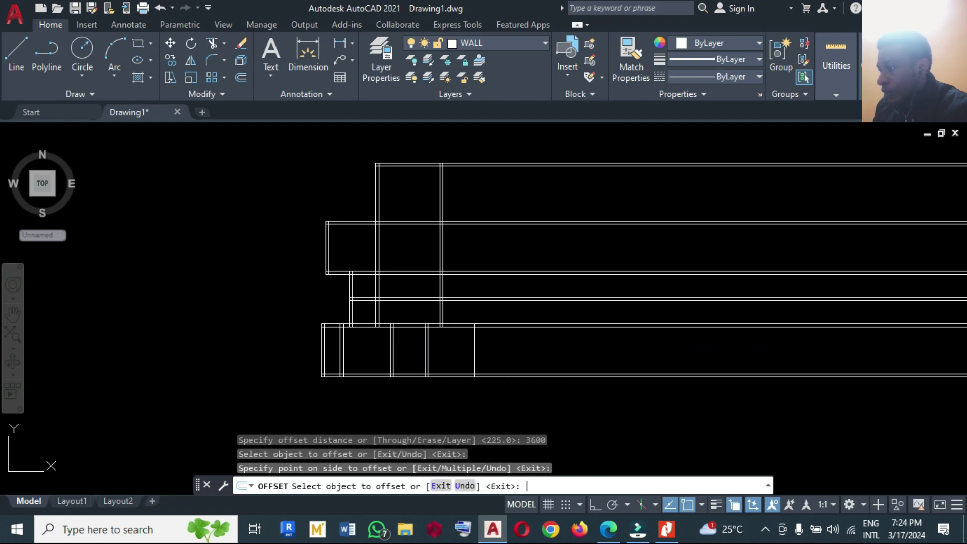
key("Return")
Offset that line 225 to the right for the wall thickness, then view the PDF plan
type("o")
key("Return")
type("2")
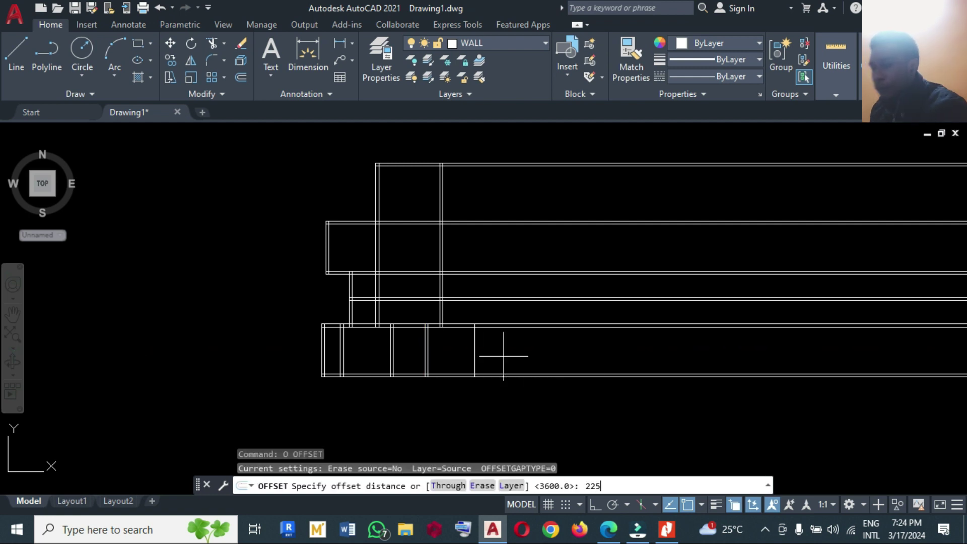
type("25")
key("Return")
left_click(474, 353)
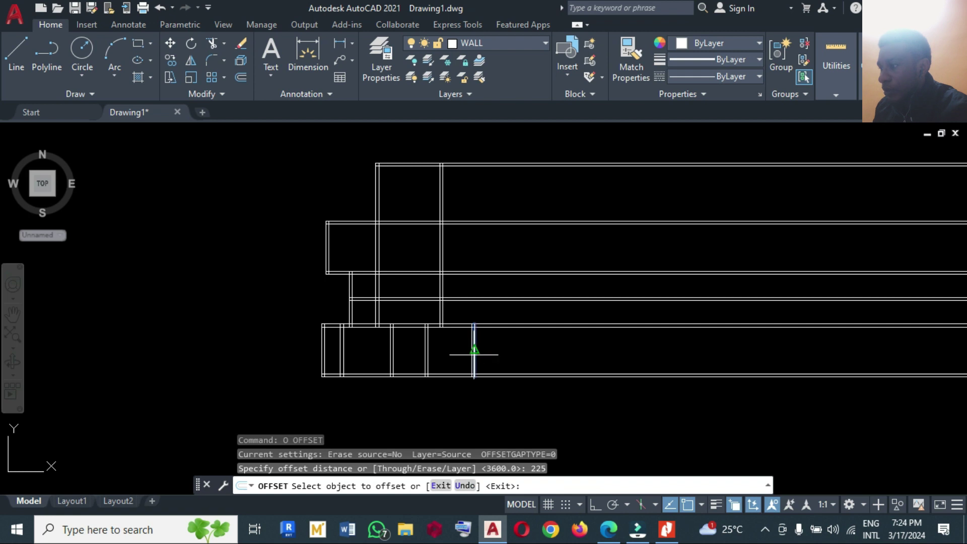
left_click(511, 355)
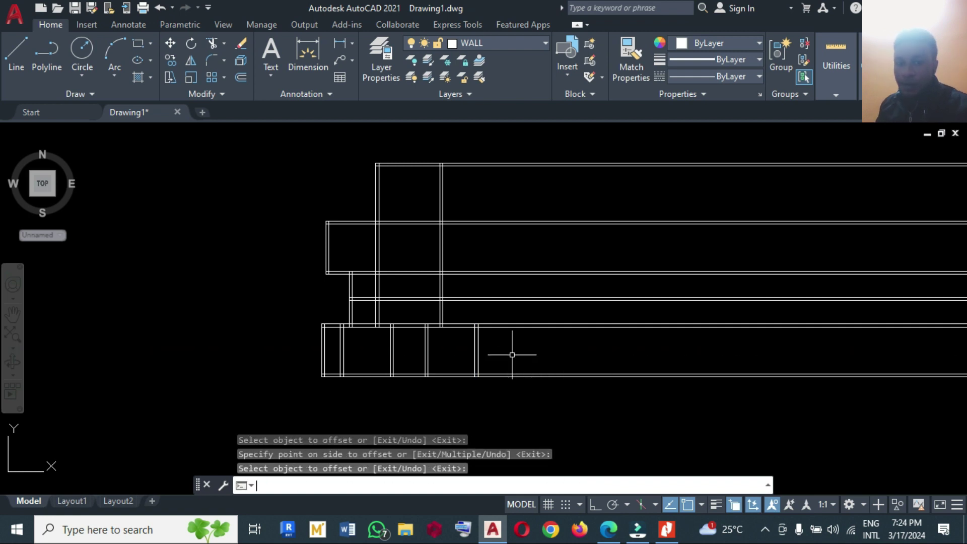
key("Return")
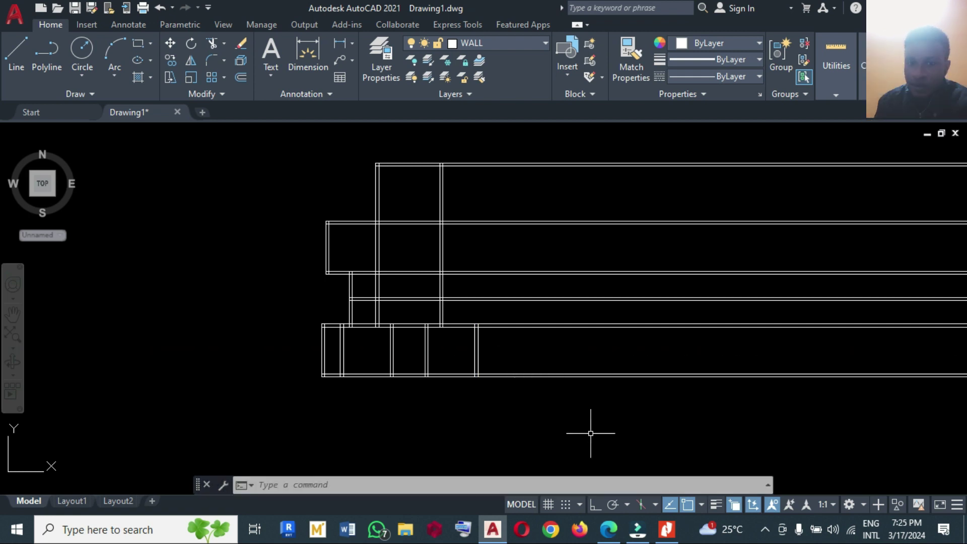
left_click(663, 529)
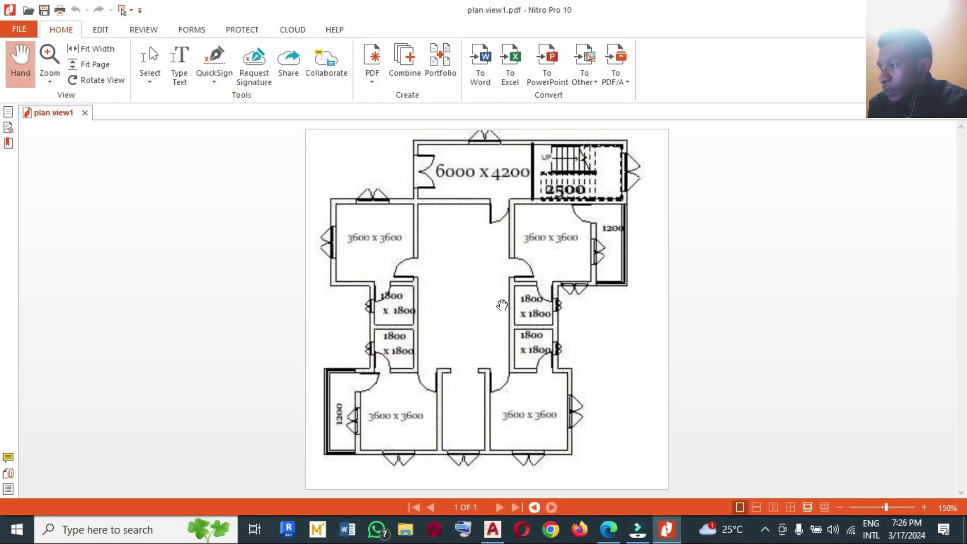
Copy the vertical wall line 1800 to the right
left_click(662, 528)
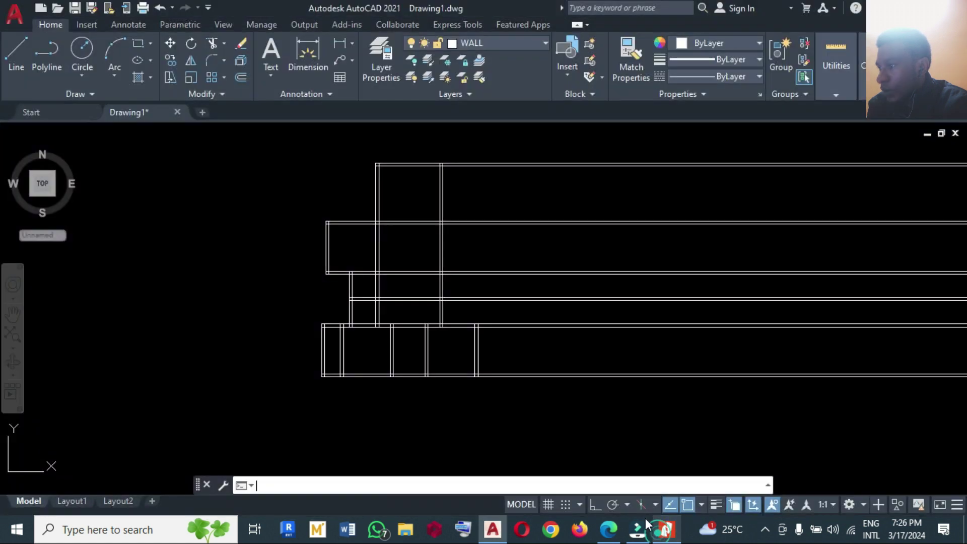
type("o")
key("Return")
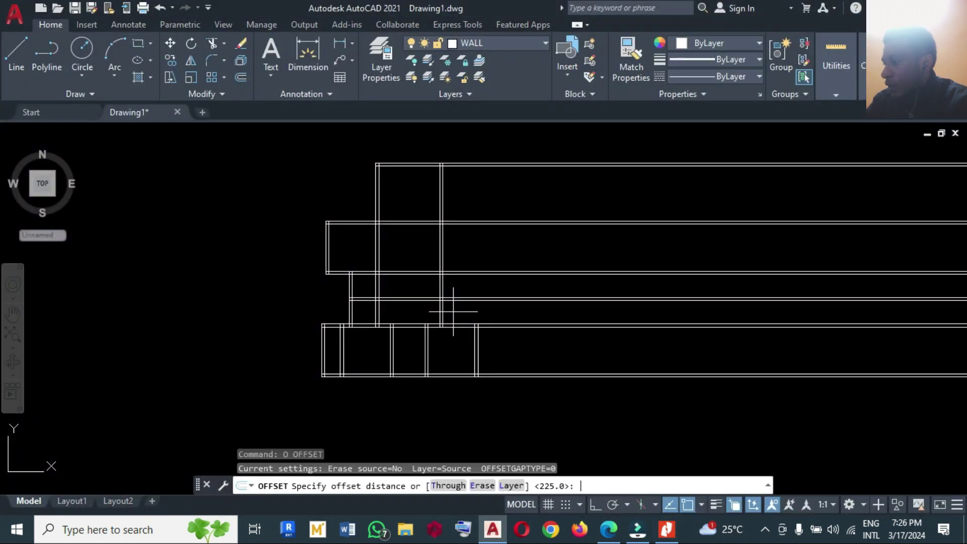
key("Return")
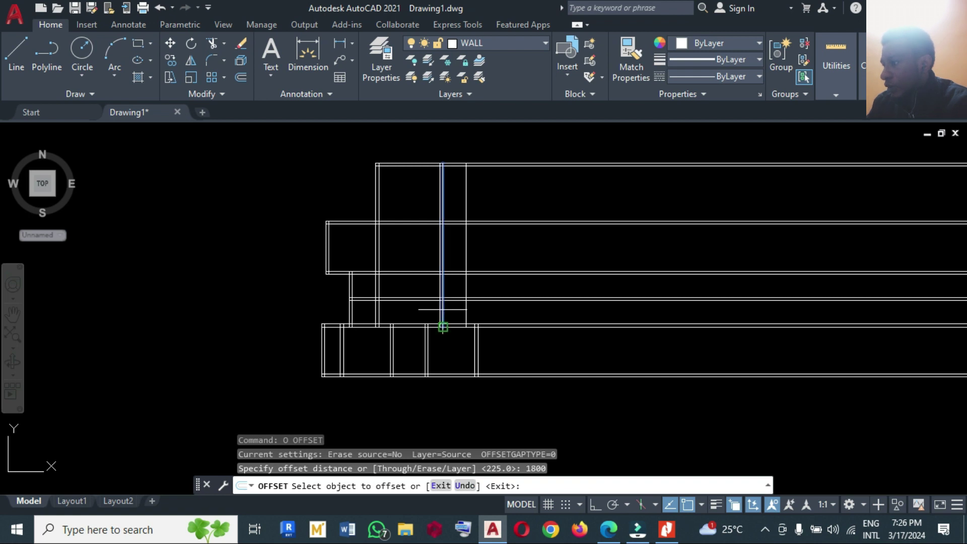
left_click(442, 325)
left_click(514, 309)
key("Return")
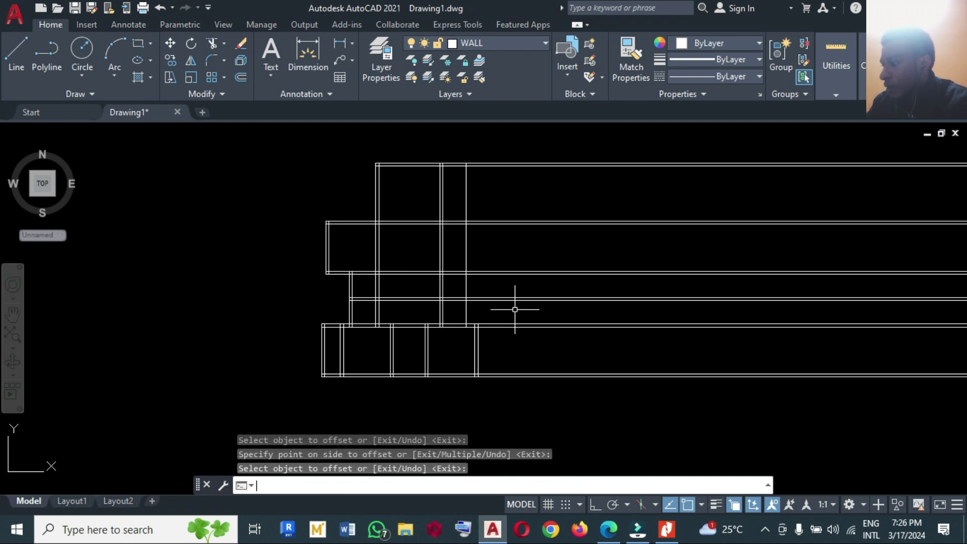
Offset the new line 225 to the right, then check the room sizes on the PDF
key("BackSpace")
key("BackSpace")
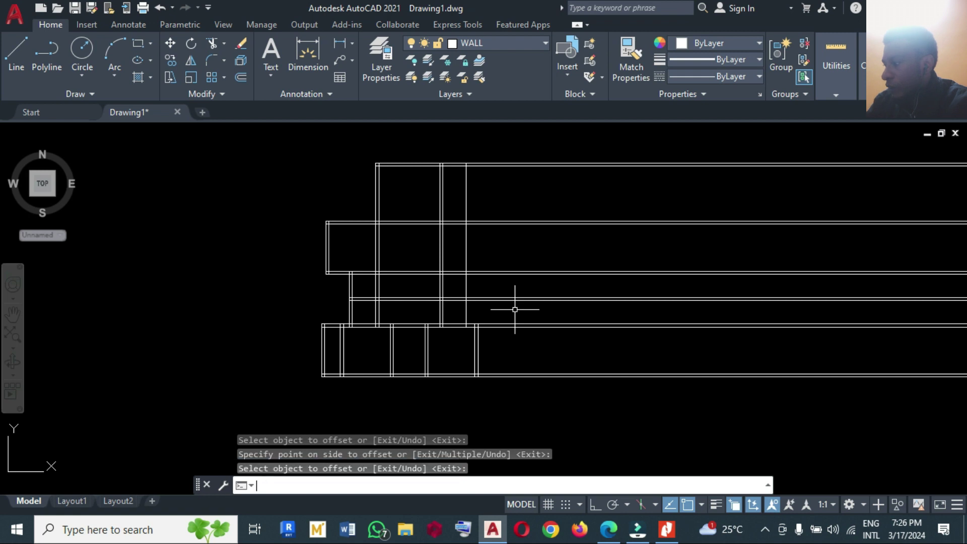
type("o")
key("Return")
type("22")
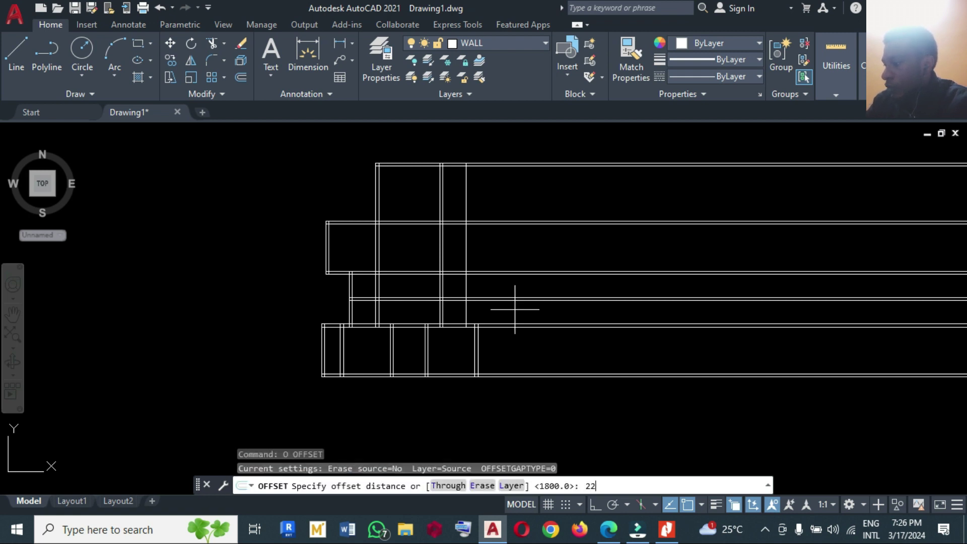
type("5")
key("Return")
left_click(466, 317)
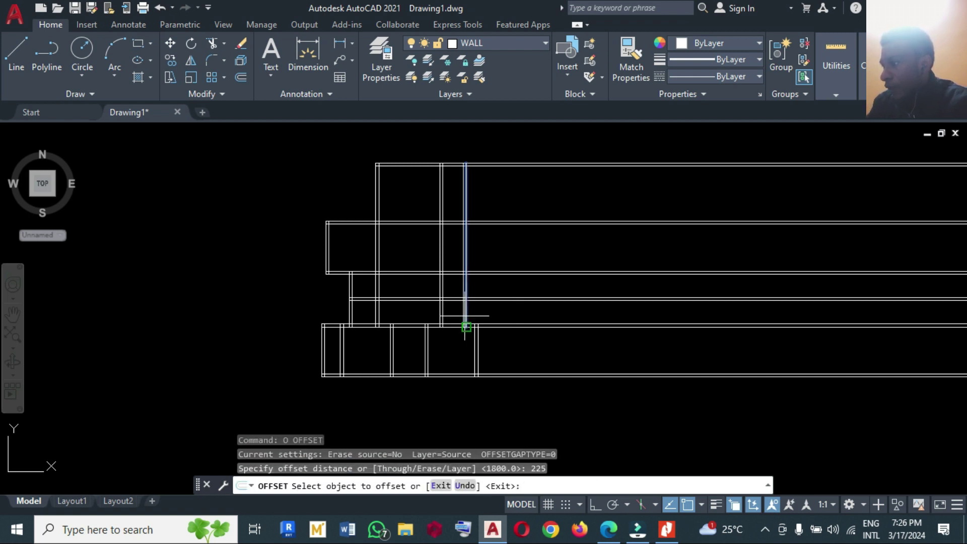
left_click(489, 316)
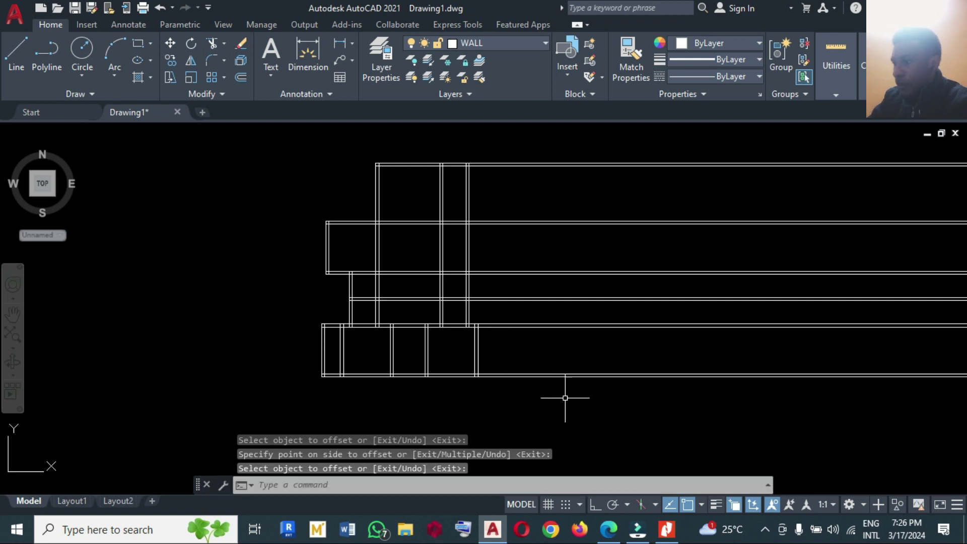
left_click(667, 529)
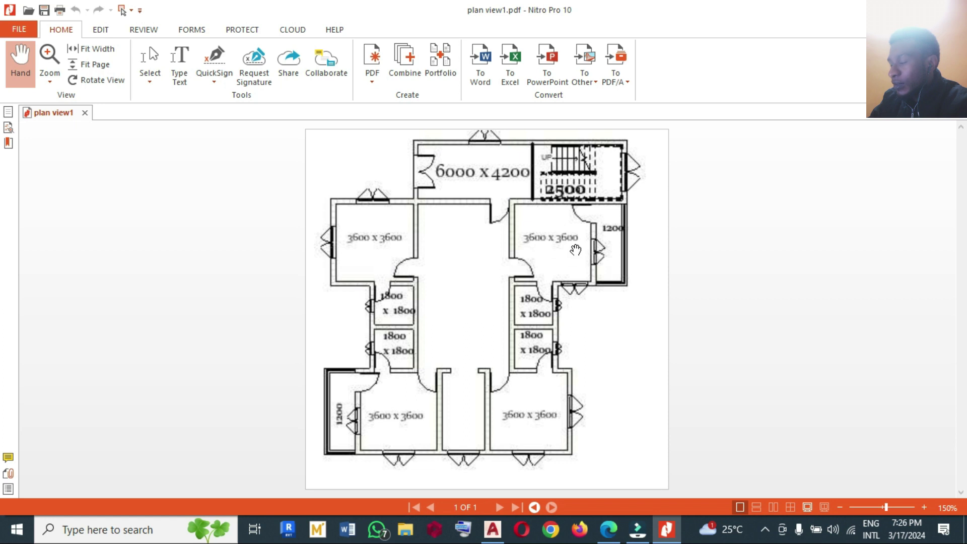
Copy an upper-strip vertical wall line 3600 to the right
left_click(666, 529)
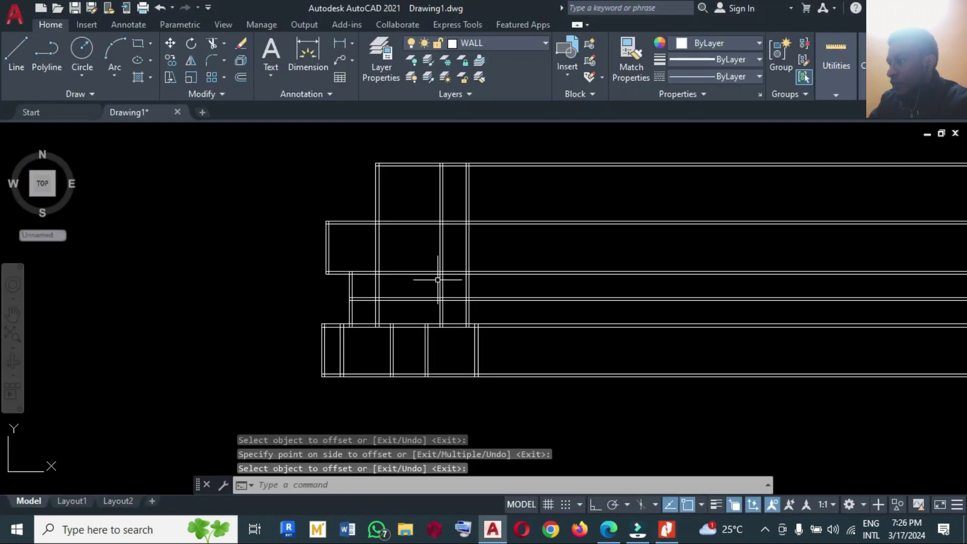
key("Escape")
type("o")
key("Return")
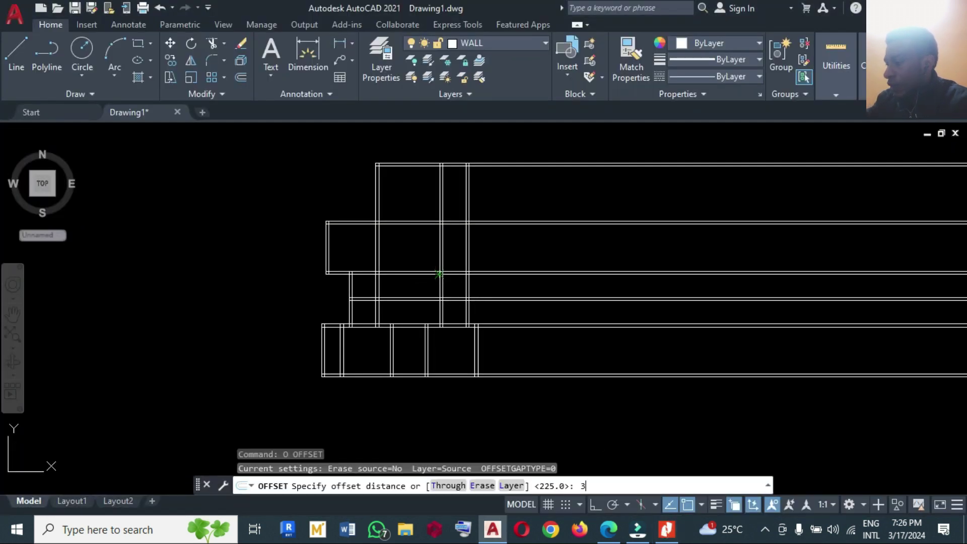
key("Return")
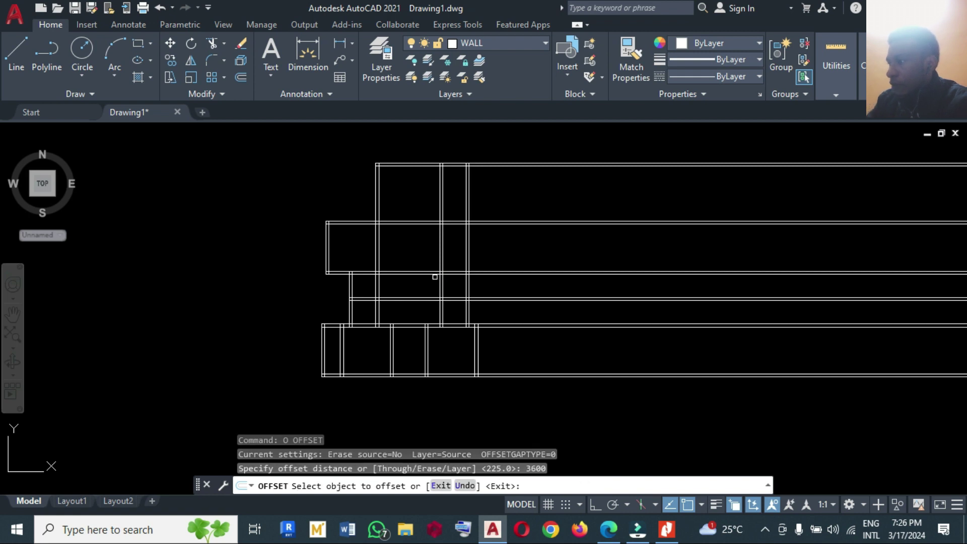
left_click(443, 258)
left_click(555, 260)
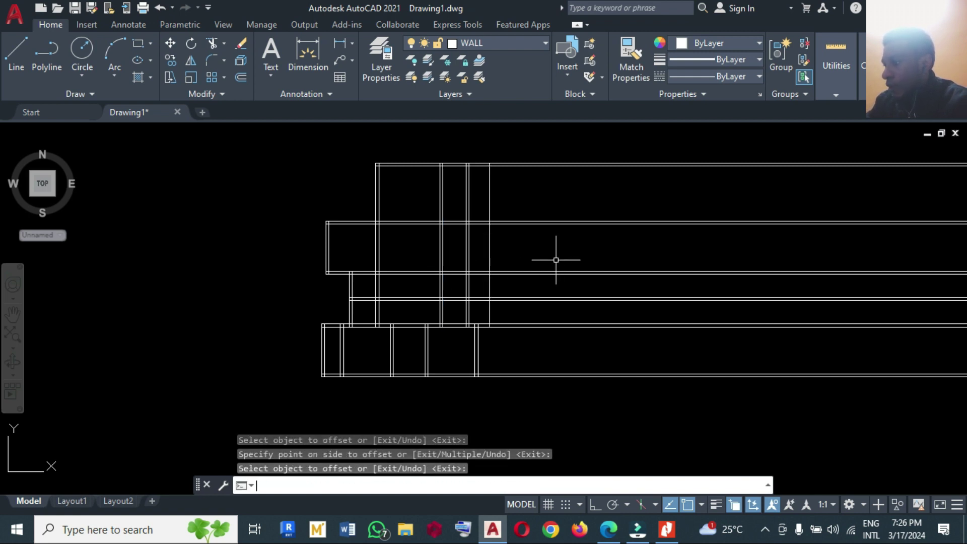
key("Escape")
Add the wall's 225 second face to the right of the newest line
type("o")
key("Return")
type("225")
key("Return")
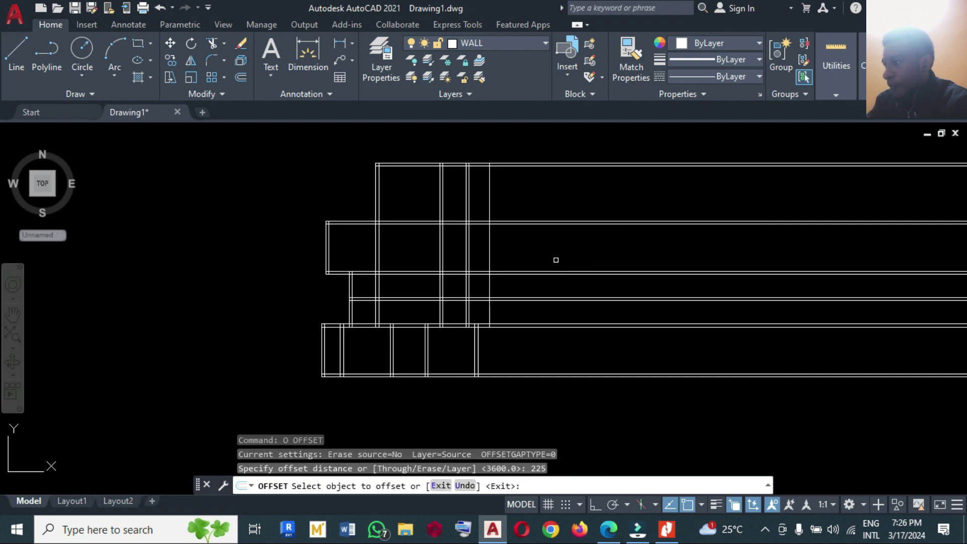
left_click(491, 246)
left_click(539, 252)
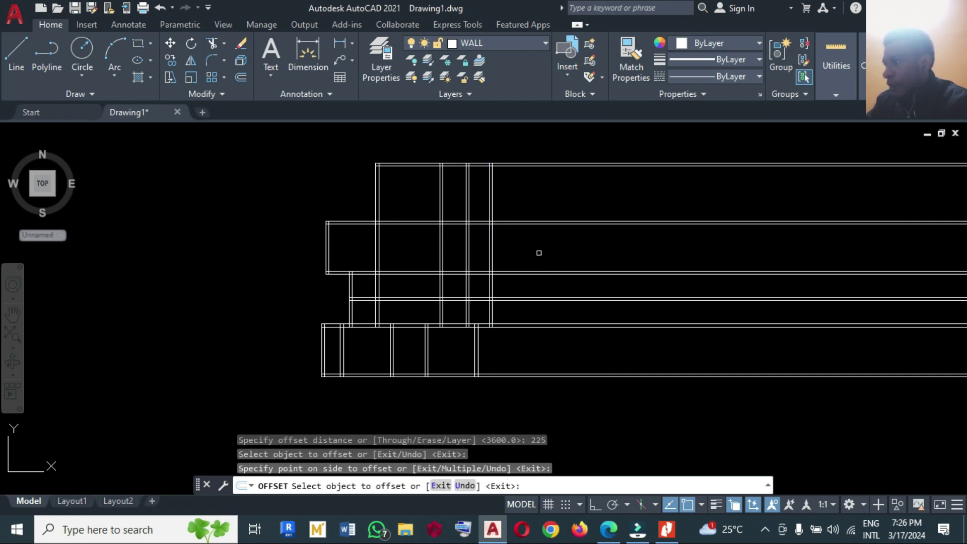
key("Return")
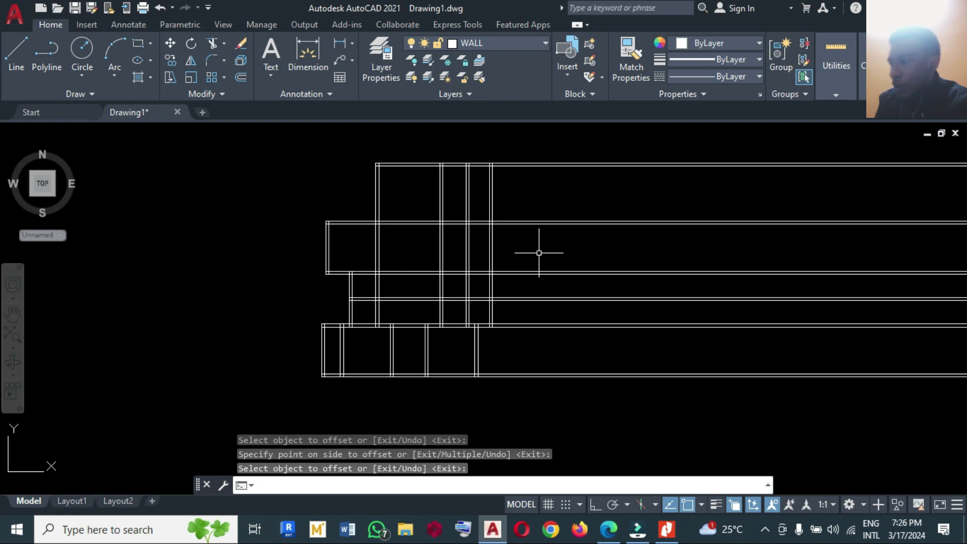
Trim the vertical line overhanging above the horizontal wall line
left_click(484, 272)
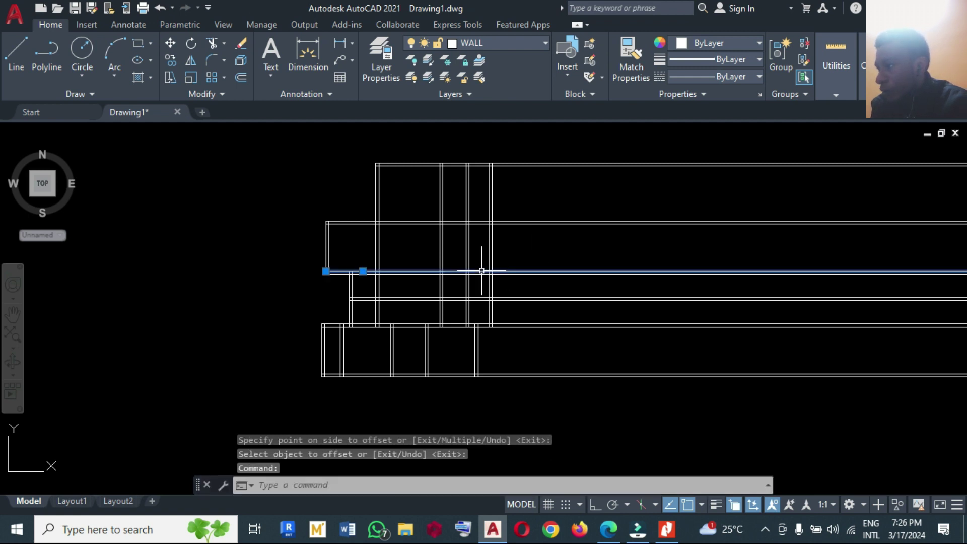
type("T")
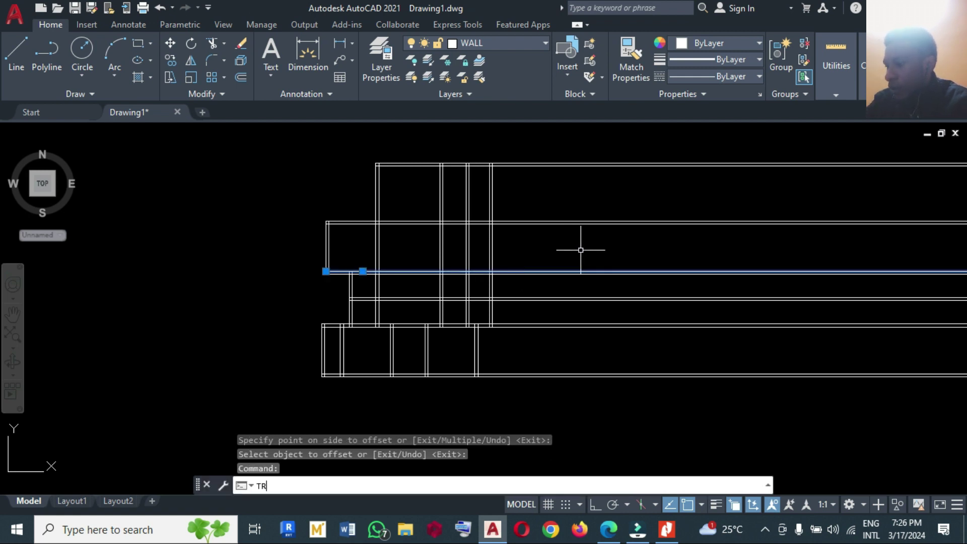
type("R")
key("Return")
left_click(476, 254)
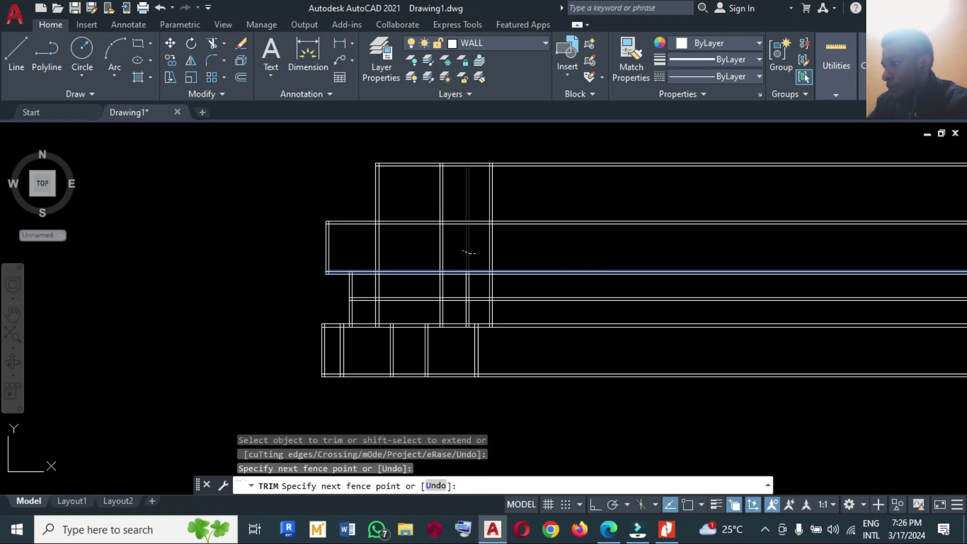
left_click(463, 250)
key("Return")
key("Return")
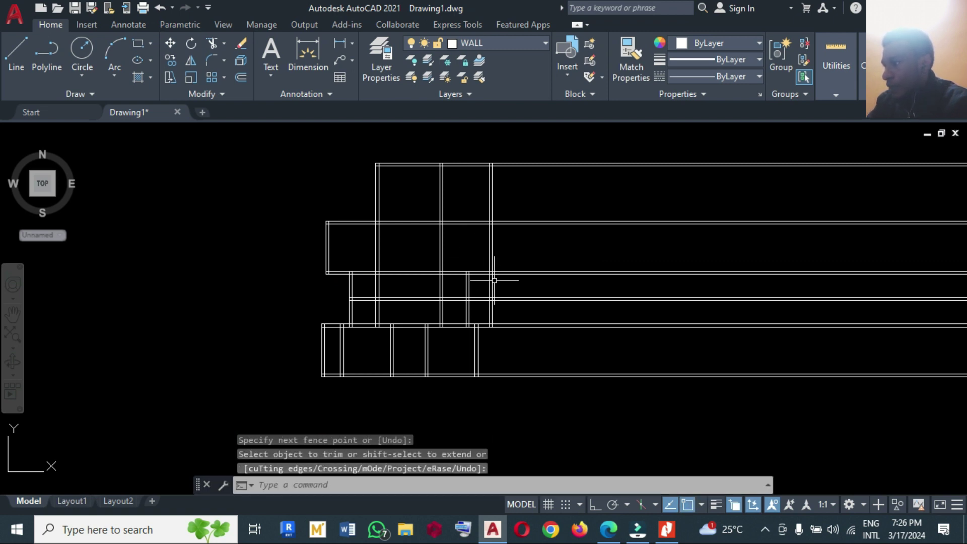
Trim the horizontal lines extending right of the new wall
left_click(471, 305)
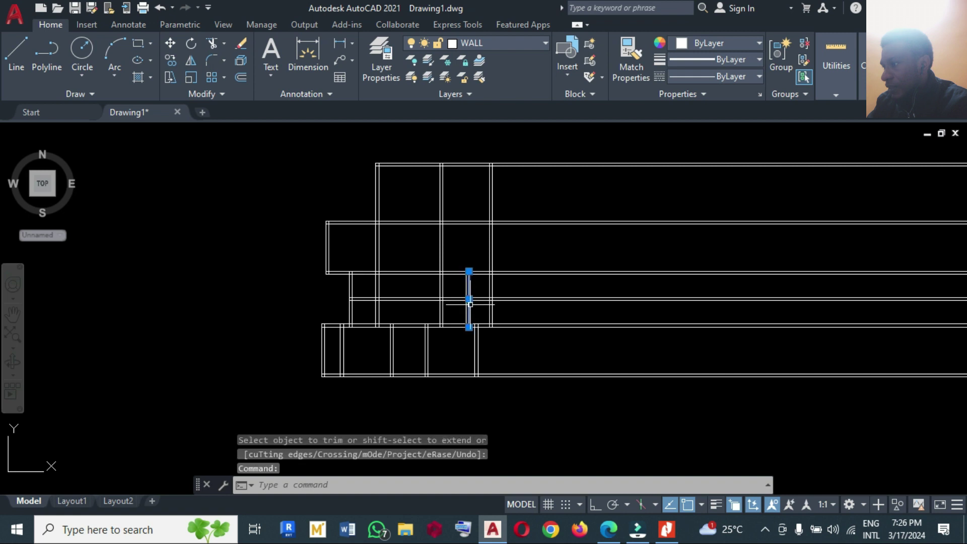
type("T")
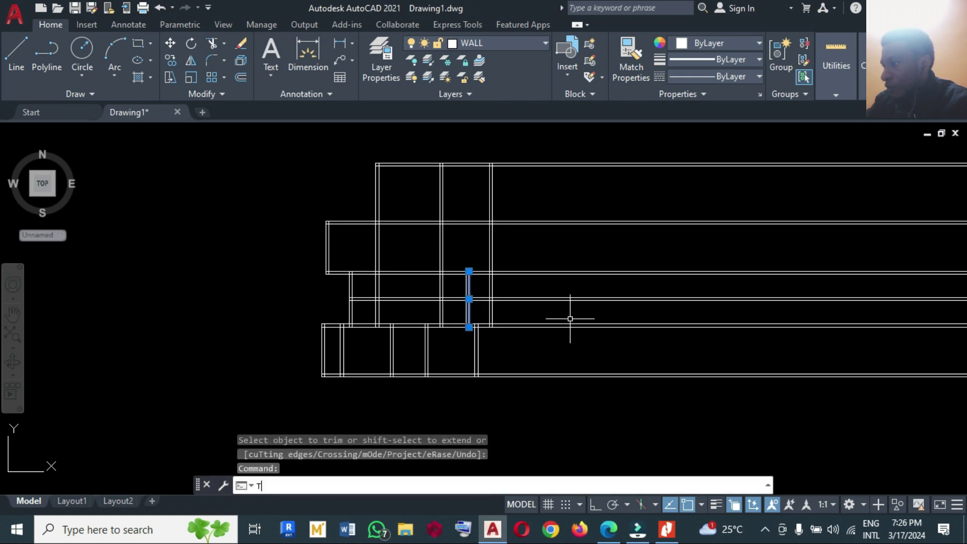
type("R")
key("Return")
left_click_drag(557, 314, 548, 292)
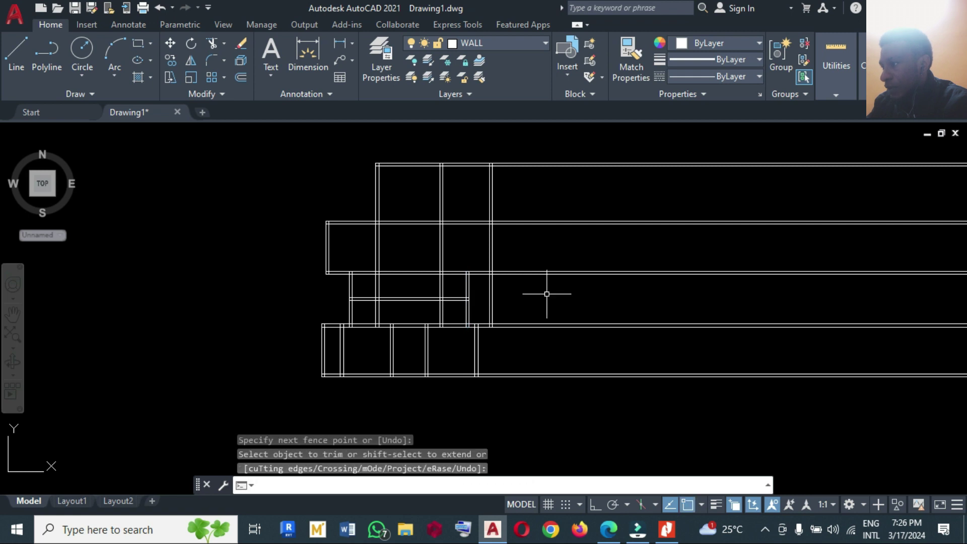
key("Return")
Trim the vertical wall pair below the horizontal line, then view the PDF plan
left_click(522, 274)
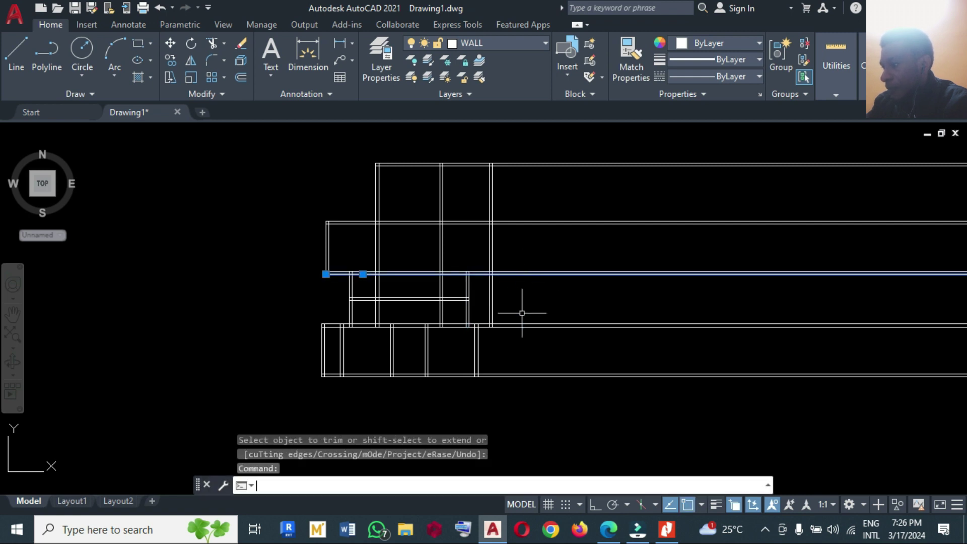
type("TR")
key("Return")
left_click_drag(526, 308, 494, 303)
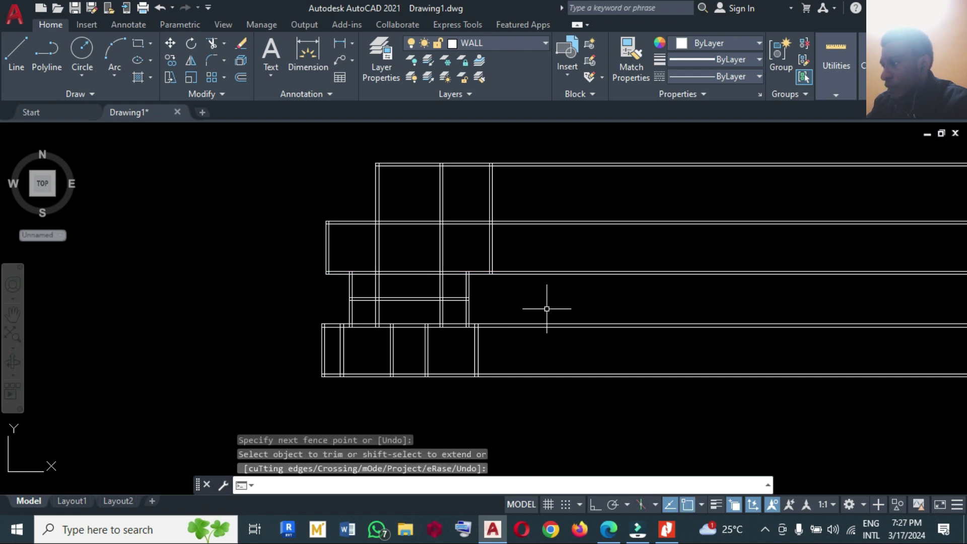
key("Return")
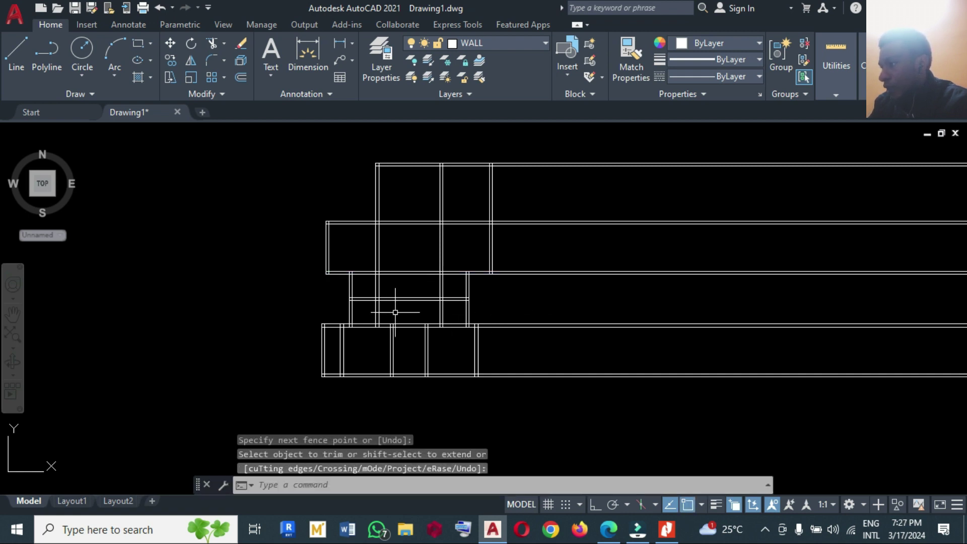
left_click(487, 304)
left_click(666, 529)
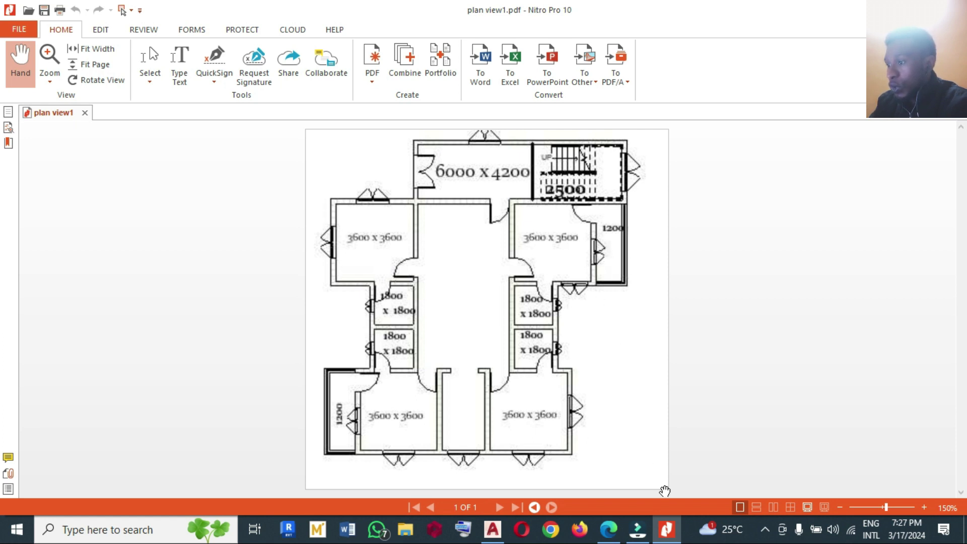
Copy the vertical wall line 1200 to the right
left_click(666, 528)
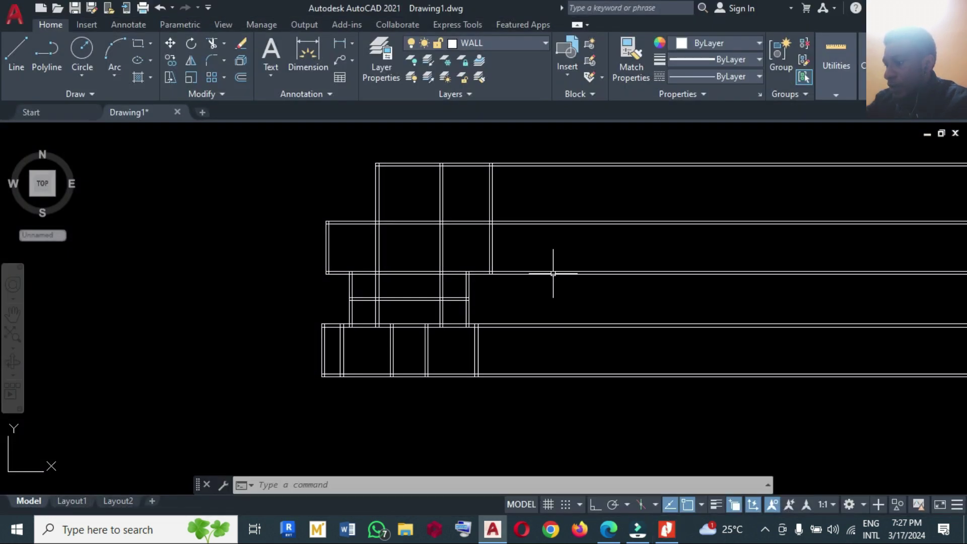
type("o")
key("Return")
type("1200")
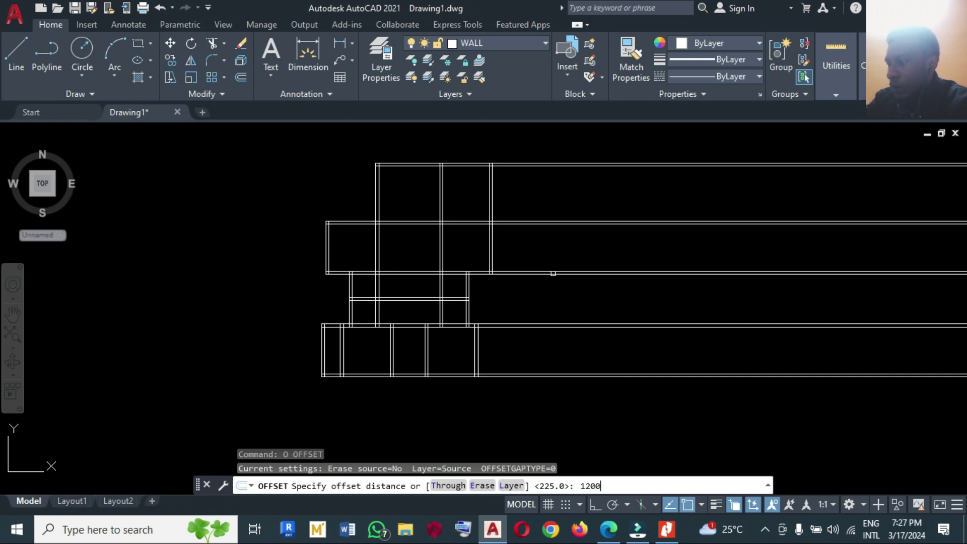
key("Return")
left_click(492, 247)
left_click(555, 254)
Offset the new line 225 to the right, then check the PDF plan for reference
key("Return")
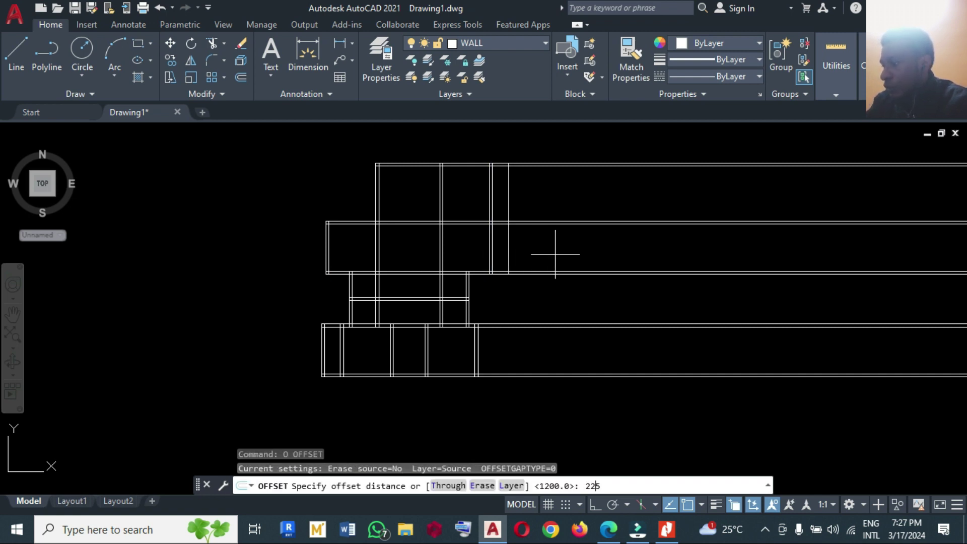
key("Return")
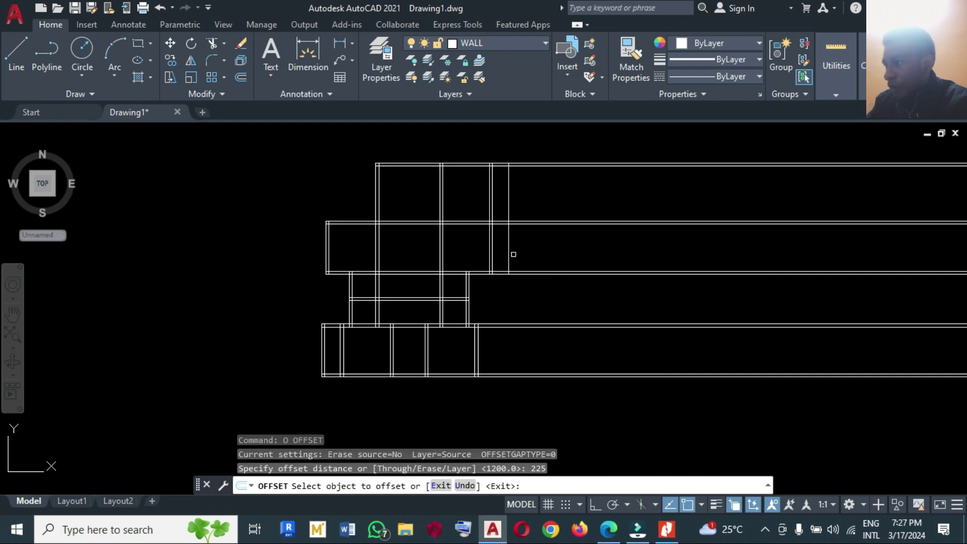
left_click(510, 255)
left_click(553, 255)
key("Return")
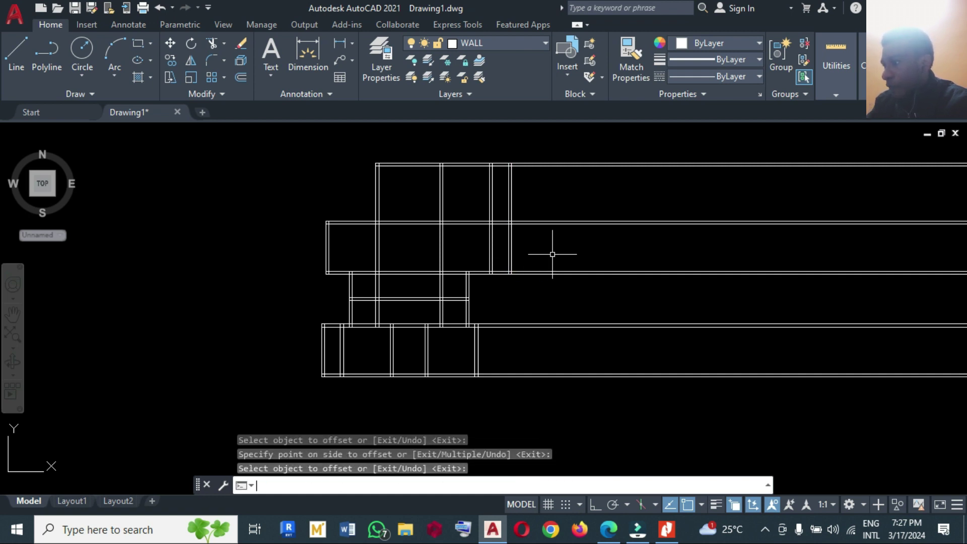
left_click(666, 529)
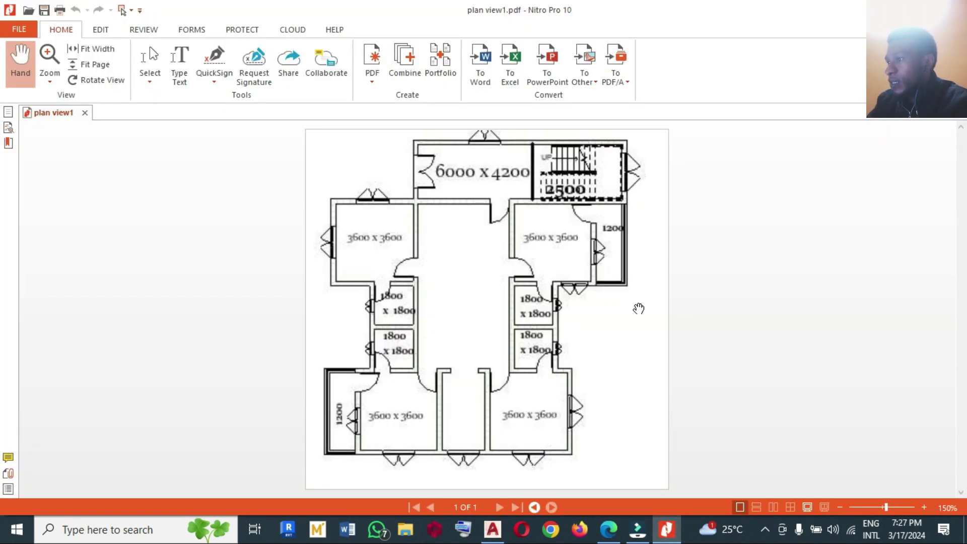
left_click(666, 530)
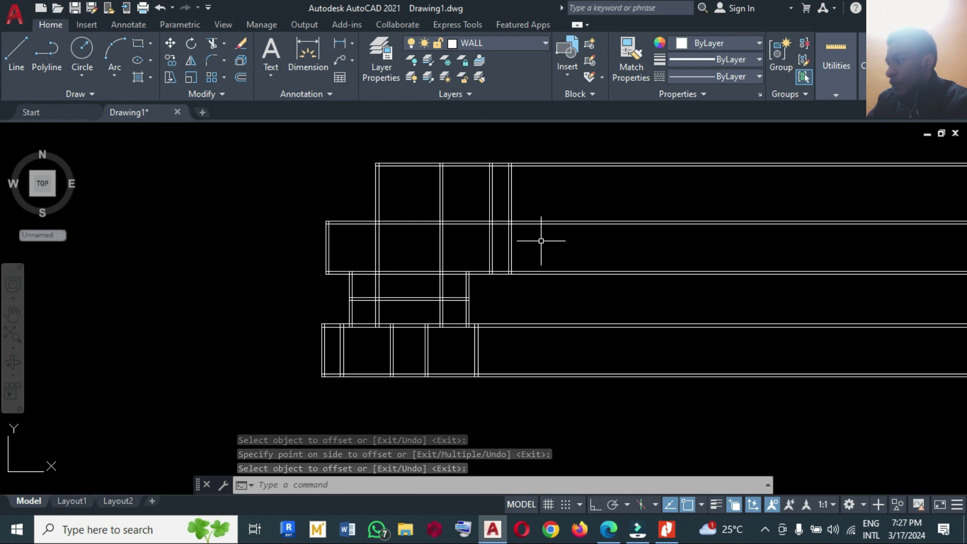
Trim the vertical line above the horizontal ray along the wall top
left_click(515, 222)
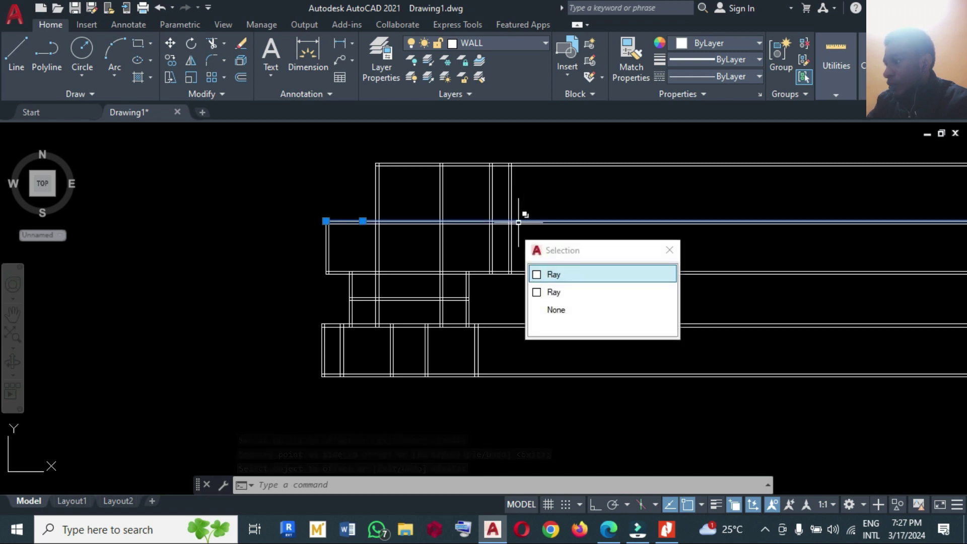
left_click(579, 277)
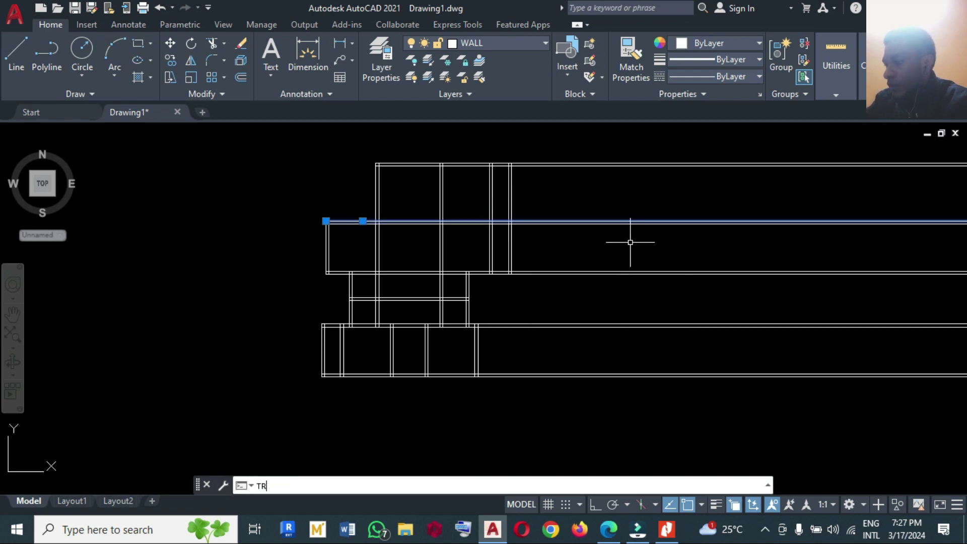
key("Return")
left_click_drag(502, 205, 427, 198)
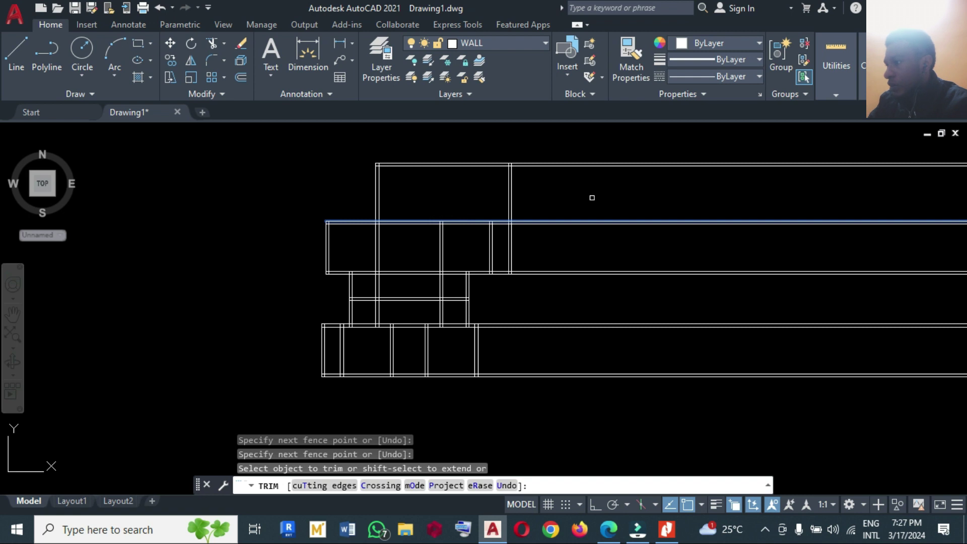
left_click(556, 249)
key("Escape")
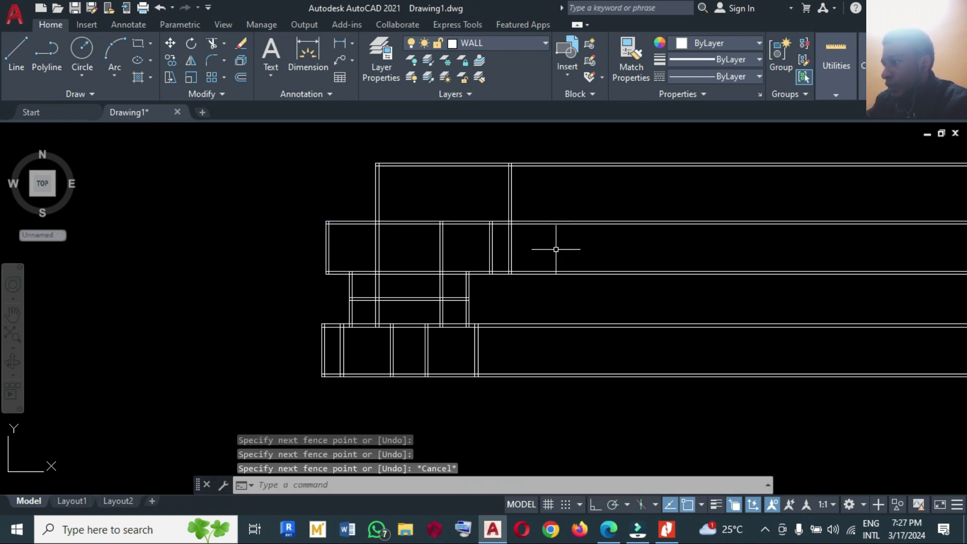
Try trimming the lower block's lines past its right wall, then undo that cut
left_click(478, 343)
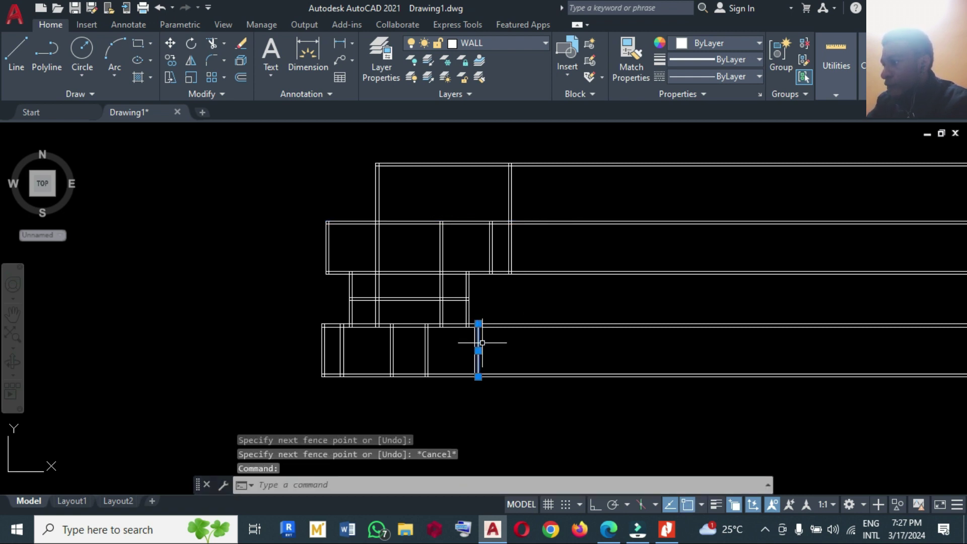
type("TR")
key("Return")
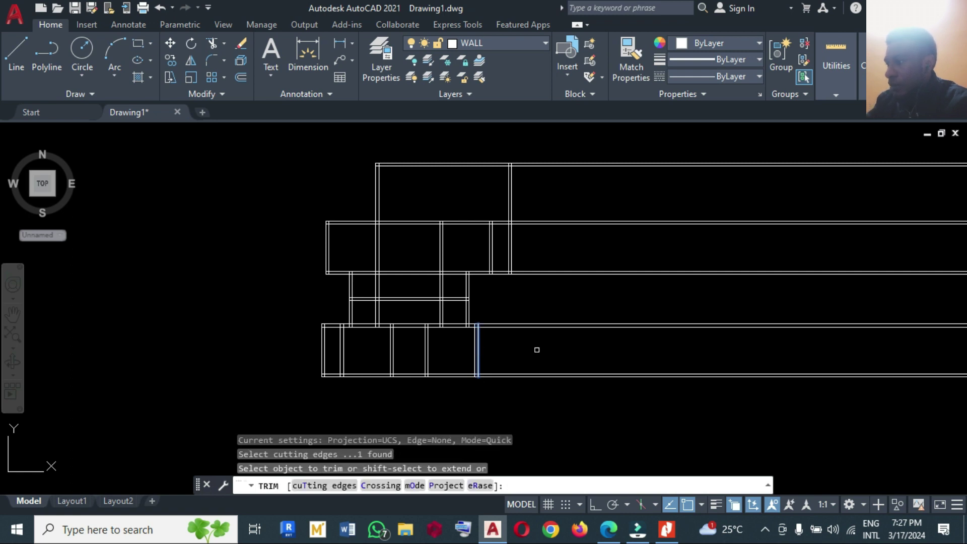
mouse_move(546, 396)
left_mouse_down()
mouse_move(527, 307)
mouse_move(568, 174)
mouse_move(555, 307)
left_mouse_up()
key("ctrl+z")
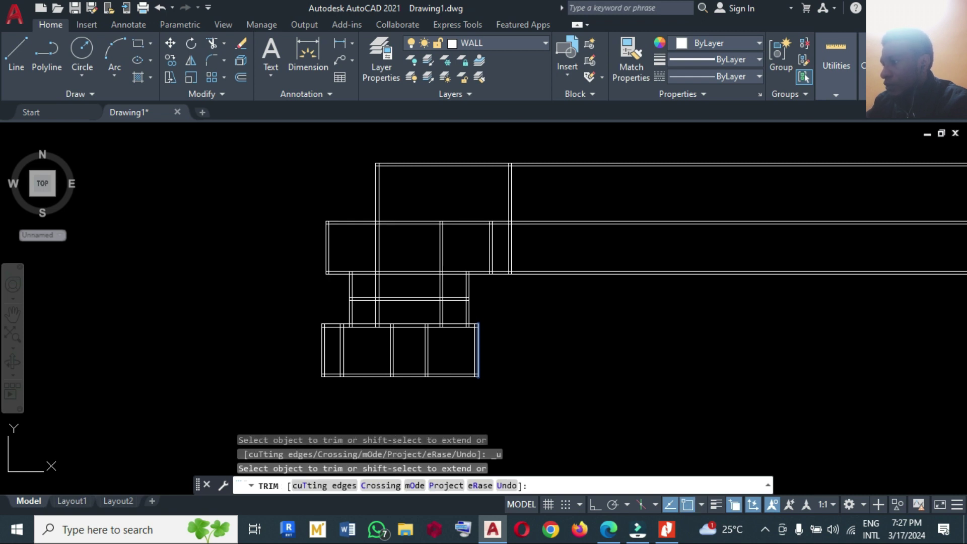
key("Escape")
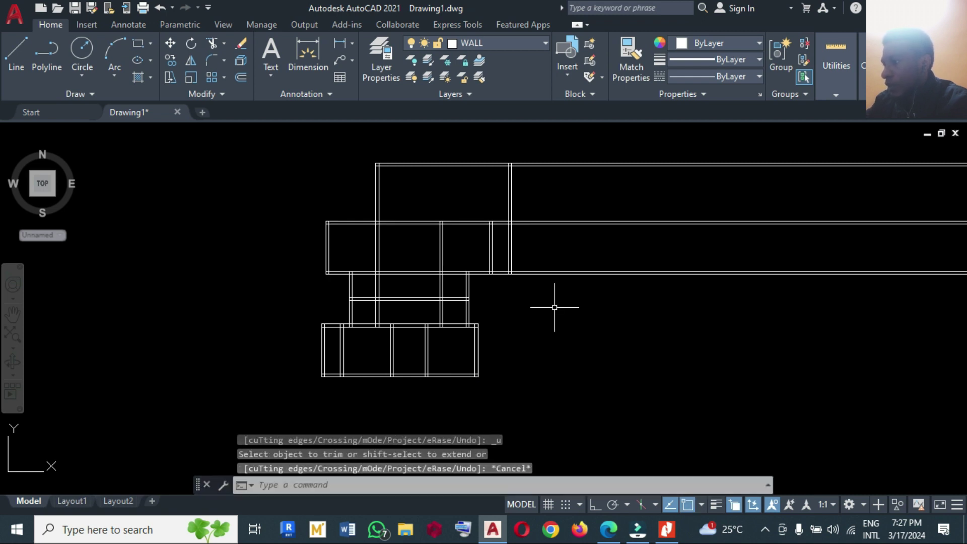
Trim the horizontal walls extending past the outer right vertical wall line
left_click(512, 262)
left_click(568, 309)
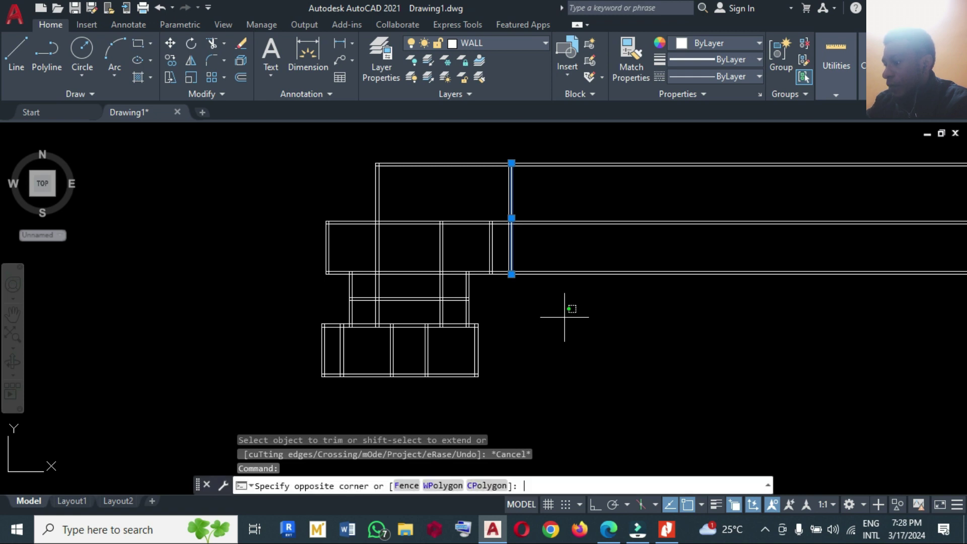
type("TR")
key("Return")
left_click_drag(583, 317, 570, 151)
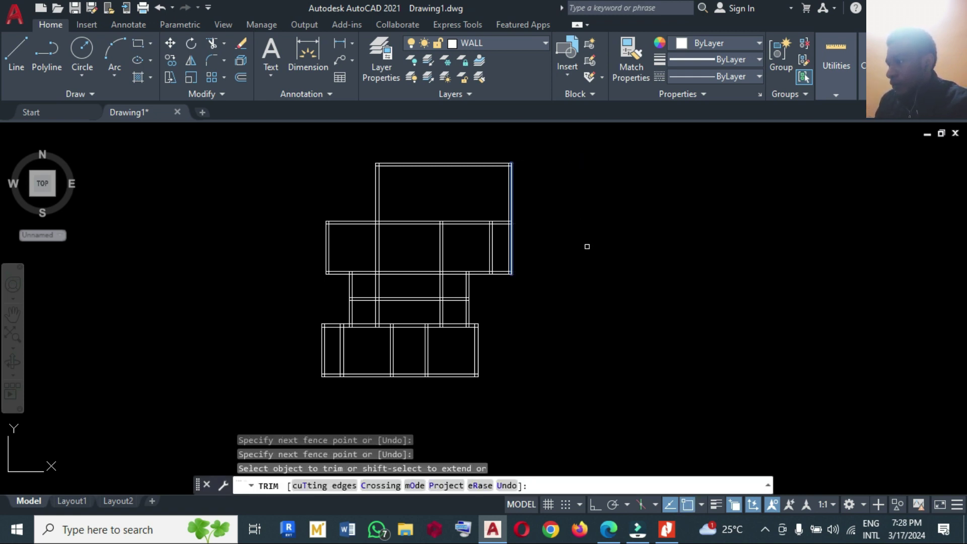
key("Return")
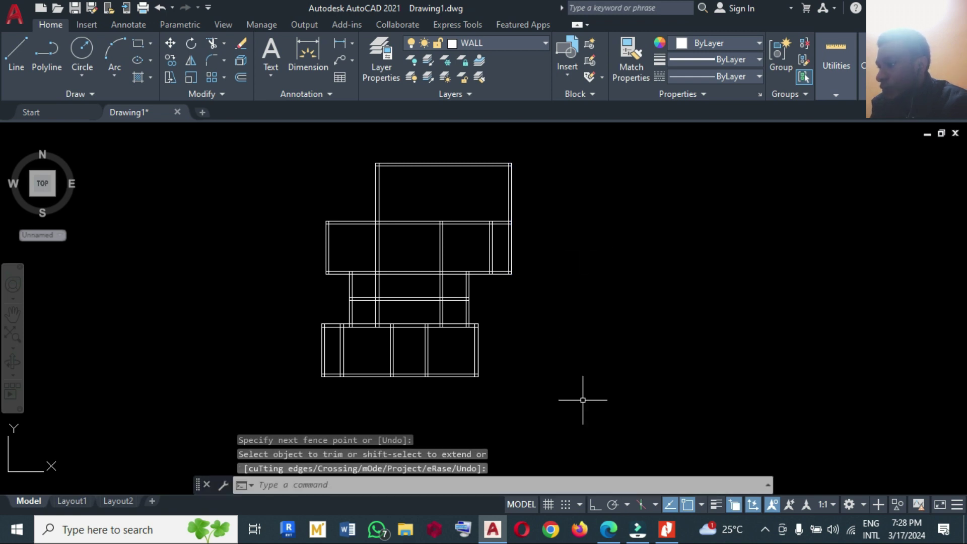
Compare the PDF floor plan with the AutoCAD drawing
left_click(666, 530)
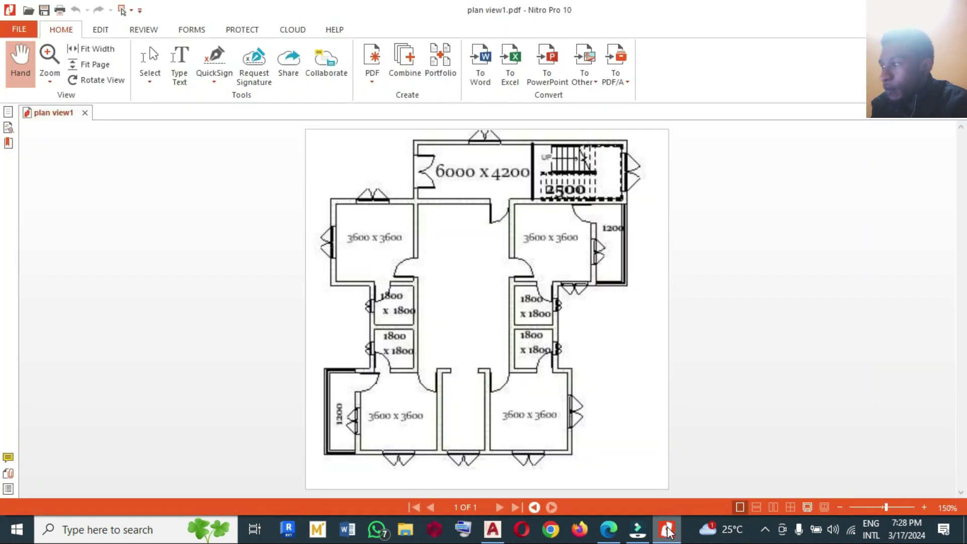
left_click(666, 530)
left_click(666, 529)
left_click(666, 530)
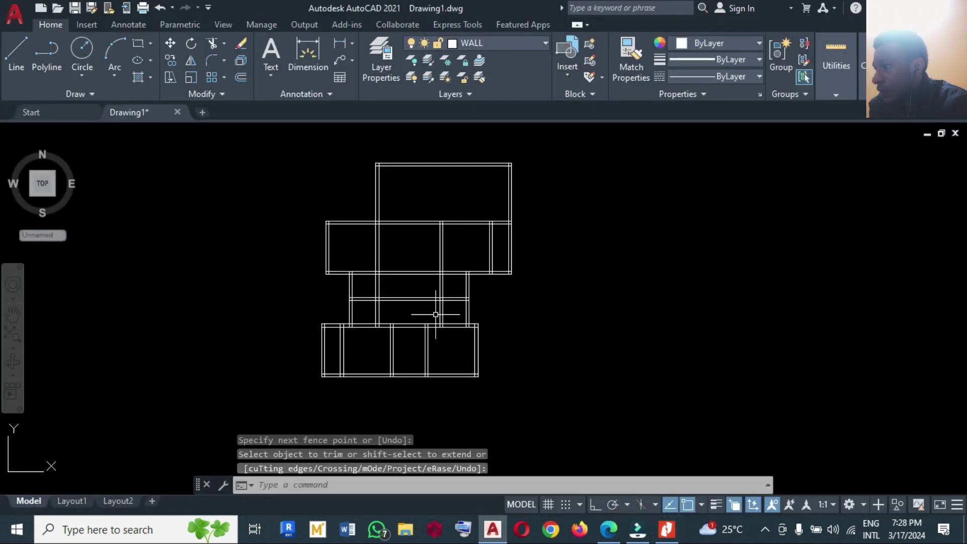
Trim the horizontal wall lines crossing the corridor, using its two vertical walls as cutting edges
key("Escape")
left_click(379, 253)
left_click(440, 254)
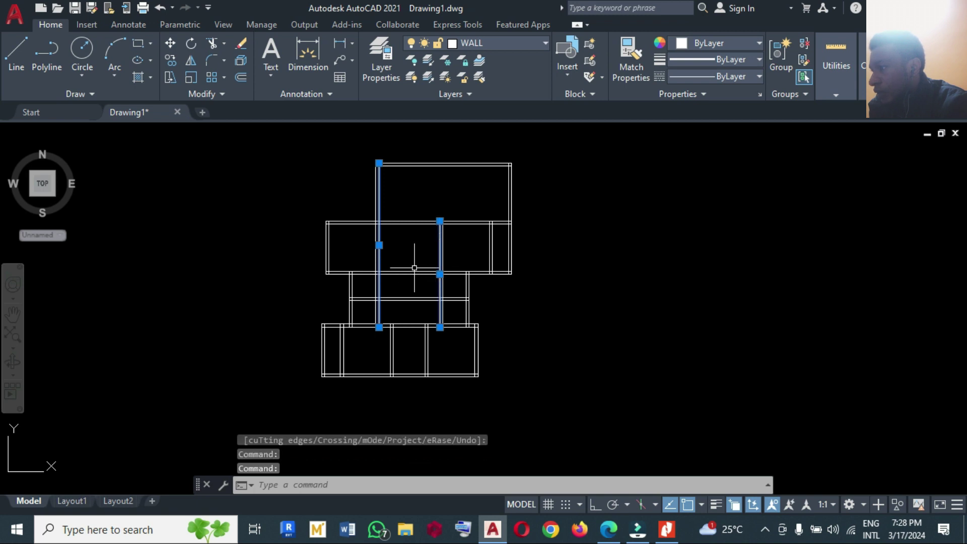
type("tr")
key("Return")
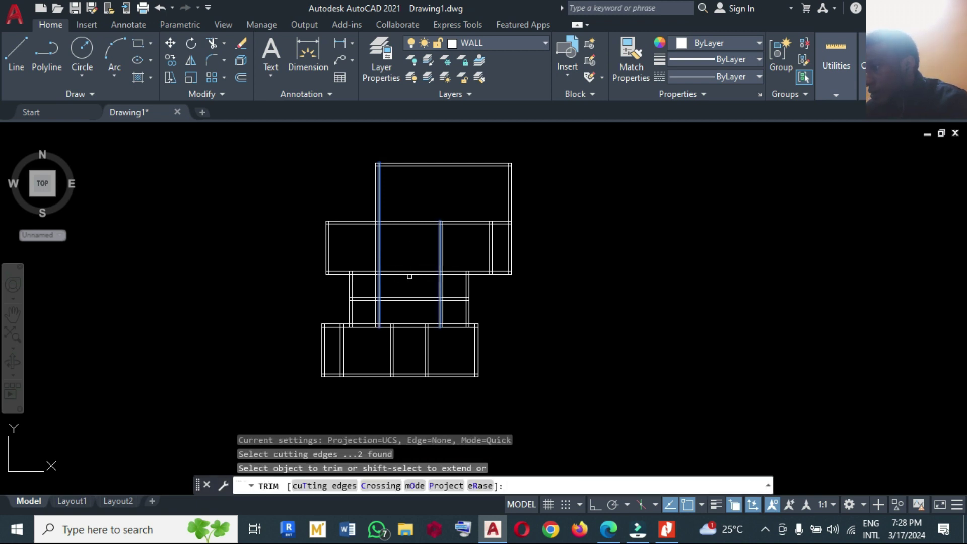
left_click_drag(411, 314, 410, 263)
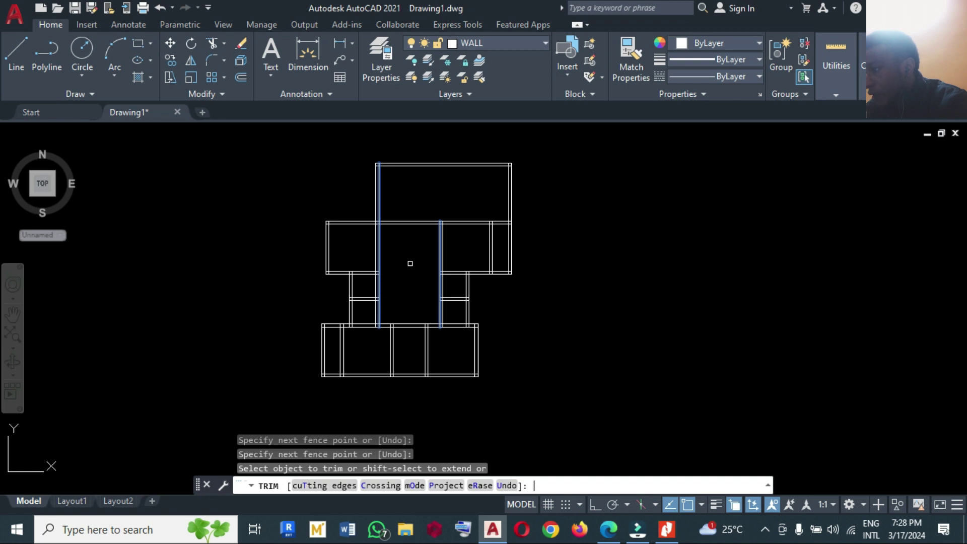
key("Return")
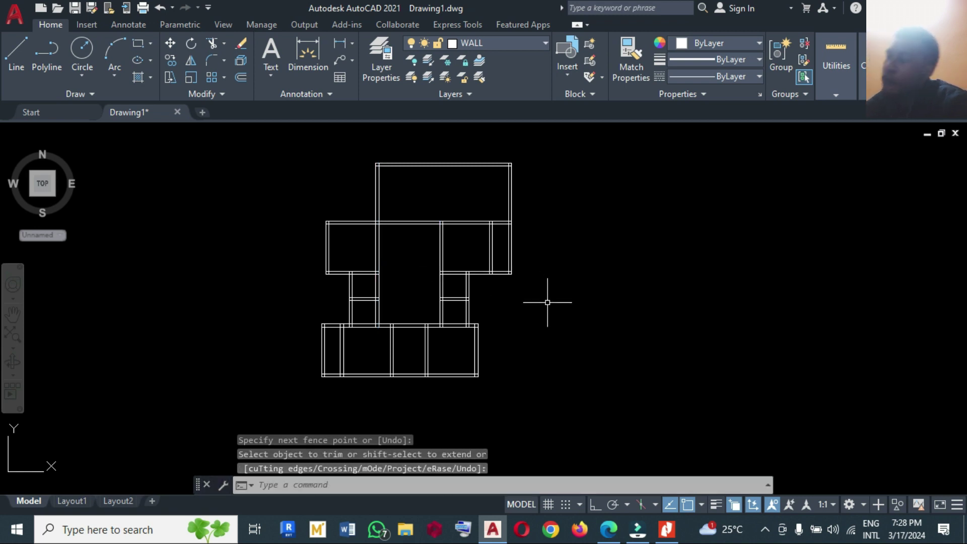
Check the PDF floor plan against the AutoCAD drawing several times
left_click(662, 532)
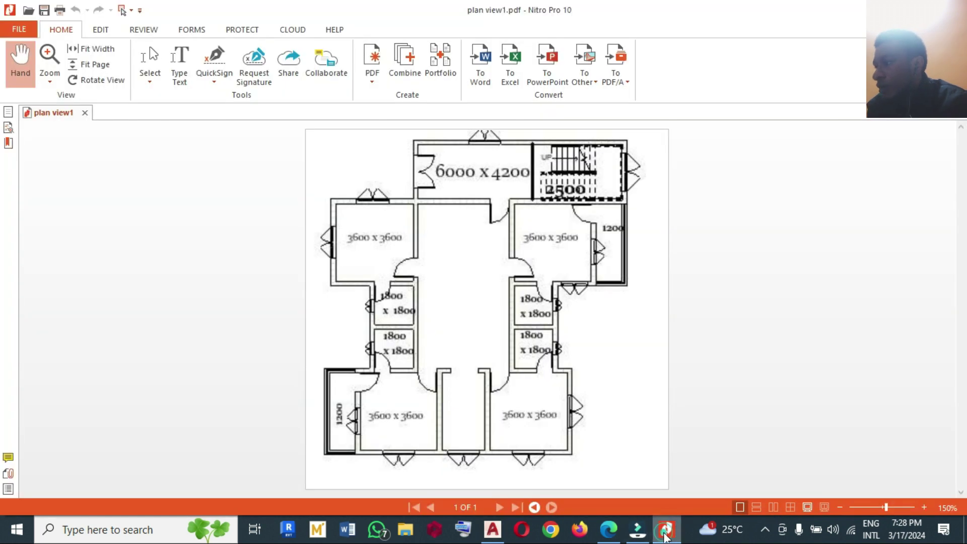
left_click(665, 533)
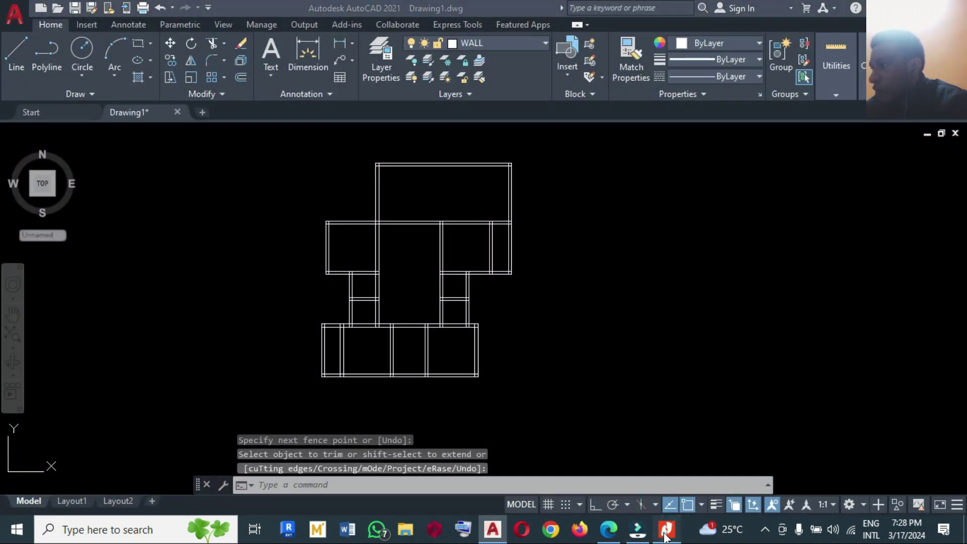
left_click(665, 533)
left_click(665, 533)
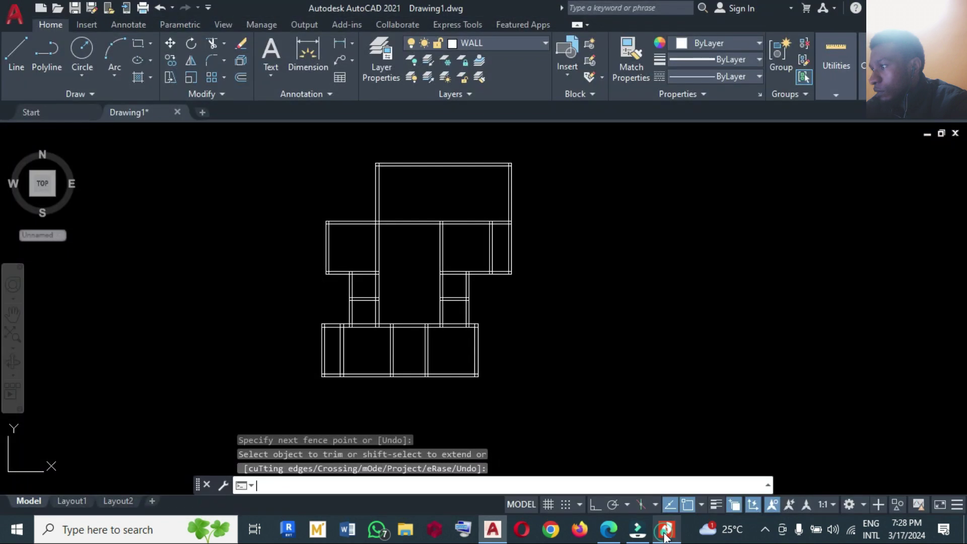
left_click(665, 533)
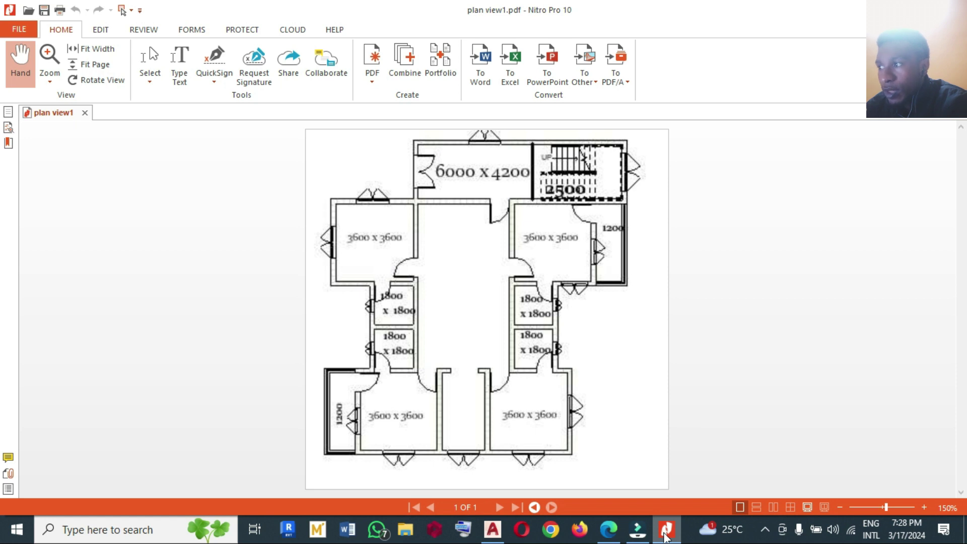
left_click(664, 532)
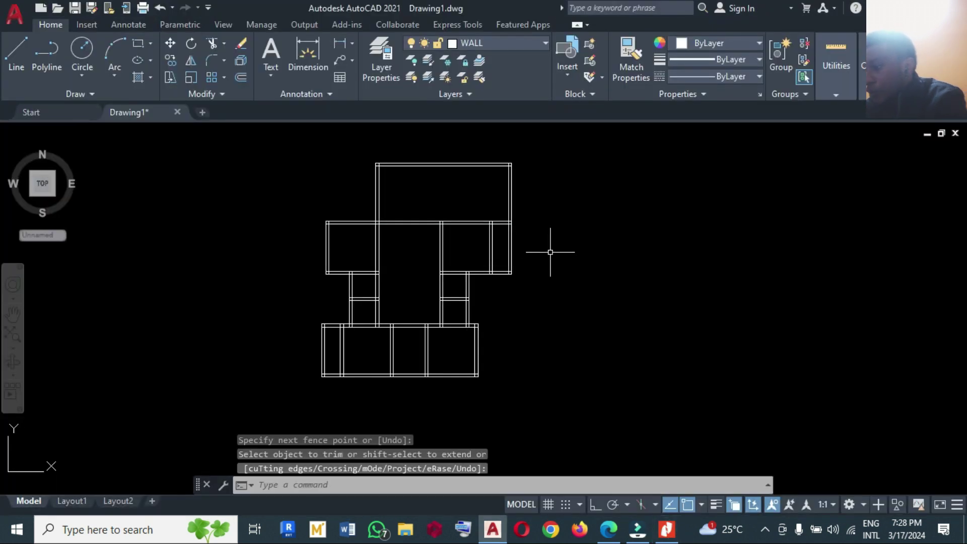
left_click(665, 530)
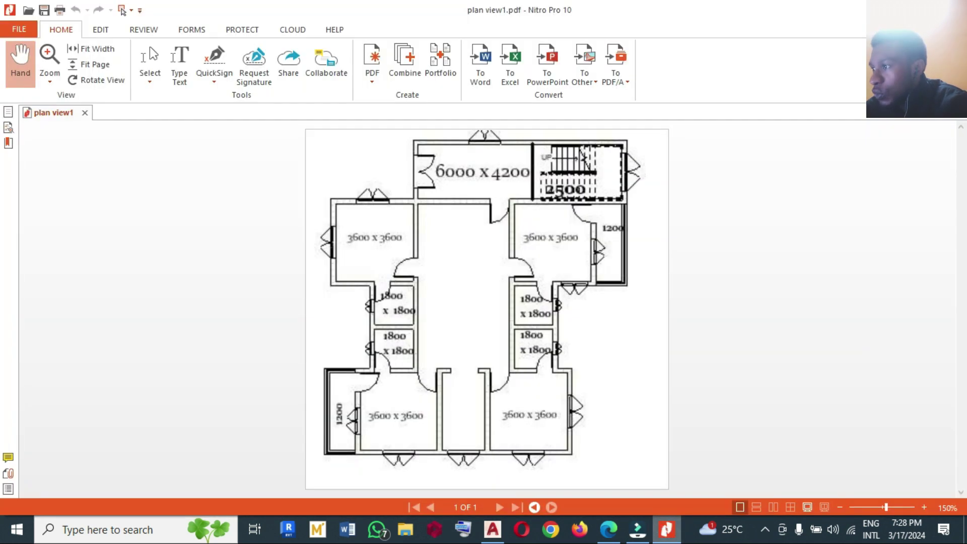
left_click(666, 529)
Offset the top room's right wall 2500 inward as a partition, then bring up the PDF plan
type("o")
key("Return")
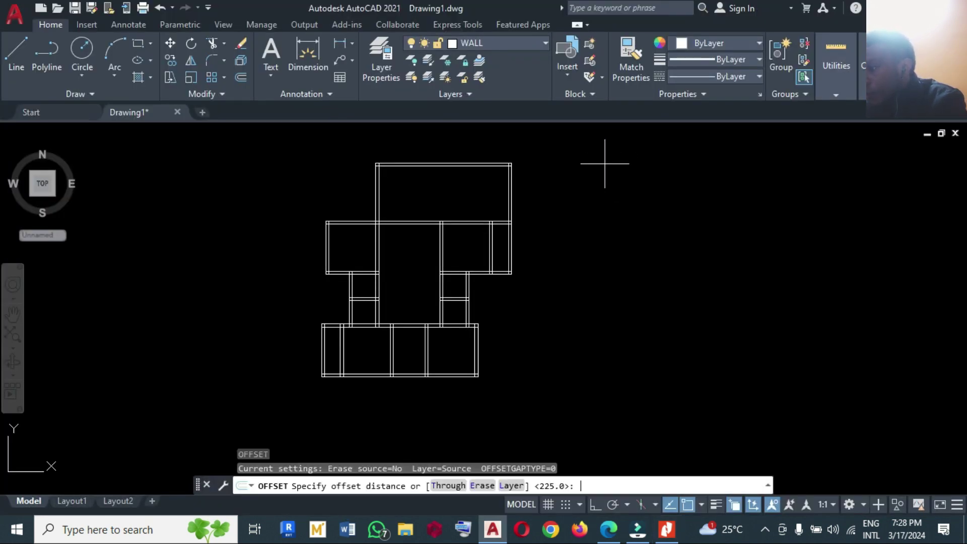
type("2500")
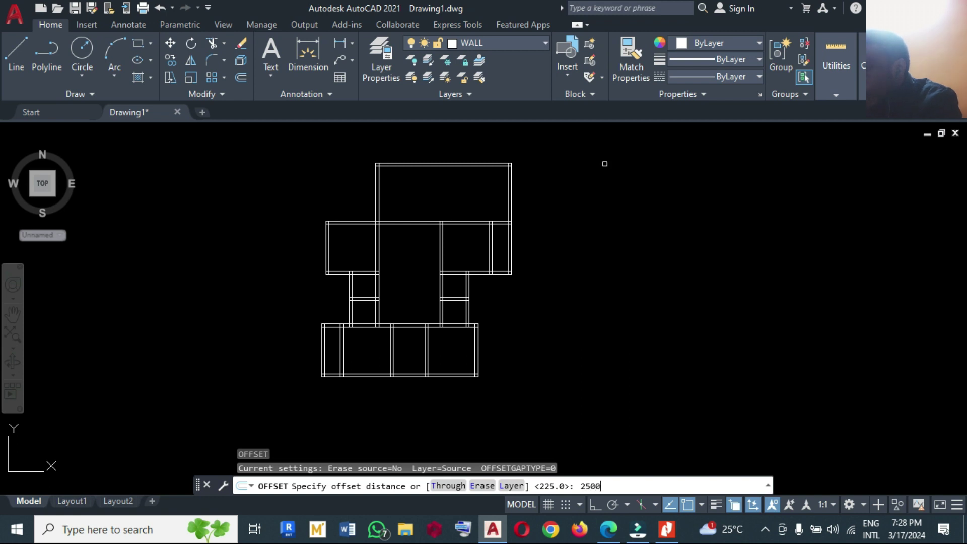
key("Return")
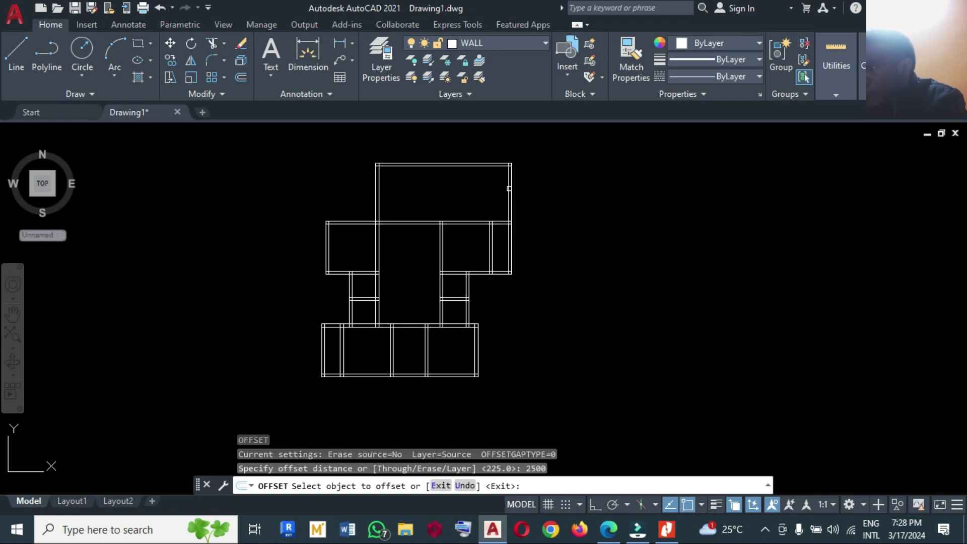
left_click(509, 189)
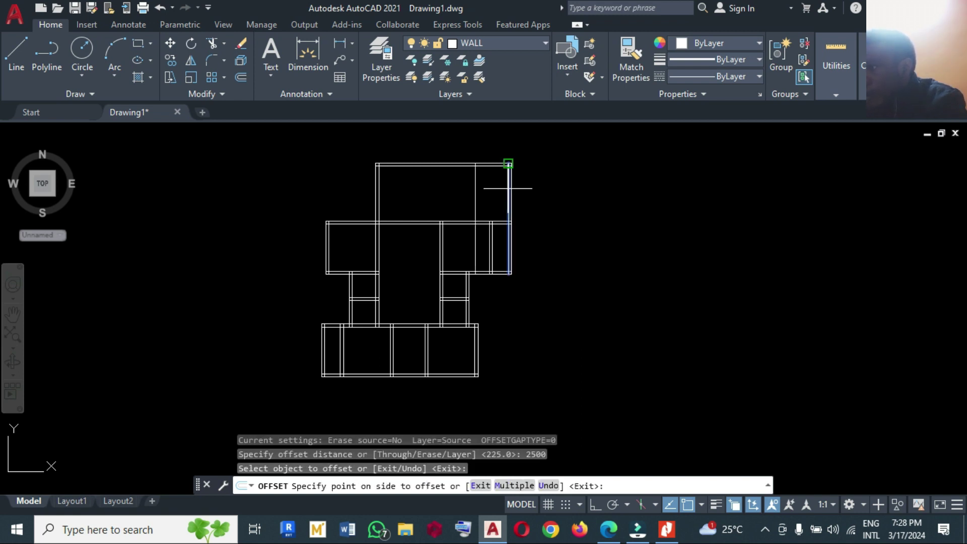
left_click(449, 191)
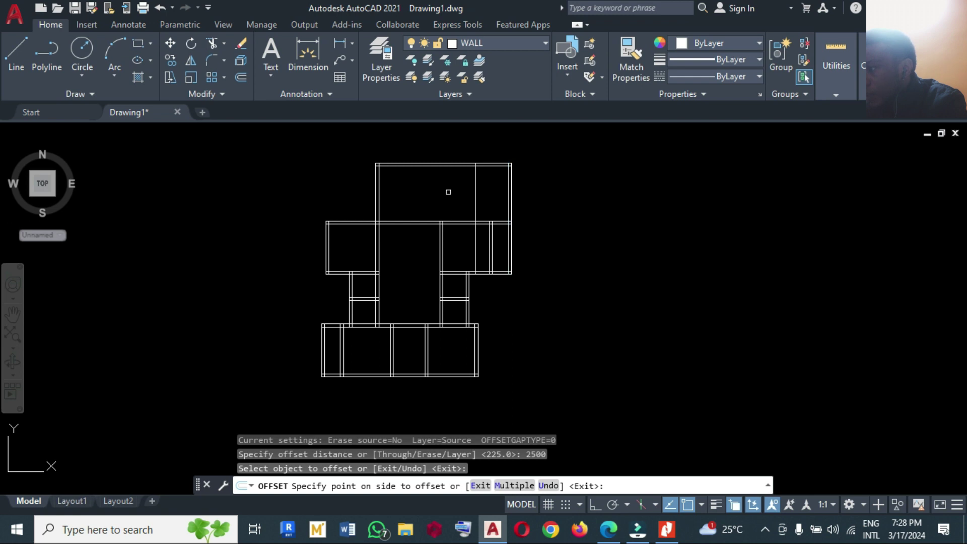
left_click(666, 529)
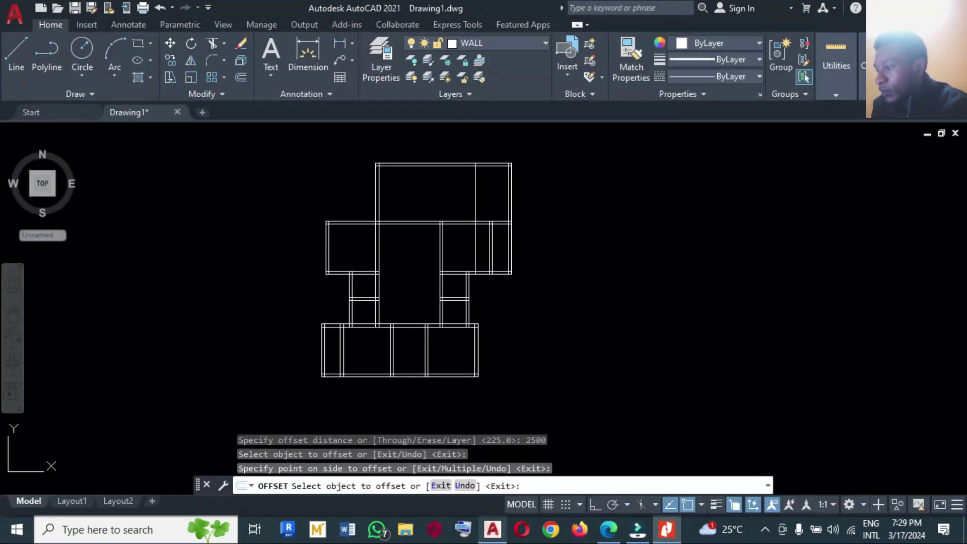
Erase the trial 2500 partition line in the top room
left_click(492, 529)
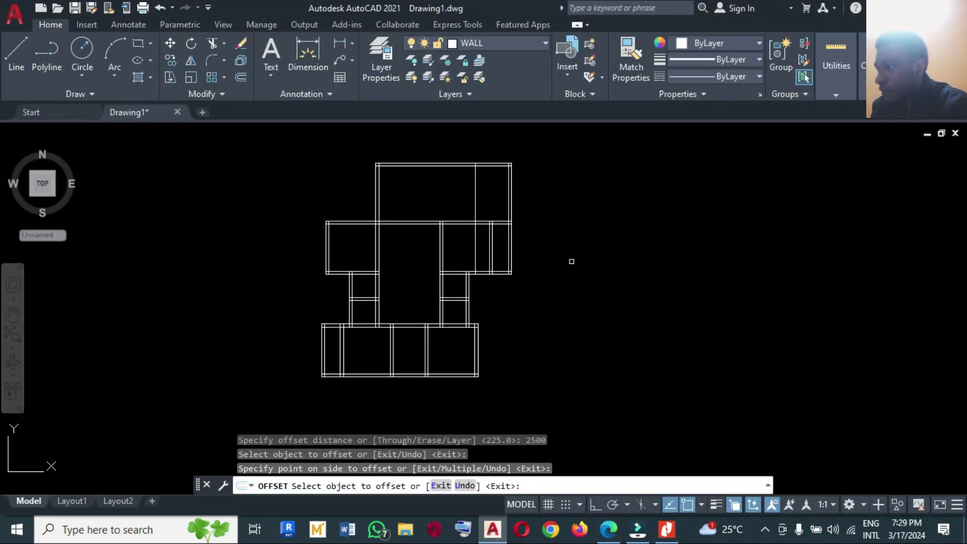
key("Escape")
type("e")
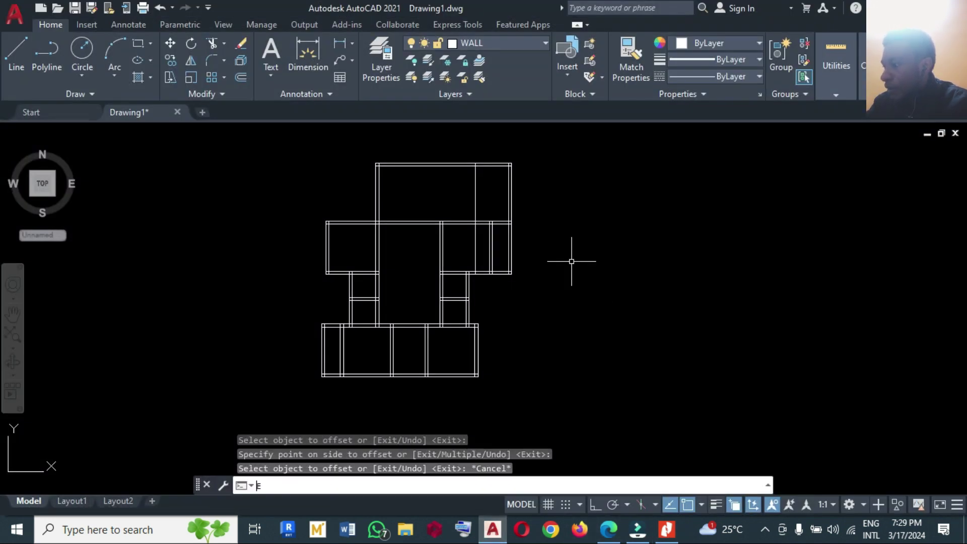
key("Return")
left_click(476, 199)
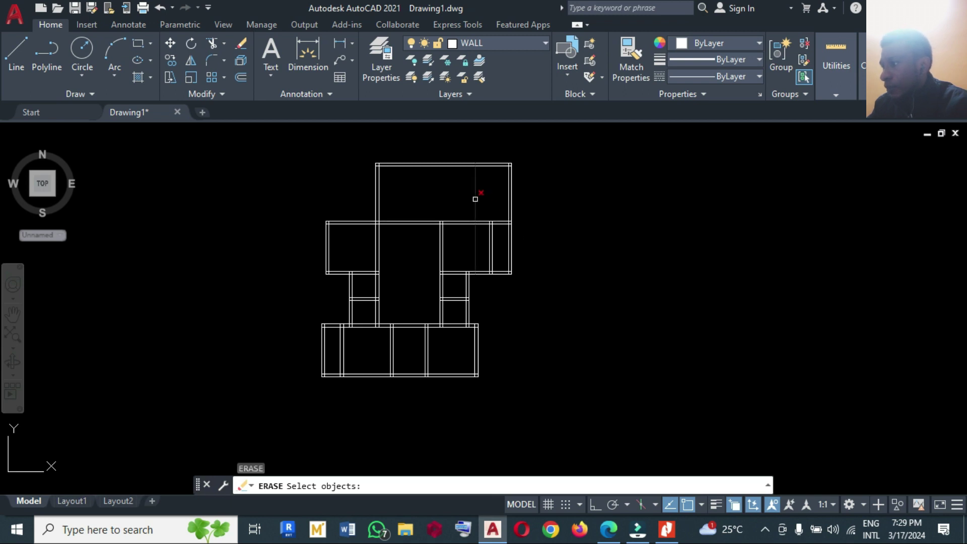
key("Return")
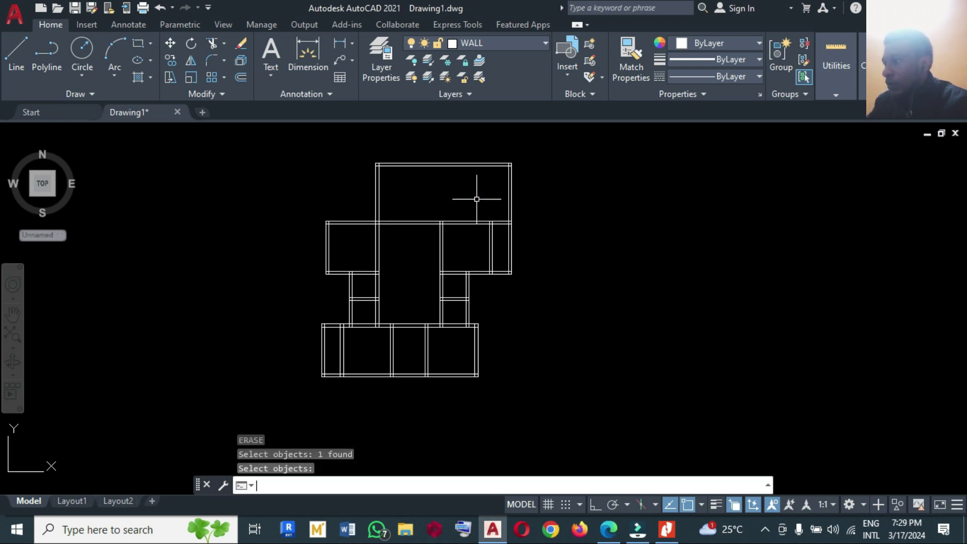
Offset the top room's right wall 1500 inward
type("o")
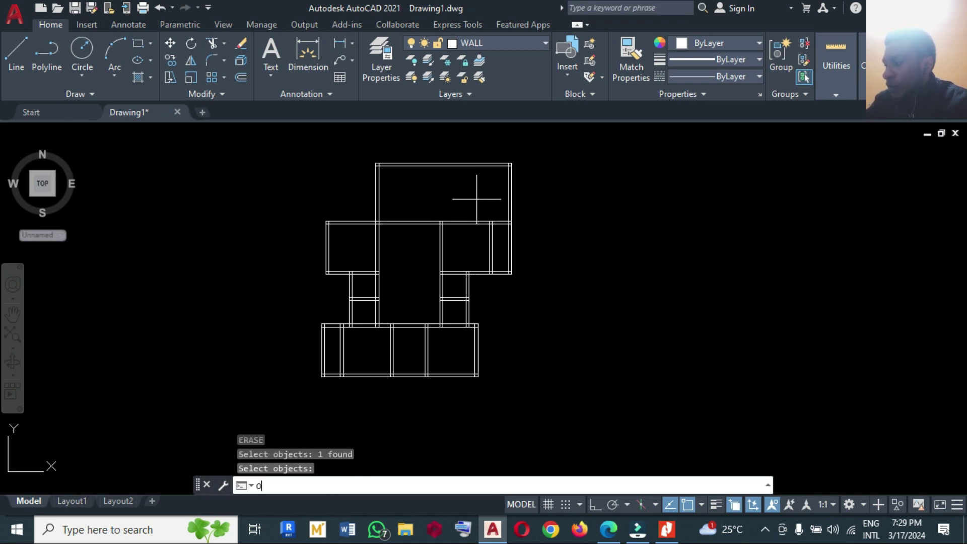
key("Return")
type("1500")
key("Return")
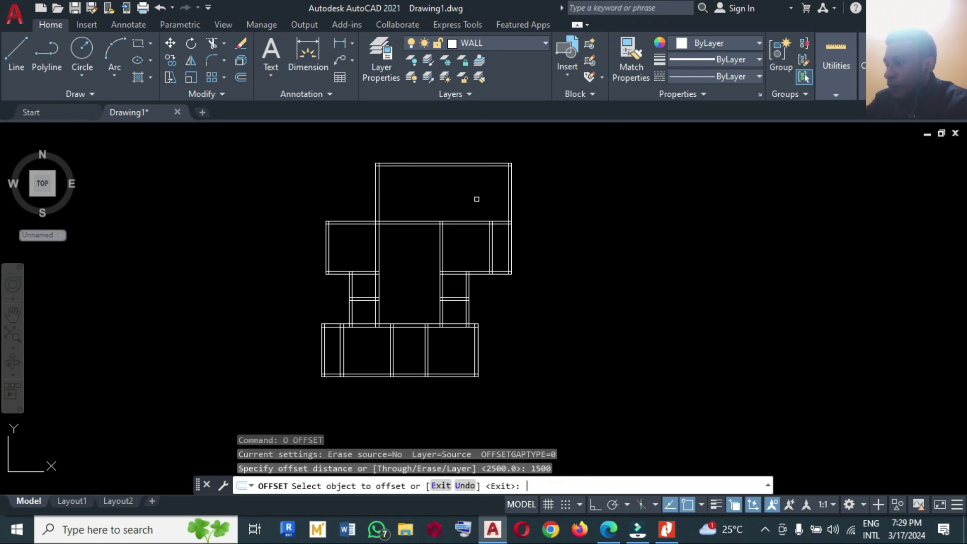
left_click(507, 199)
left_click(475, 201)
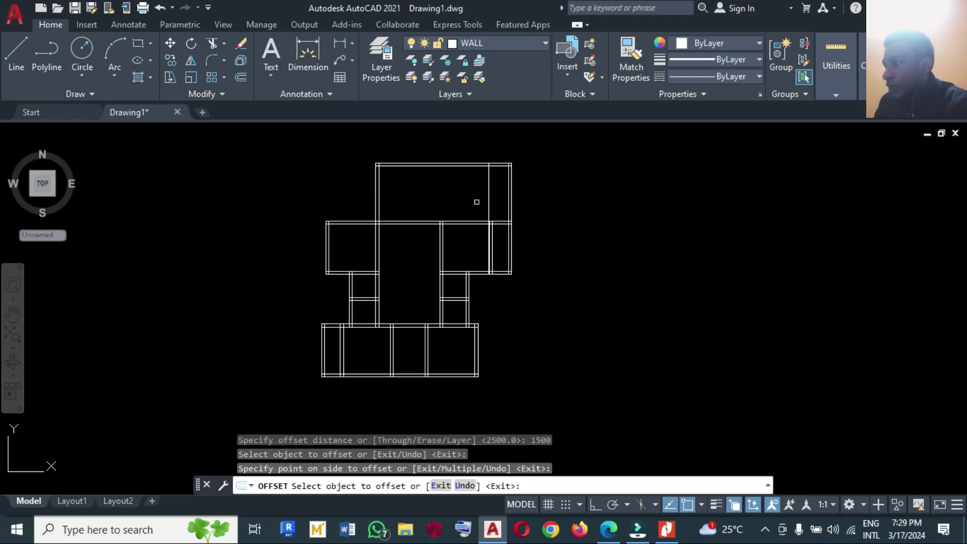
key("Escape")
Offset the 1500 line a further 2500 to the left as the stair partition
type("o")
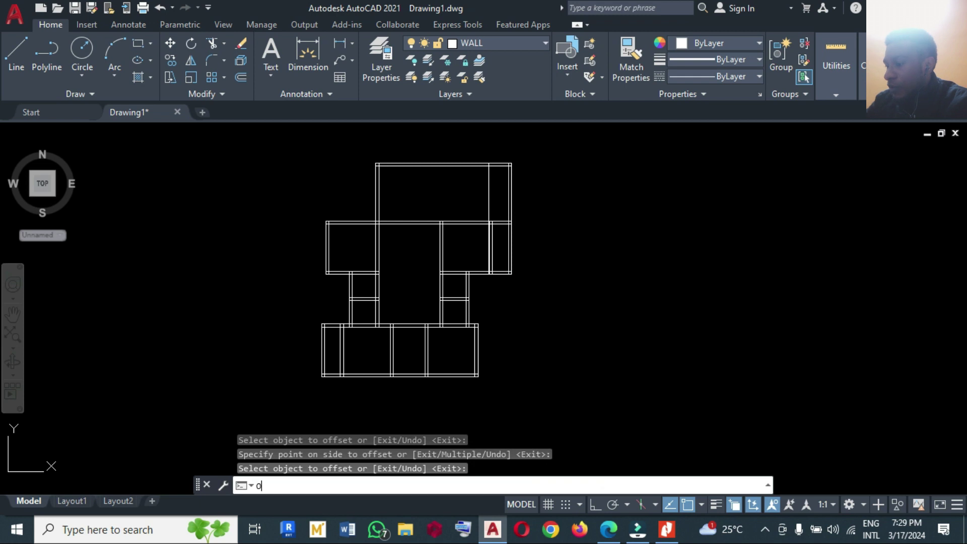
key("Return")
type("2500")
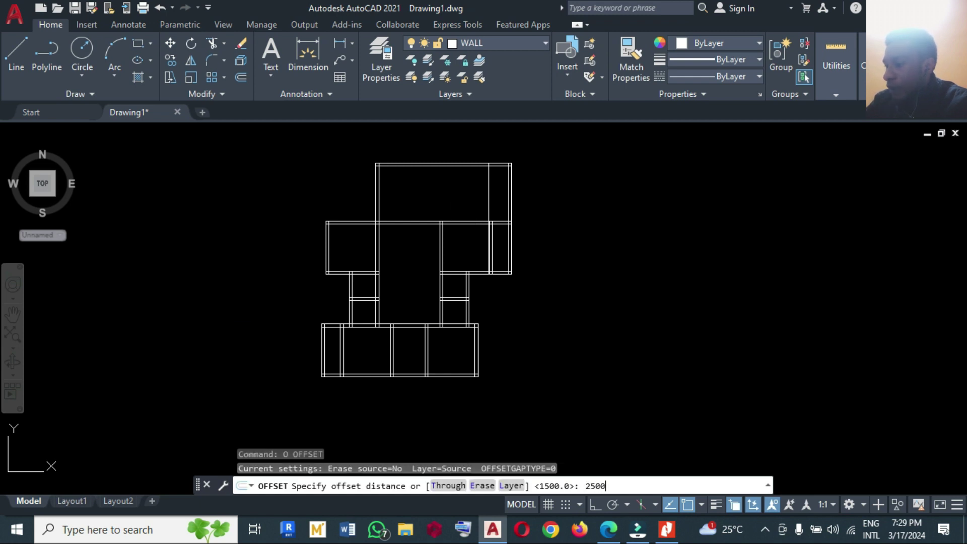
key("Return")
left_click(488, 201)
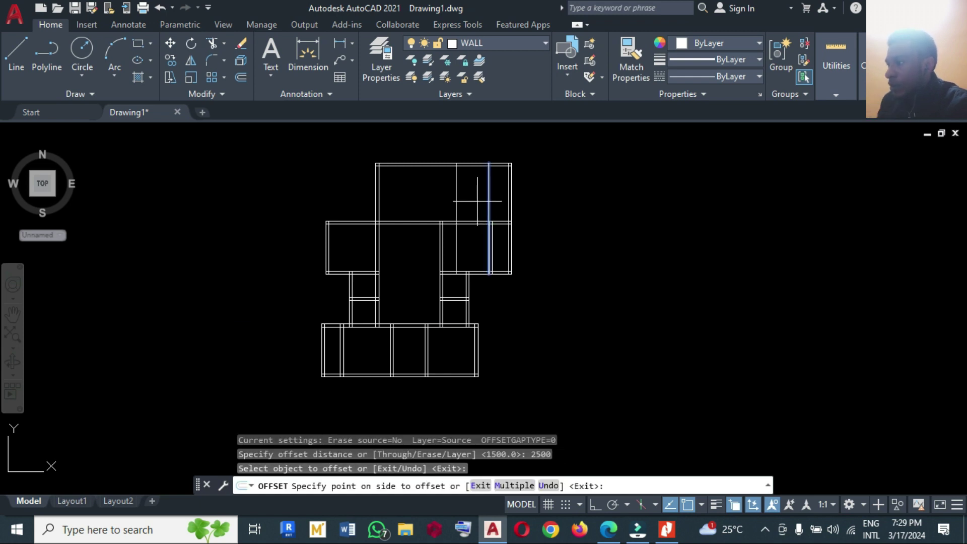
left_click(439, 199)
key("Return")
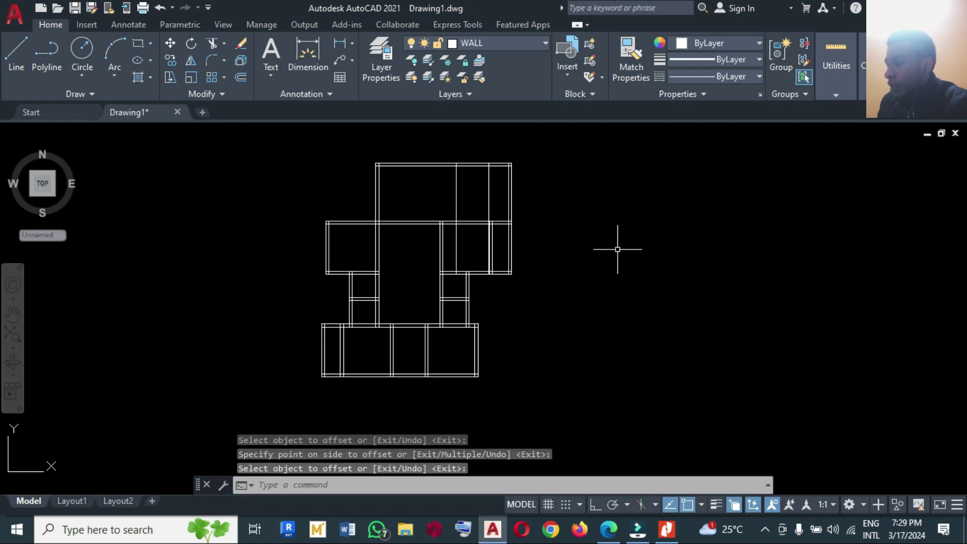
Erase the temporary 1500 offset line
type("e")
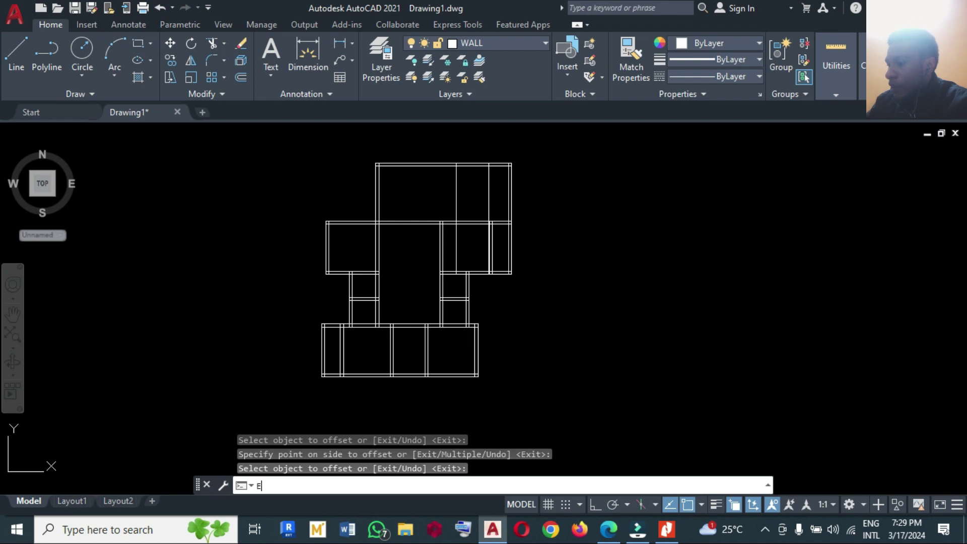
key("Return")
left_click(488, 205)
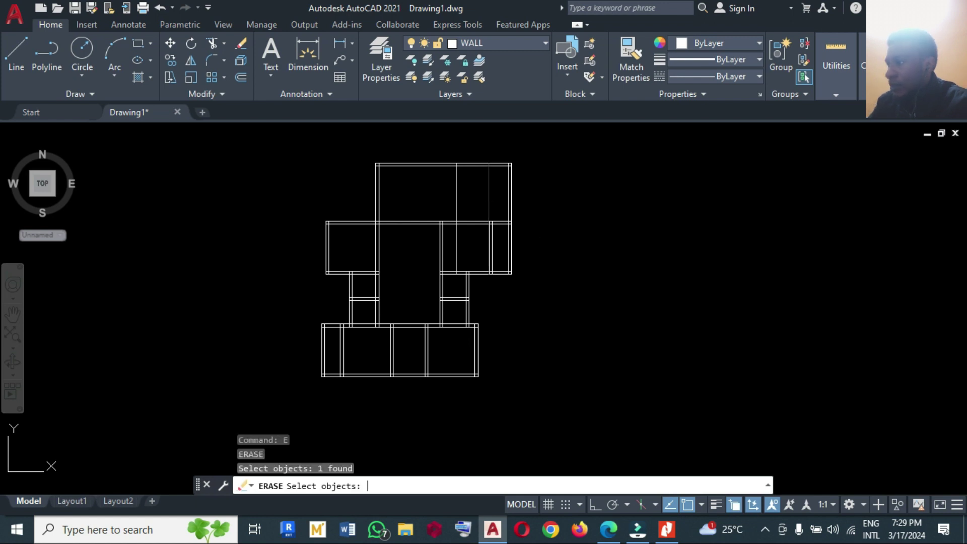
key("Return")
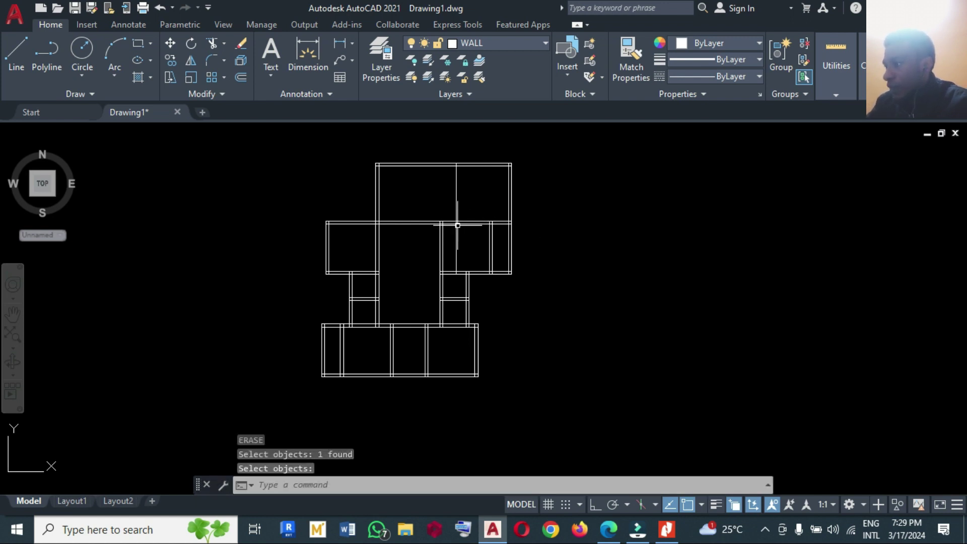
Trim the partition's part below the top room's lower wall, leaving one clean dividing line
left_click(458, 224)
type("TR")
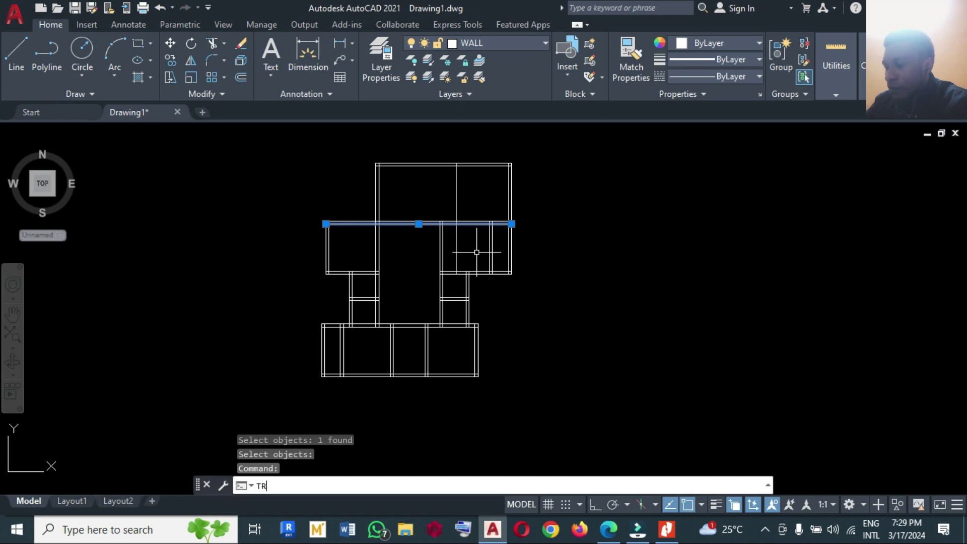
key("Return")
left_click(458, 246)
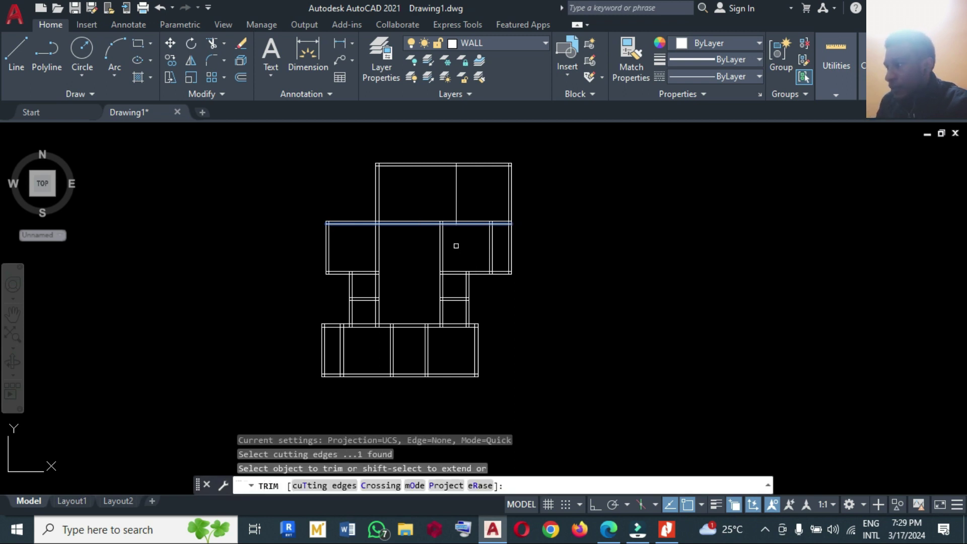
key("Return")
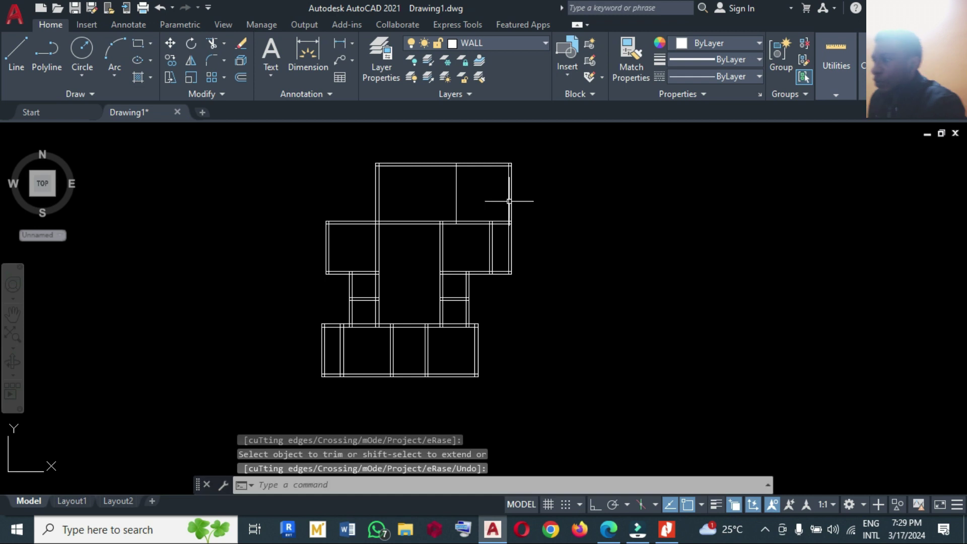
mouse_move(474, 194)
left_mouse_down()
mouse_move(494, 200)
mouse_move(491, 183)
mouse_move(492, 191)
left_mouse_up()
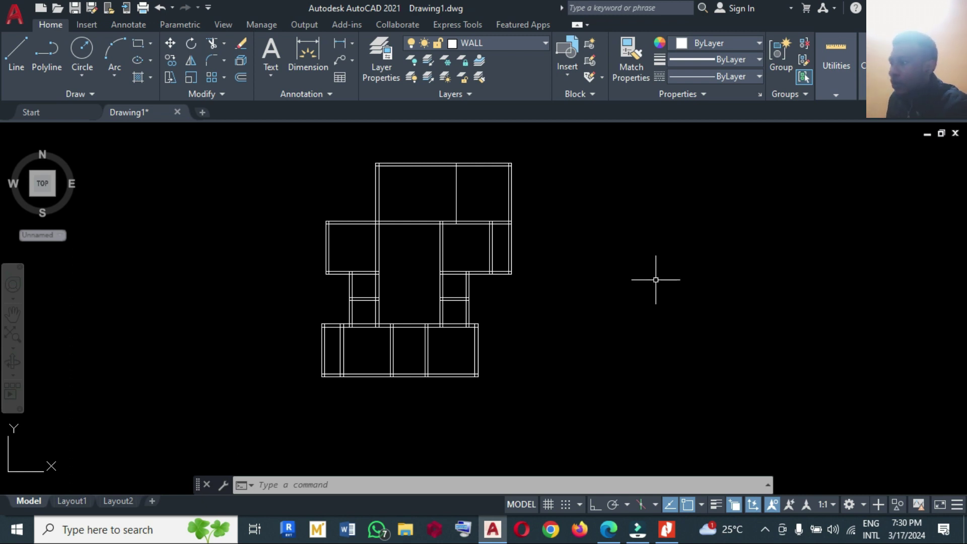
Trim the wall overlaps at the top-left and top-right corners and the middle junction stubs
type("tr")
key("Return")
scroll(388, 161, "up", 4)
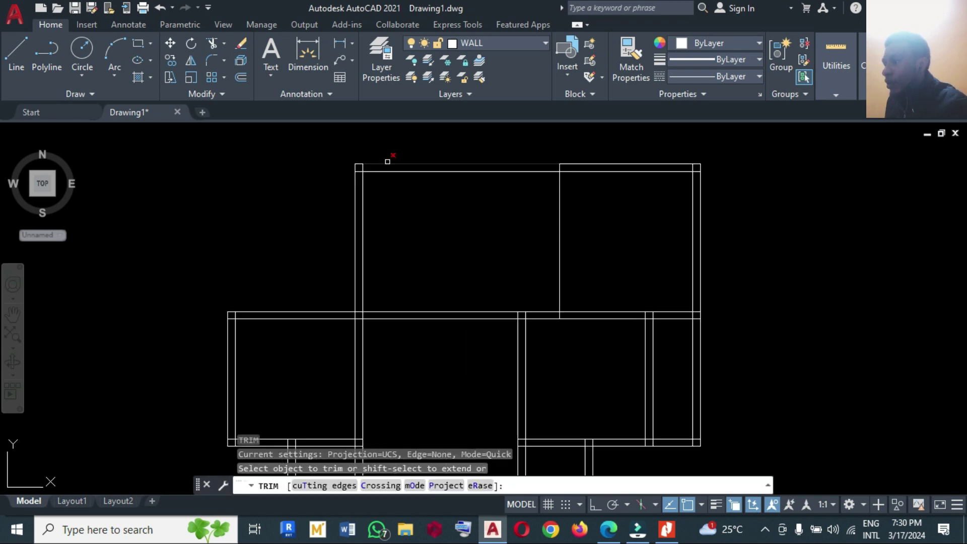
left_click(362, 168)
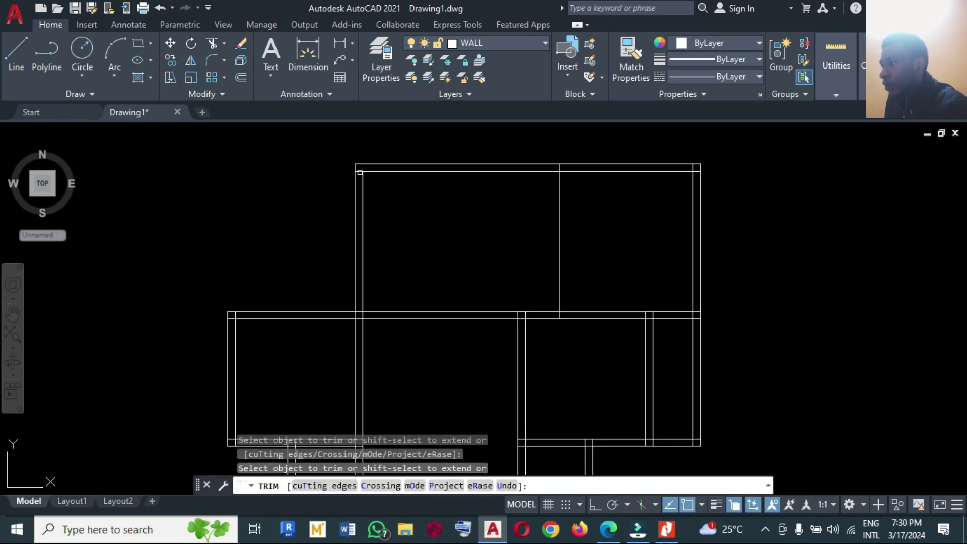
left_click(694, 167)
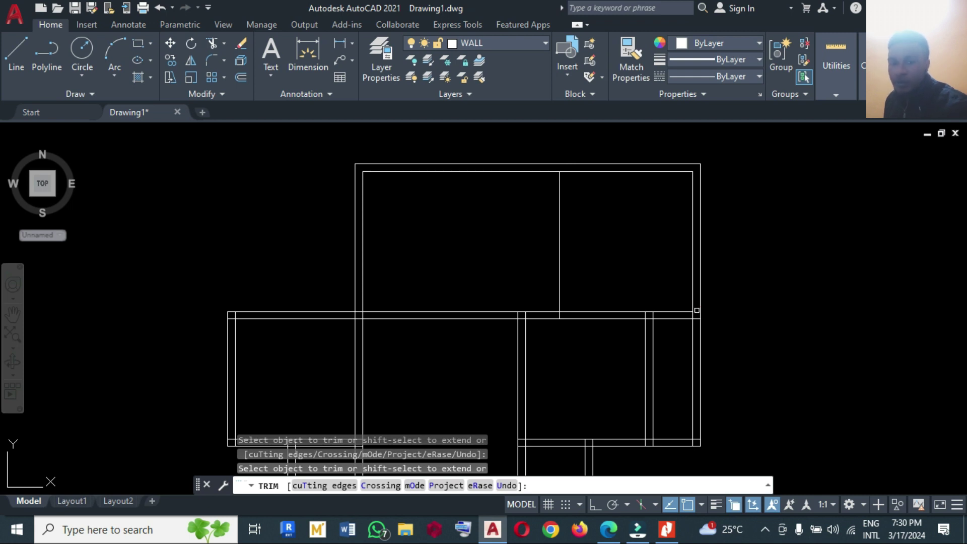
left_click(645, 315)
left_click(526, 316)
left_click(652, 315)
left_click(359, 317)
Trim the wall crossings and stubs at the lower and right-hand junctions and below the small room
left_click_drag(359, 317, 234, 317)
left_click(588, 443)
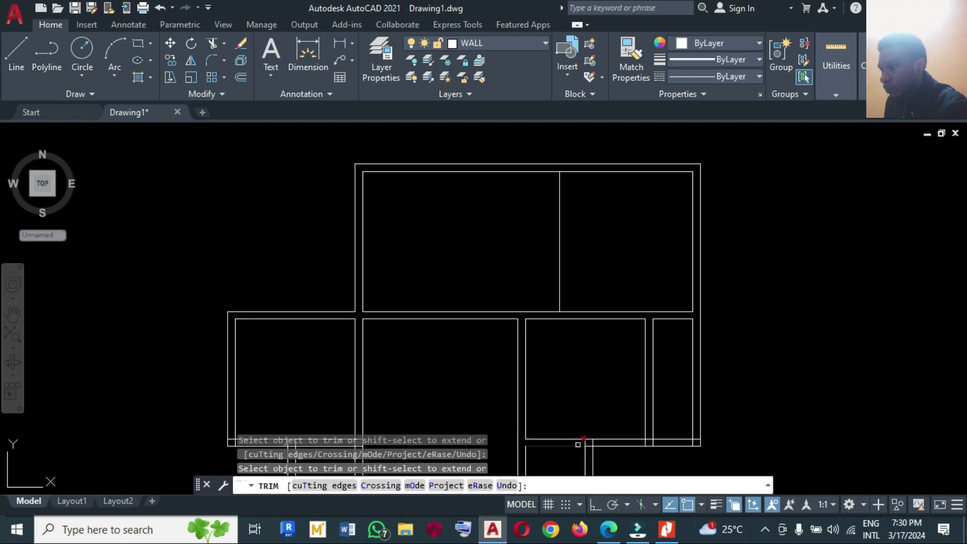
left_click(693, 439)
left_click(721, 459)
scroll(610, 202, "down", 2)
scroll(475, 272, "up", 4)
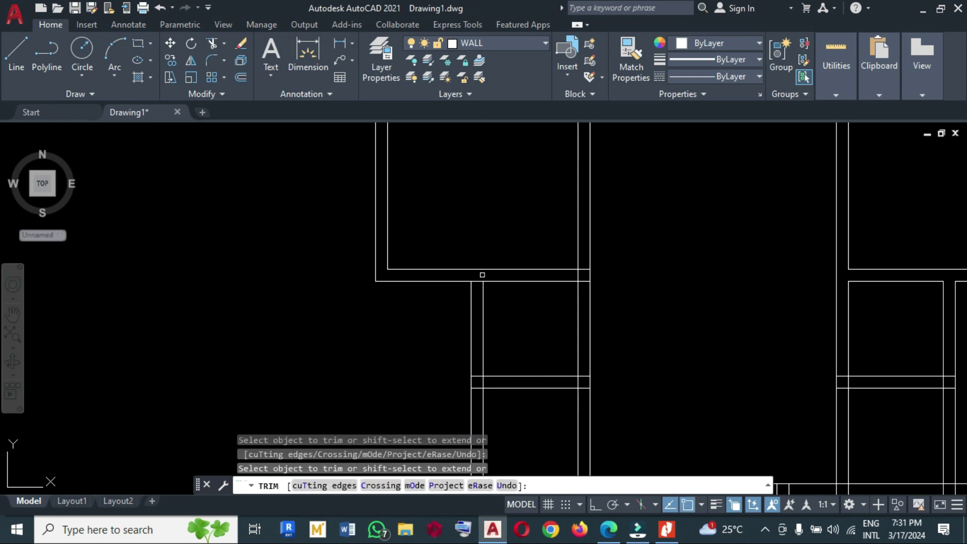
left_click_drag(476, 378, 567, 385)
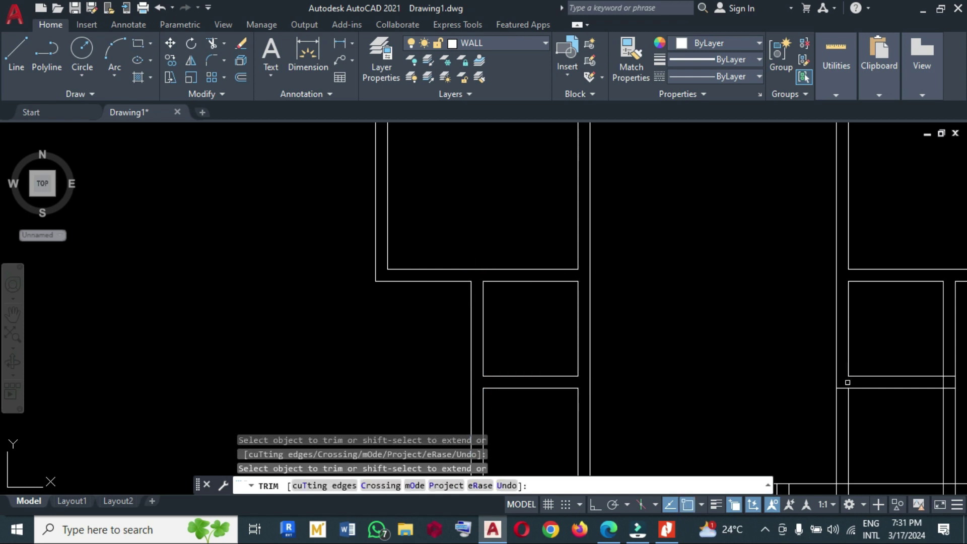
scroll(557, 360, "down", 2)
left_click(664, 366)
left_click(715, 421)
left_click(749, 366)
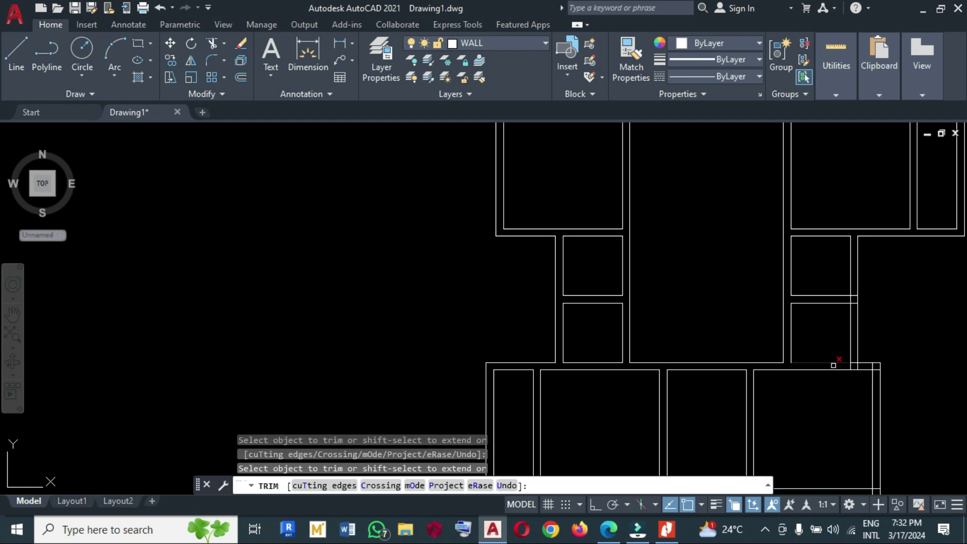
left_click(854, 366)
left_click(876, 367)
Trim the remaining stubs at the lower-left junction and bottom wall, then bring up the PDF plan
scroll(518, 406, "down", 2)
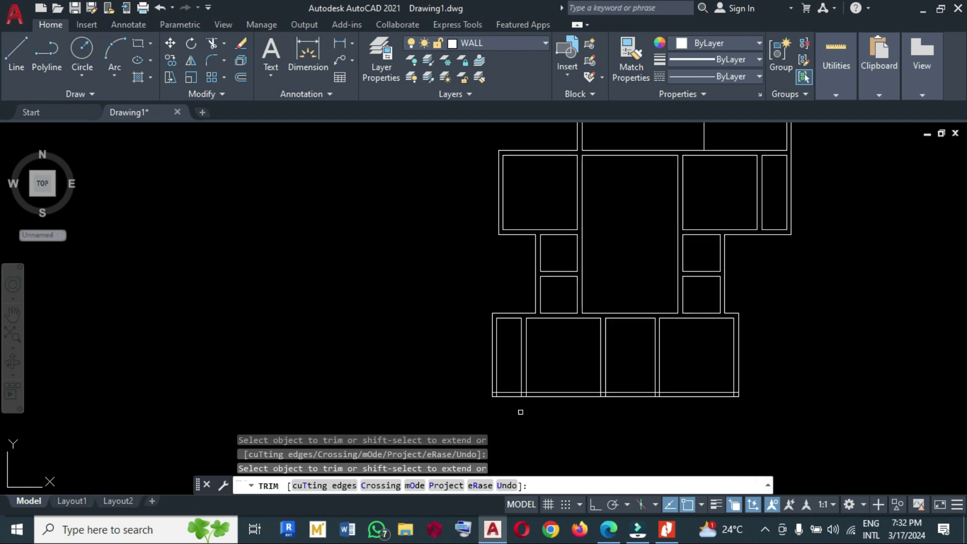
scroll(526, 391, "up", 2)
left_click(525, 391)
left_click(733, 390)
left_click(741, 391)
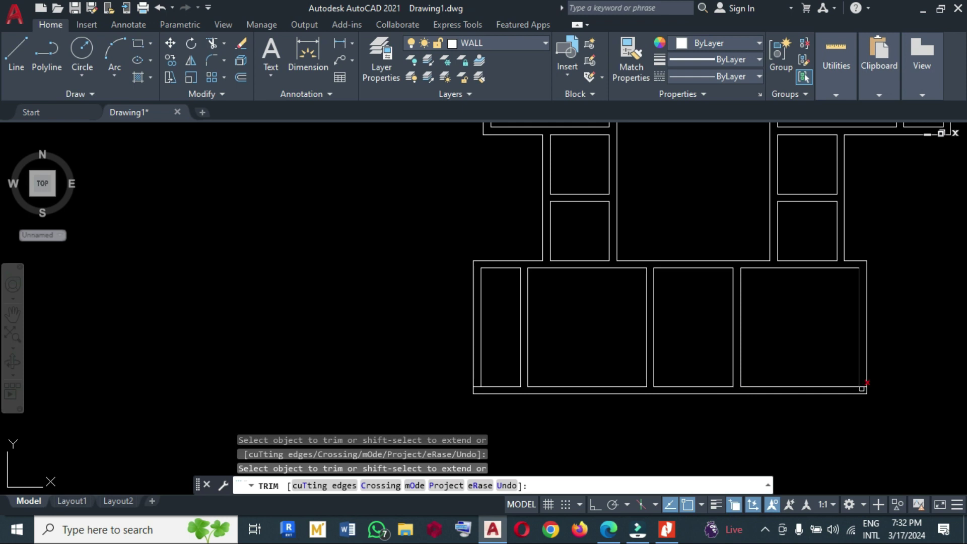
scroll(620, 411, "down", 2)
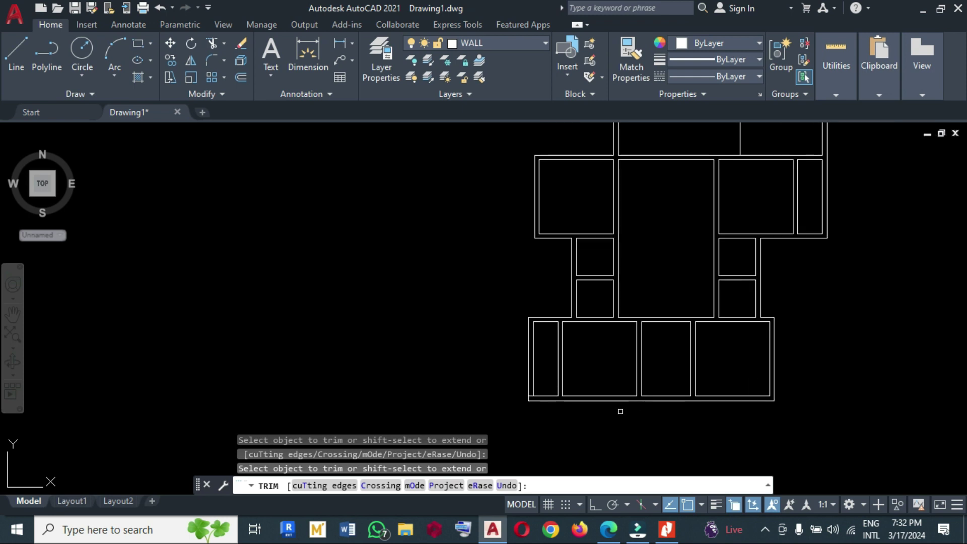
scroll(712, 341, "down", 1)
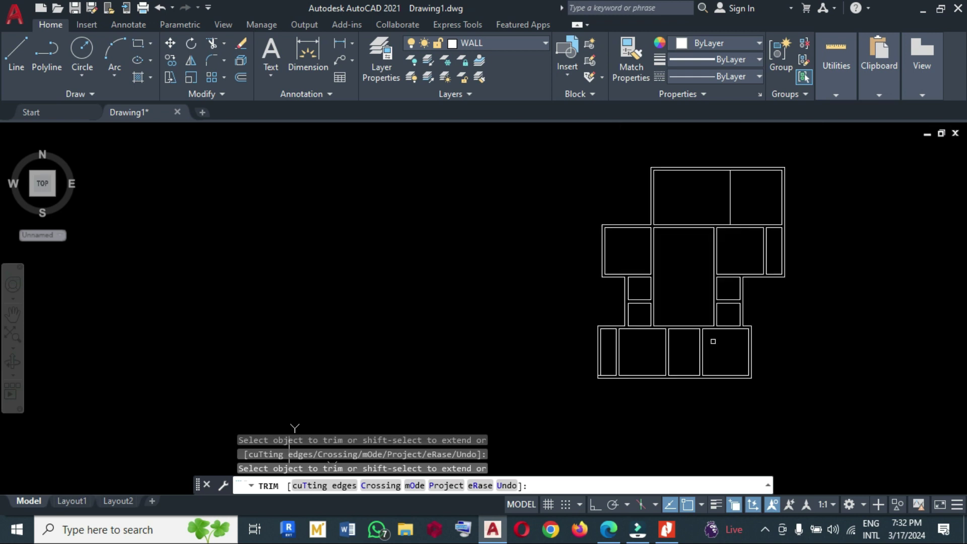
key("Escape")
middle_click_drag(906, 429, 682, 438)
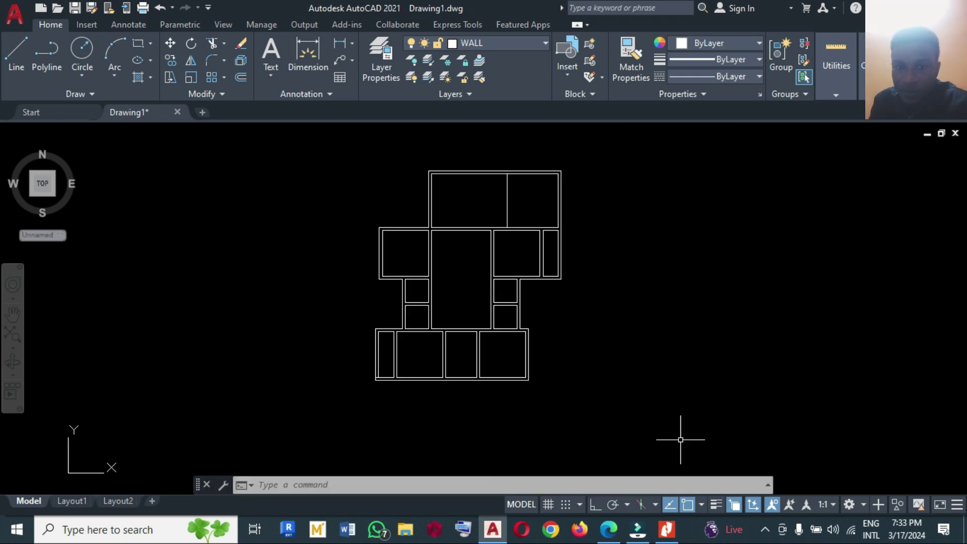
left_click(668, 531)
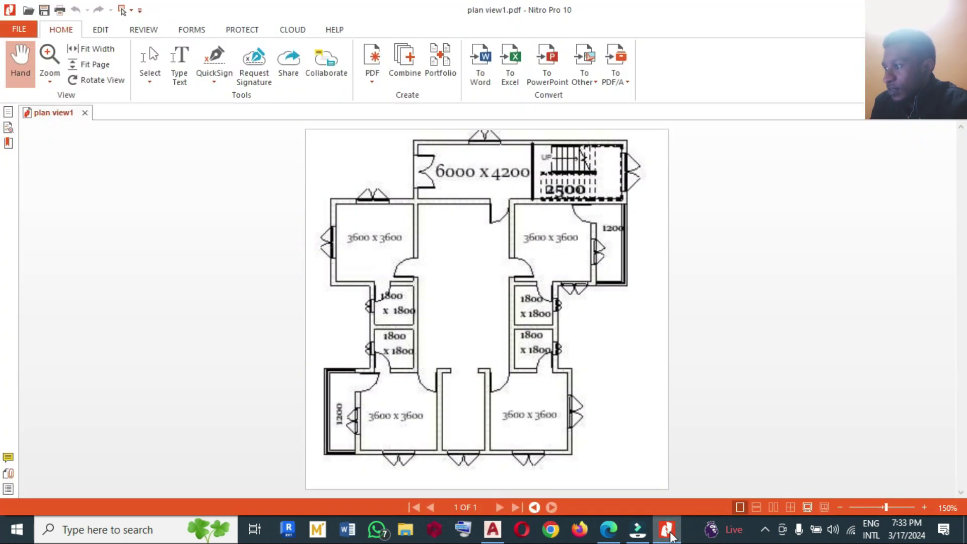
Compare plan view1.pdf against the drawn double-line walls, ending back in AutoCAD
left_click(670, 536)
left_click(670, 535)
left_click(670, 536)
left_click(670, 535)
left_click(670, 536)
left_click(670, 535)
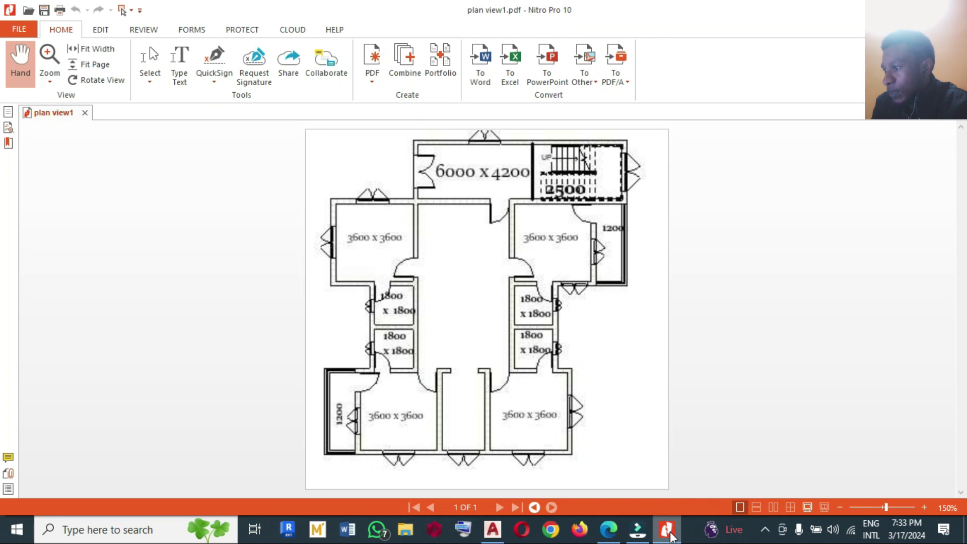
left_click(670, 535)
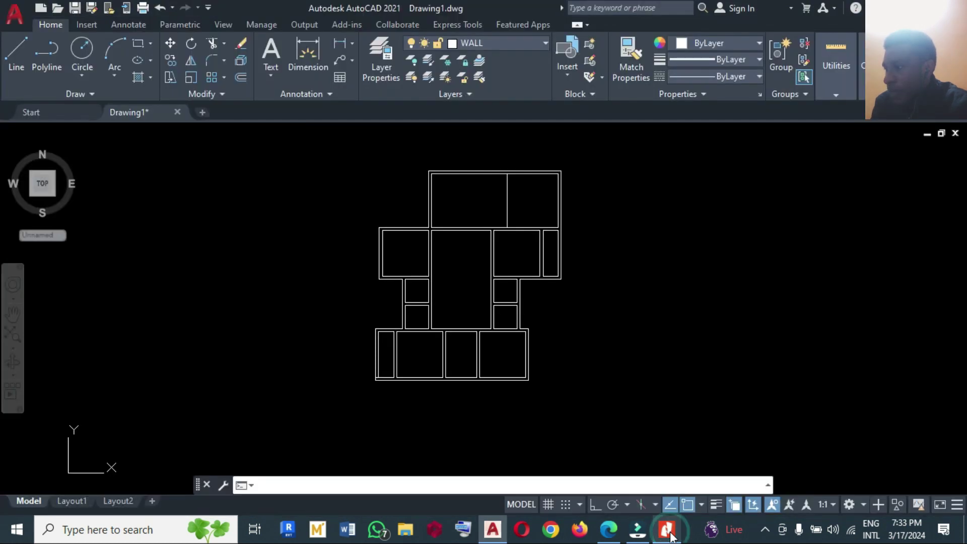
left_click(671, 536)
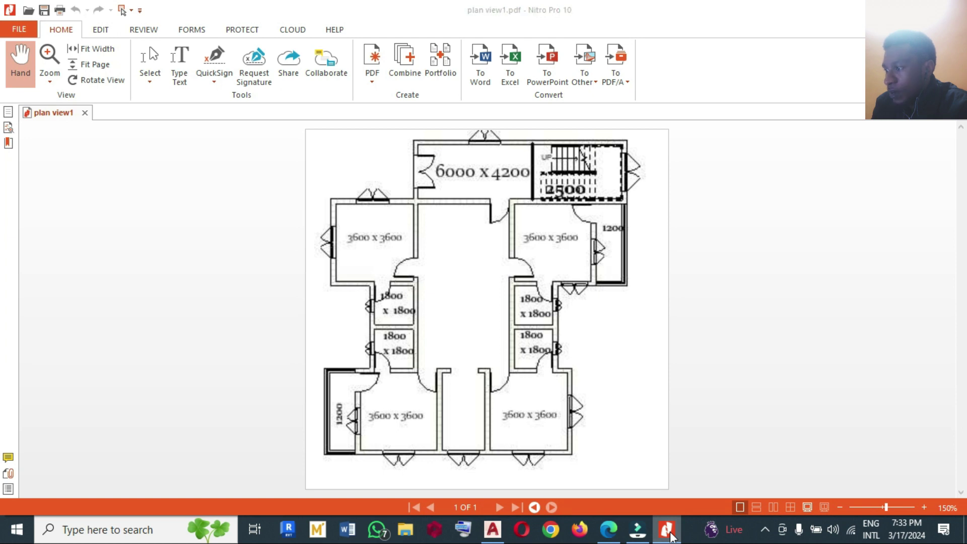
left_click(670, 536)
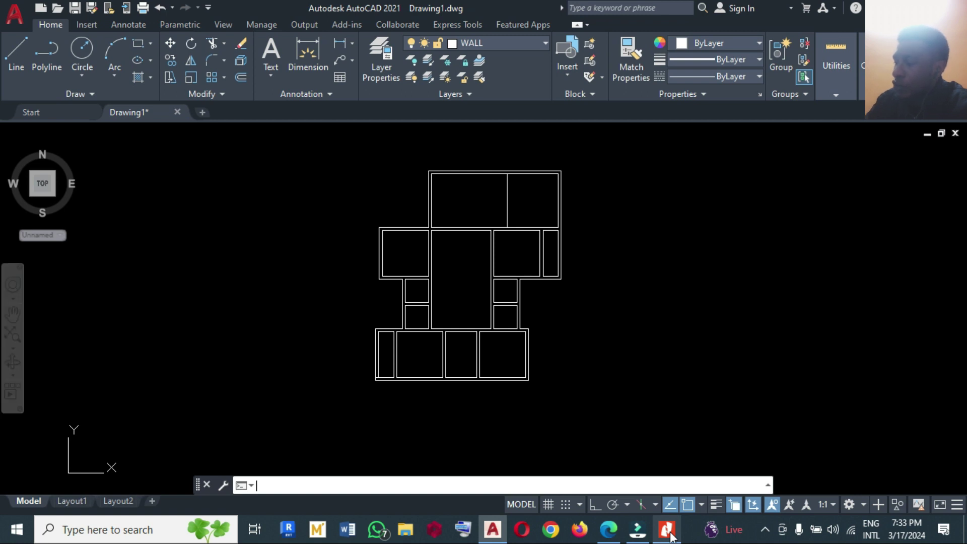
left_click(666, 529)
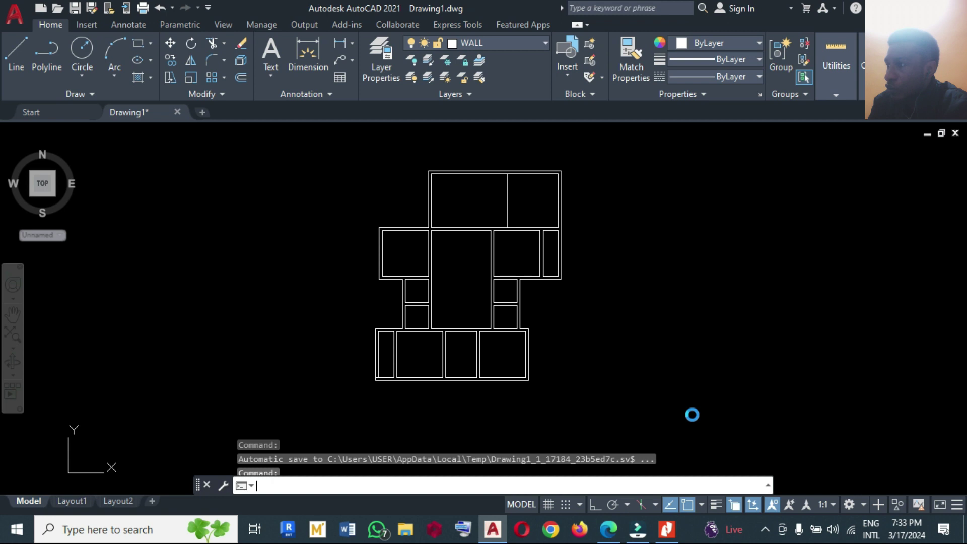
key("ctrl+2")
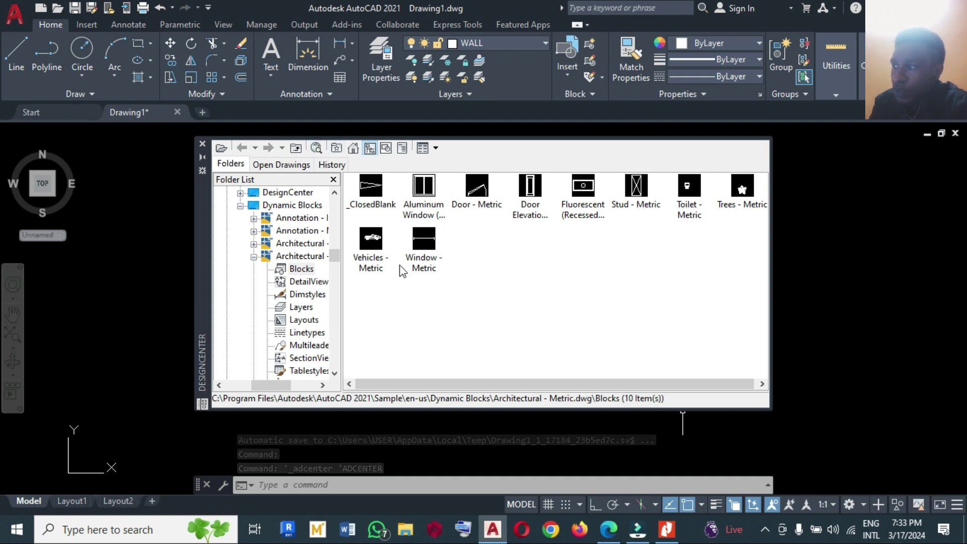
left_click(354, 149)
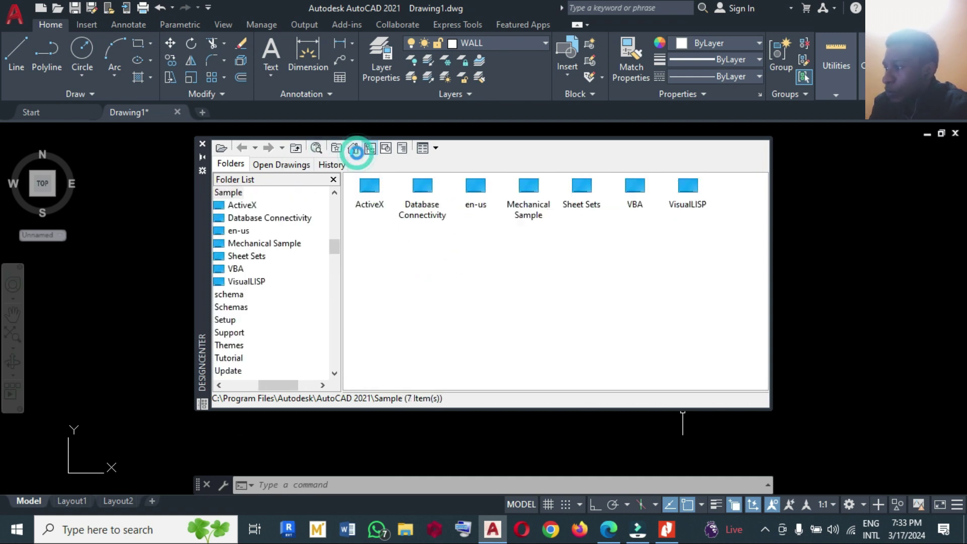
double_click(481, 199)
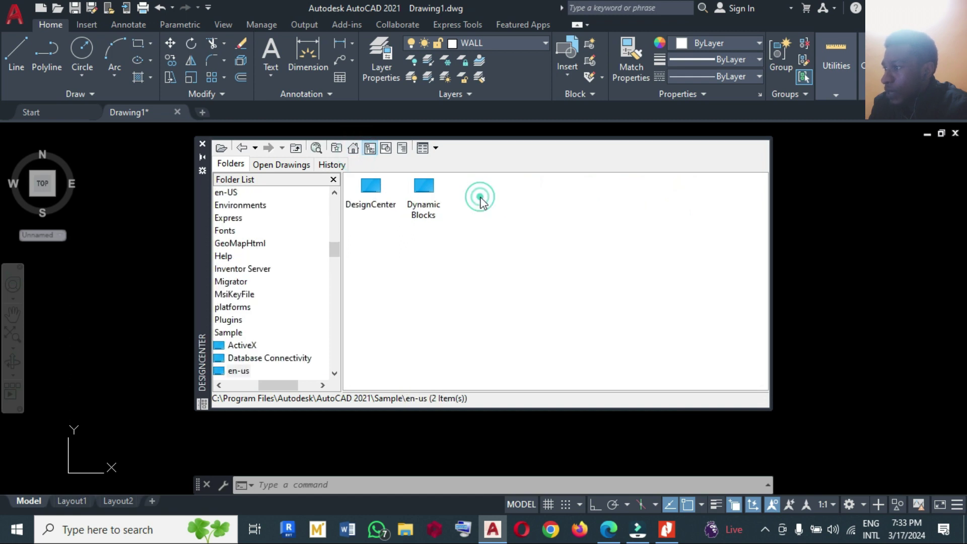
left_click(429, 191)
double_click(431, 192)
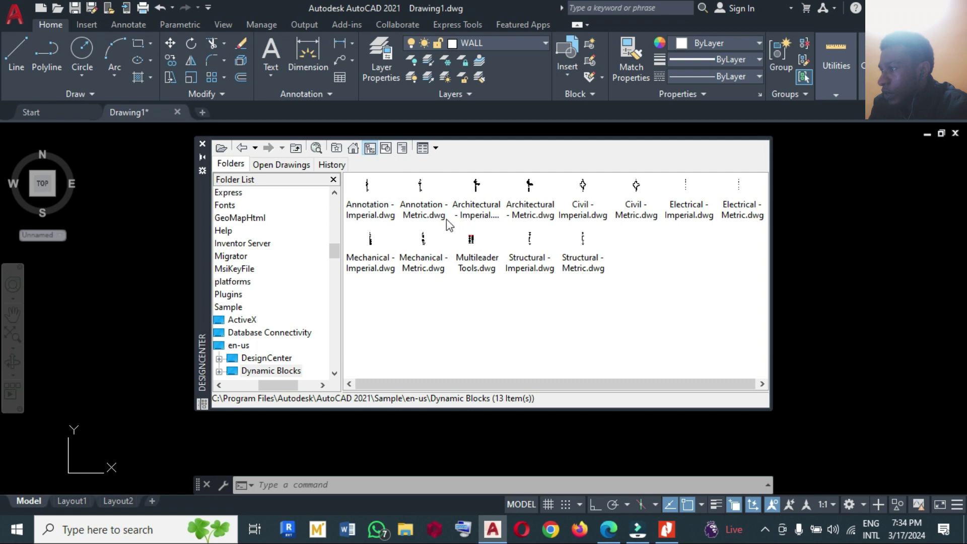
double_click(583, 213)
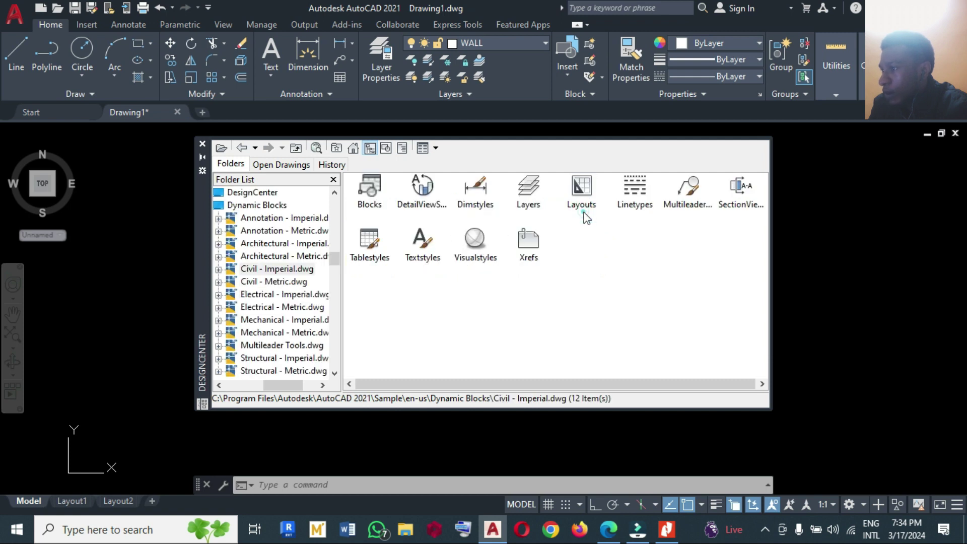
double_click(368, 196)
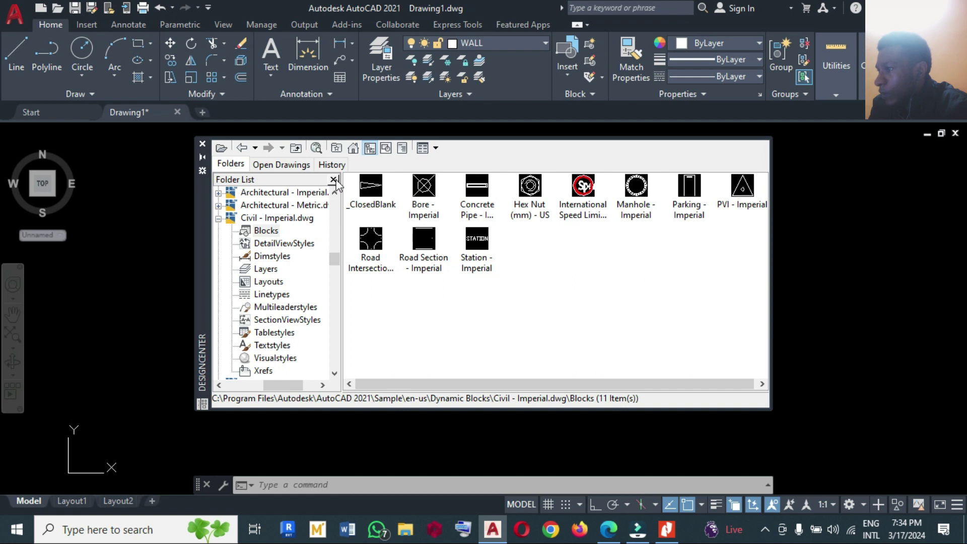
left_click(241, 147)
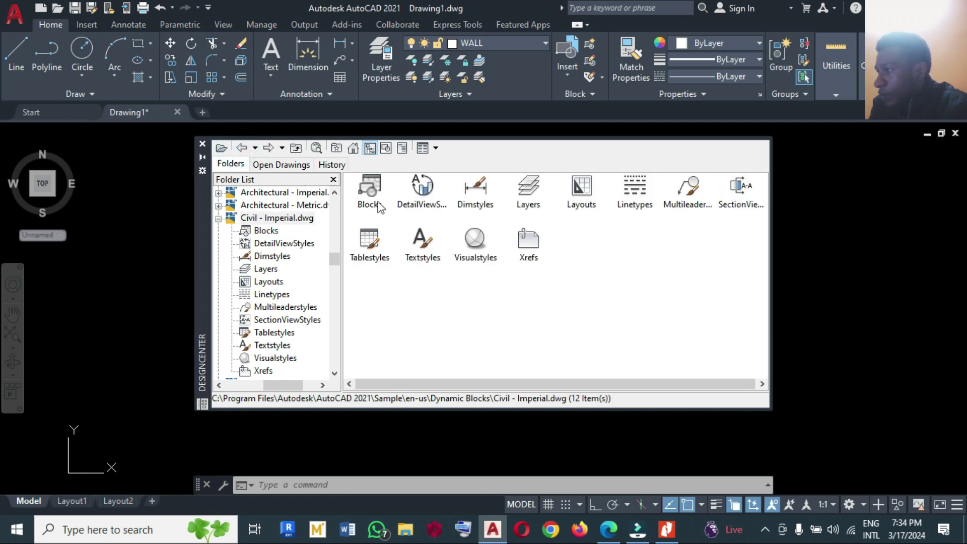
left_click(242, 148)
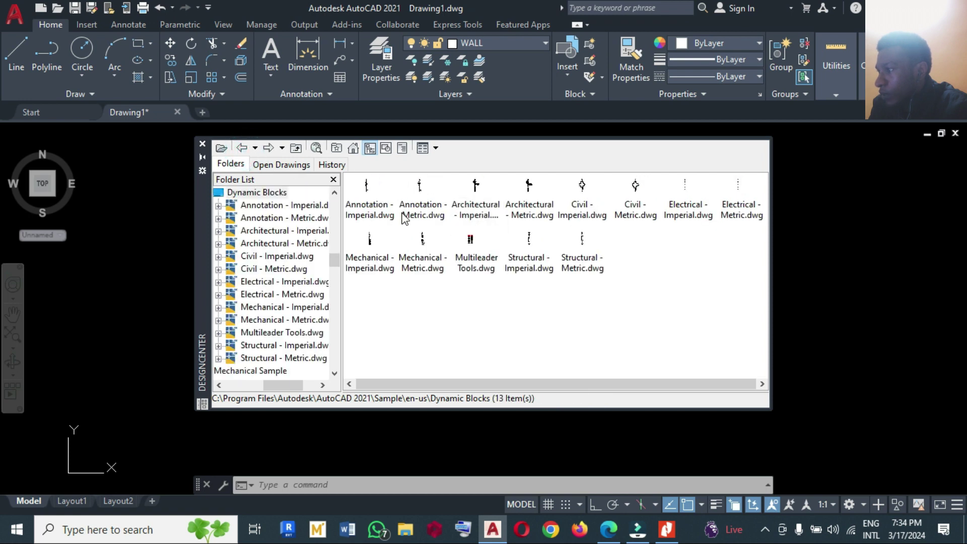
left_click(481, 213)
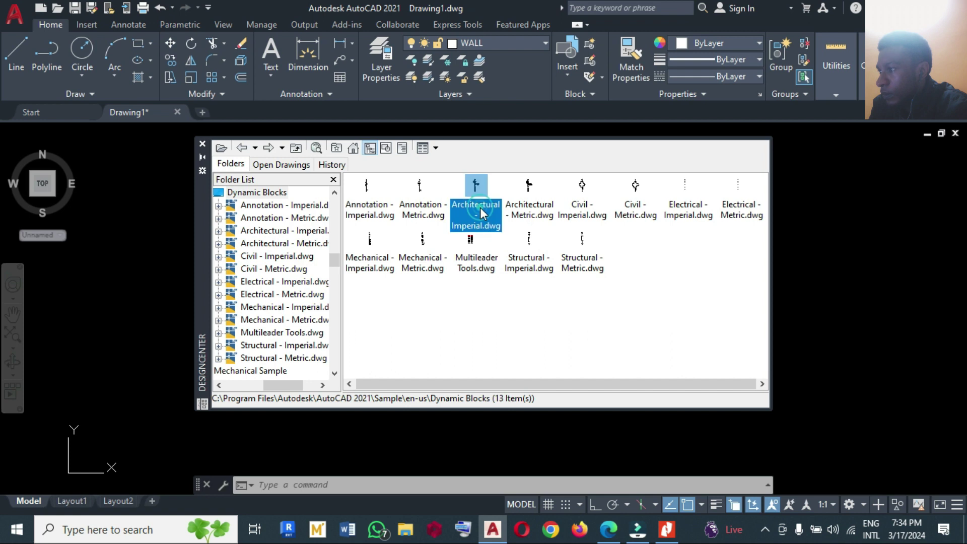
left_click(582, 214)
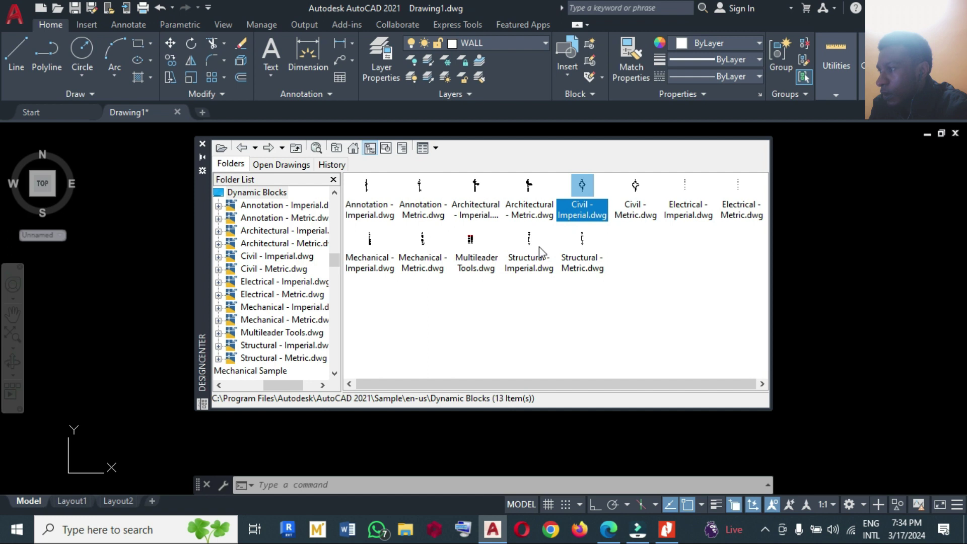
left_click(534, 206)
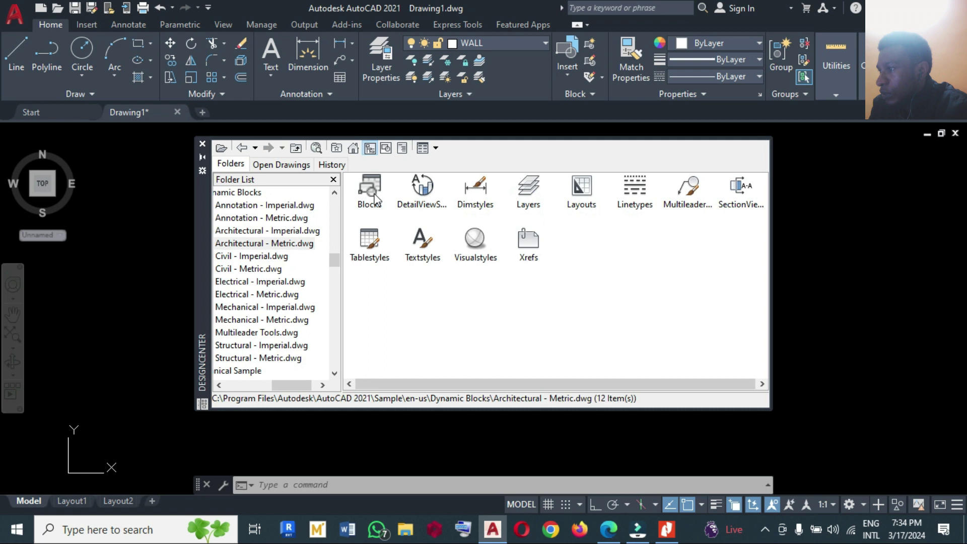
double_click(371, 191)
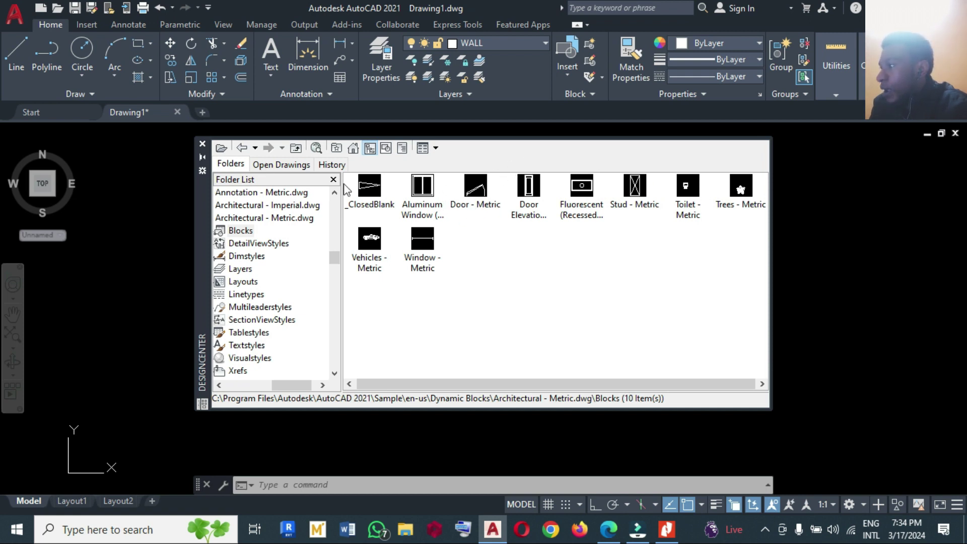
left_click(202, 144)
left_click(662, 252)
Draw a 25 by 900 door-leaf rectangle to the left of the plan
left_click(619, 225)
scroll(669, 296, "down", 3)
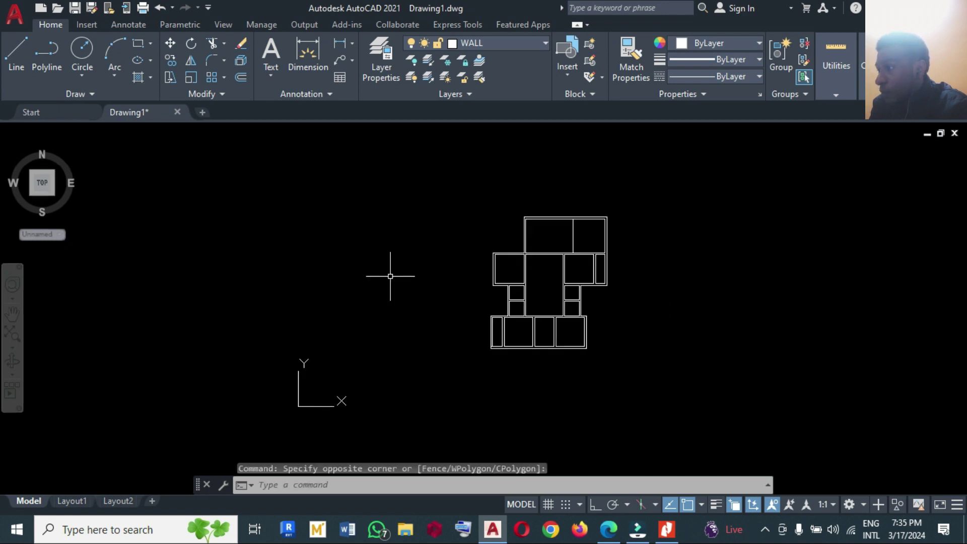
scroll(390, 276, "up", 2)
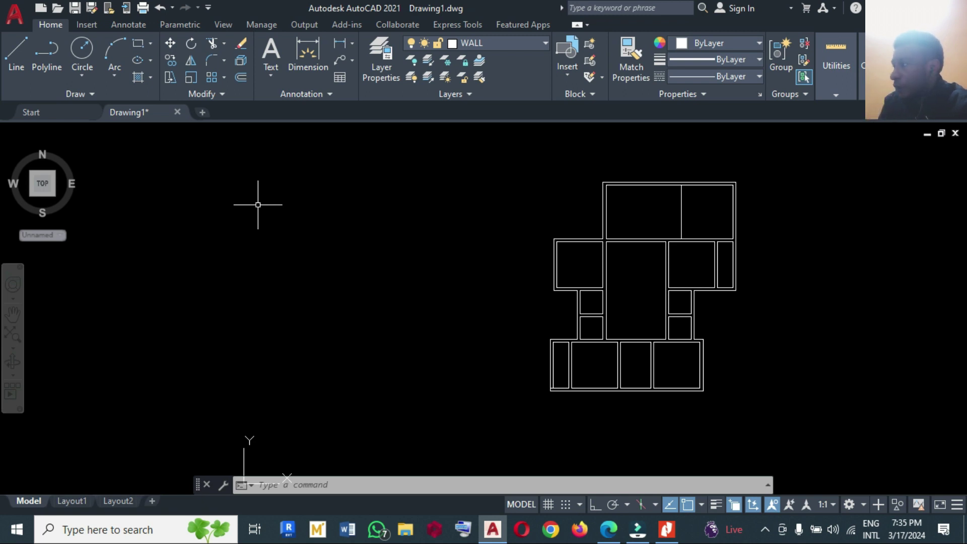
left_click(138, 43)
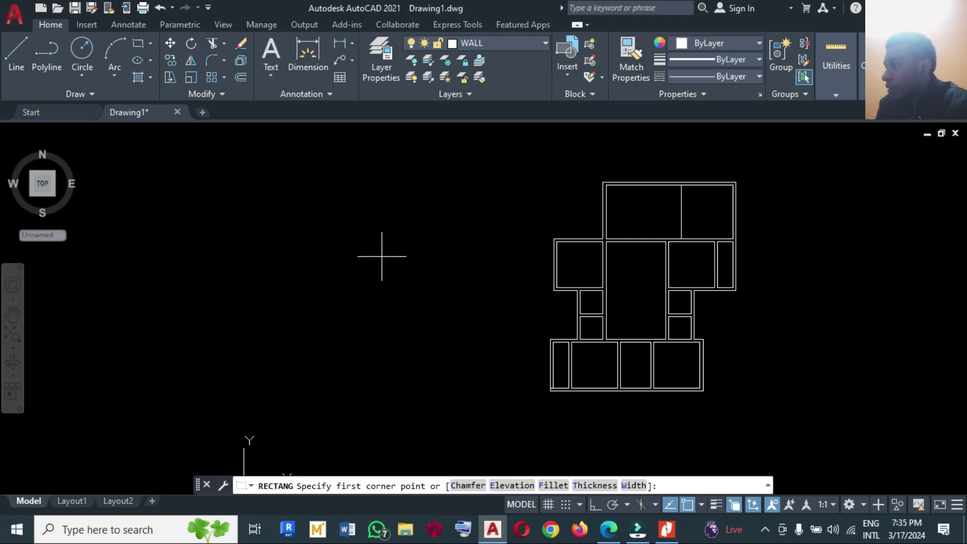
left_click(343, 219)
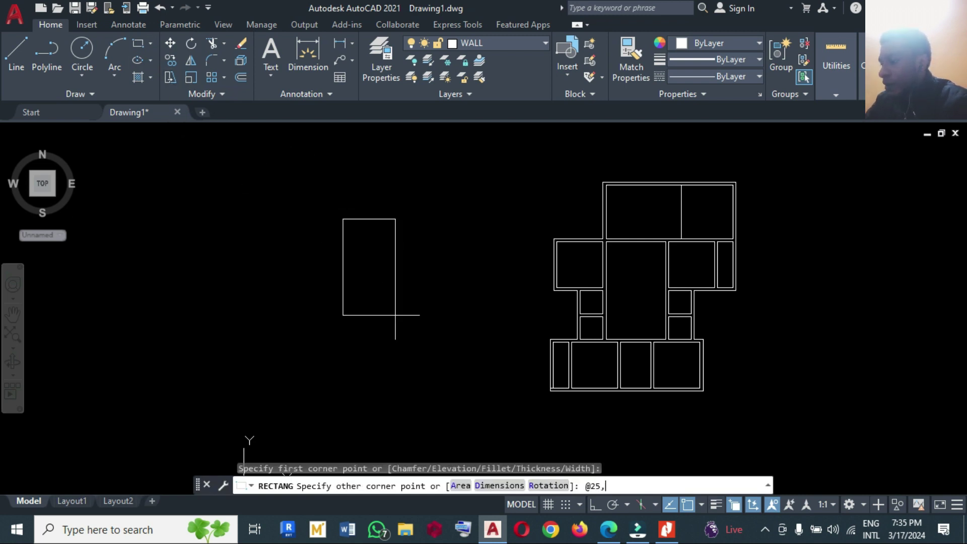
key("Return")
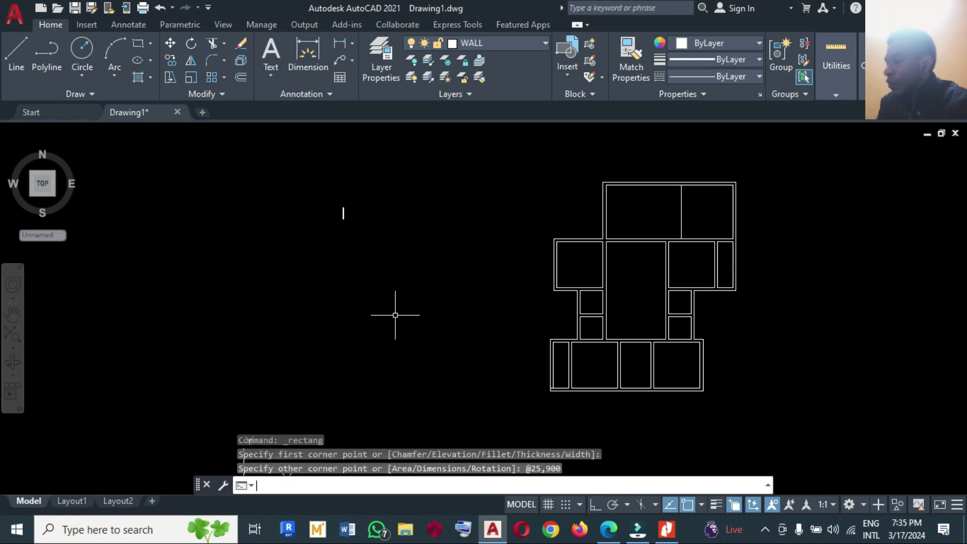
scroll(338, 207, "up", 5)
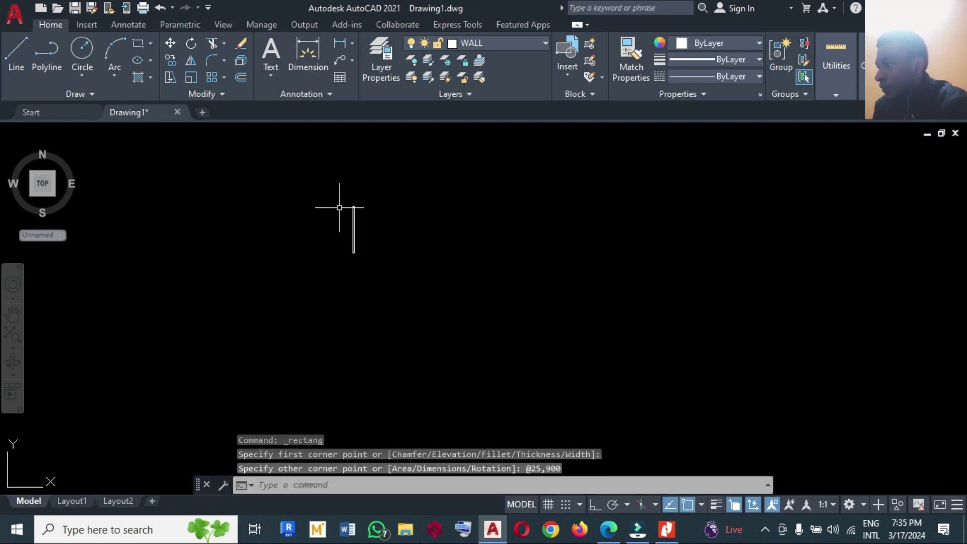
scroll(339, 207, "up", 4)
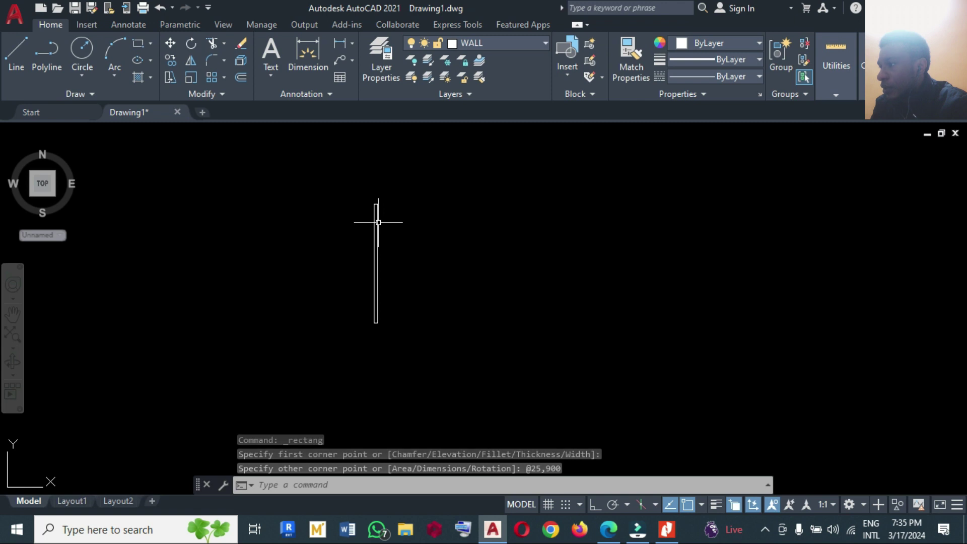
Move the door-leaf rectangle onto the DOOR layer so it turns red
left_click(378, 222)
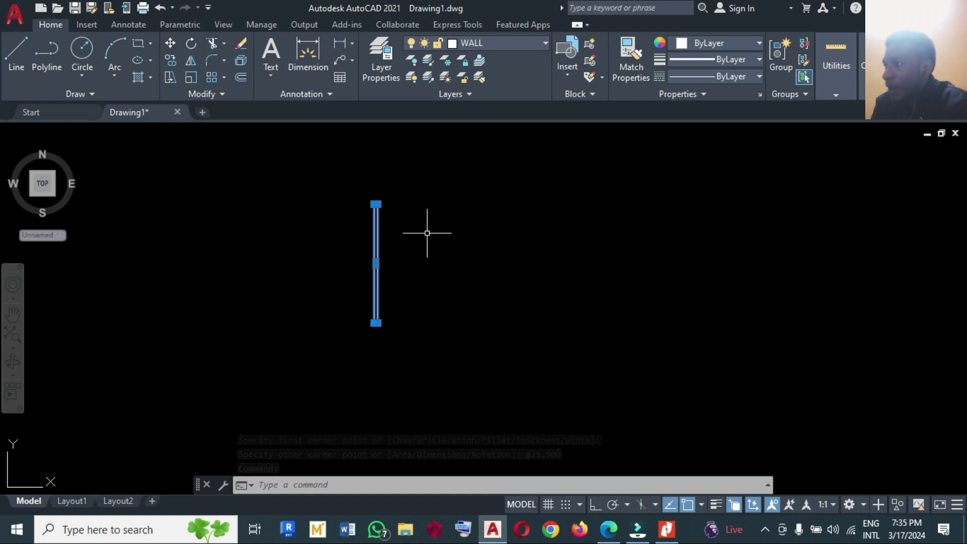
left_click(545, 45)
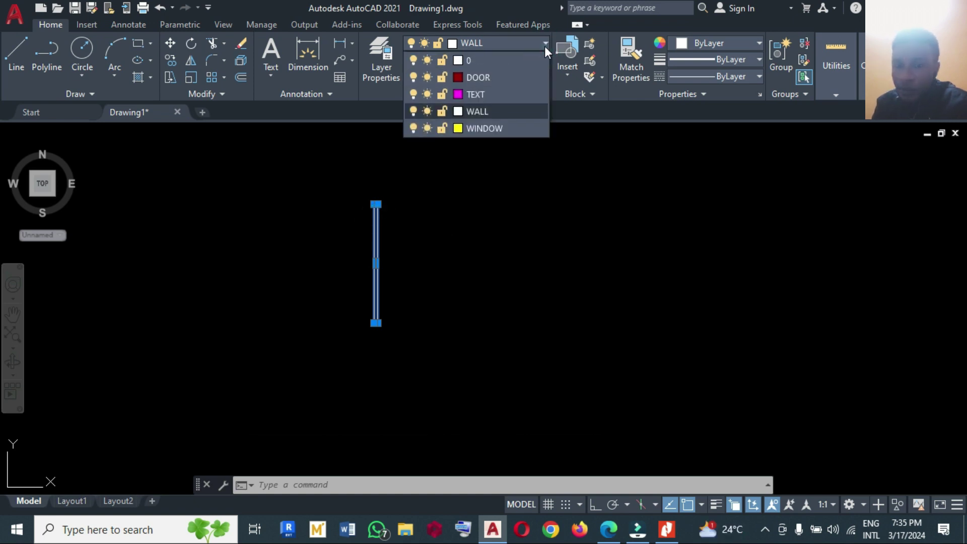
left_click(472, 77)
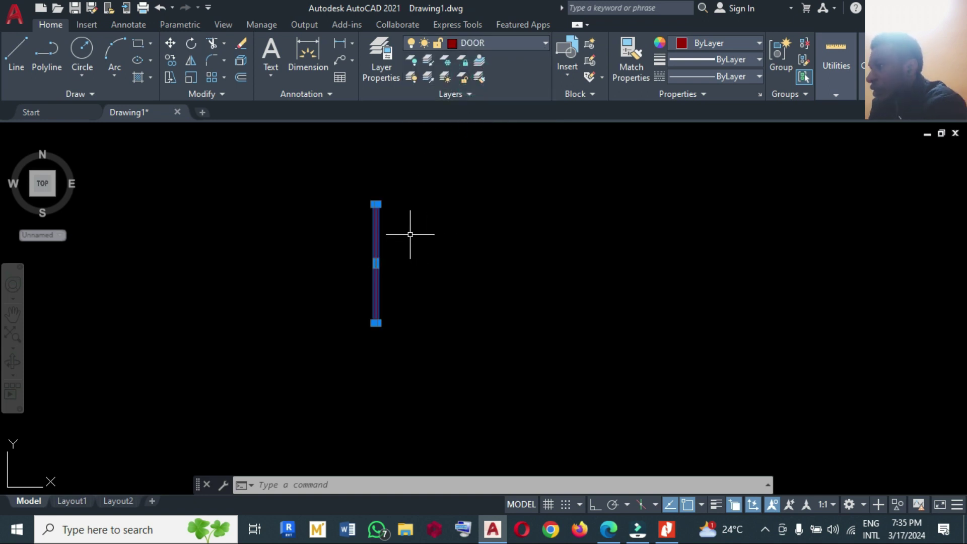
key("Escape")
Start another rectangle and pick its first corner beside the door leaf
scroll(477, 231, "down", 2)
scroll(476, 236, "down", 2)
scroll(481, 239, "down", 2)
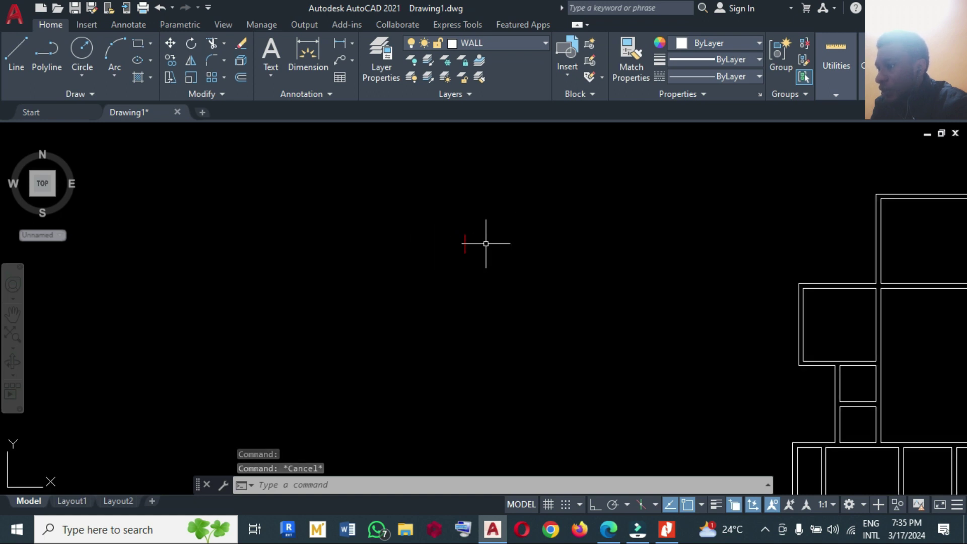
scroll(486, 241, "up", 4)
scroll(454, 241, "up", 4)
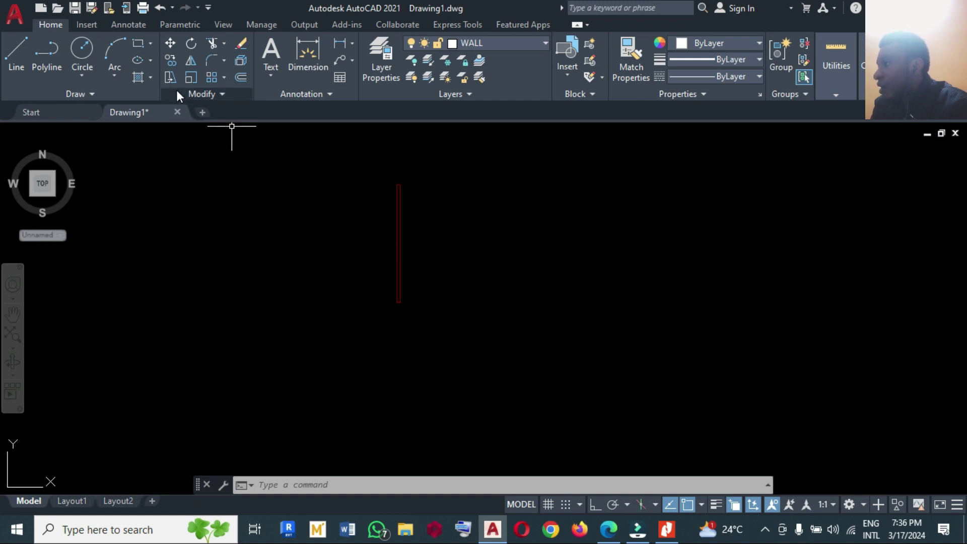
left_click(137, 48)
left_click(473, 272)
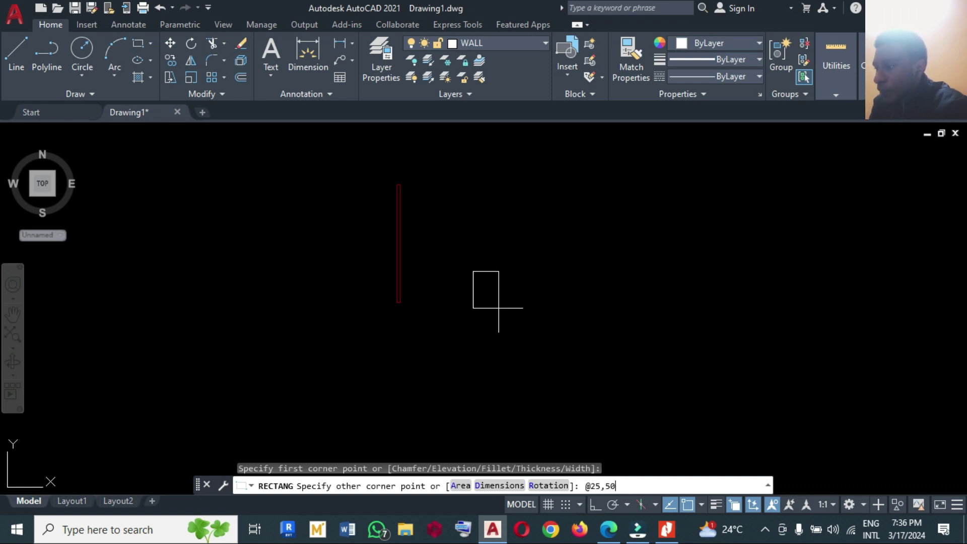
Finish the 25 by 50 rectangle, put it on layer DOOR, and make DOOR current
key("Return")
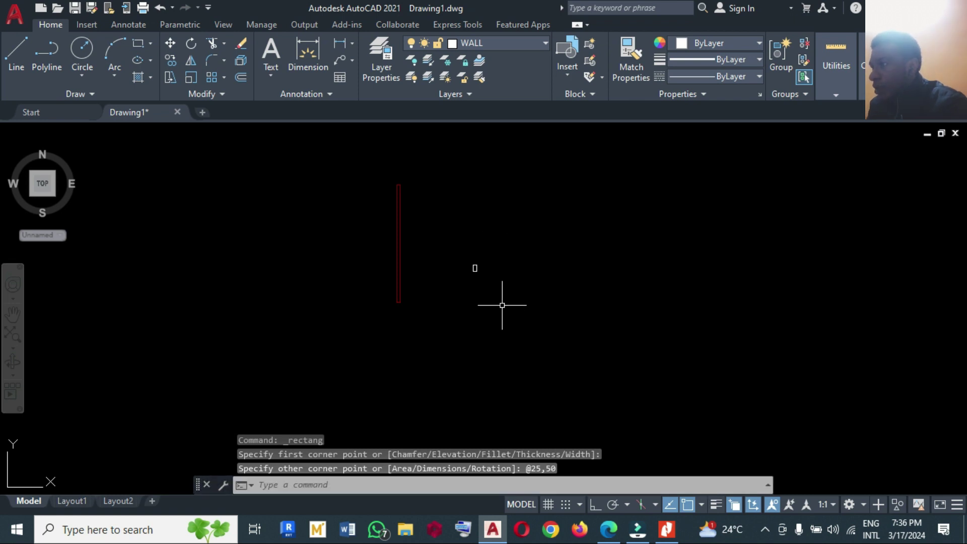
left_click(546, 44)
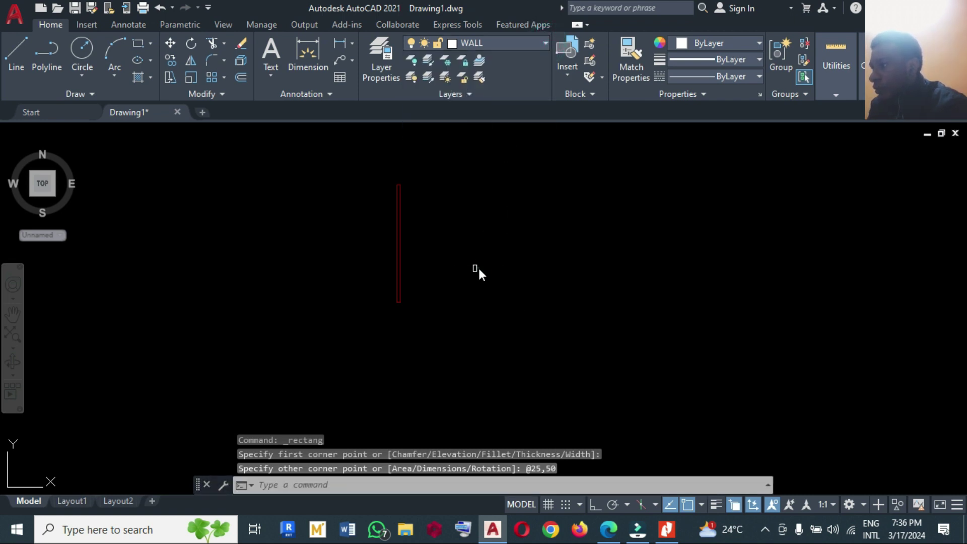
left_click(474, 268)
left_click(544, 42)
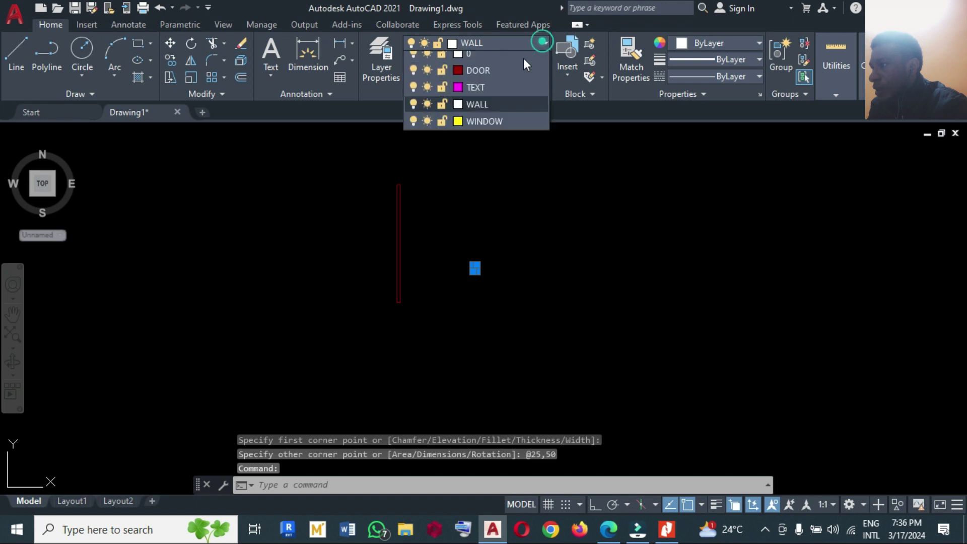
left_click(487, 81)
left_click(492, 198)
left_click(447, 207)
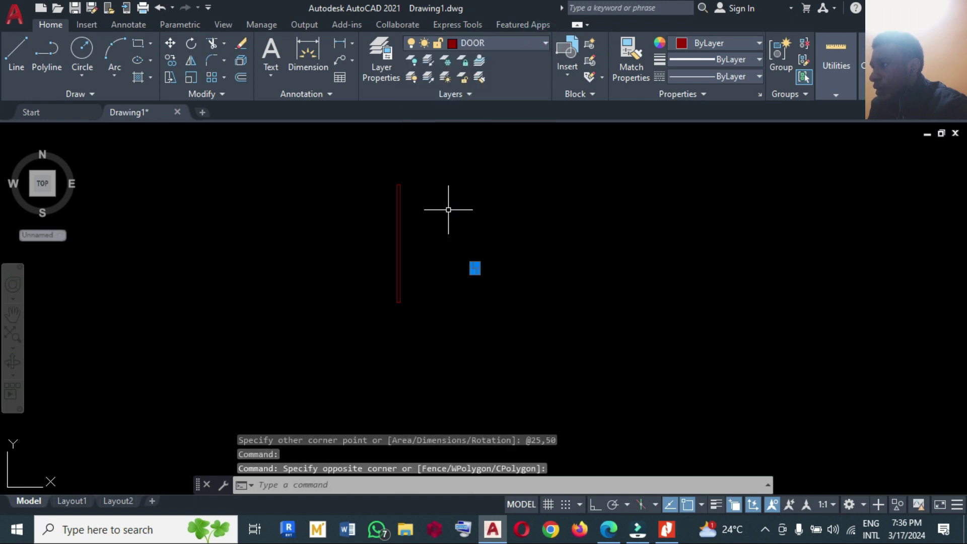
key("Escape")
left_click(512, 44)
left_click(482, 78)
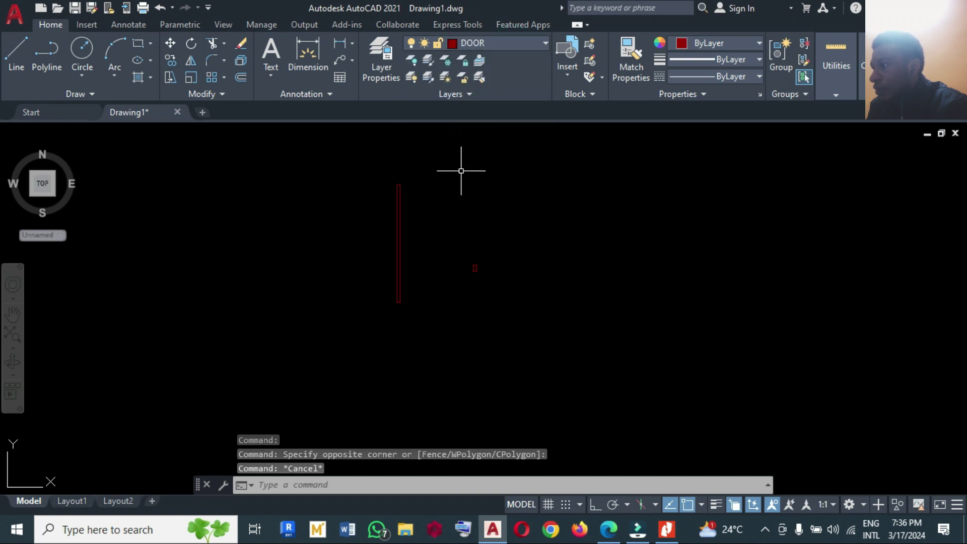
Move the small rectangle to the bottom end of the door leaf
type("m")
key("Return")
left_click(485, 220)
left_click(507, 309)
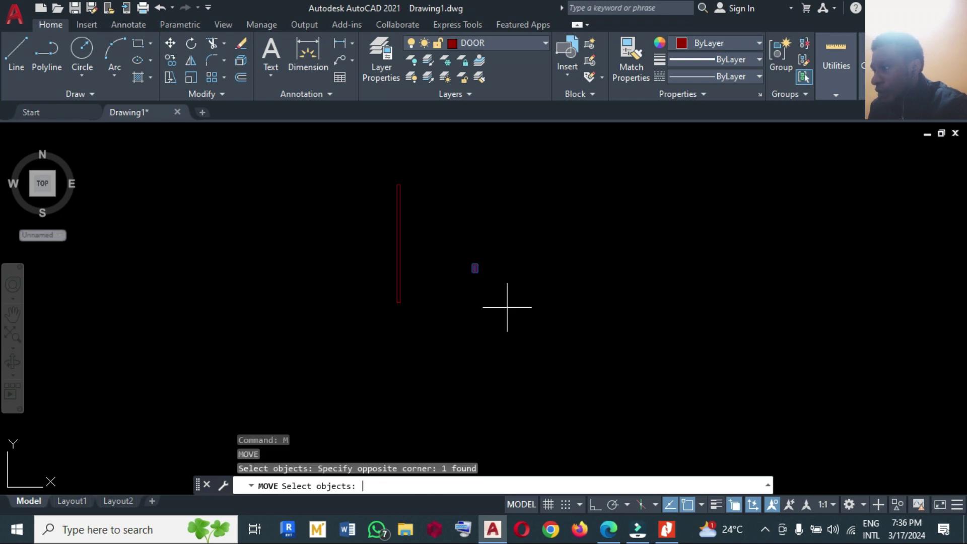
key("Return")
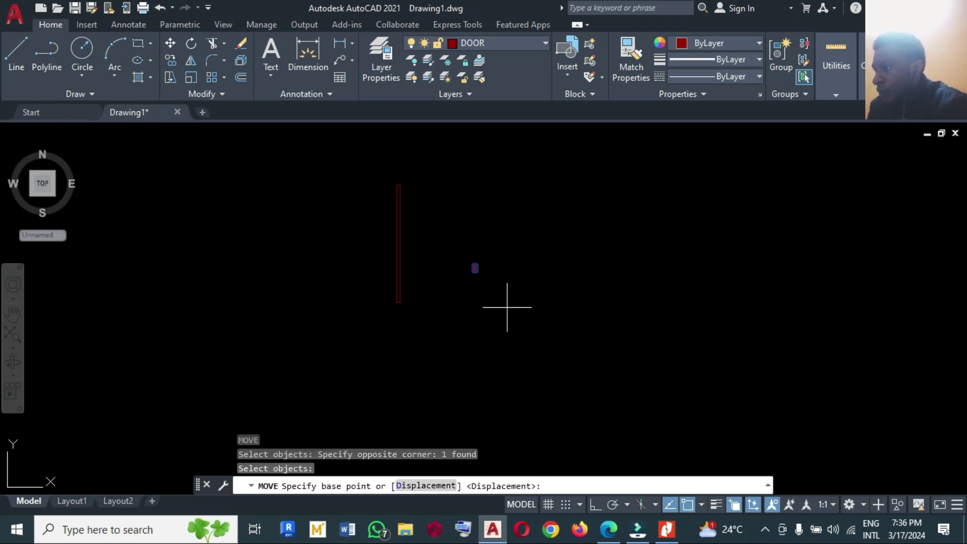
left_click(473, 265)
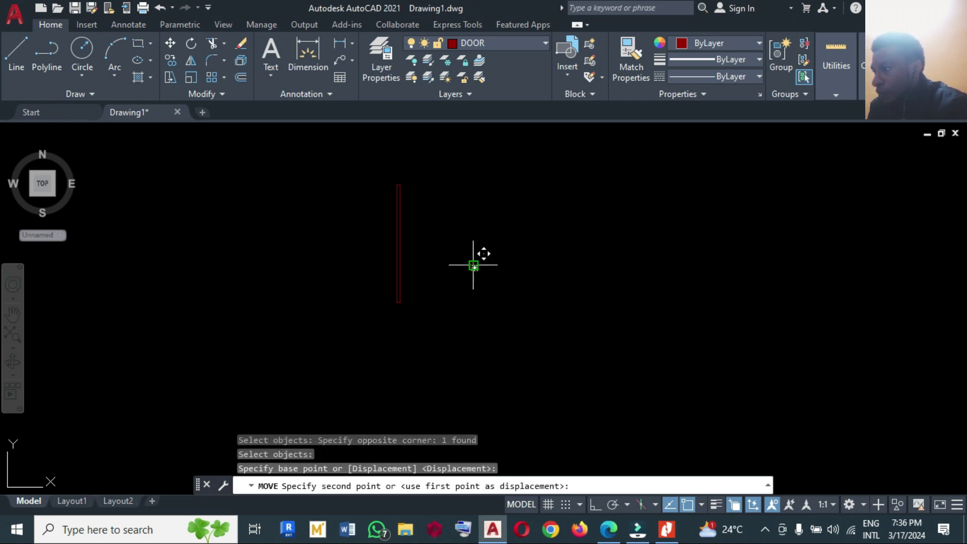
left_click(399, 303)
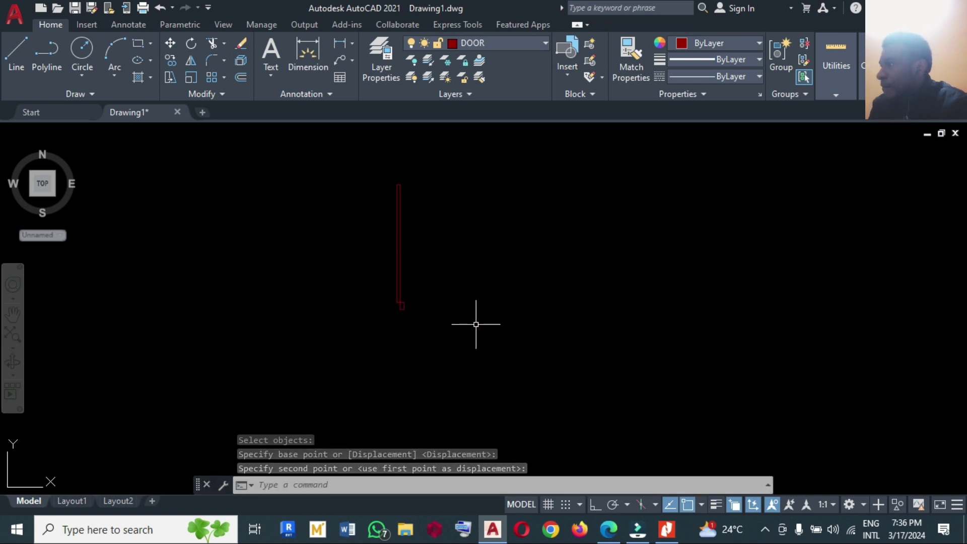
Draw the quarter-circle swing arc by center, start and end with Ortho on
left_click(115, 76)
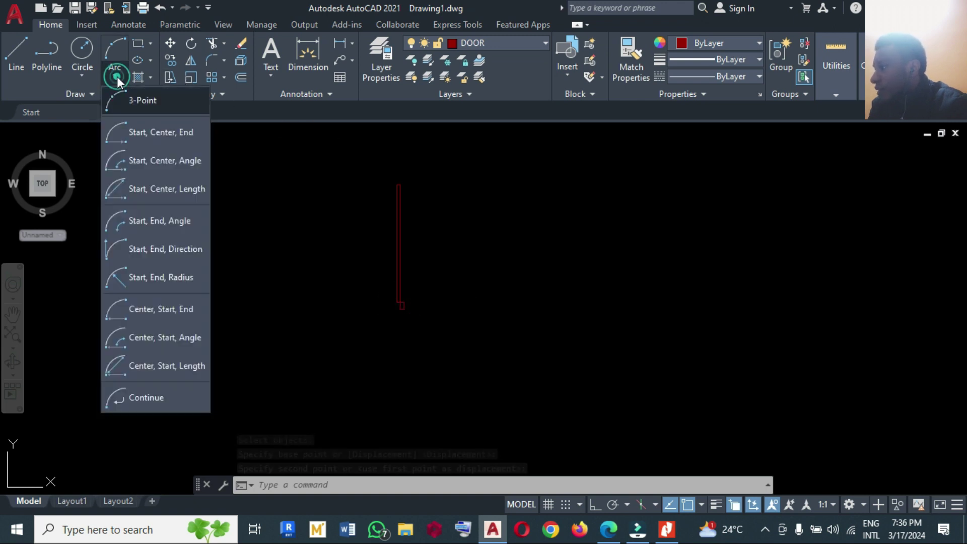
left_click(150, 309)
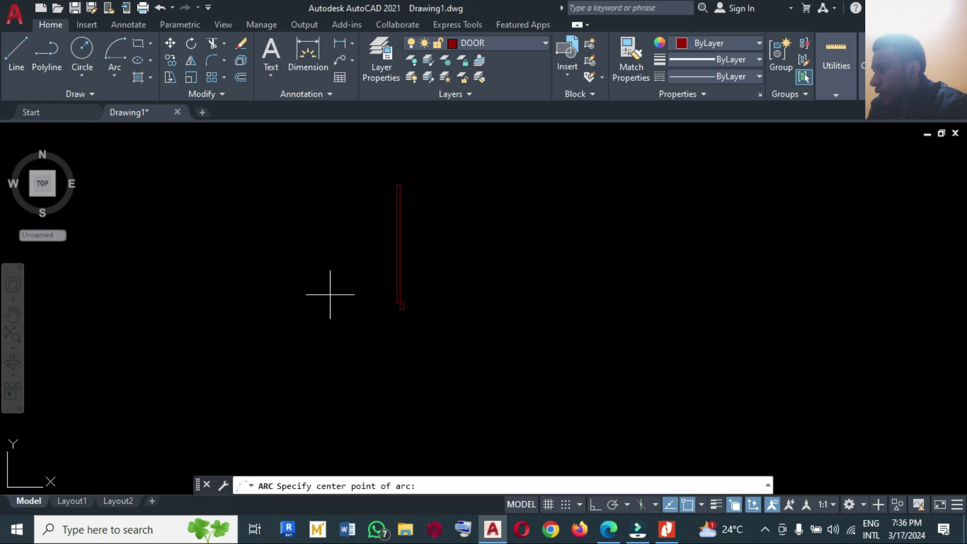
left_click(396, 302)
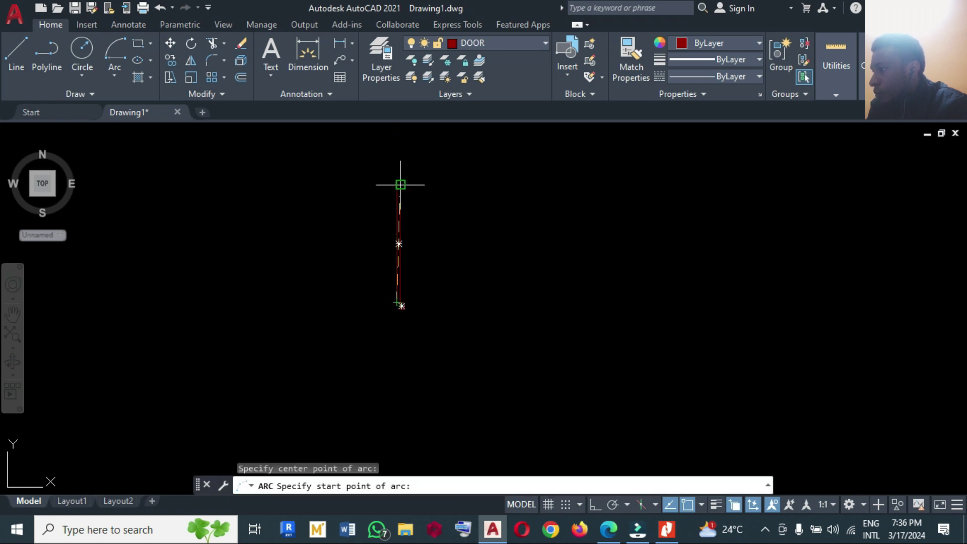
left_click(396, 185)
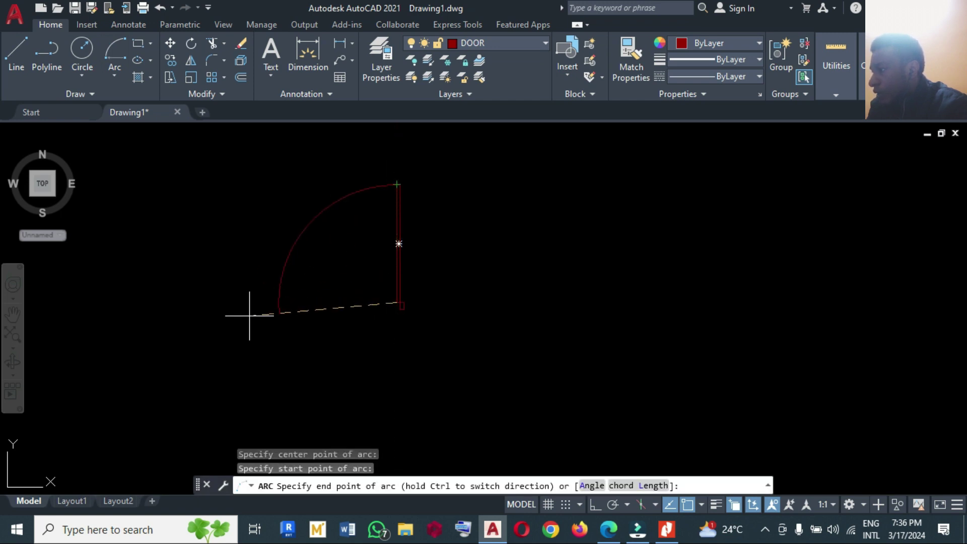
left_click(596, 504)
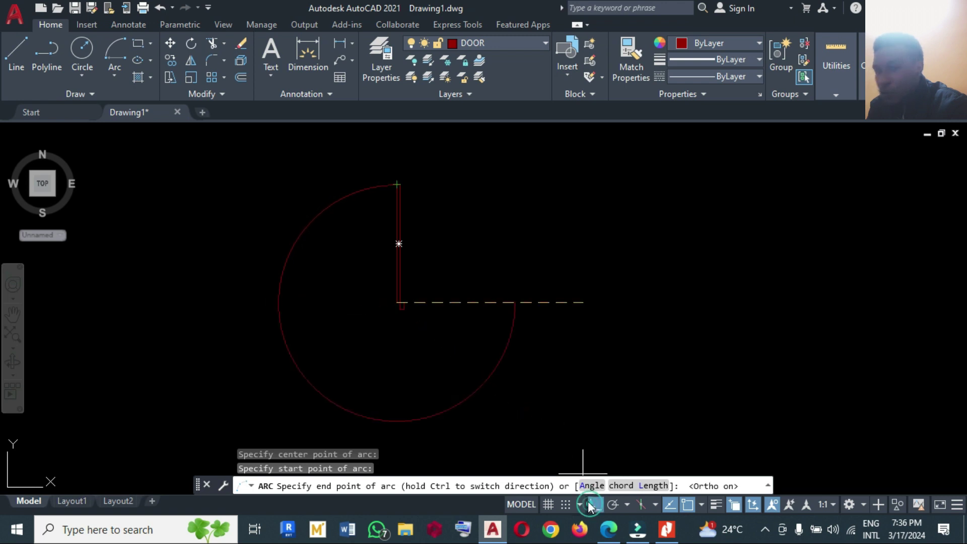
left_click(274, 303)
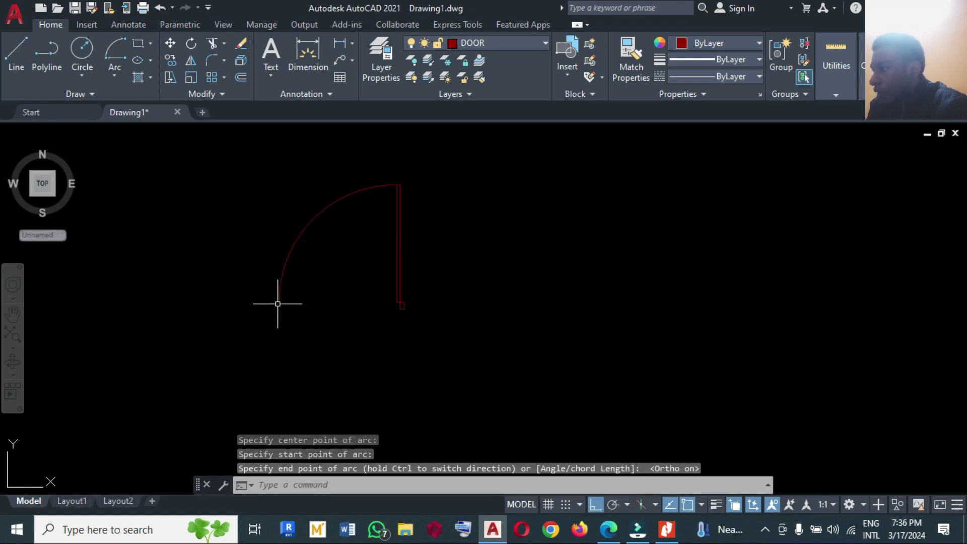
scroll(493, 365, "down", 4)
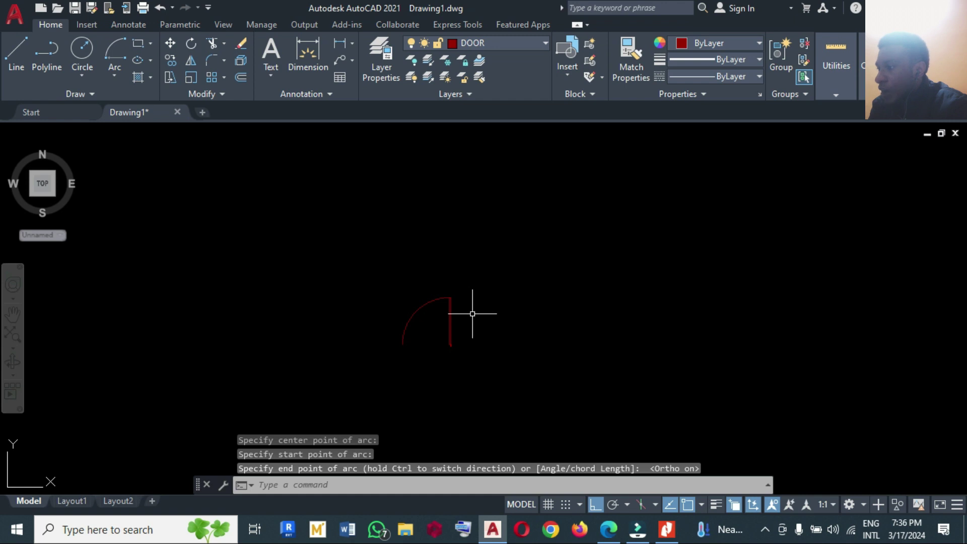
scroll(437, 360, "up", 2)
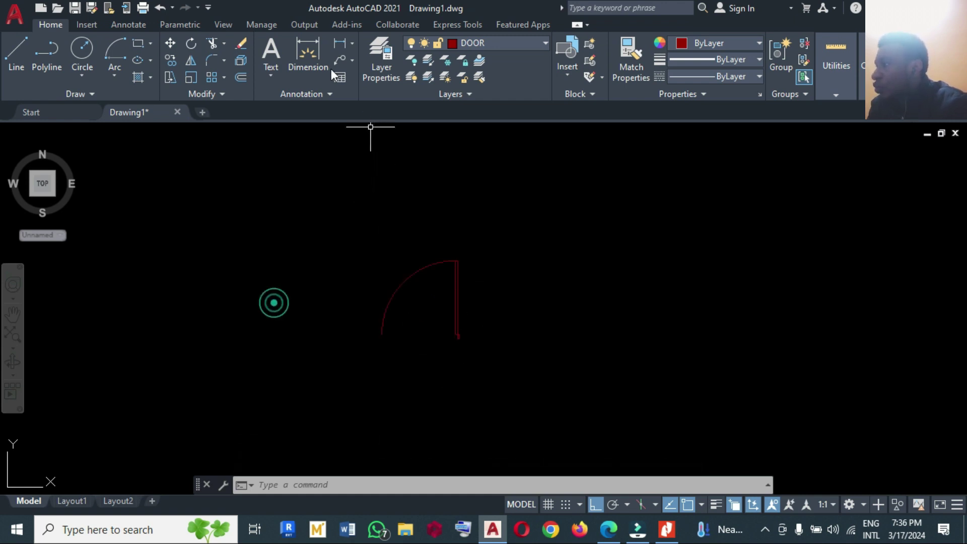
Draw a 25 by 750 door-leaf rectangle and a small 25 by 50 rectangle
left_click(143, 47)
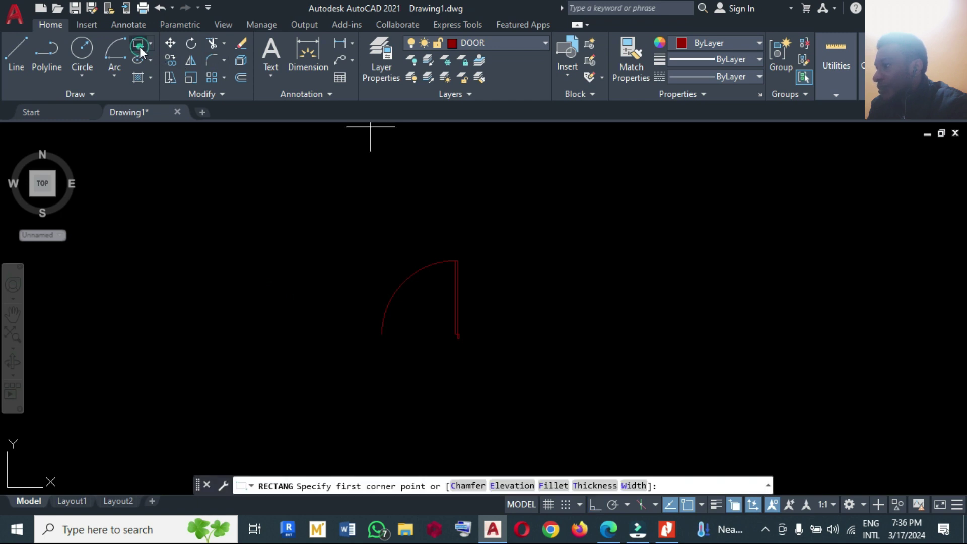
left_click(573, 255)
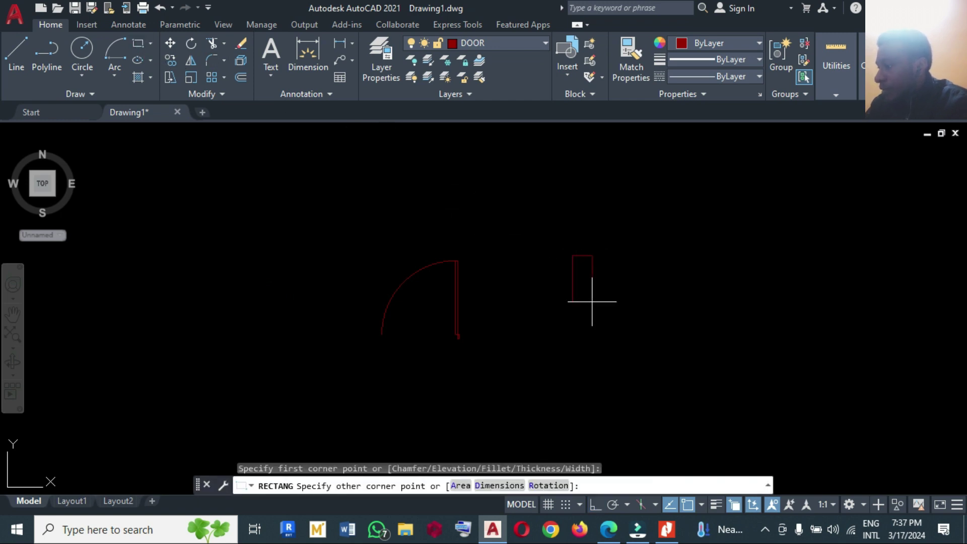
key("F8")
type("@25,75")
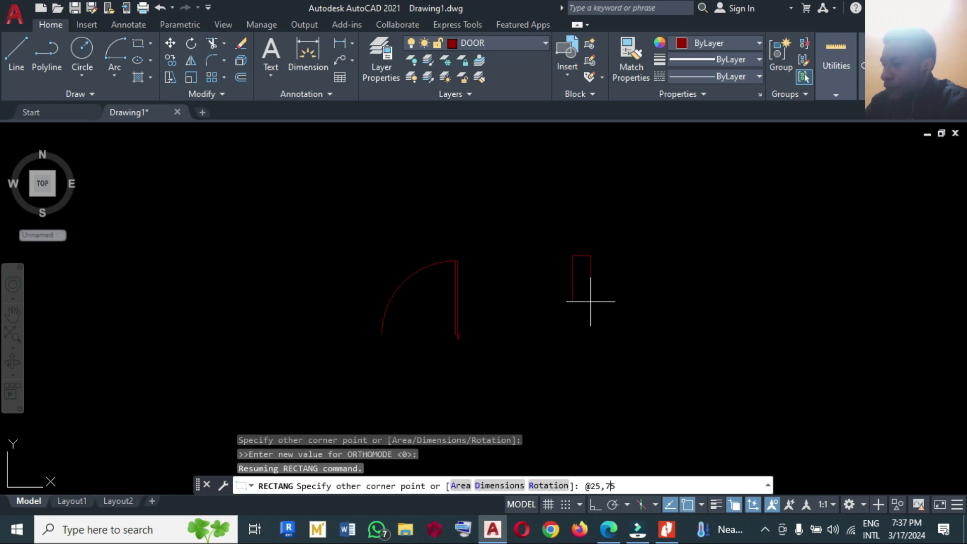
type("0")
key("Return")
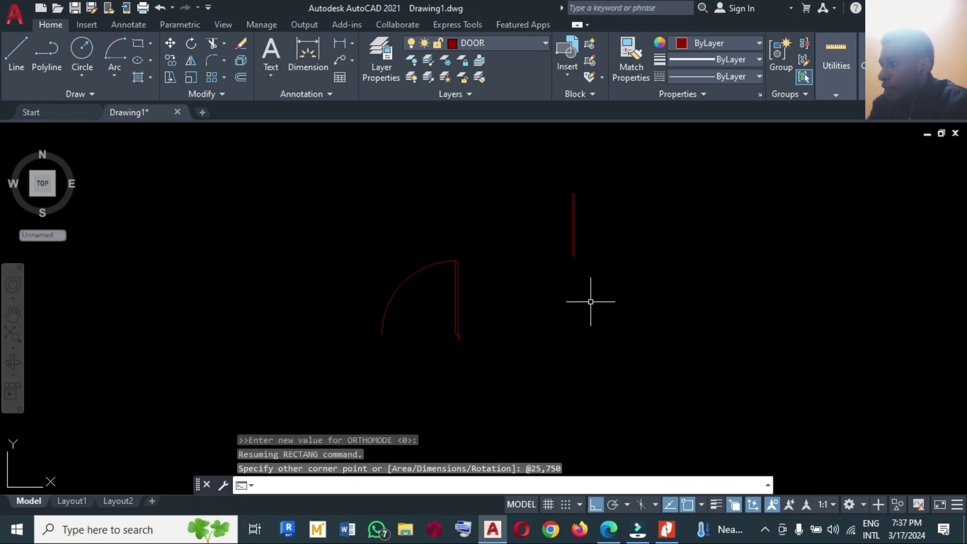
left_click(133, 36)
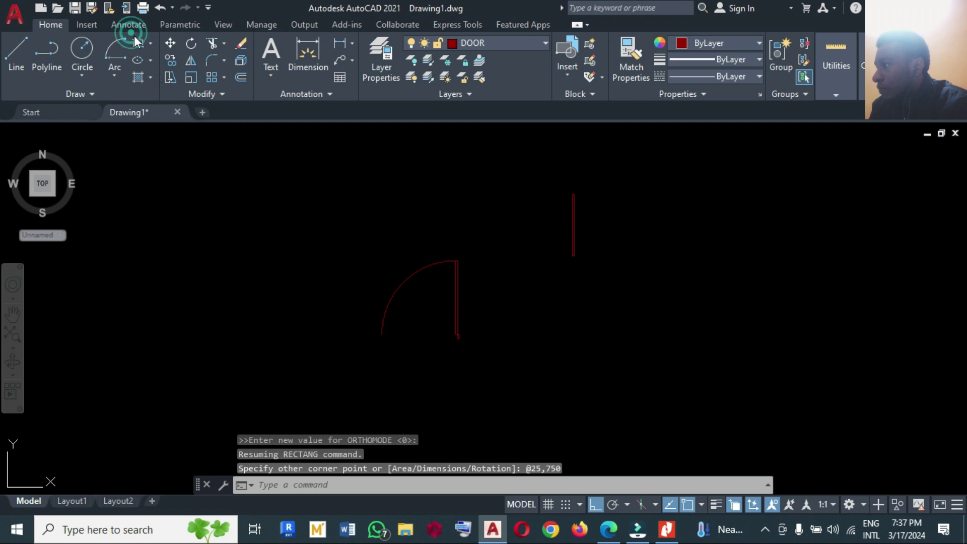
left_click(549, 295)
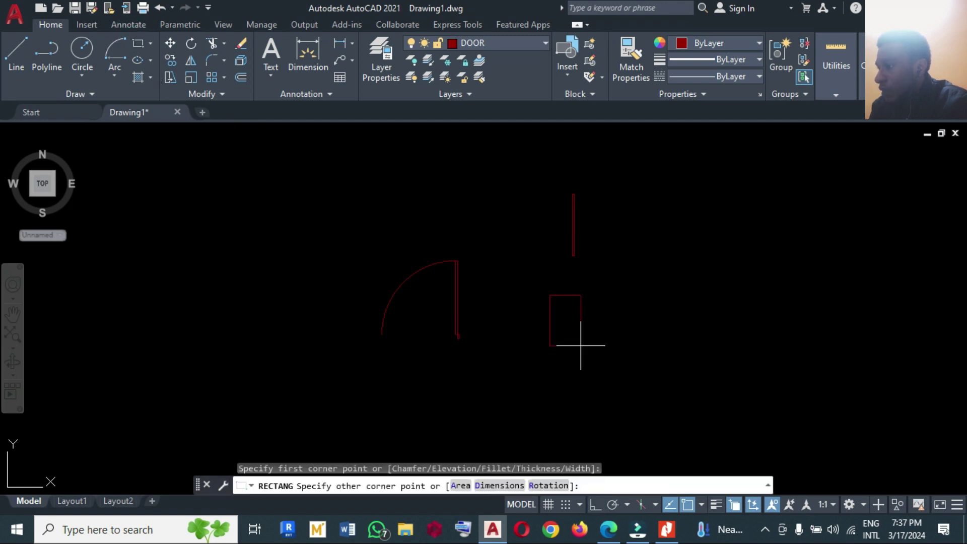
type("@25,50")
key("Return")
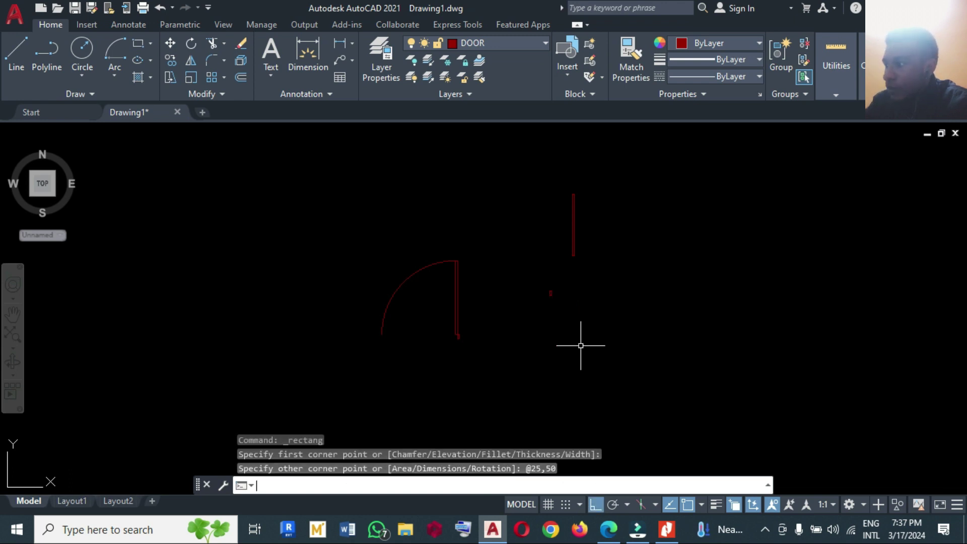
Move the 25 by 50 rectangle to the end of the upright line
type("m")
key("Return")
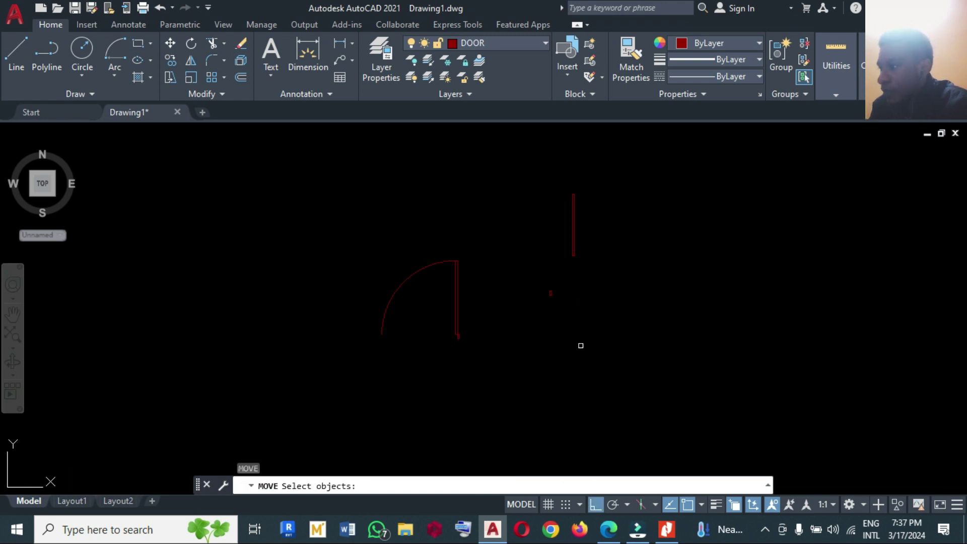
left_click(551, 297)
left_click(537, 268)
scroll(572, 297, "up", 2)
key("Return")
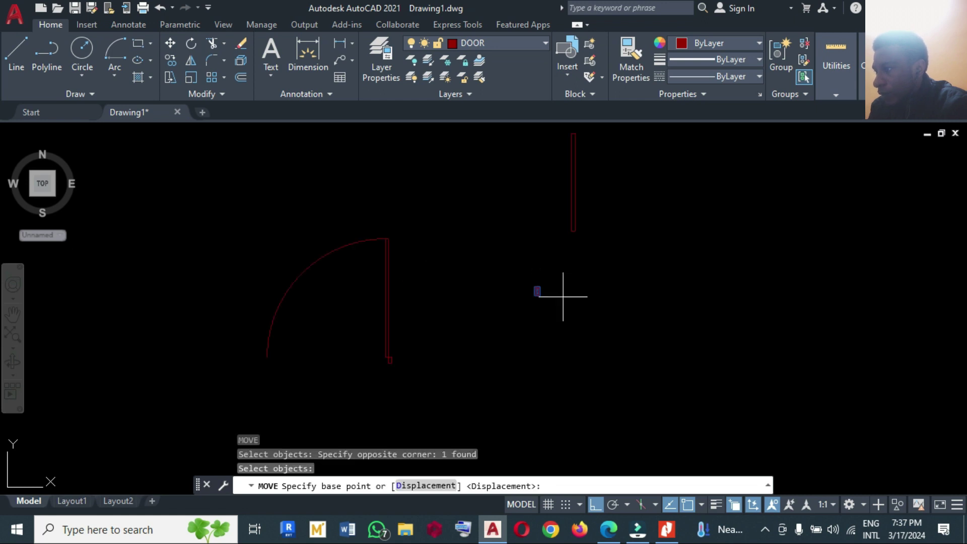
left_click(537, 290)
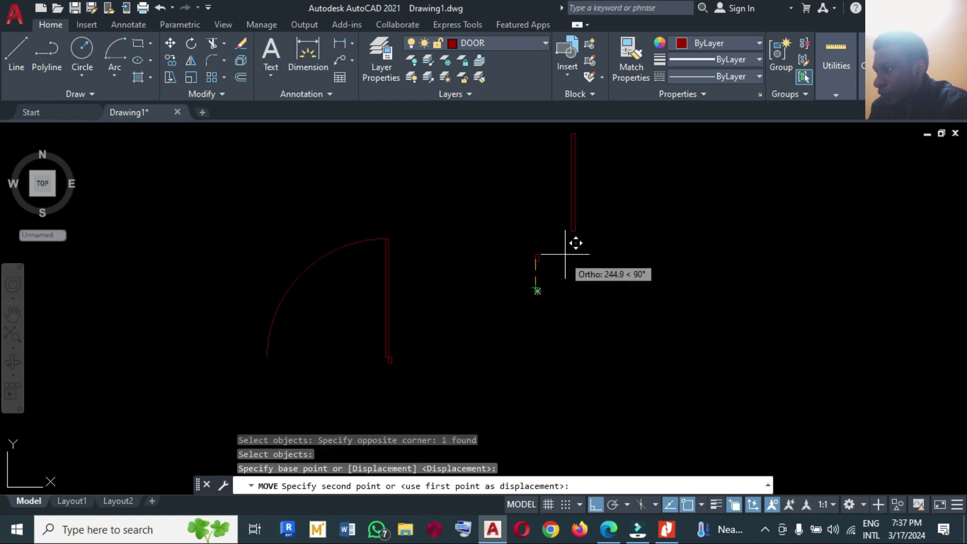
left_click(575, 231)
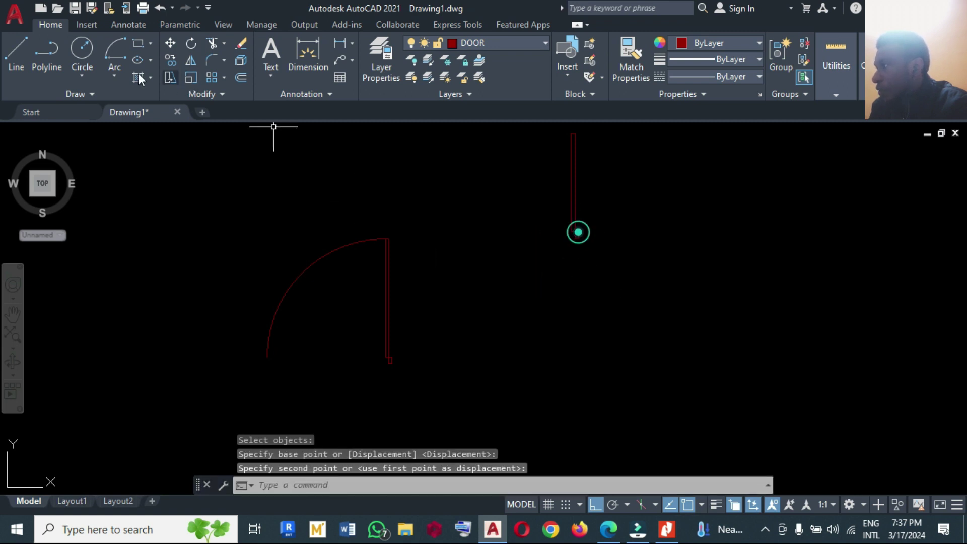
Draw the quarter-circle swing arc centred at the door leaf's base
left_click(111, 53)
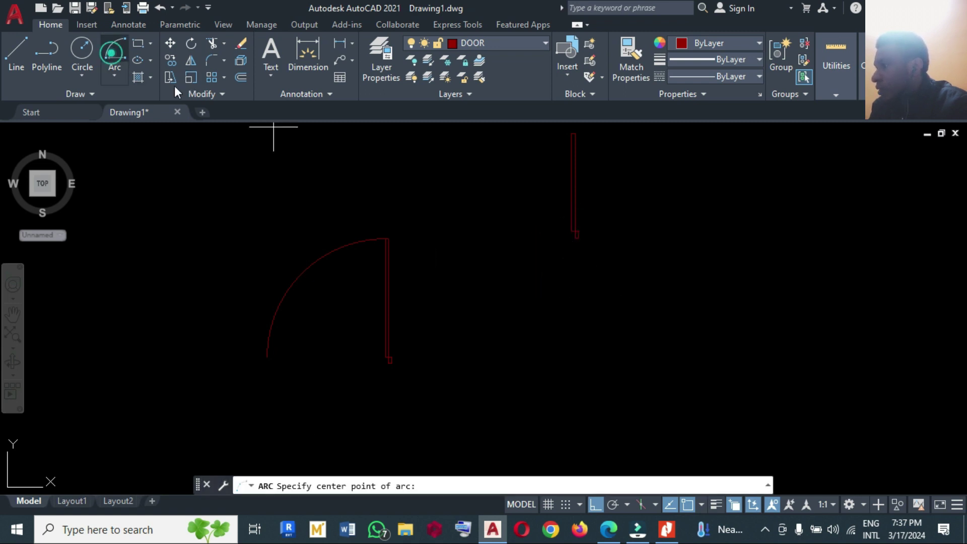
left_click(572, 231)
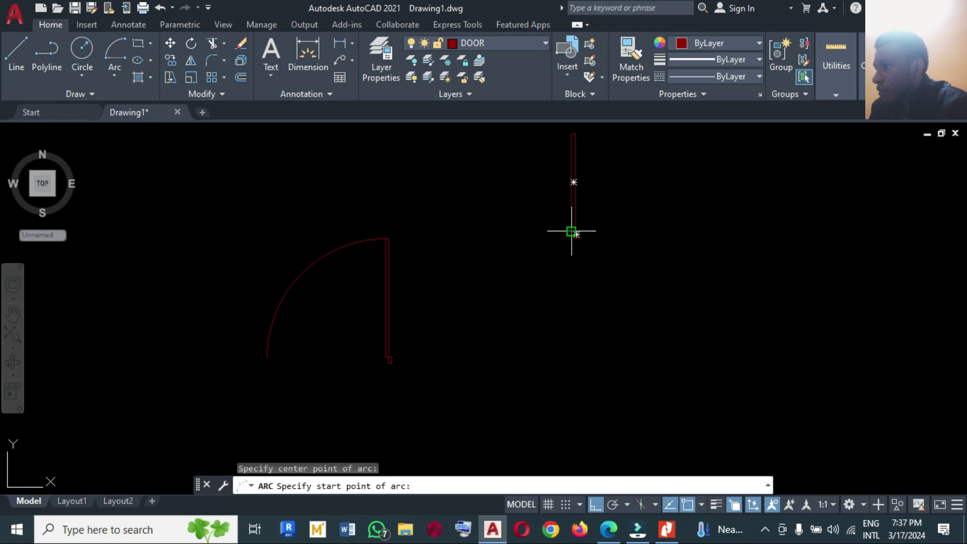
left_click(571, 133)
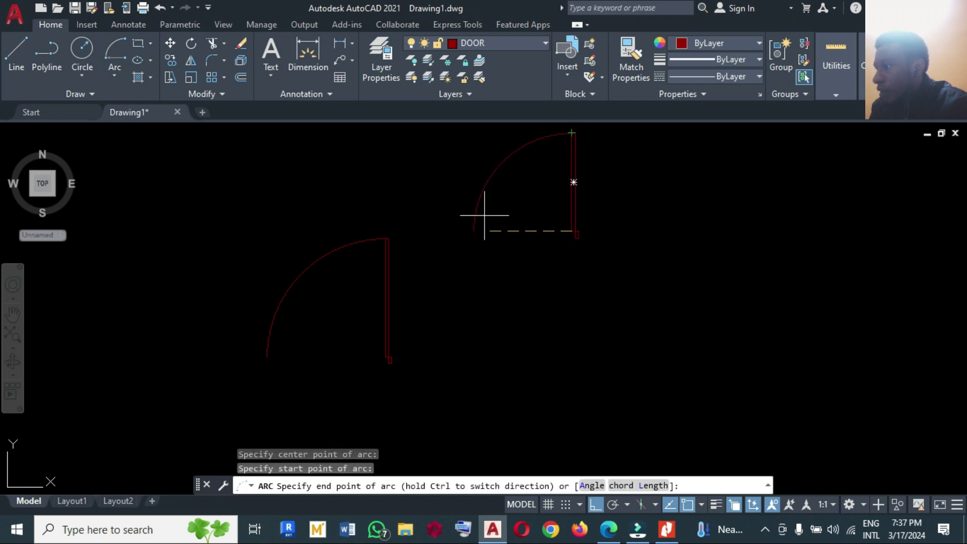
left_click(482, 214)
scroll(556, 327, "down", 2)
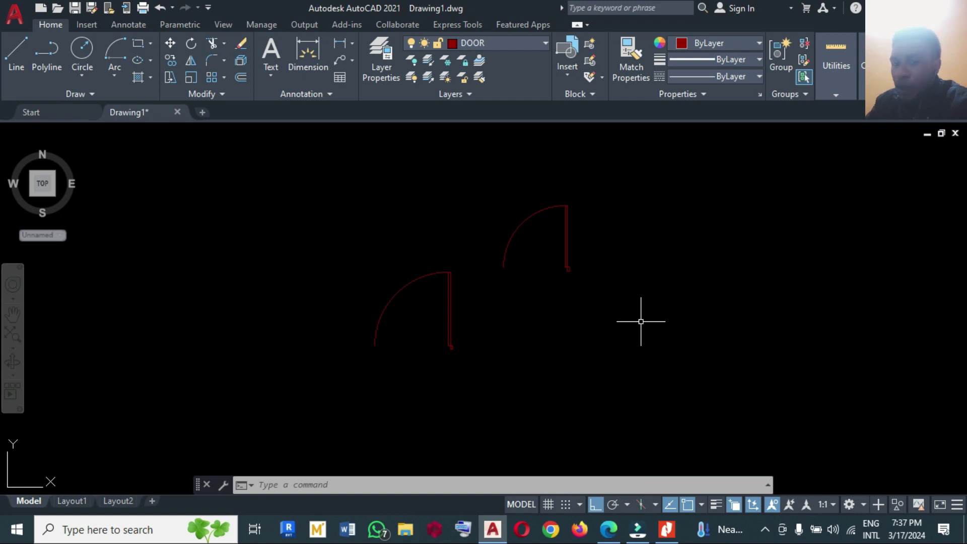
Copy the lower door symbol further to the left
type("m")
key("BackSpace")
type("ct o")
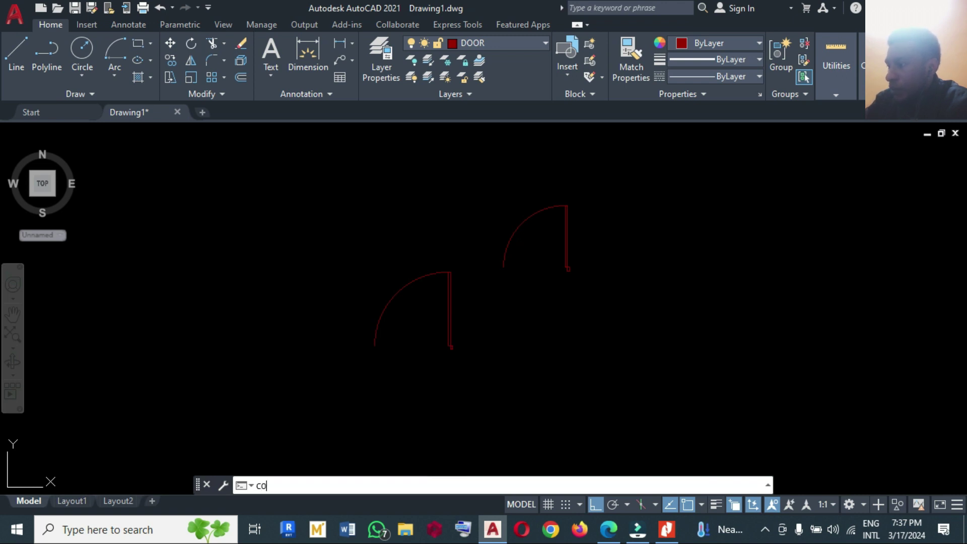
key("Return")
left_click(341, 260)
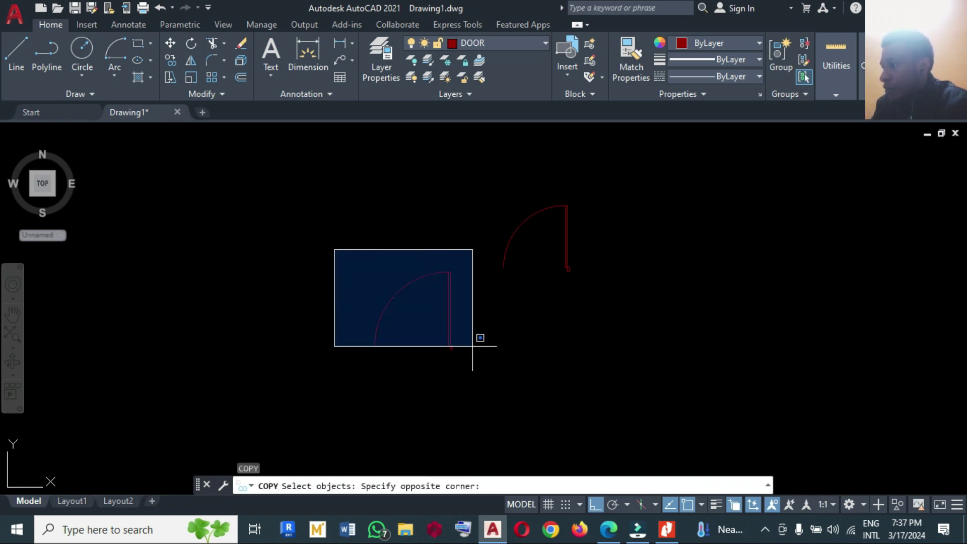
left_click(477, 338)
key("Return")
left_click(500, 380)
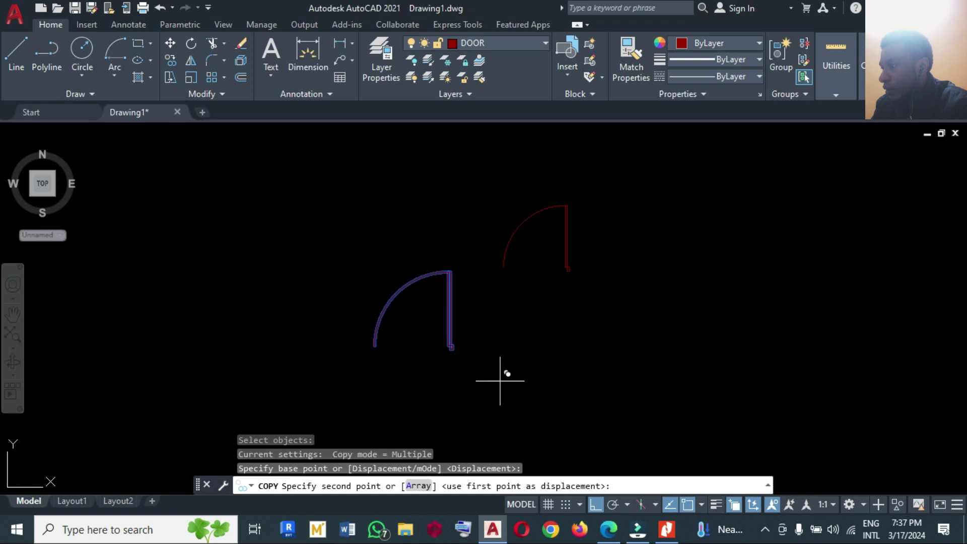
left_click(256, 346)
key("Escape")
Mirror the left copy about a vertical line, keeping the source objects
type("mi")
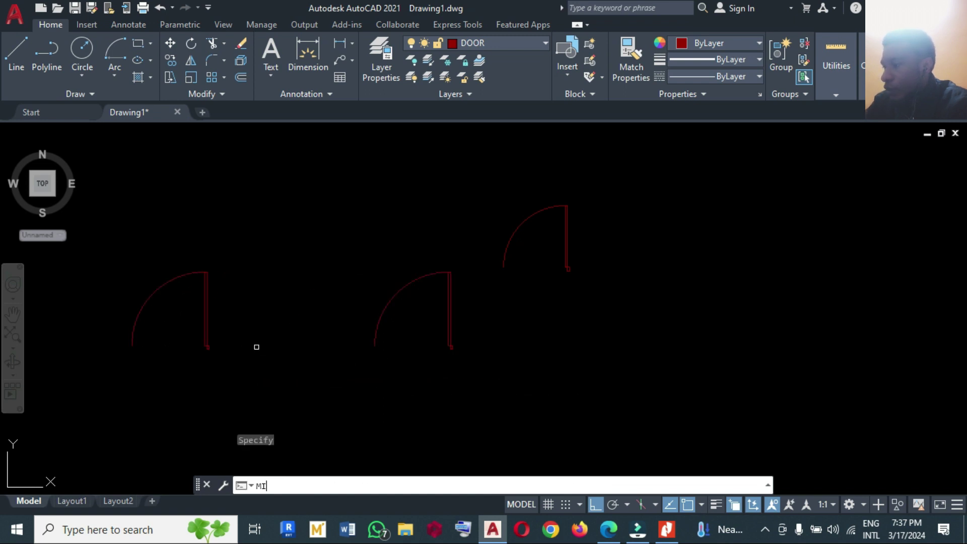
key("Return")
left_click(106, 251)
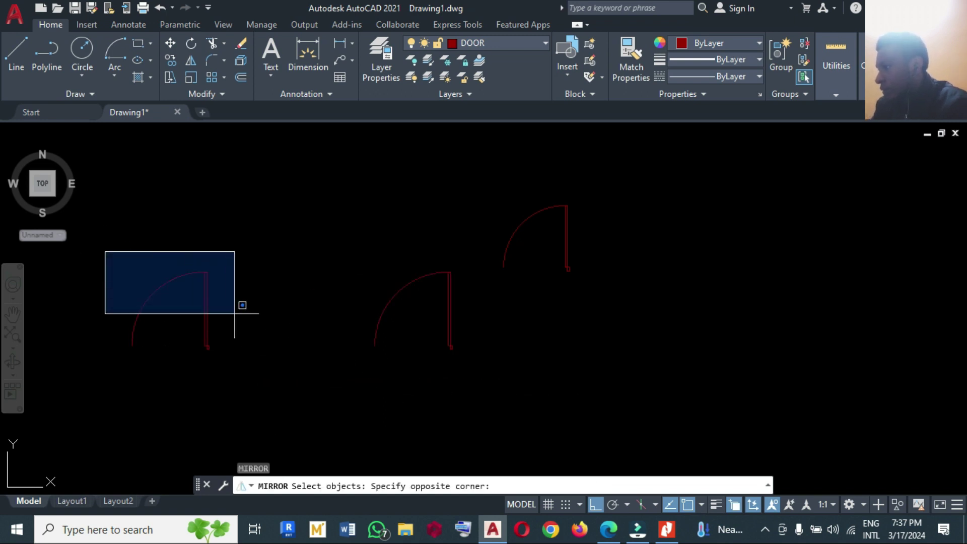
left_click(254, 354)
key("Return")
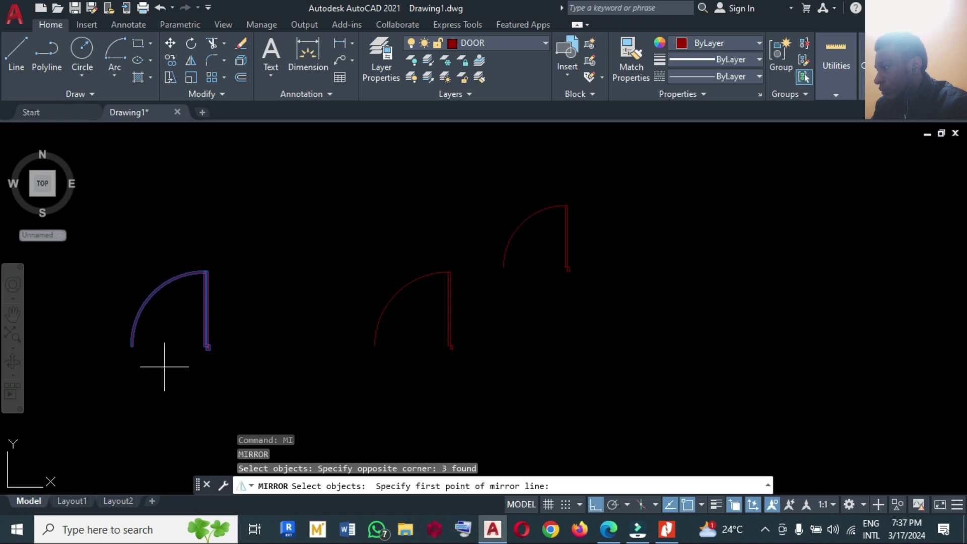
left_click(133, 345)
left_click(133, 368)
key("Return")
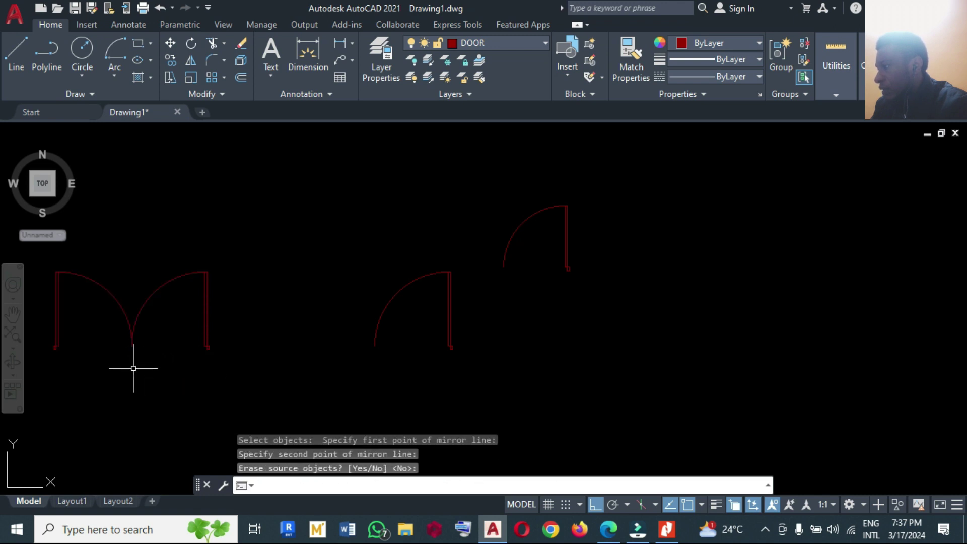
scroll(363, 328, "down", 4)
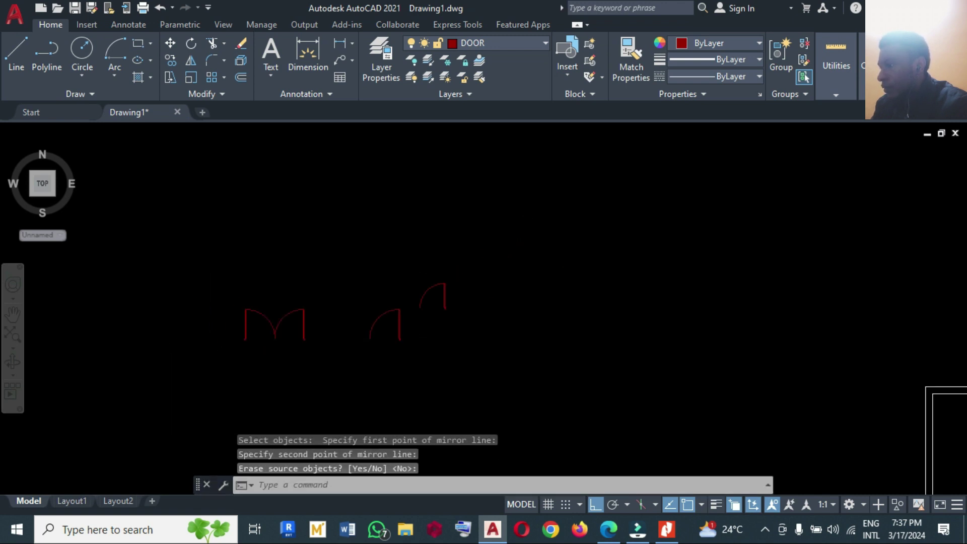
scroll(242, 348, "up", 2)
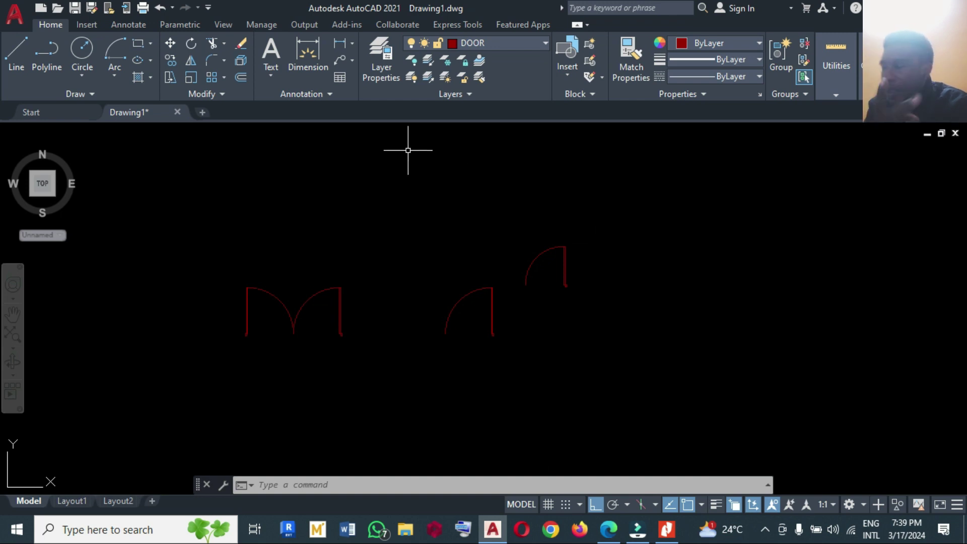
Draw a 225 by 1200 rectangle to the right of the doors
left_click(134, 41)
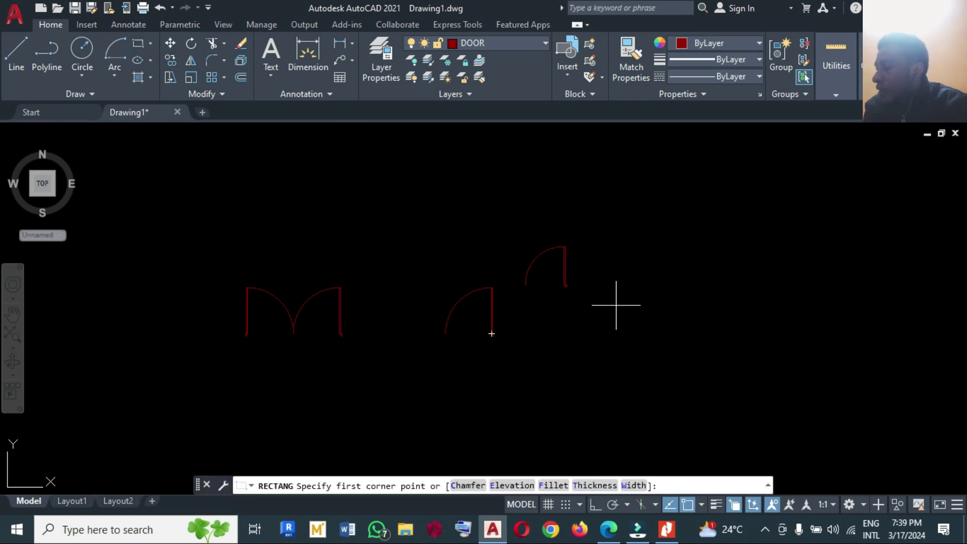
left_click(639, 325)
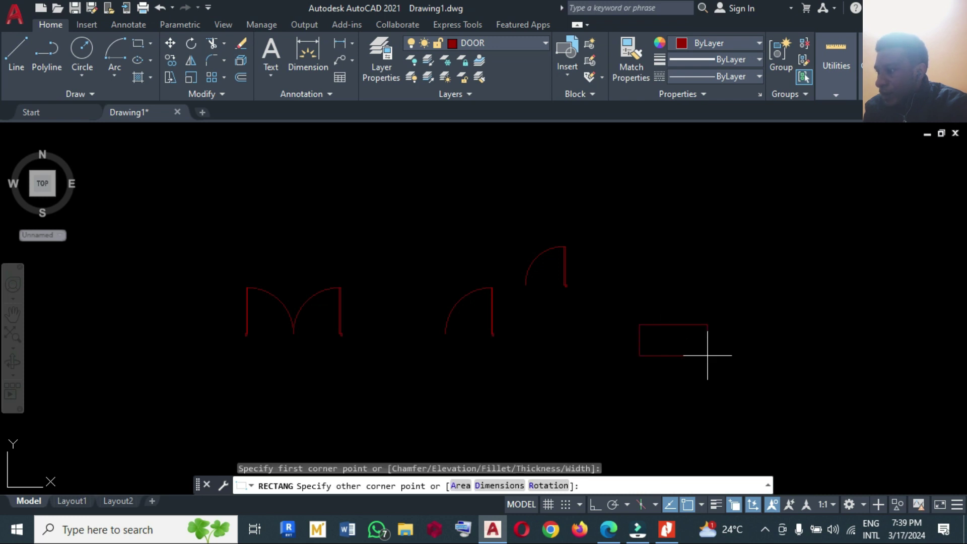
type("@225,1200")
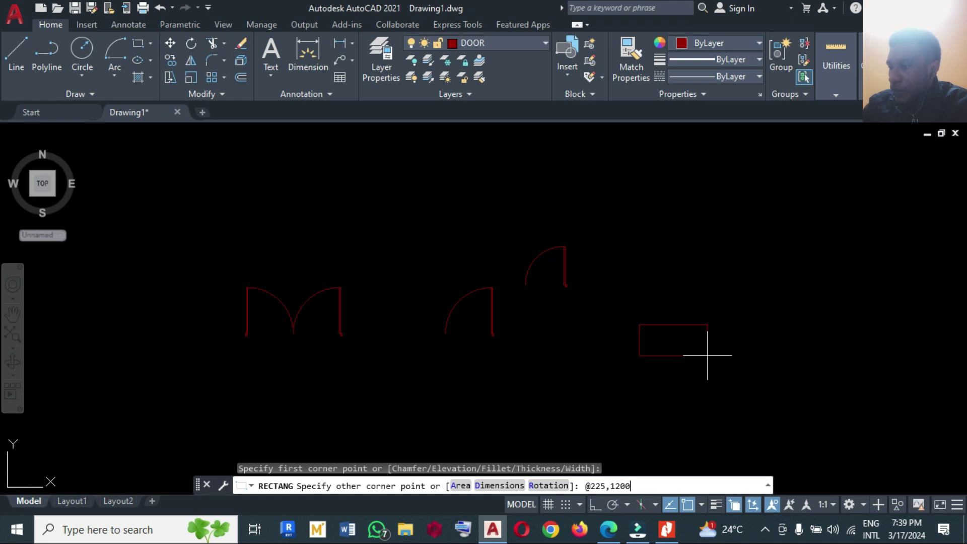
key("Return")
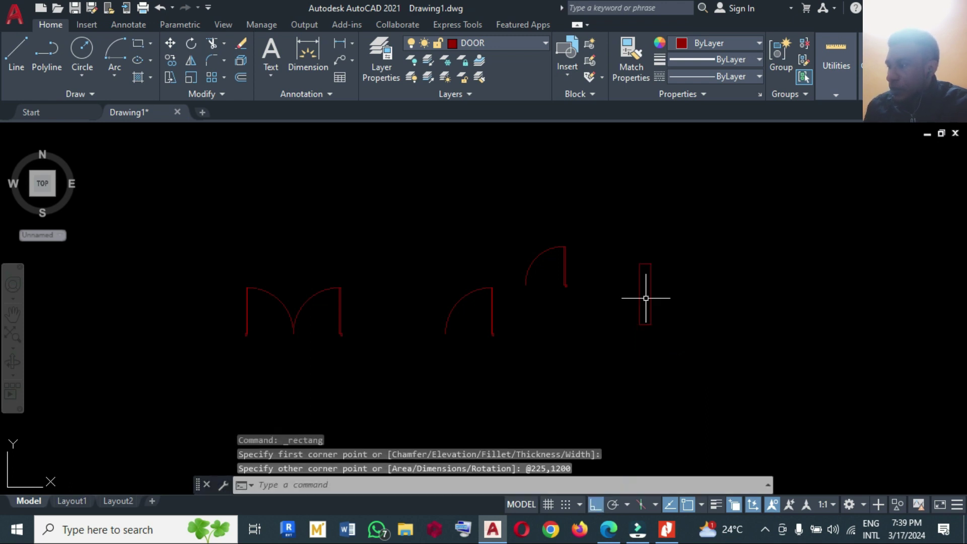
Rotate the tall rectangle about its top middle so it lies horizontal
type("RO")
key("Return")
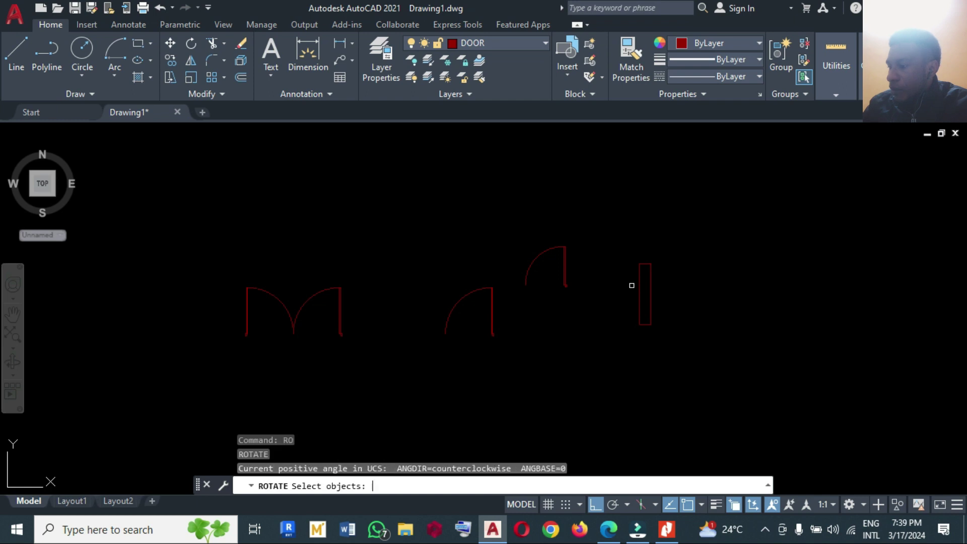
left_click(640, 288)
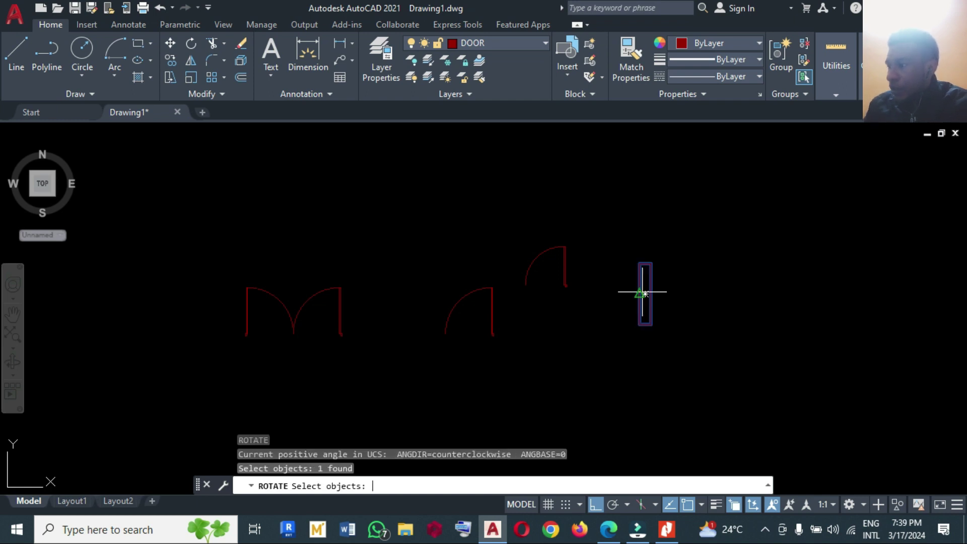
key("Return")
left_click(645, 263)
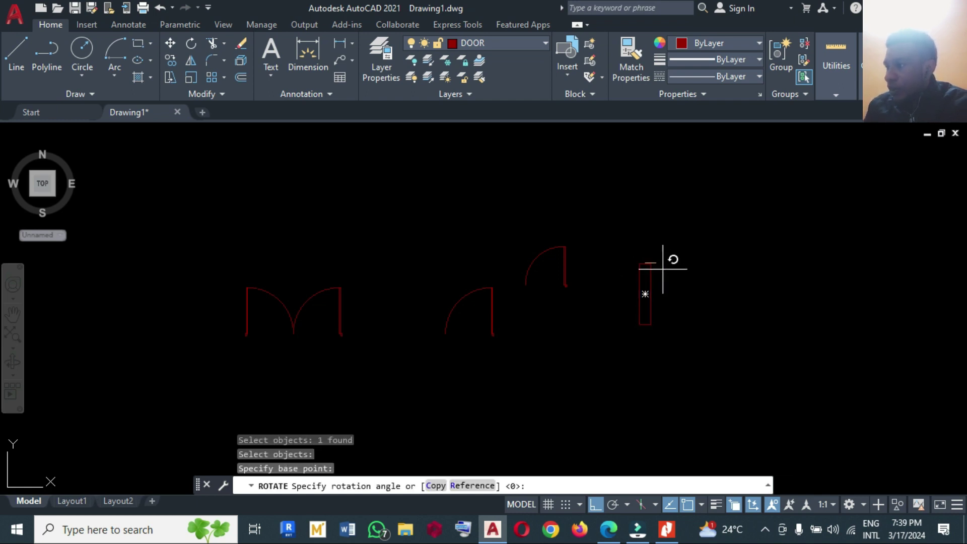
key("Return")
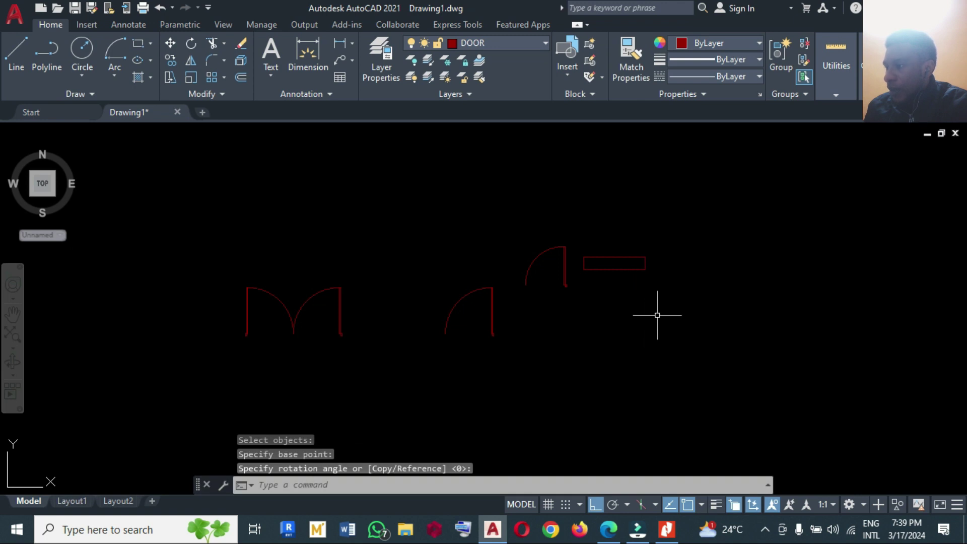
Move the horizontal rectangle slightly to the right
type("m")
key("Return")
key("Escape")
type("mo'")
key("Return")
type("m")
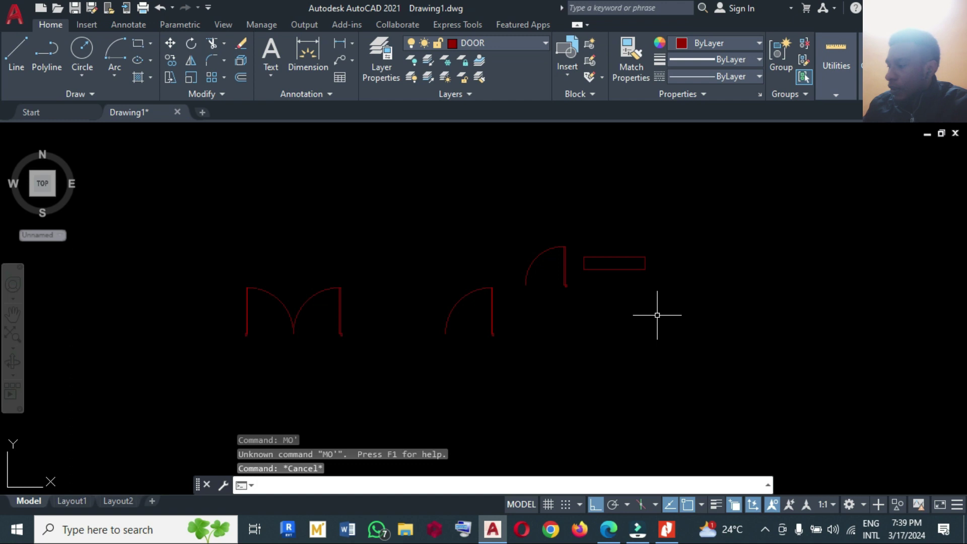
key("Return")
left_click(681, 310)
left_click(610, 212)
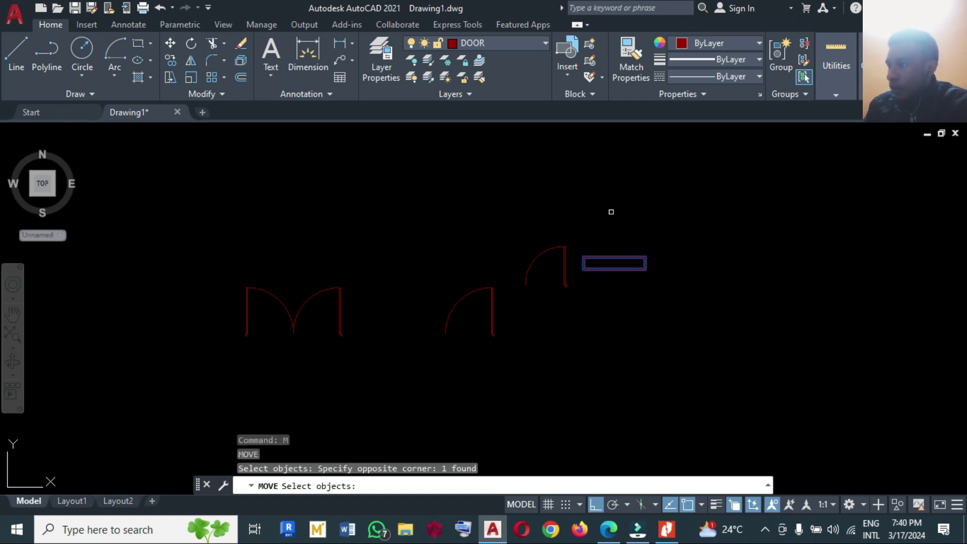
key("Return")
left_click(609, 212)
left_click(638, 218)
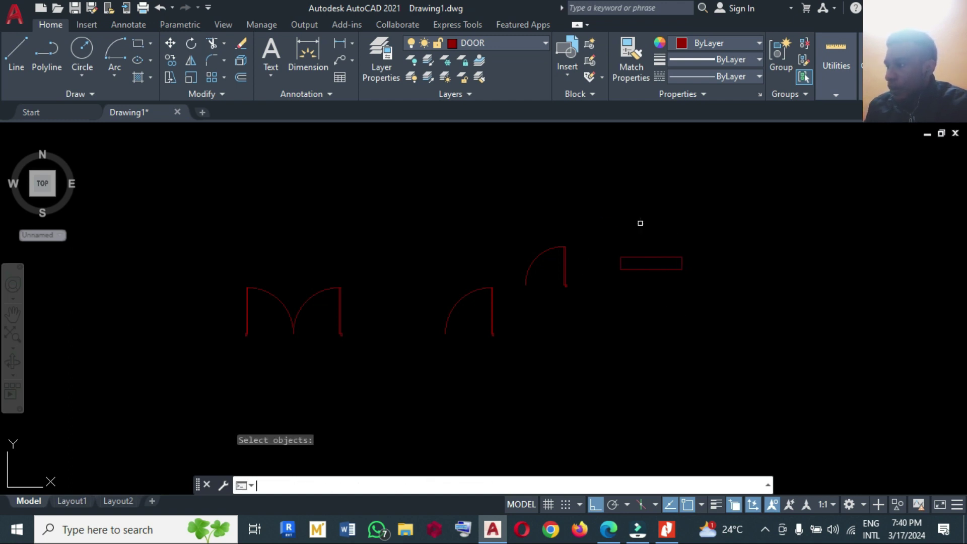
Explode the horizontal rectangle into separate lines
key("Return")
key("Return")
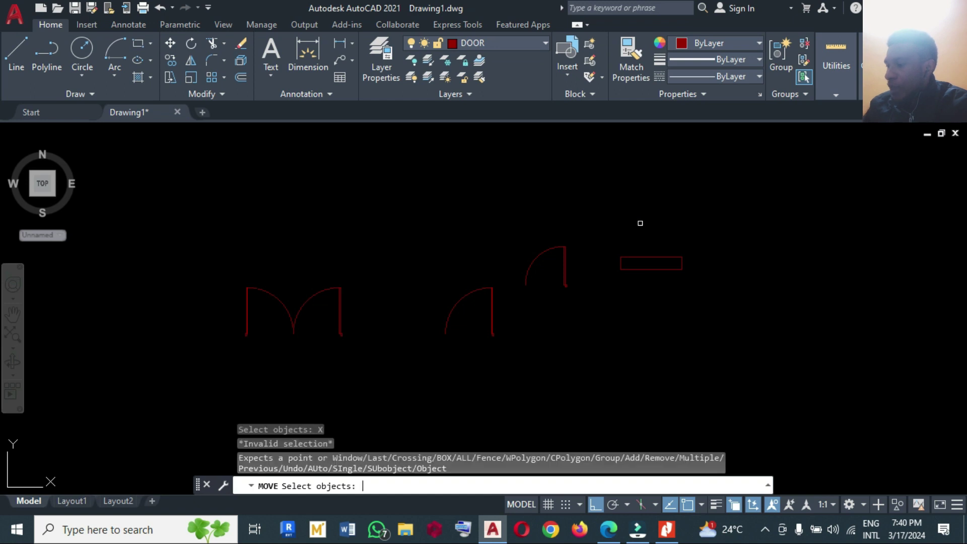
left_click(675, 281)
left_click(636, 218)
key("Return")
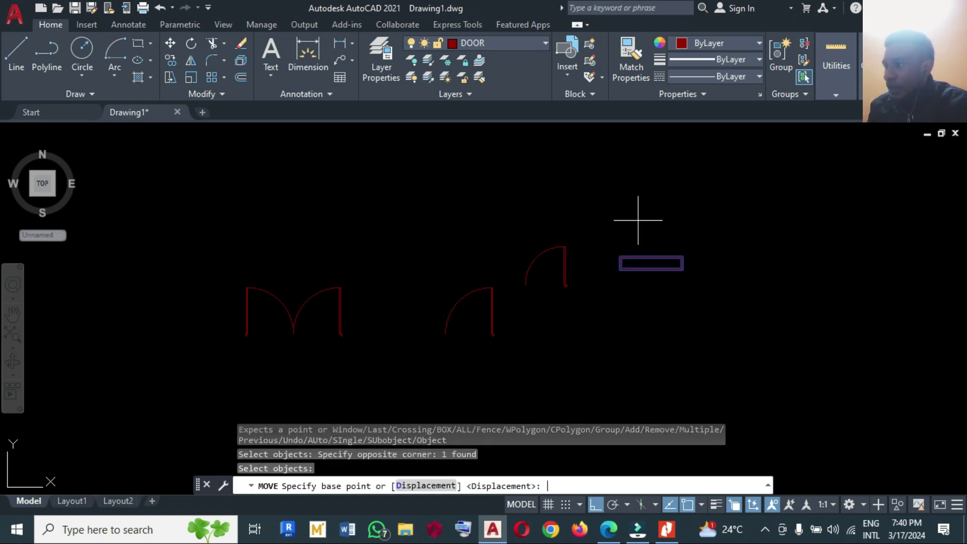
key("Escape")
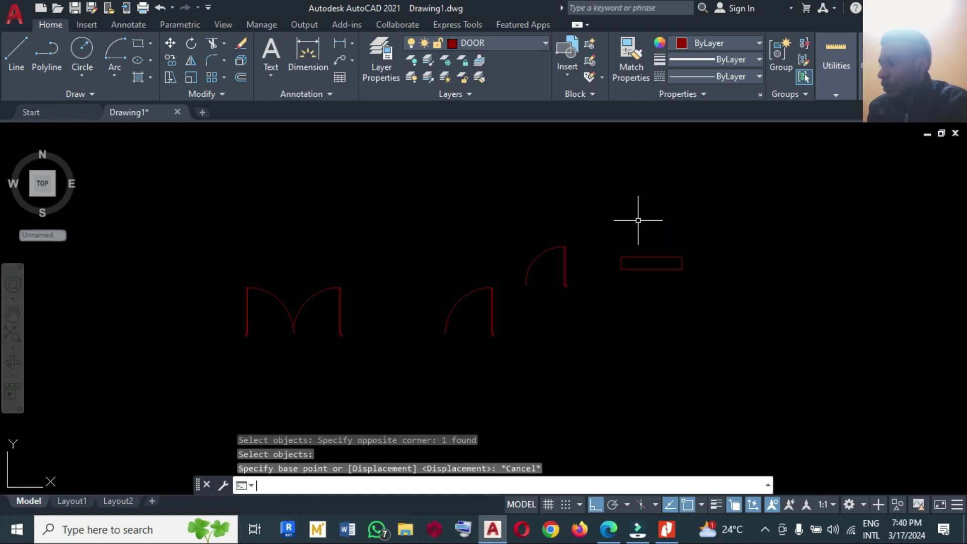
left_click(638, 257)
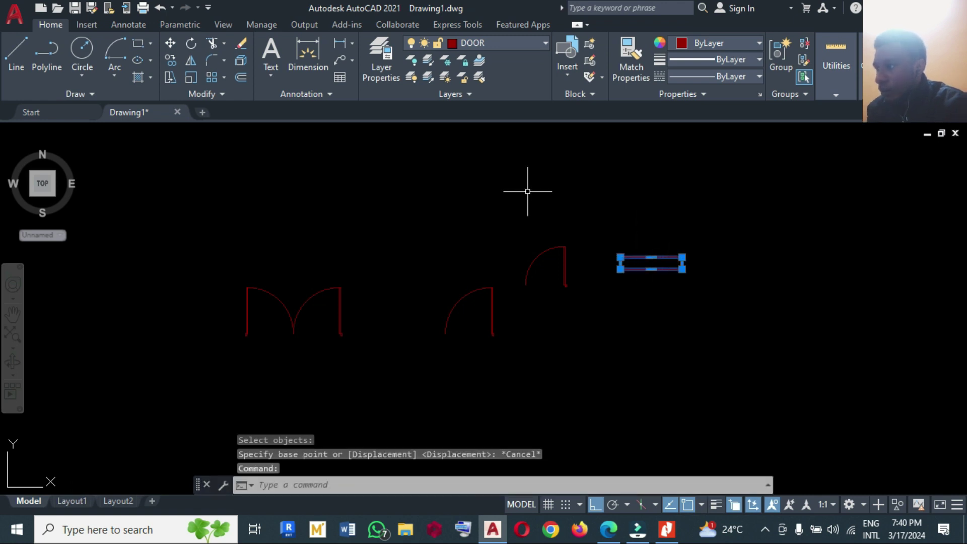
left_click(242, 65)
scroll(684, 245, "up", 1)
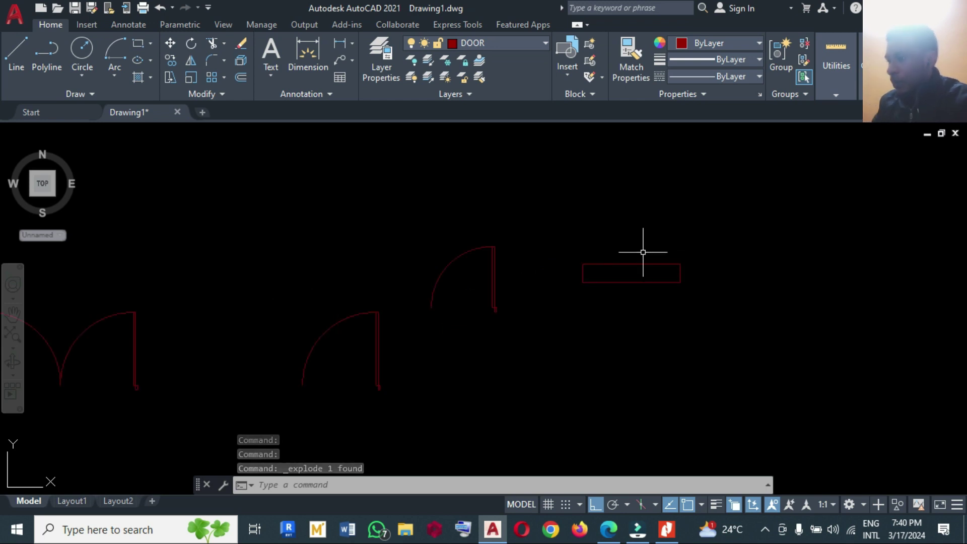
Offset both long edges of the rectangle 50 inward
type("o")
key("Return")
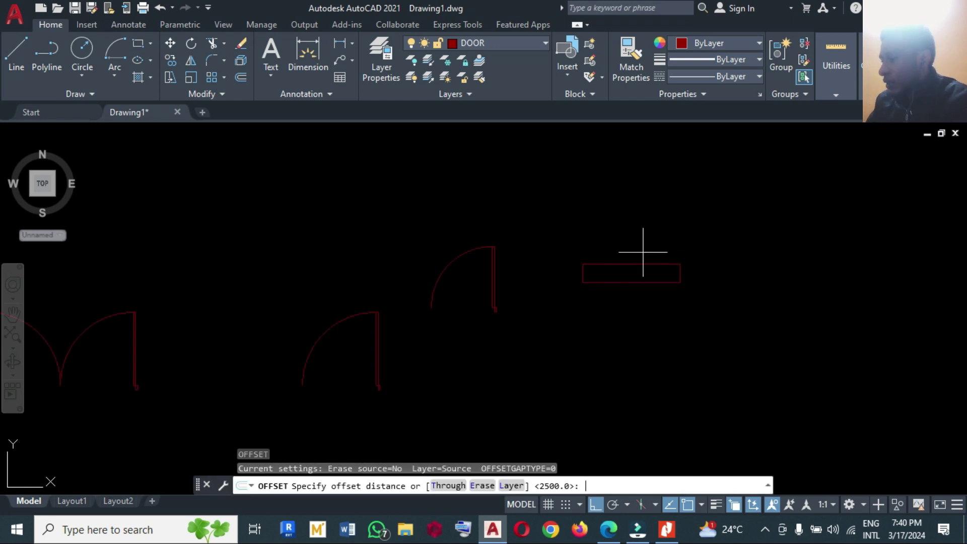
key("Return")
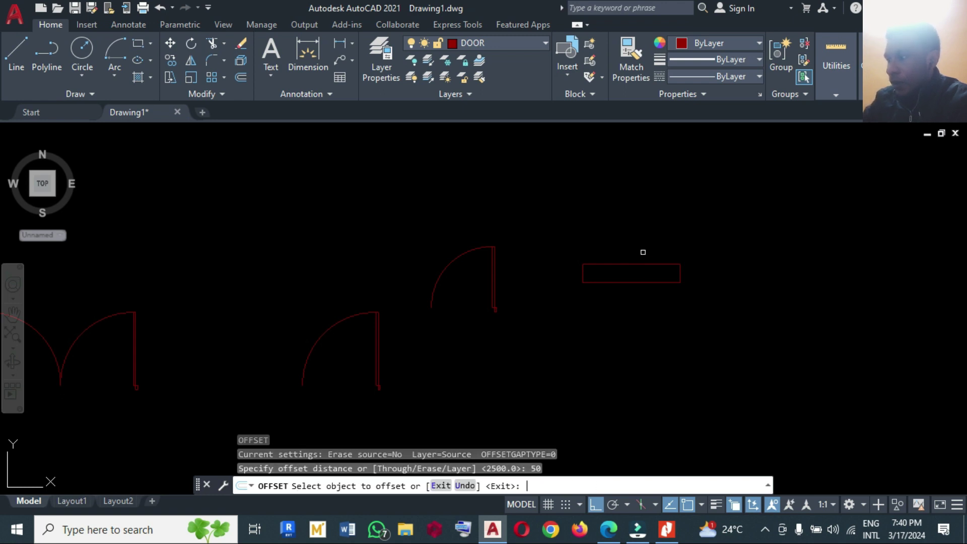
left_click(640, 263)
left_click(641, 297)
left_click(636, 283)
left_click(664, 195)
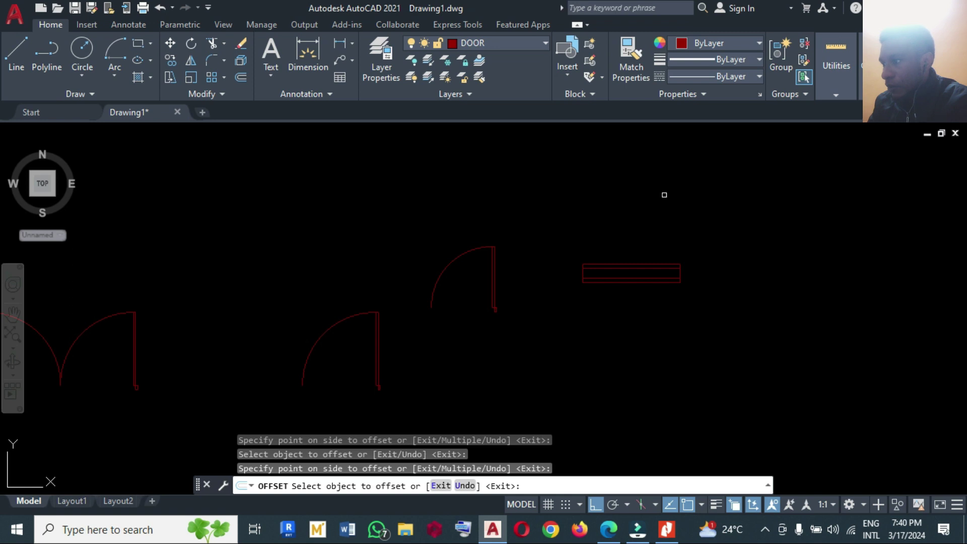
key("Return")
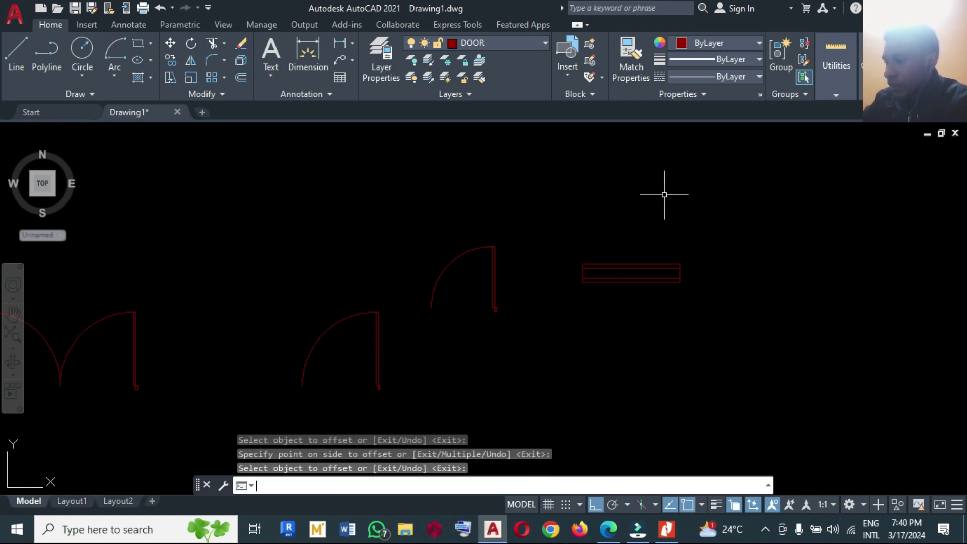
Offset the right edge 600 inward as a vertical divider
key("Return")
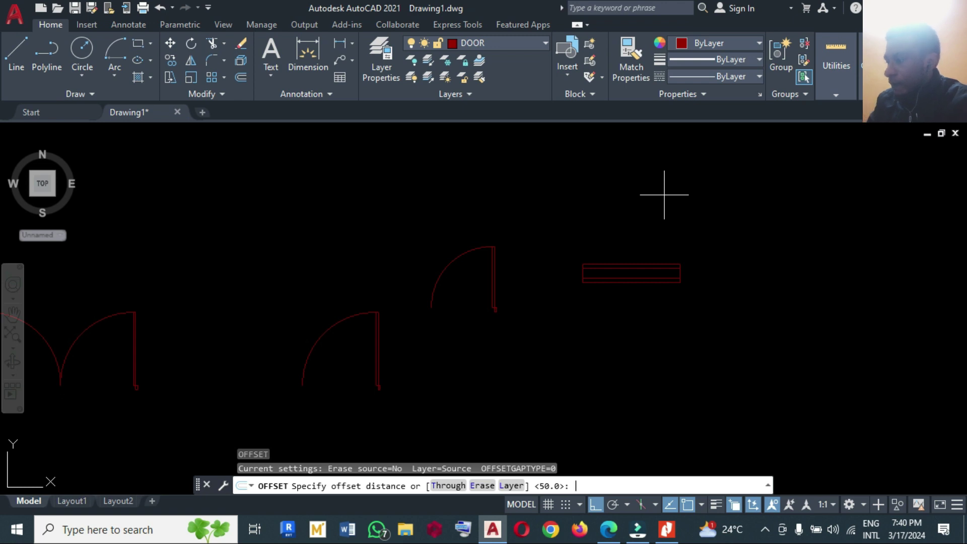
type("600")
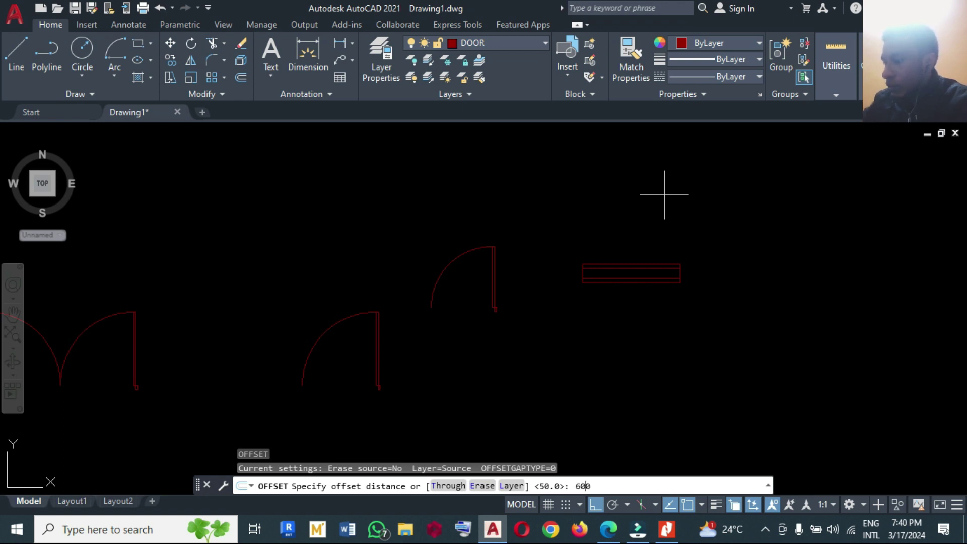
key("Return")
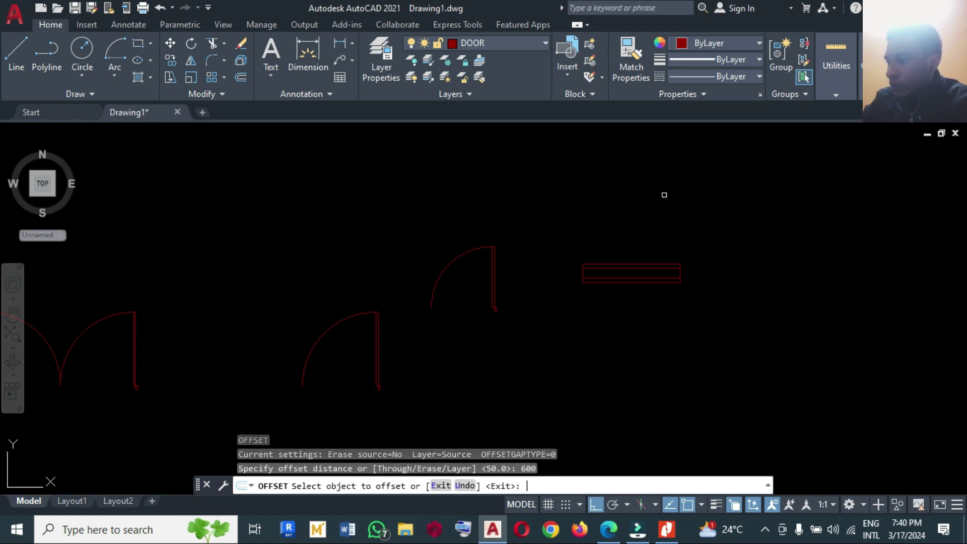
left_click(680, 272)
left_click(611, 294)
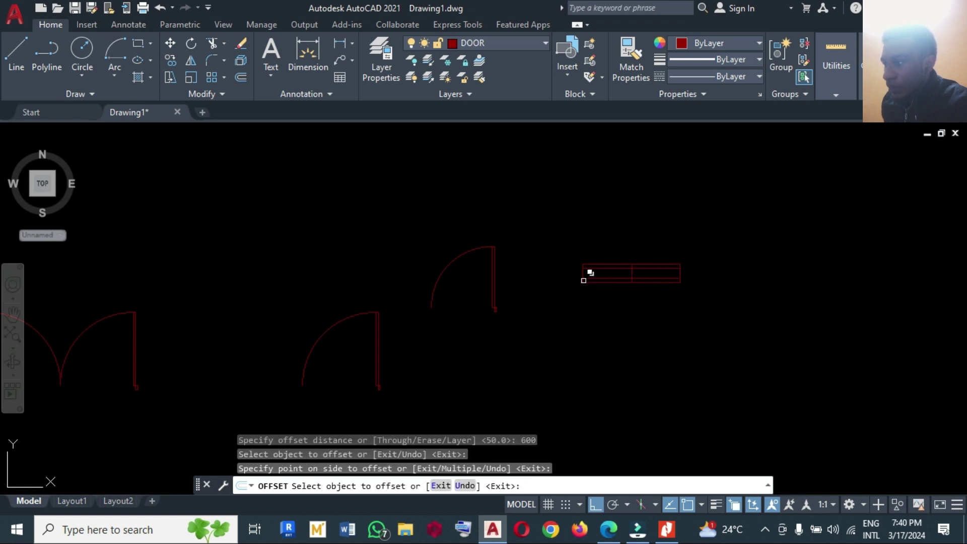
key("Return")
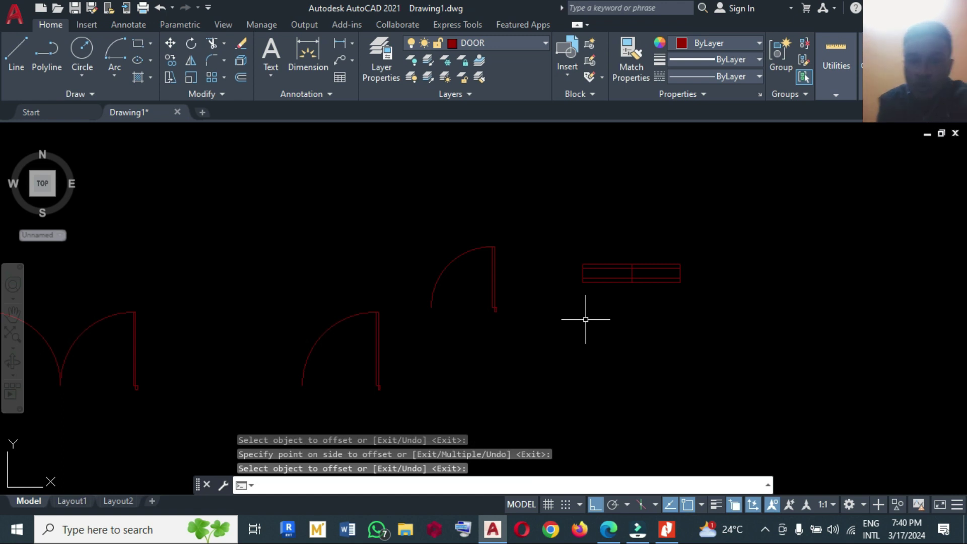
Select all window symbol lines and assign them to the WINDOW layer
left_click(705, 307)
mouse_move(688, 301)
left_mouse_down()
mouse_move(582, 243)
mouse_move(578, 259)
left_mouse_up()
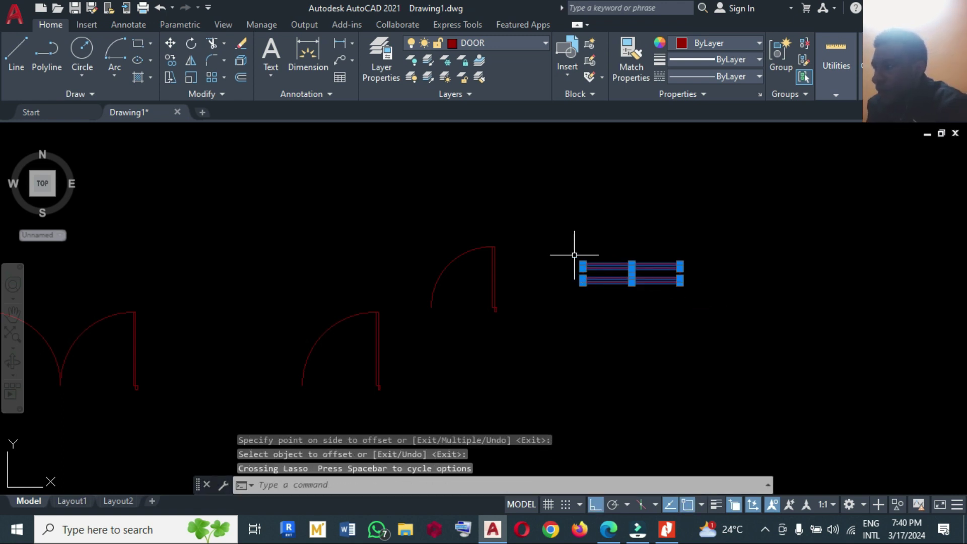
mouse_move(571, 225)
left_mouse_down()
mouse_move(723, 300)
mouse_move(548, 257)
left_mouse_up()
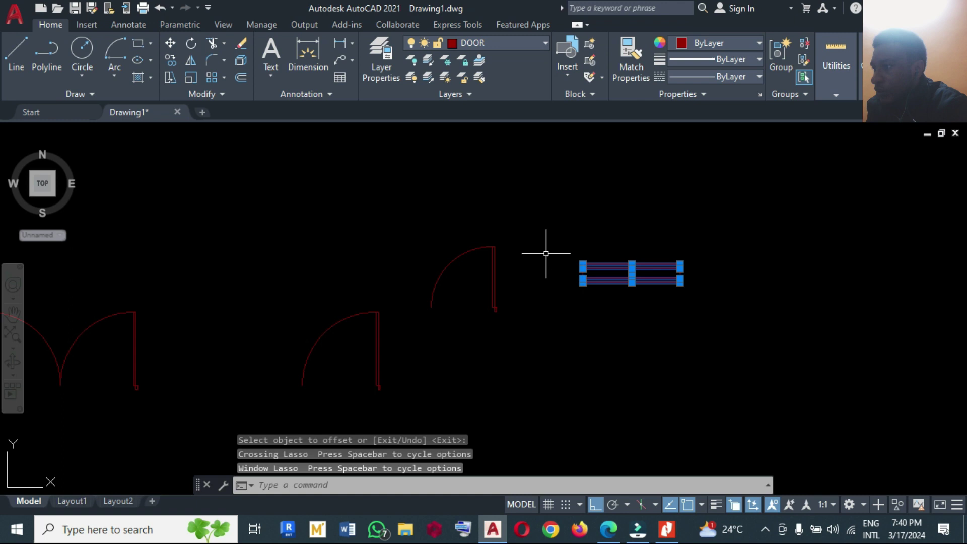
left_click(539, 246)
left_click(722, 298)
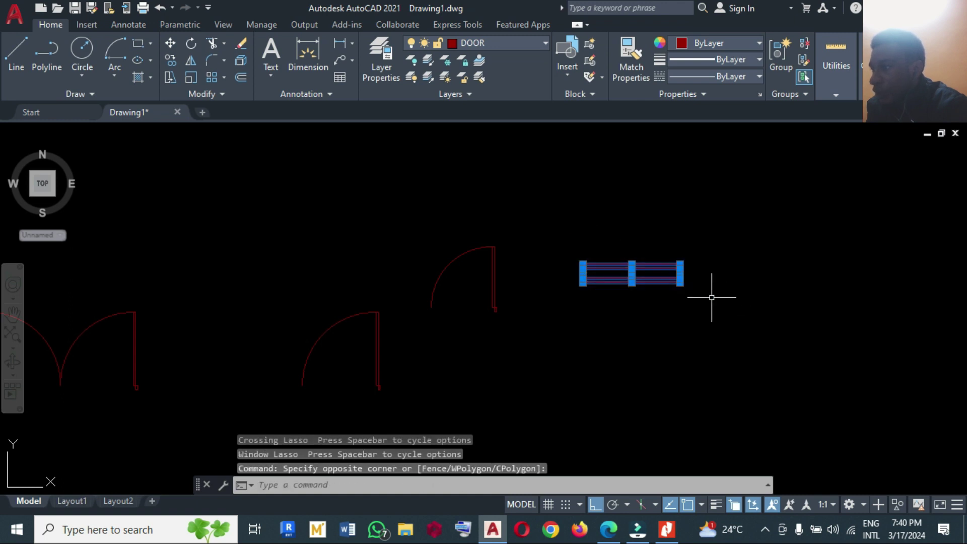
left_click(544, 45)
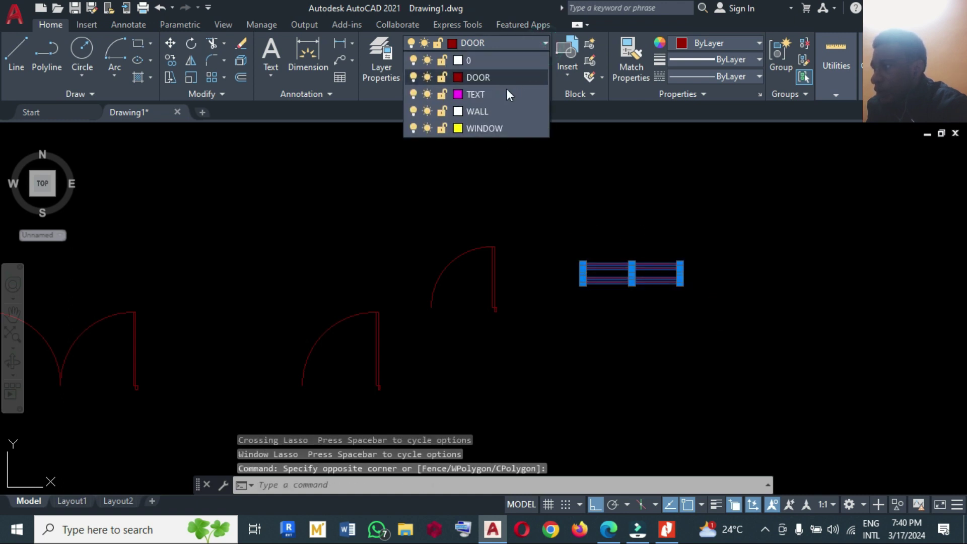
left_click(487, 129)
left_click(505, 155)
left_click(518, 173)
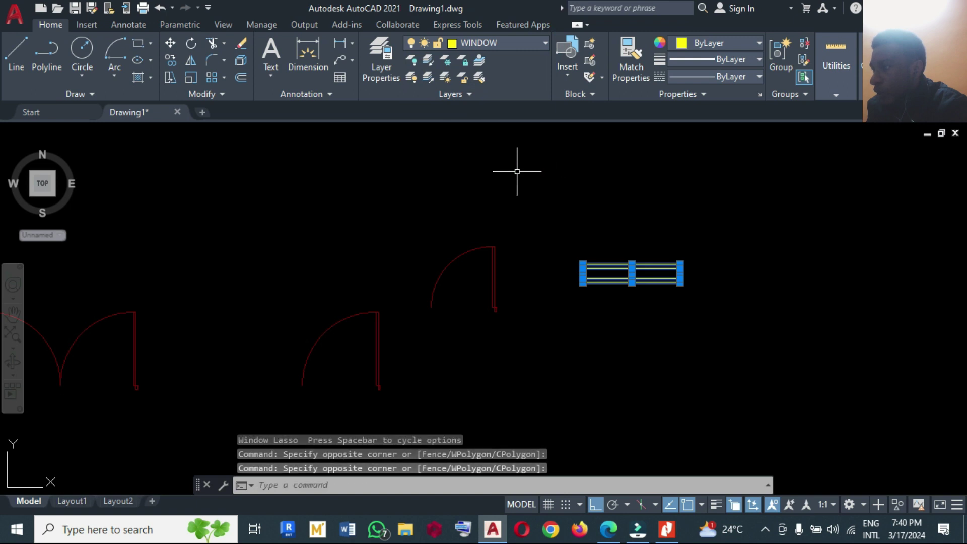
key("Escape")
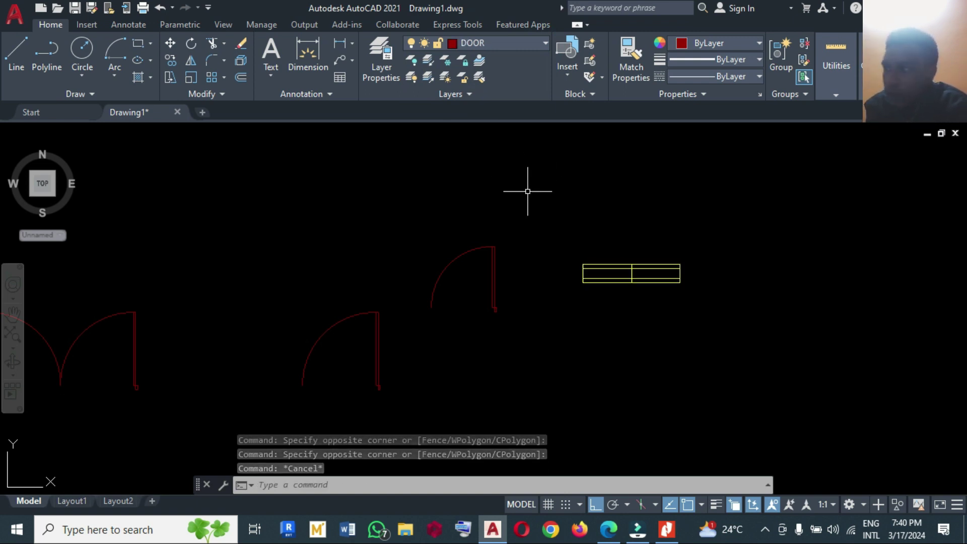
scroll(668, 257, "down", 2)
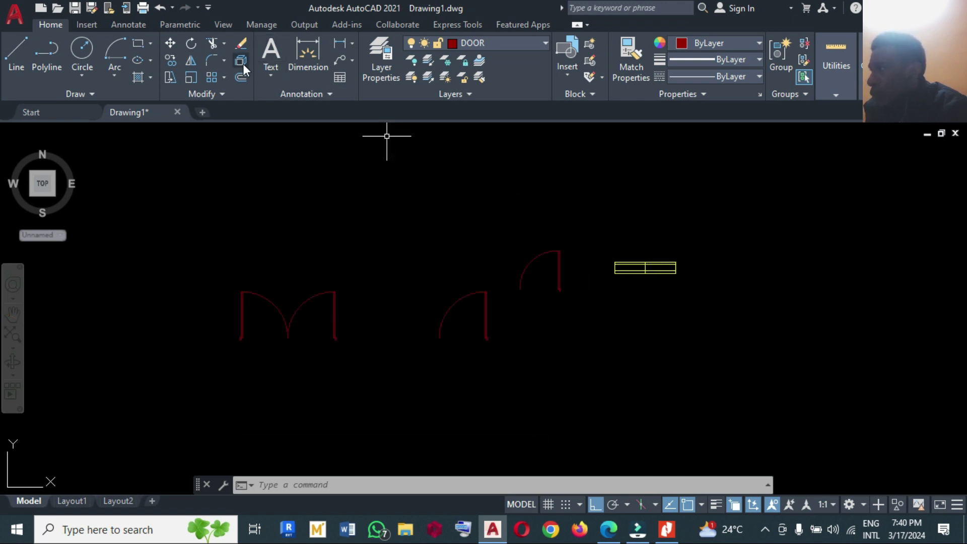
Draw an 1800 by 225 rectangle above the door arcs, undoing a mistaken first attempt
left_click(138, 44)
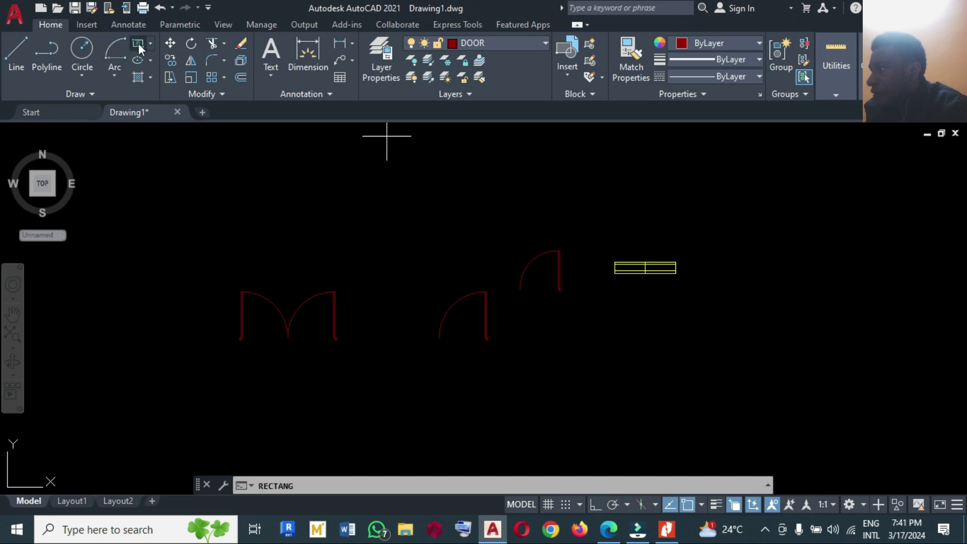
left_click(293, 194)
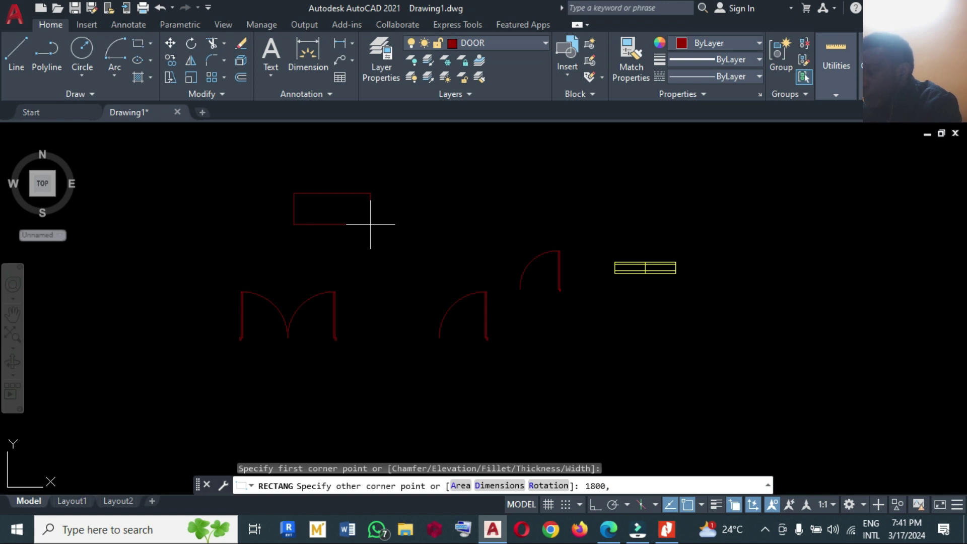
key("Return")
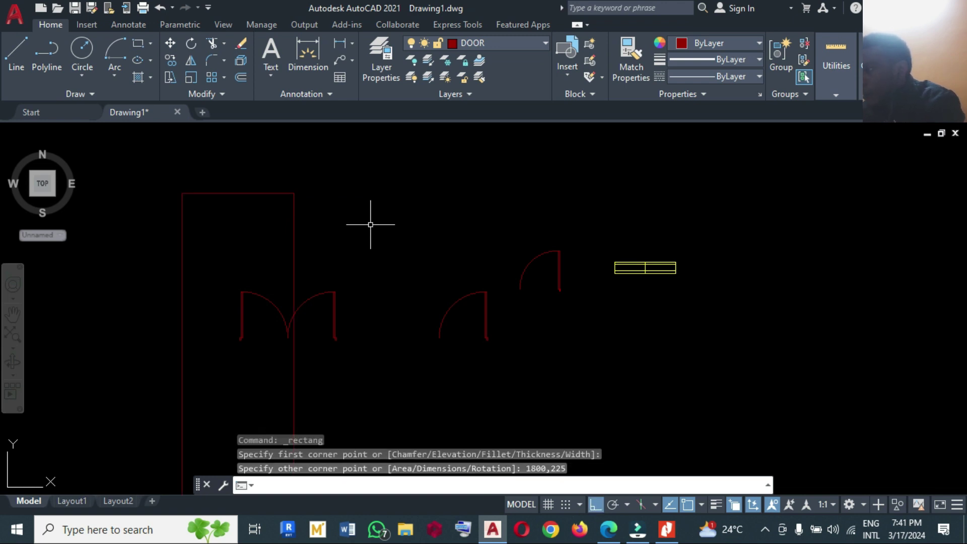
scroll(509, 169, "down", 5)
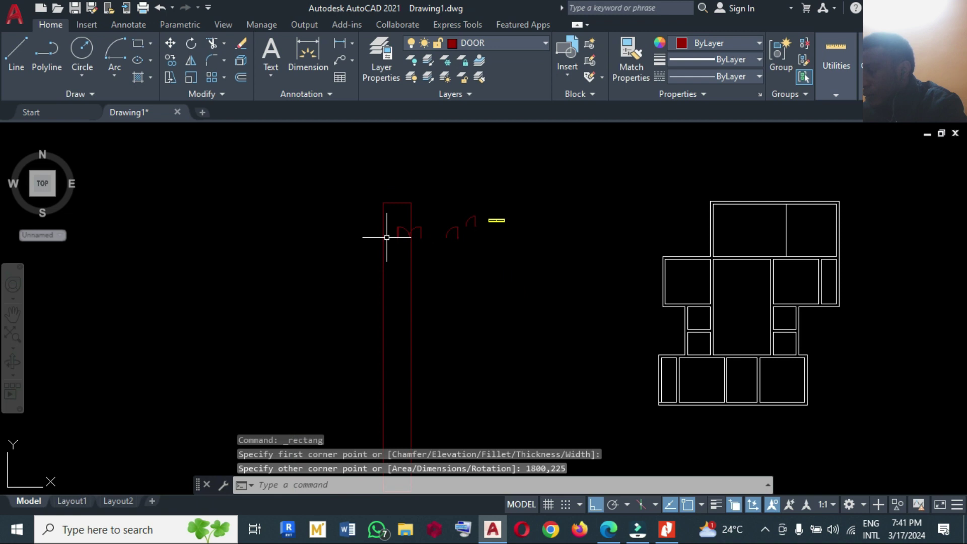
key("ctrl+z")
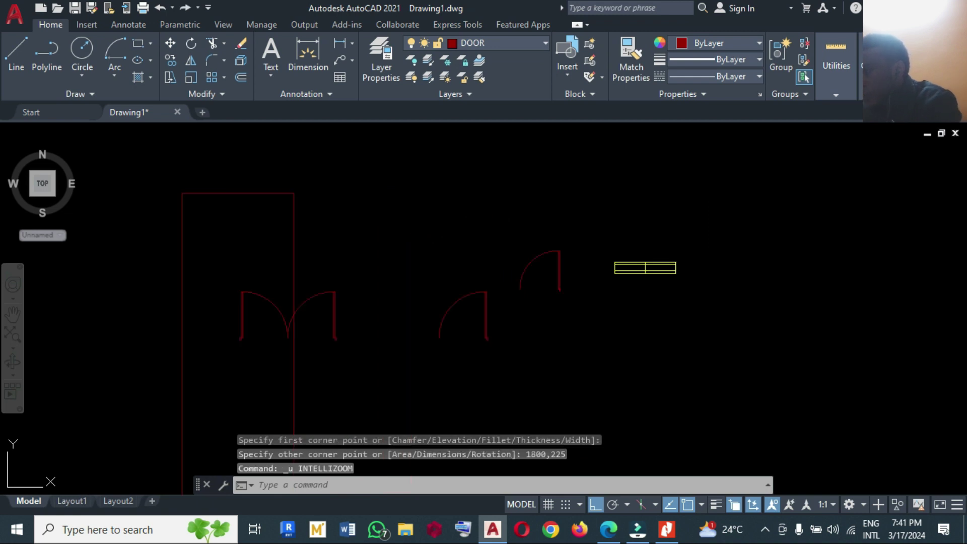
key("ctrl+z")
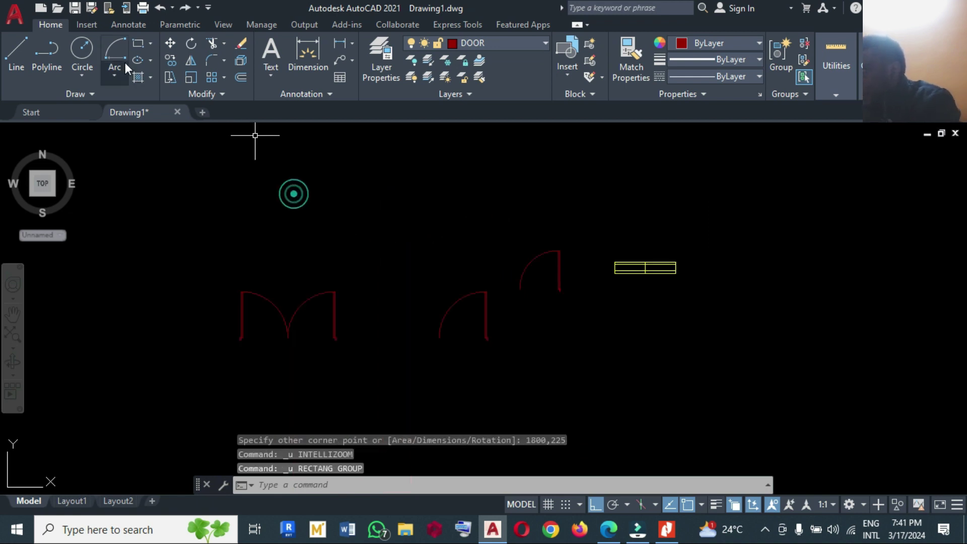
left_click(138, 44)
left_click(293, 183)
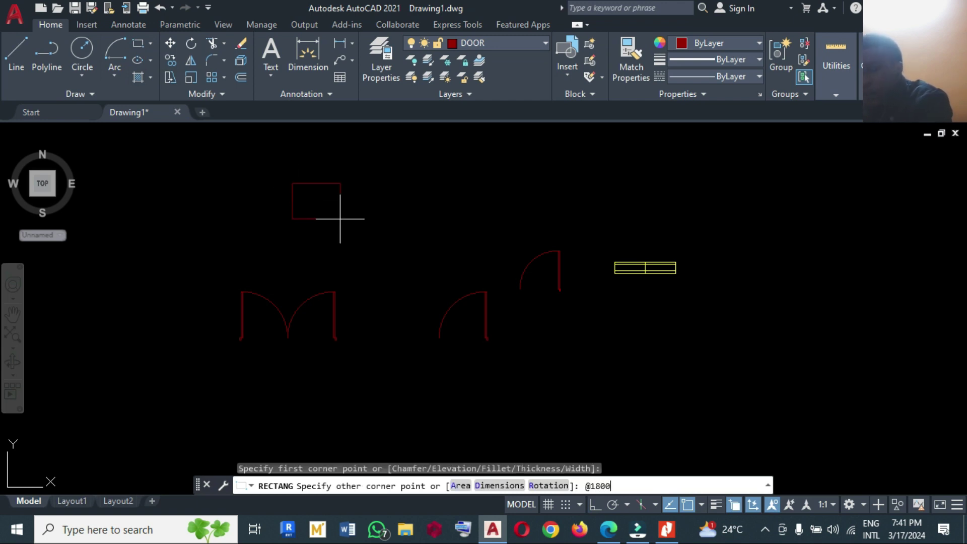
type("@1800,225")
key("Return")
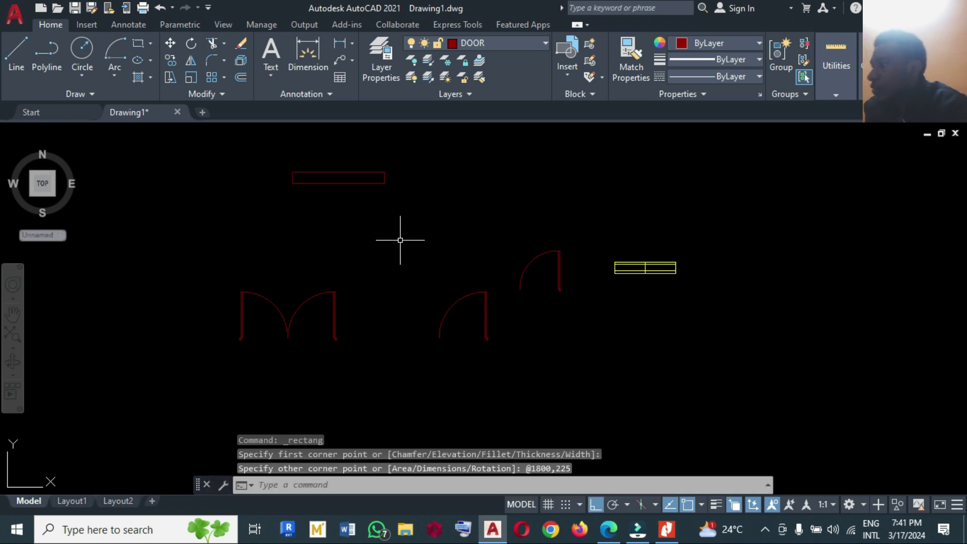
Explode the new rectangle into separate lines
left_click(241, 60)
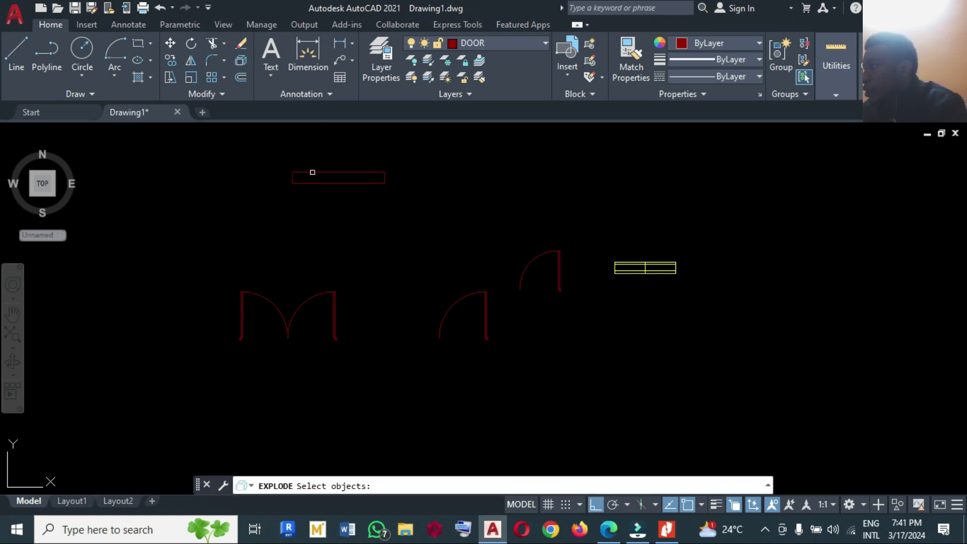
left_click(314, 174)
key("Return")
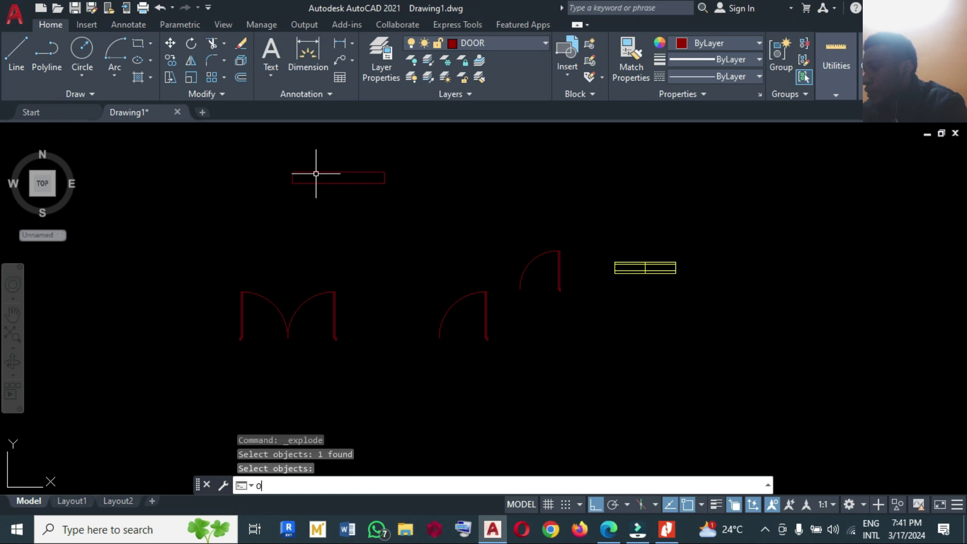
key("Return")
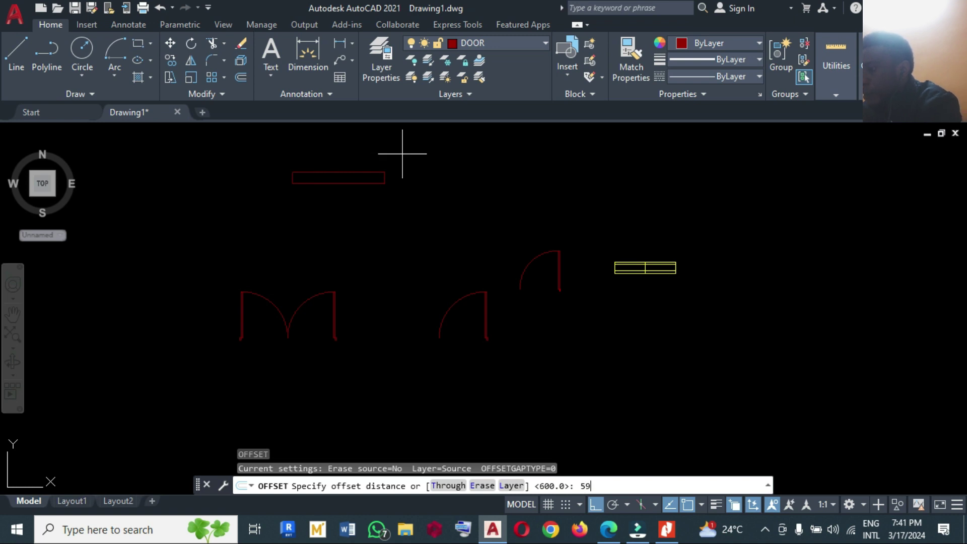
type("0")
key("Return")
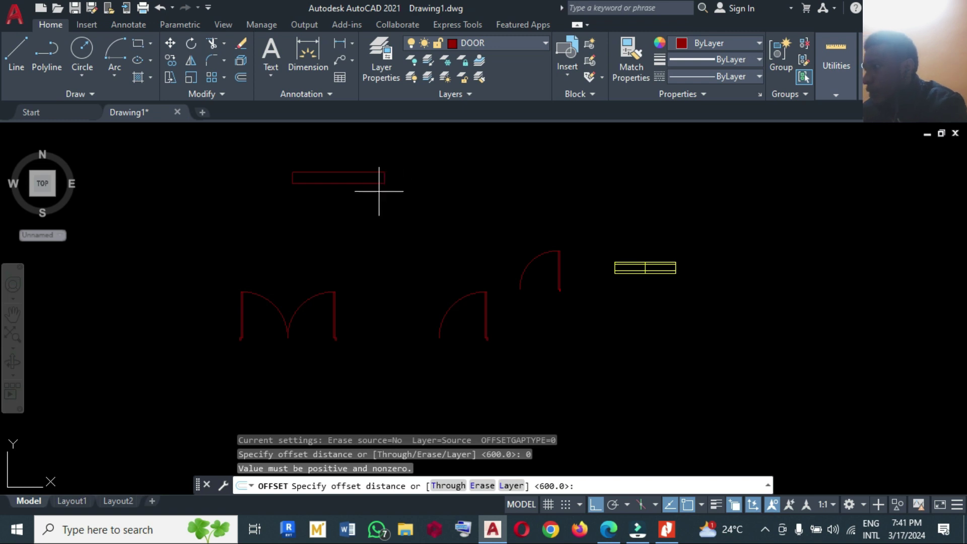
key("Escape")
Offset the rectangle's long edge 50 both above and below it
type("o")
key("Return")
key("Return")
type("50")
key("Return")
key("Escape")
middle_click_drag(378, 190, 441, 240)
type("o")
key("Return")
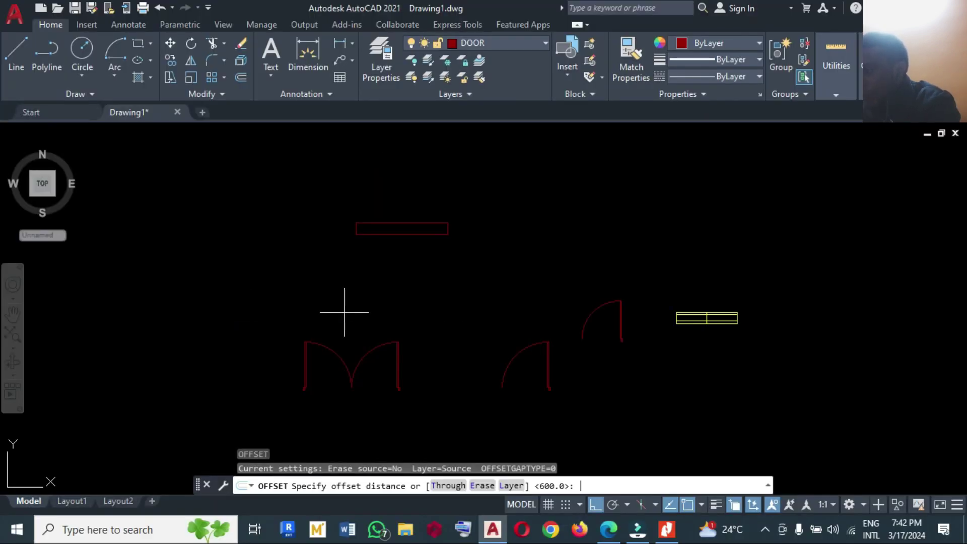
type("50")
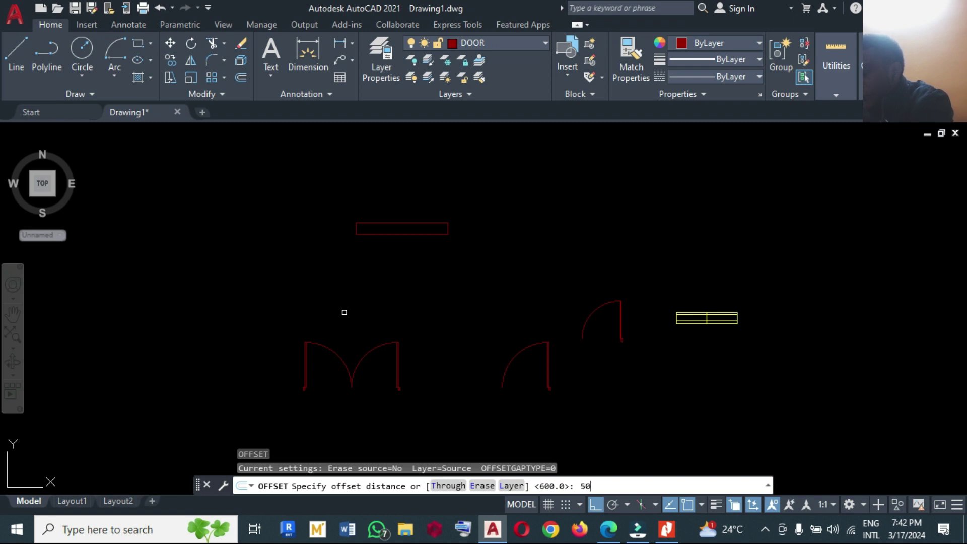
key("Return")
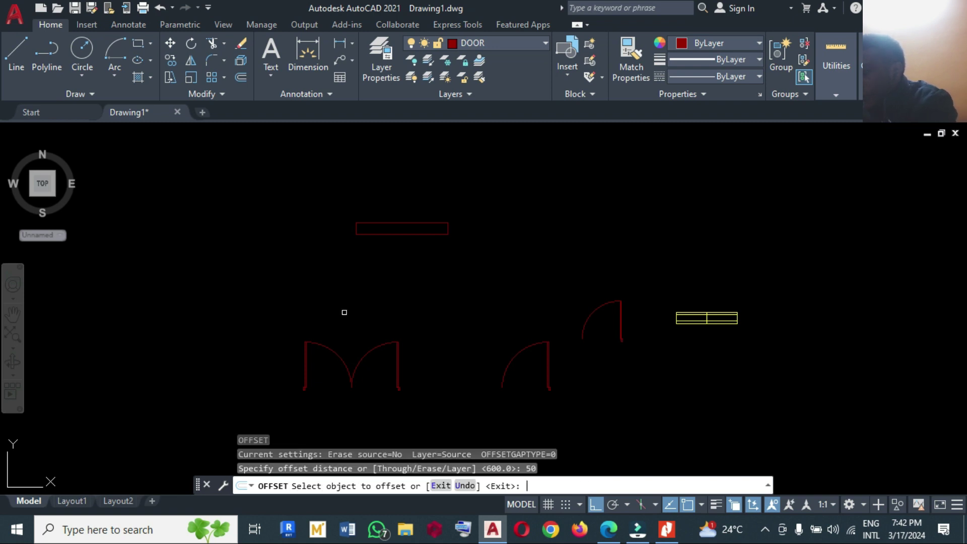
left_click(386, 233)
left_click(395, 204)
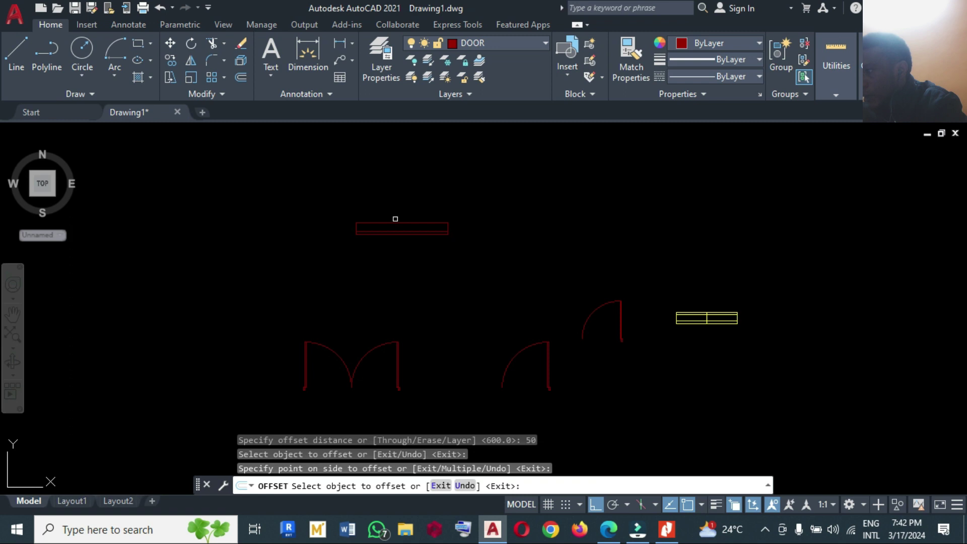
left_click(396, 218)
left_click(396, 255)
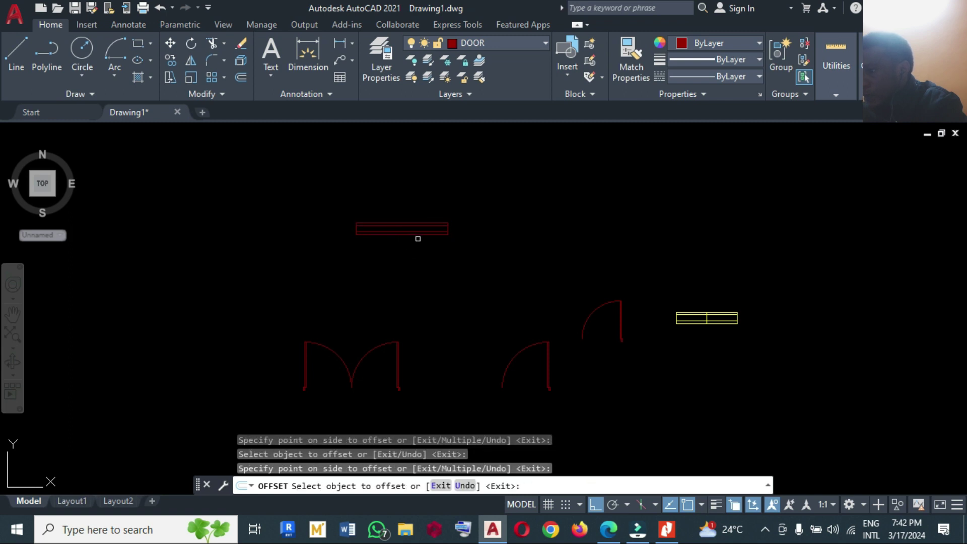
scroll(396, 220, "up", 2)
key("Return")
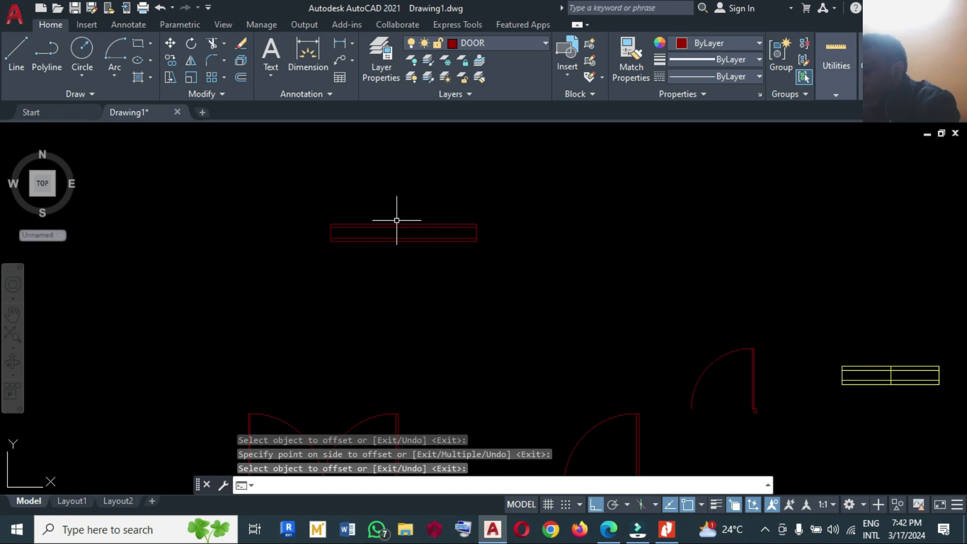
Offset the left and right ends 400 inward as dividing lines
type("o")
key("Return")
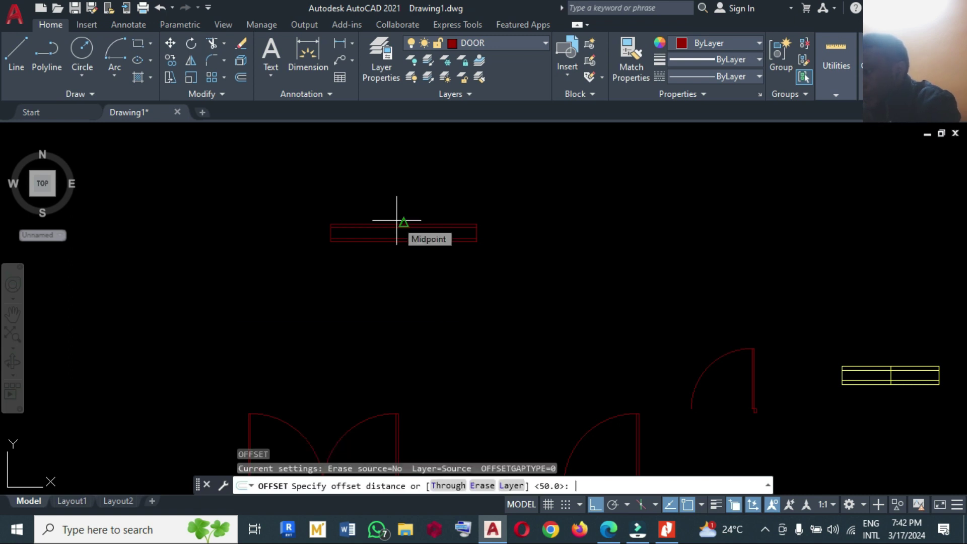
type("400")
key("Return")
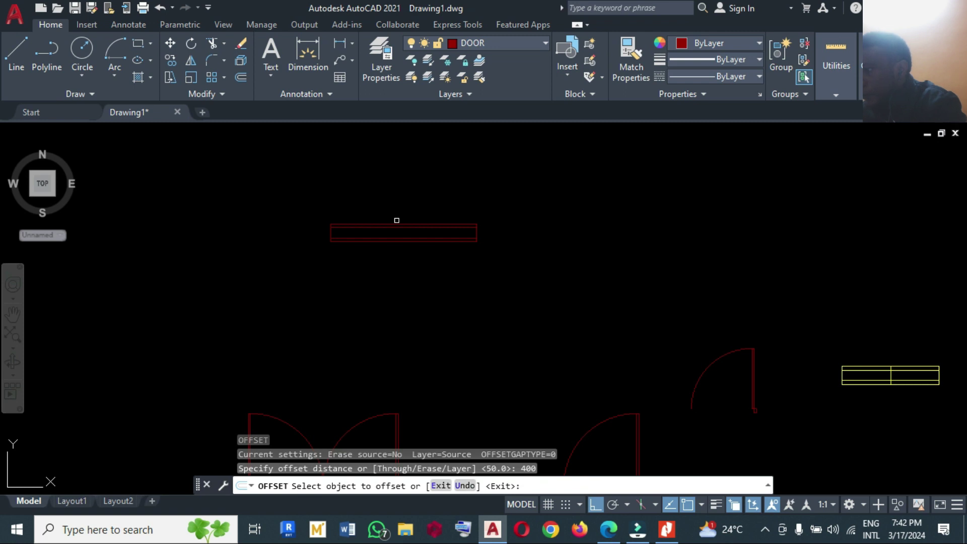
left_click(329, 230)
left_click(419, 246)
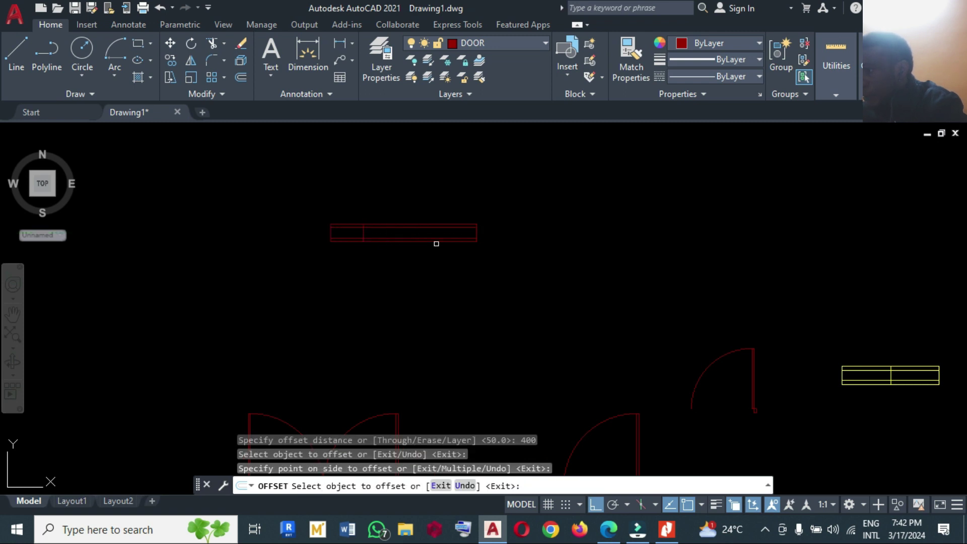
left_click(472, 229)
left_click(385, 252)
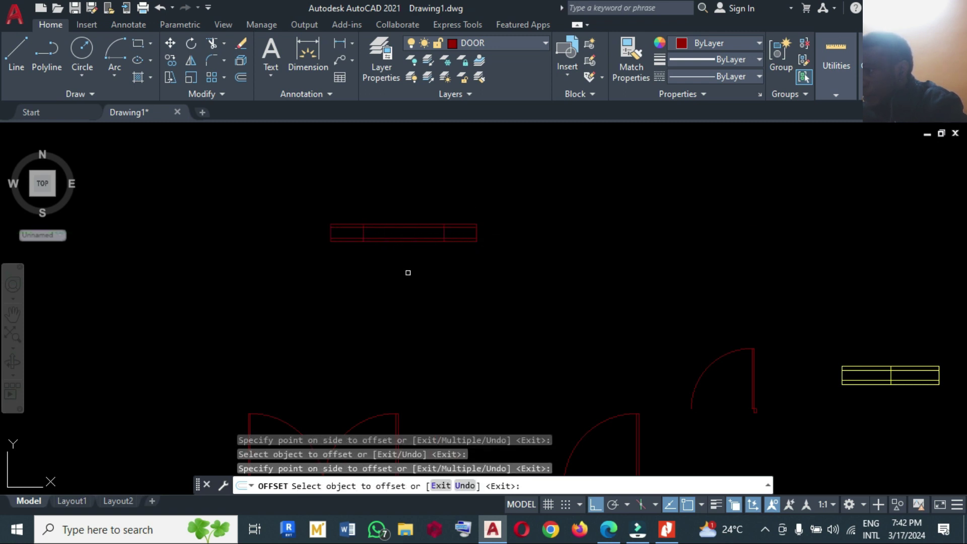
scroll(413, 272, "down", 1)
key("Return")
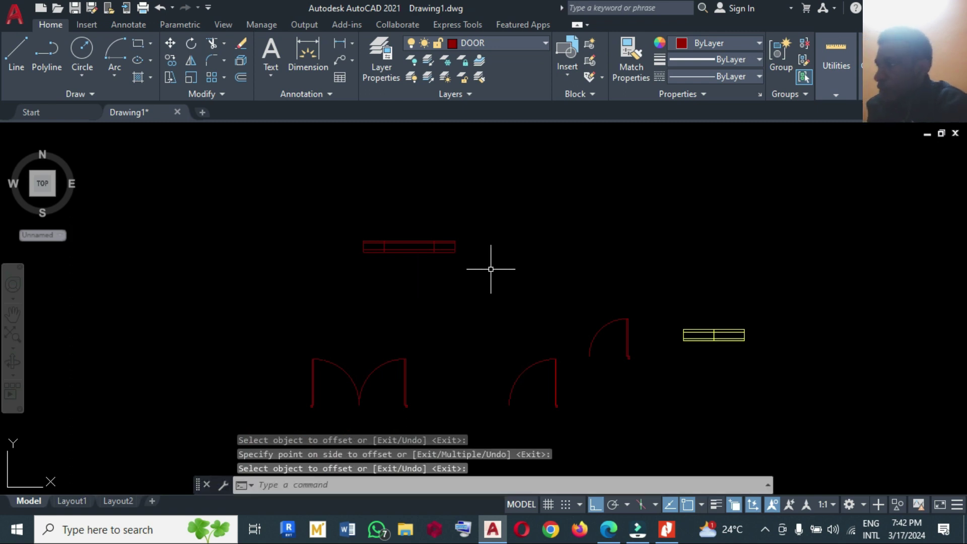
Move the whole new window shape onto the WINDOW layer
left_click(491, 269)
left_click(309, 205)
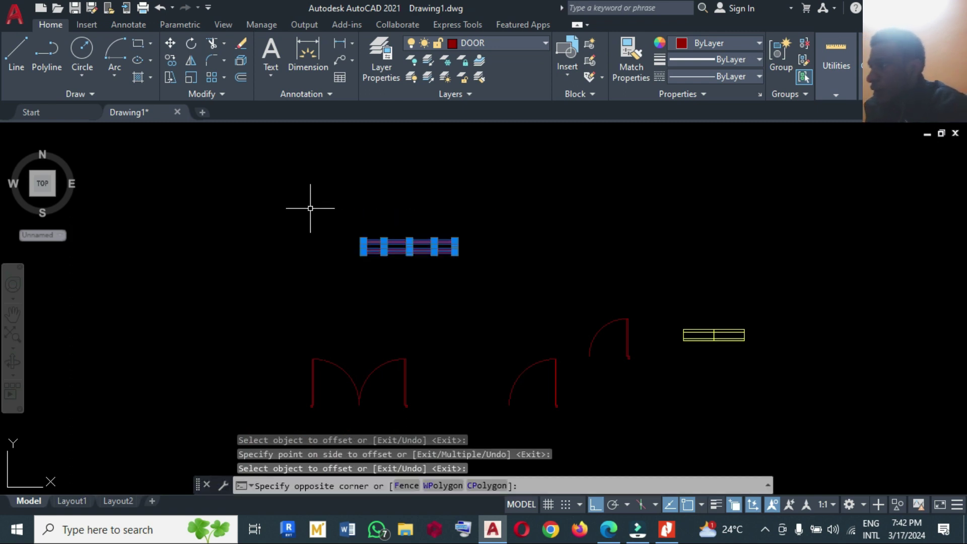
left_click(545, 44)
left_click(486, 126)
left_click(527, 215)
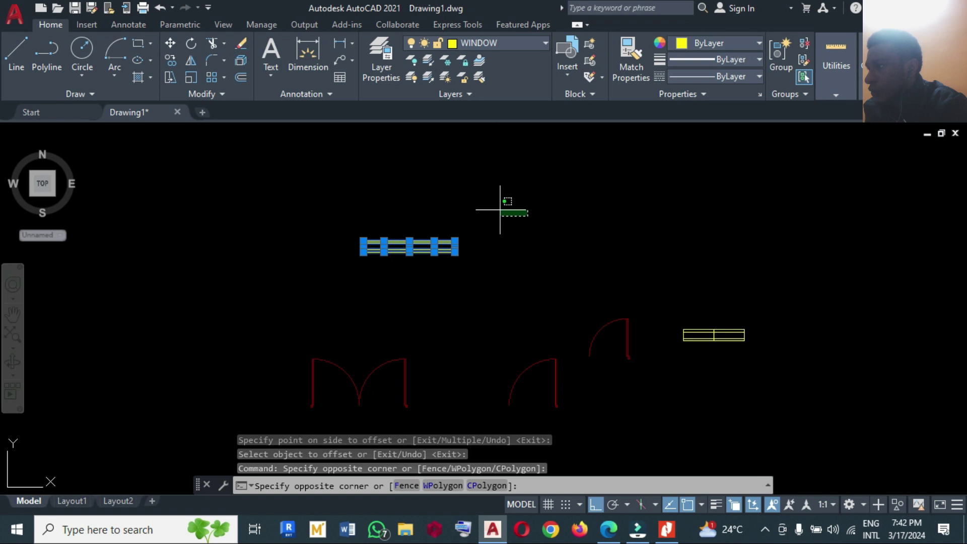
left_click(500, 210)
key("Escape")
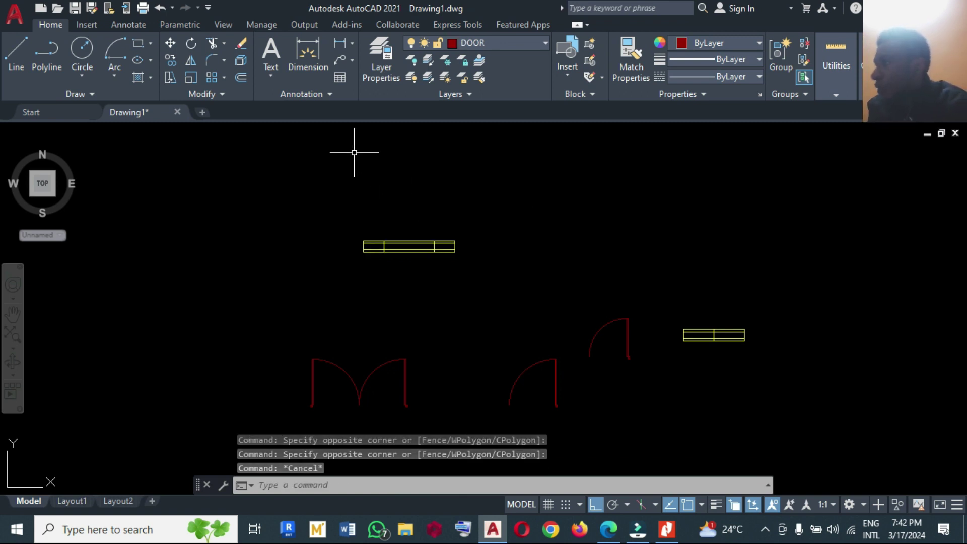
left_click(137, 44)
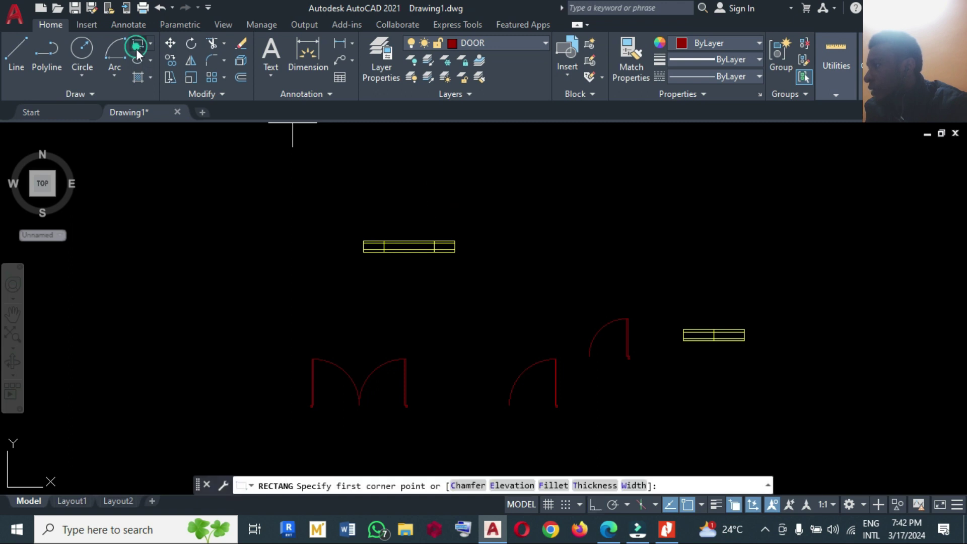
left_click(510, 209)
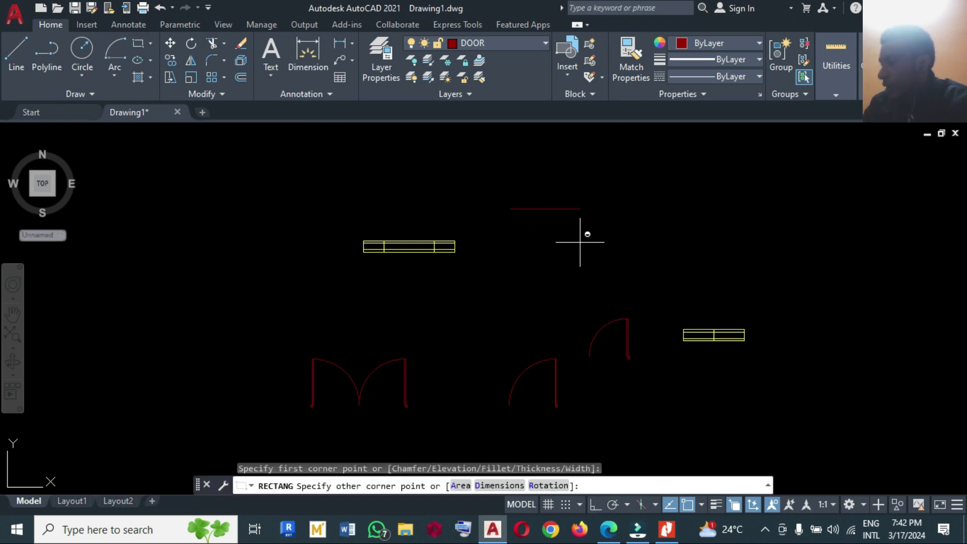
key("F8")
type("@600,")
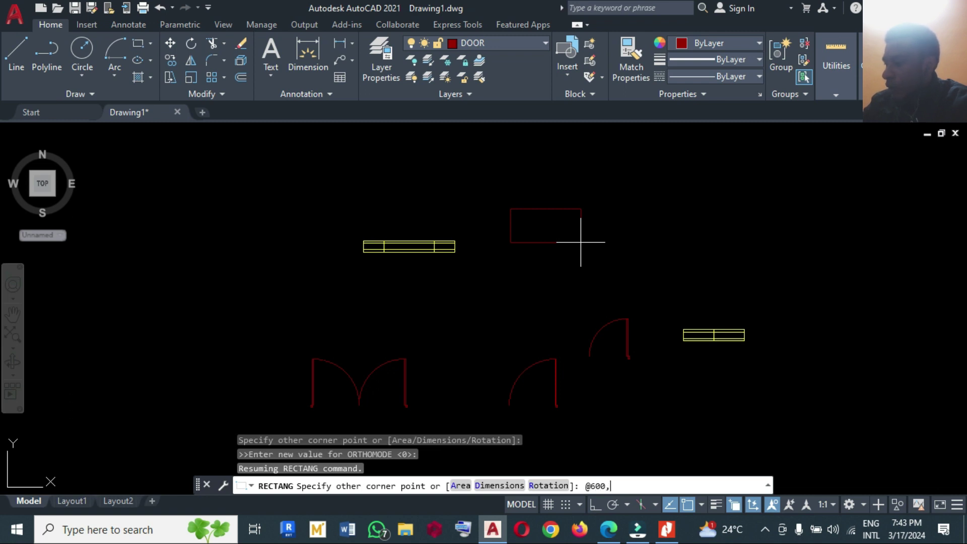
type("225")
key("Return")
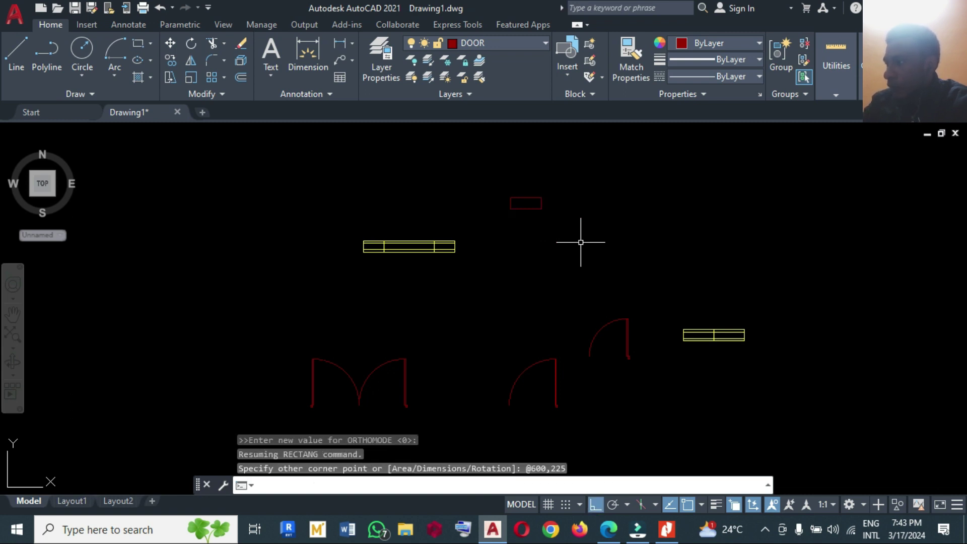
Explode the rectangle and offset one edge 50 inward
left_click(240, 61)
left_click(522, 195)
left_click(511, 210)
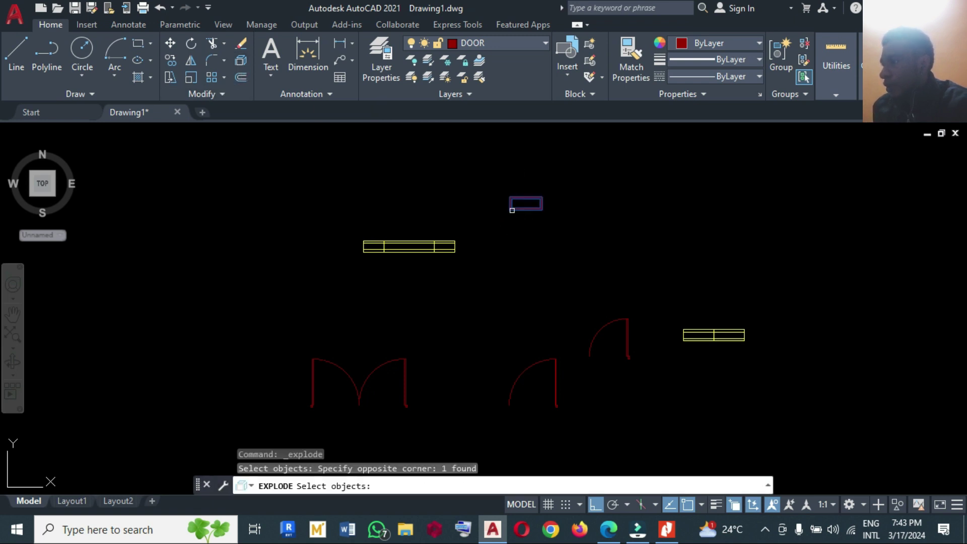
key("Return")
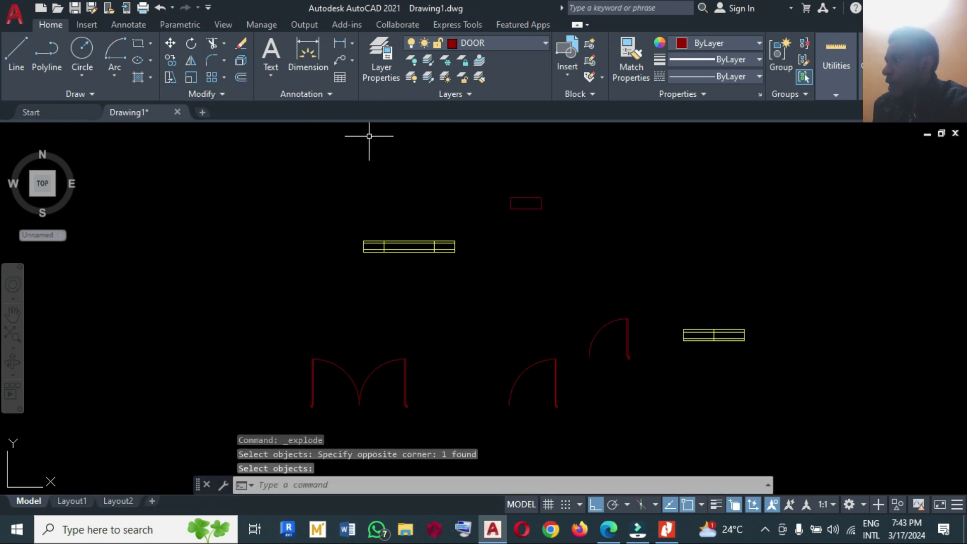
type("o")
key("Return")
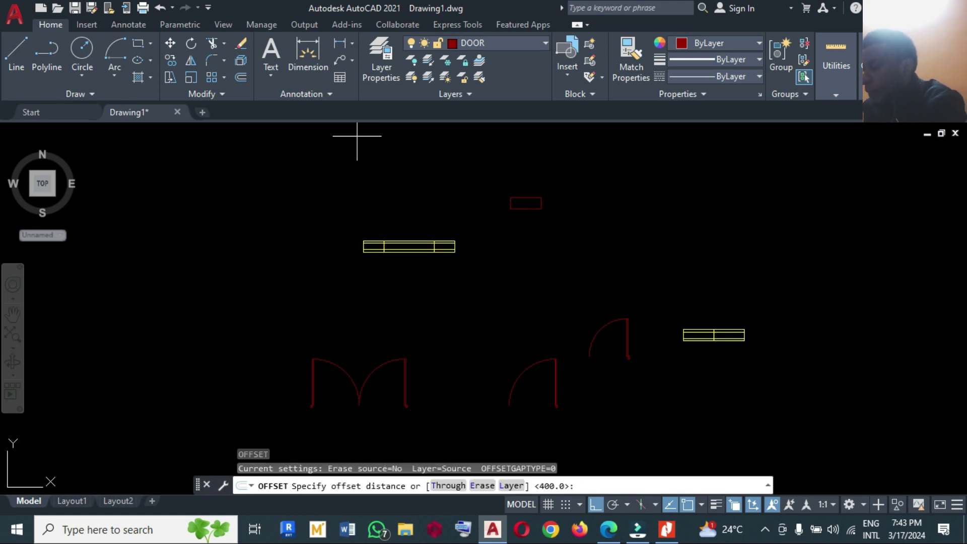
type("50")
key("Return")
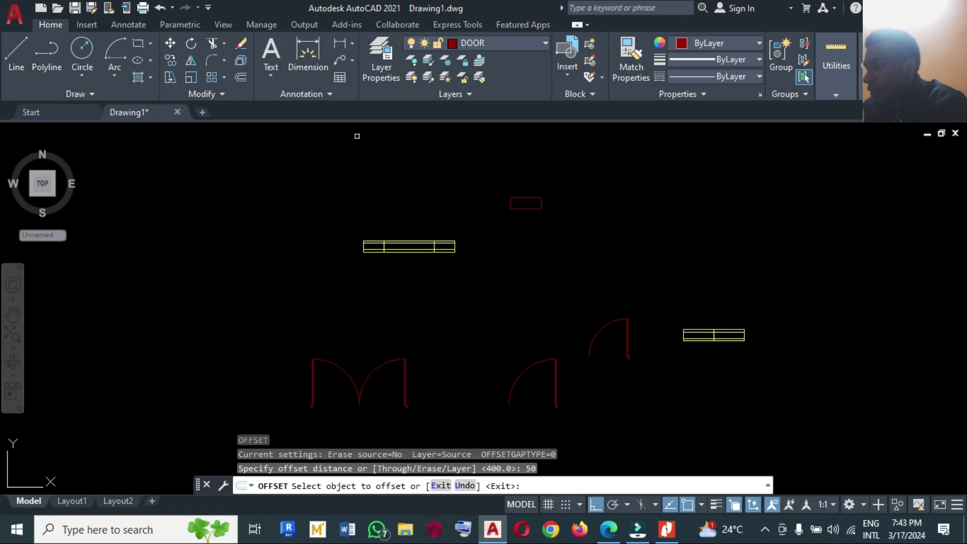
left_click(527, 197)
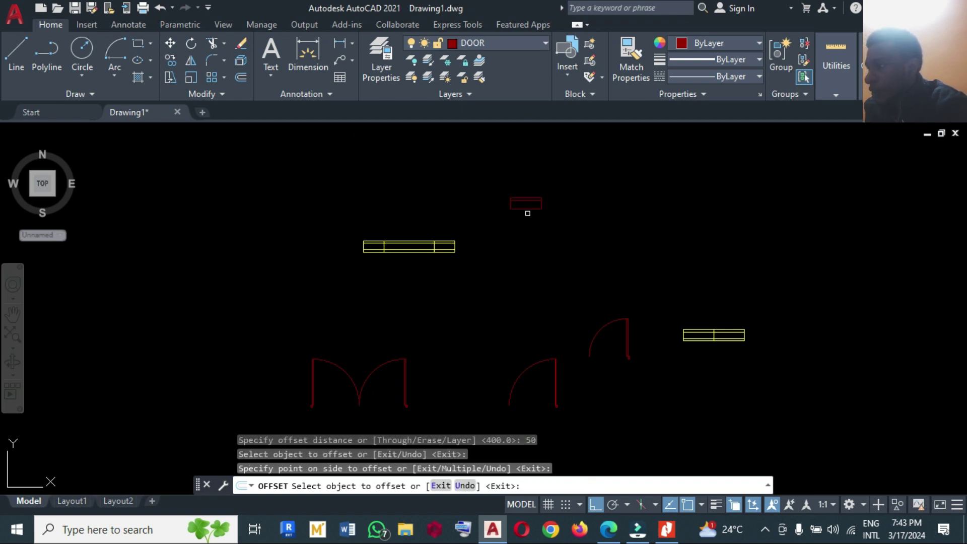
left_click(527, 206)
left_click(543, 209)
key("Return")
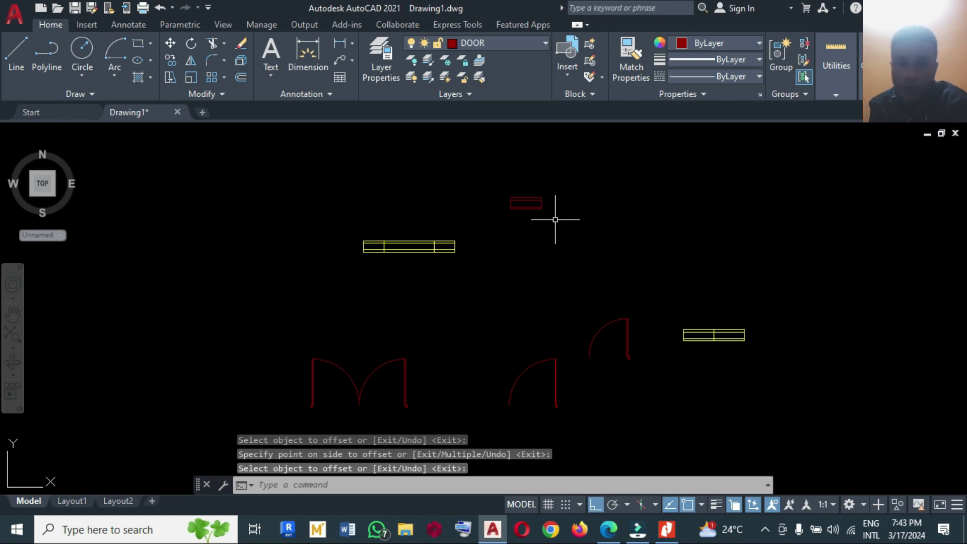
Put the small rectangle and its inner line on the WINDOW layer
left_click(555, 219)
left_click(487, 177)
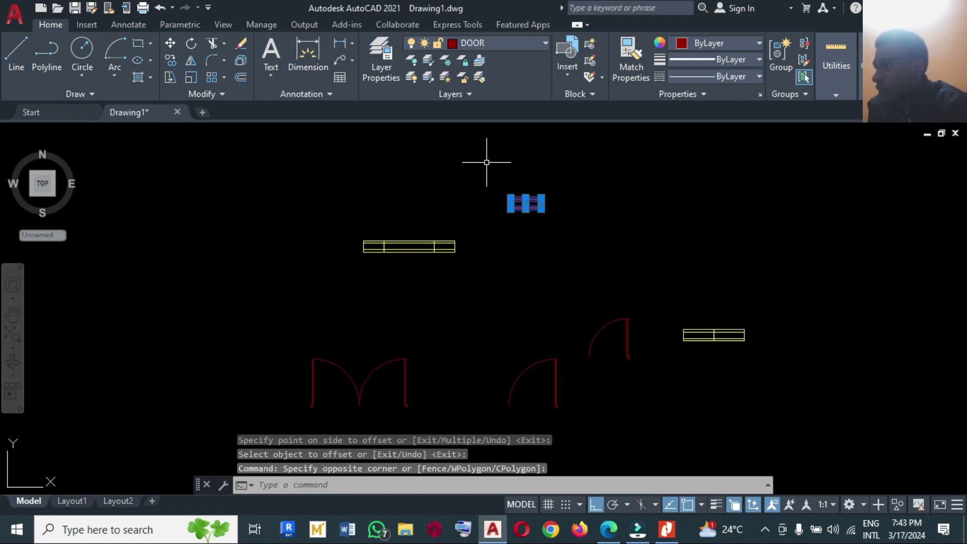
left_click(533, 45)
left_click(492, 126)
left_click(614, 196)
left_click(580, 195)
key("Escape")
key("Escape")
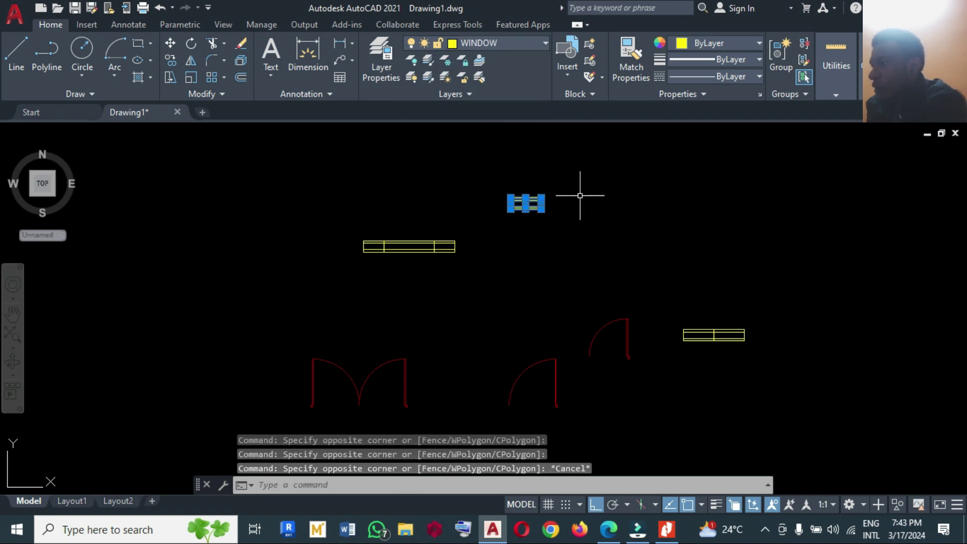
scroll(524, 212, "down", 1)
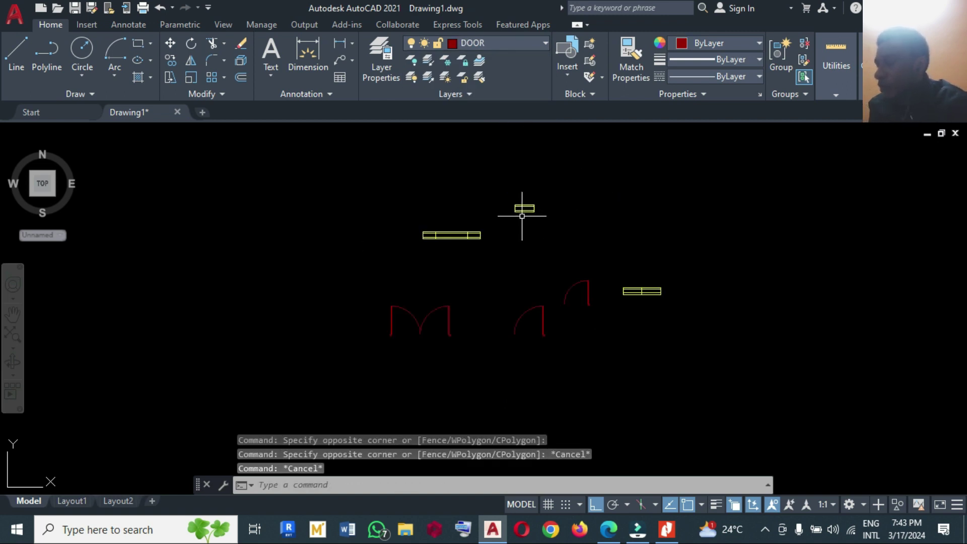
Create block DOOR1 from the left double-arc door, based at its lower-right corner
left_click(591, 40)
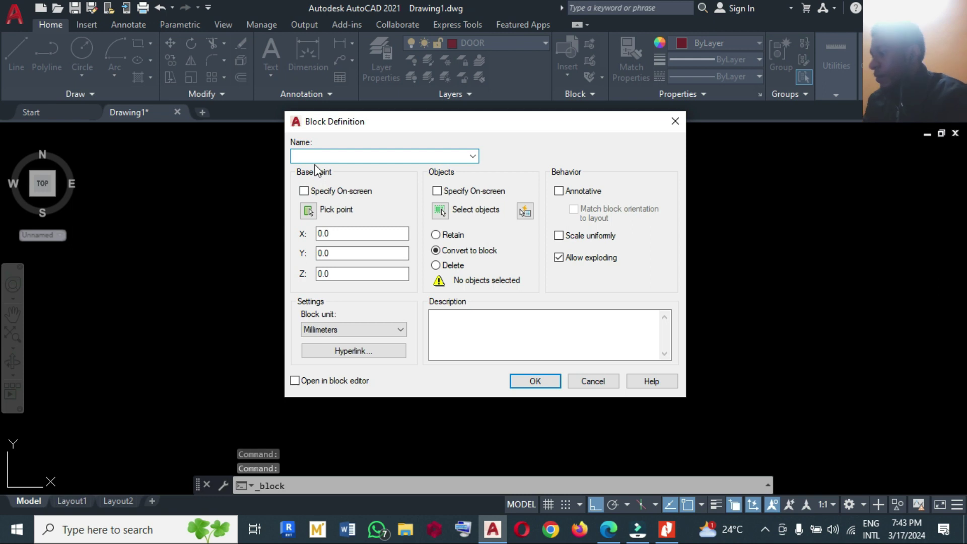
type("DOO")
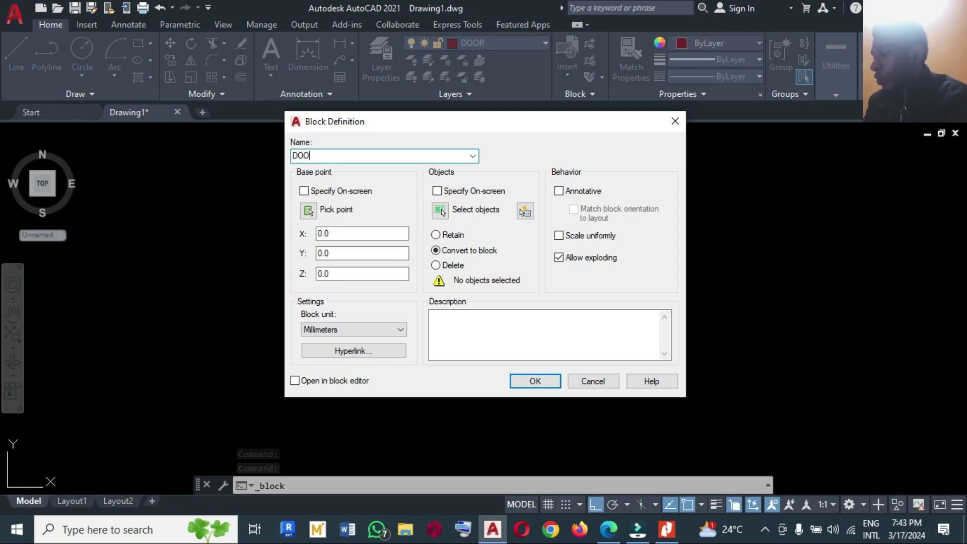
type("R2")
key("BackSpace")
type("1")
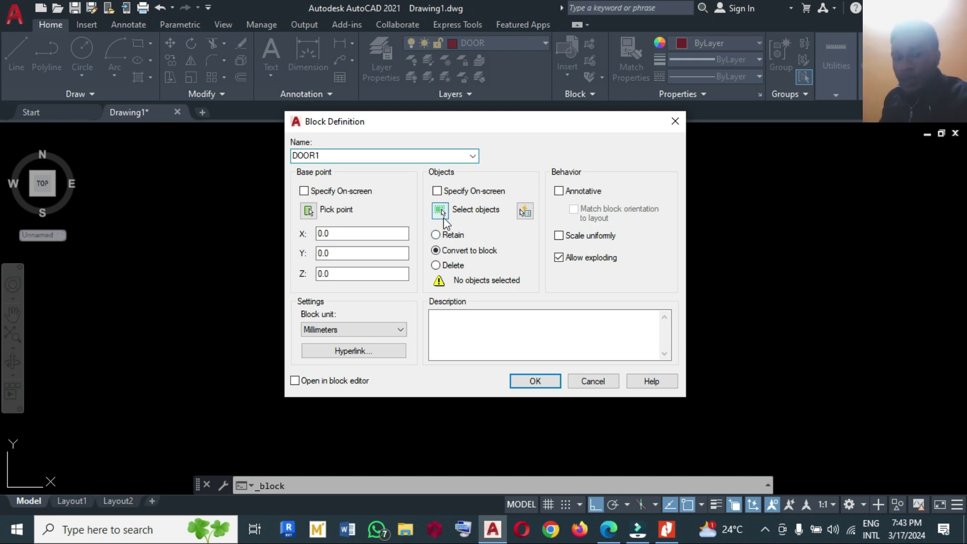
left_click(338, 210)
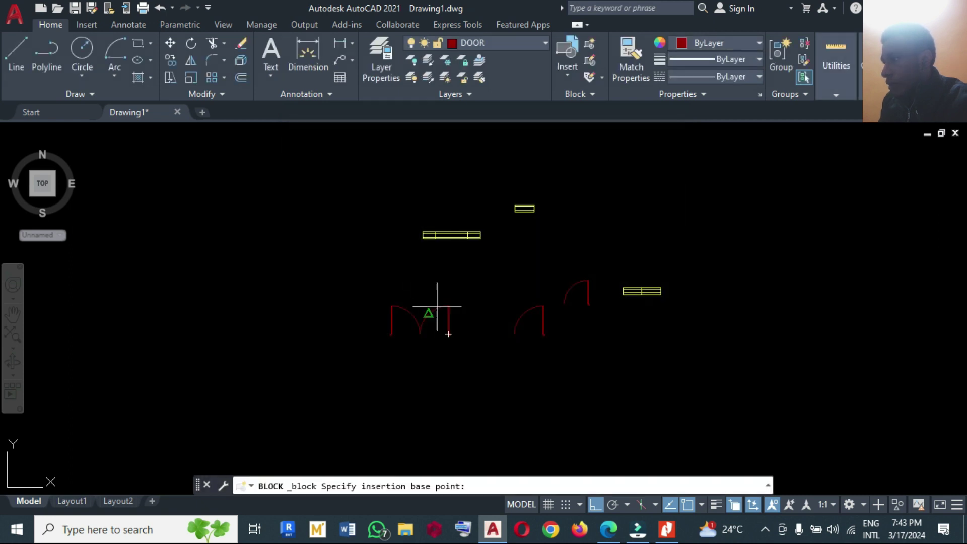
left_click(449, 332)
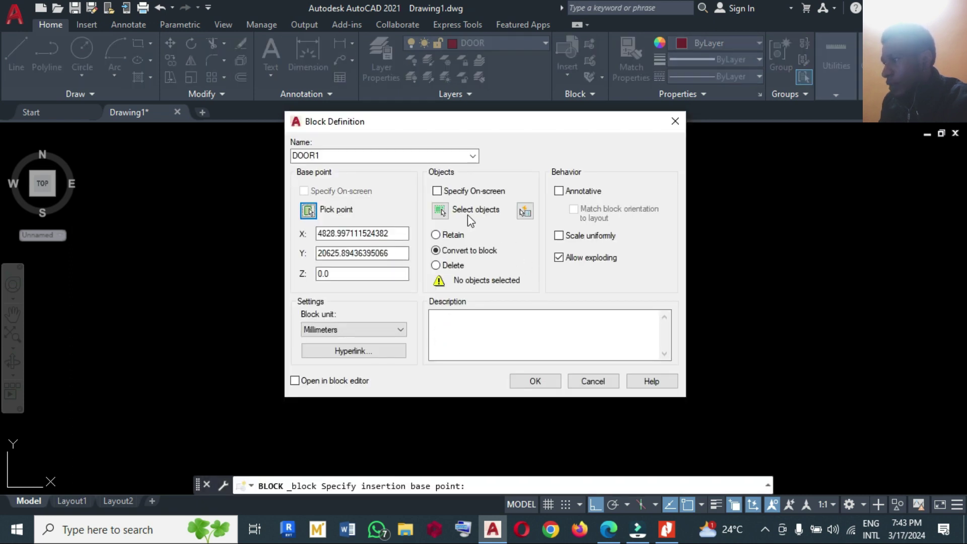
left_click(441, 210)
mouse_move(474, 342)
left_mouse_down()
mouse_move(367, 281)
mouse_move(356, 291)
left_mouse_up()
left_click(359, 288)
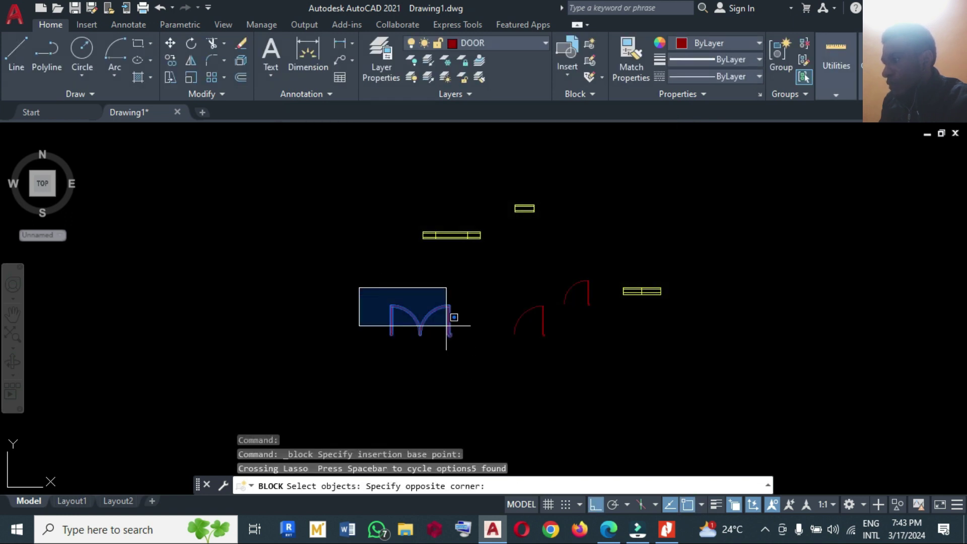
left_click(473, 349)
key("Return")
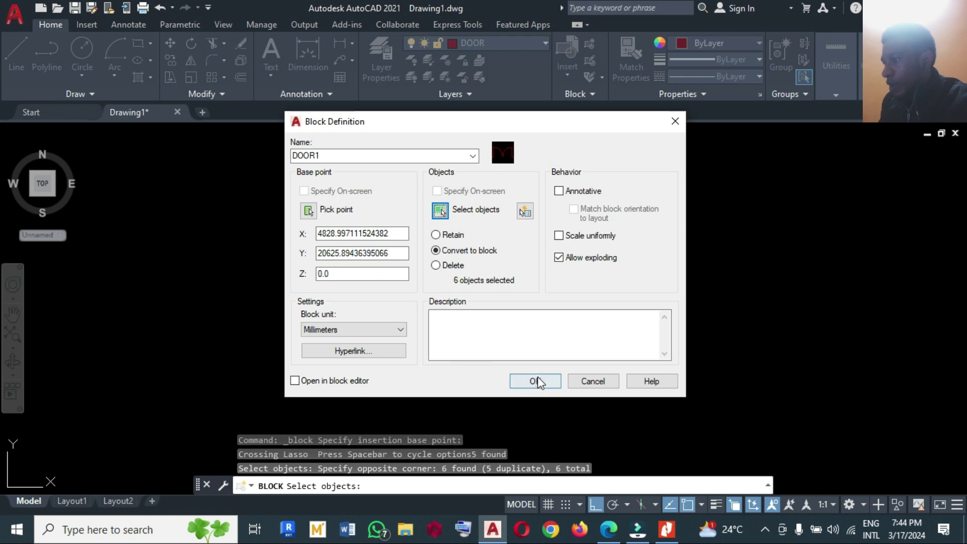
left_click(535, 382)
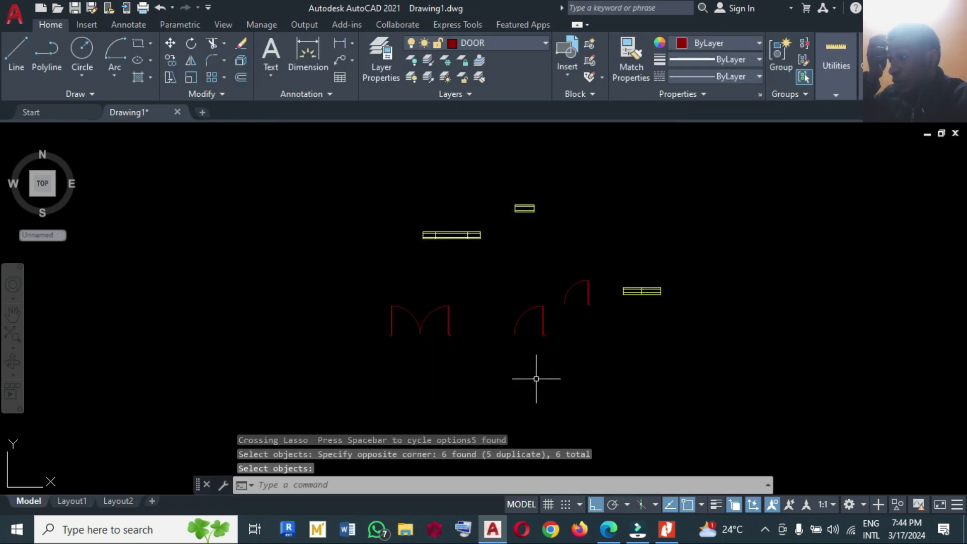
Create block DOOR2 from the right door arc, based at the arc's end
left_click(588, 44)
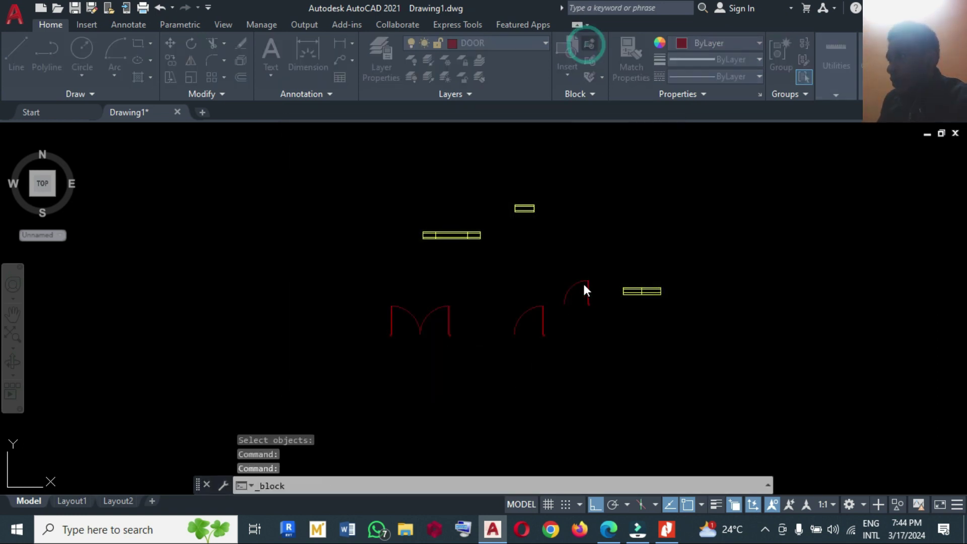
type("DOOR2")
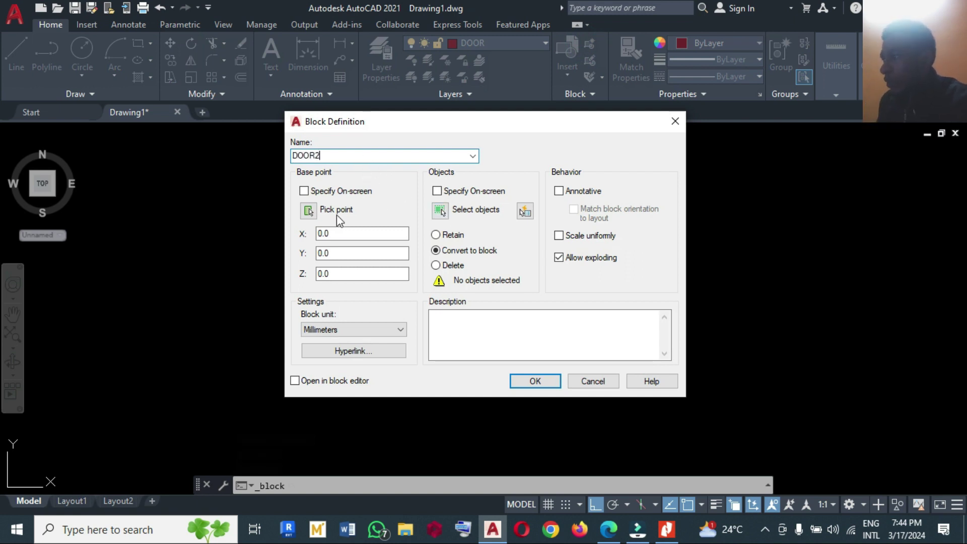
left_click(308, 210)
left_click(553, 334)
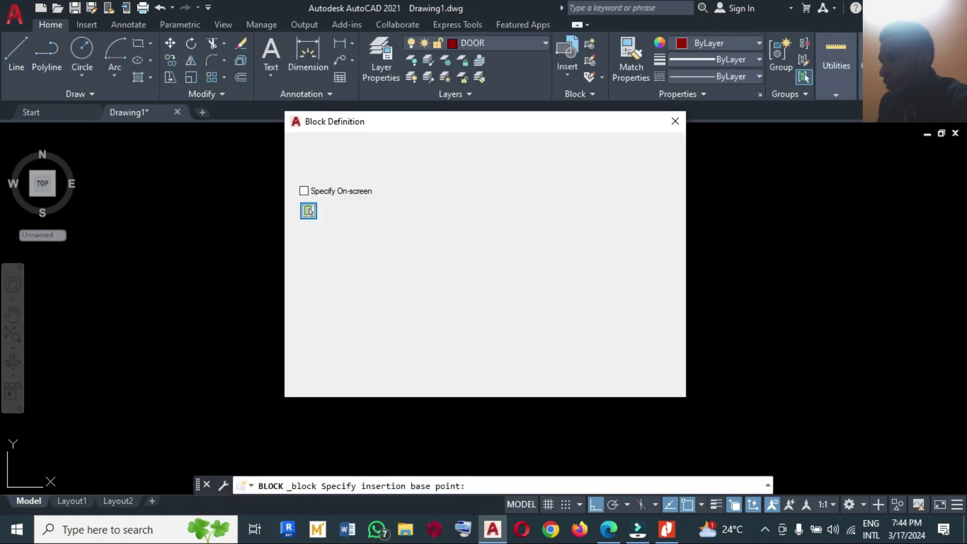
left_click(440, 210)
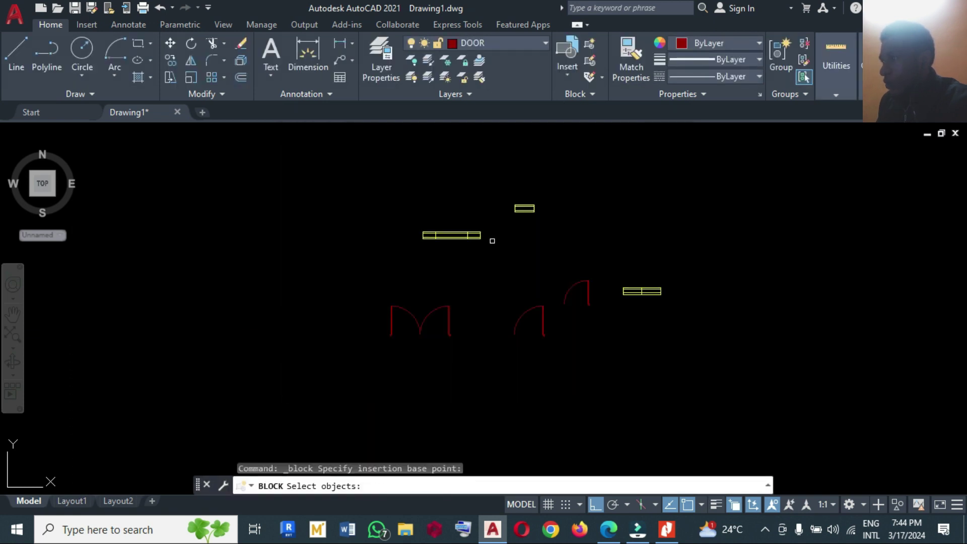
left_click(498, 290)
left_click(554, 344)
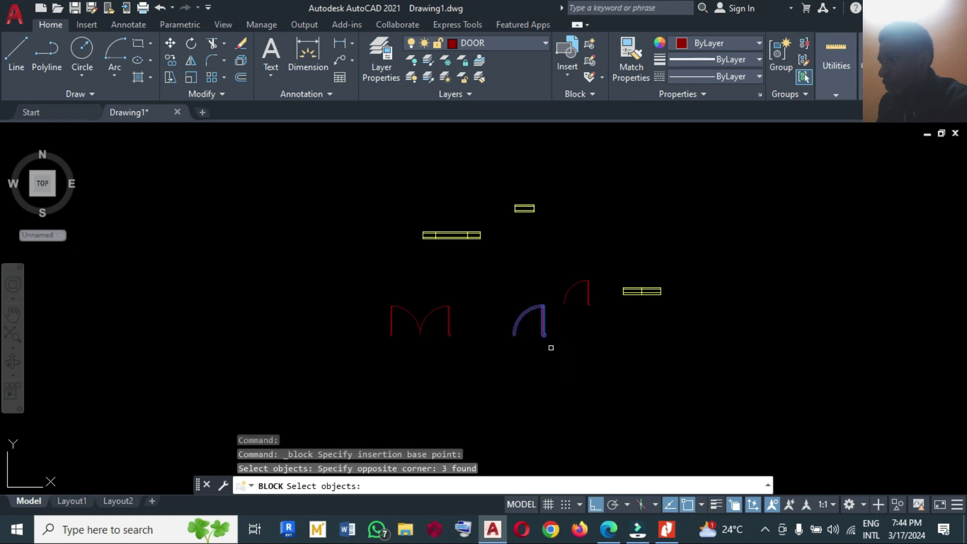
key("Return")
left_click(545, 380)
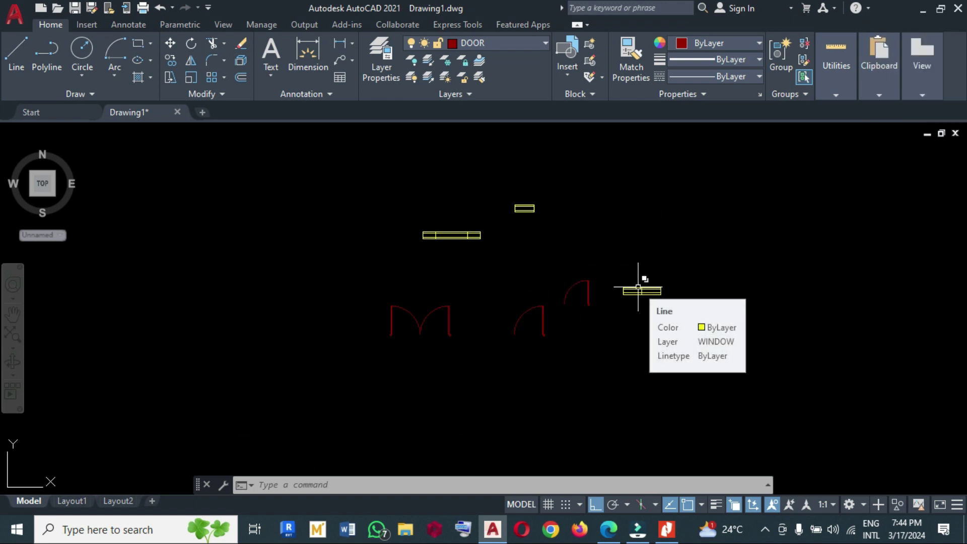
Define a block named 'DOOR' from the next door arc with a base point on it
key("space")
type("DOOR")
left_click(308, 211)
left_click(587, 297)
left_click(439, 211)
left_click(561, 255)
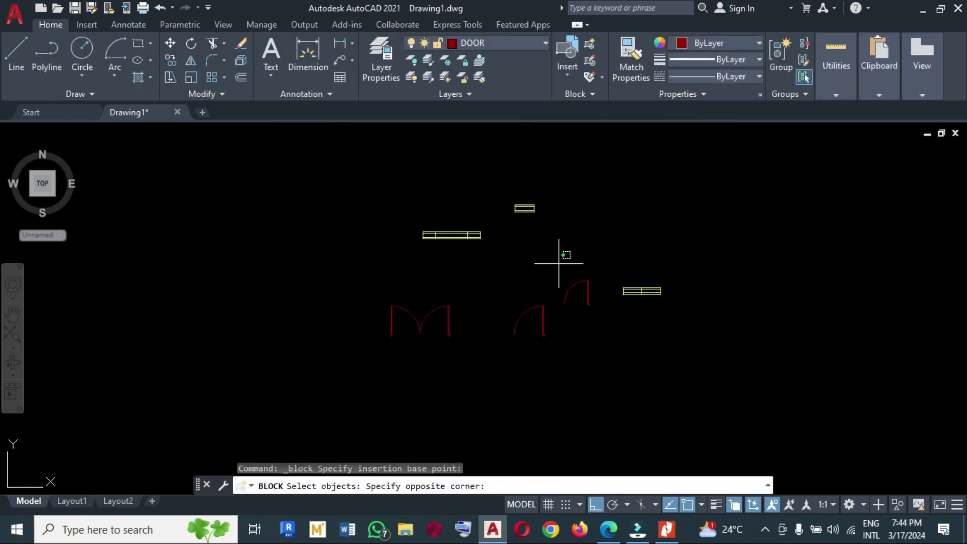
left_click(586, 125)
key("Return")
Define a block named 'WINDOW' from the lines of a window symbol
key("Return")
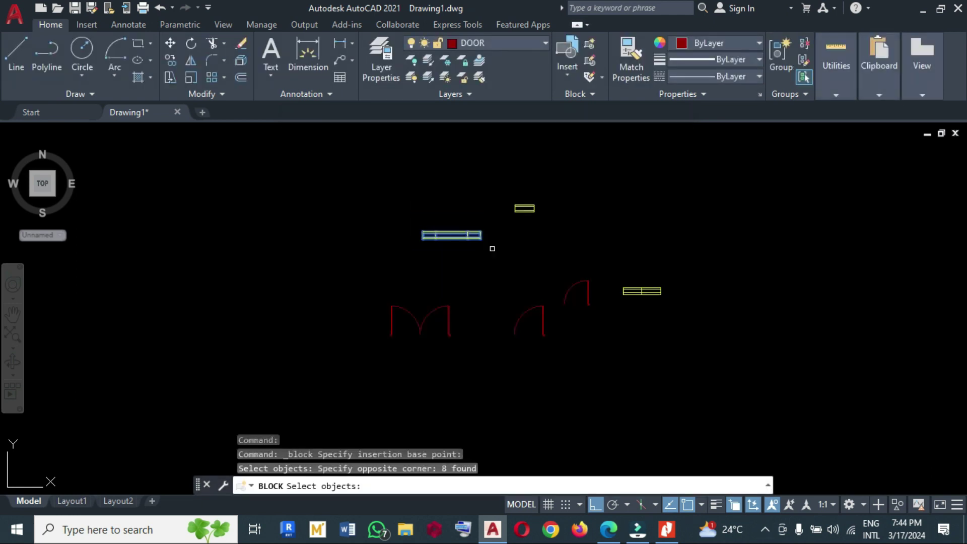
key("space")
type("WINDOW")
left_click(308, 210)
left_click(624, 291)
left_click(439, 211)
left_click_drag(616, 282, 669, 302)
key("Return")
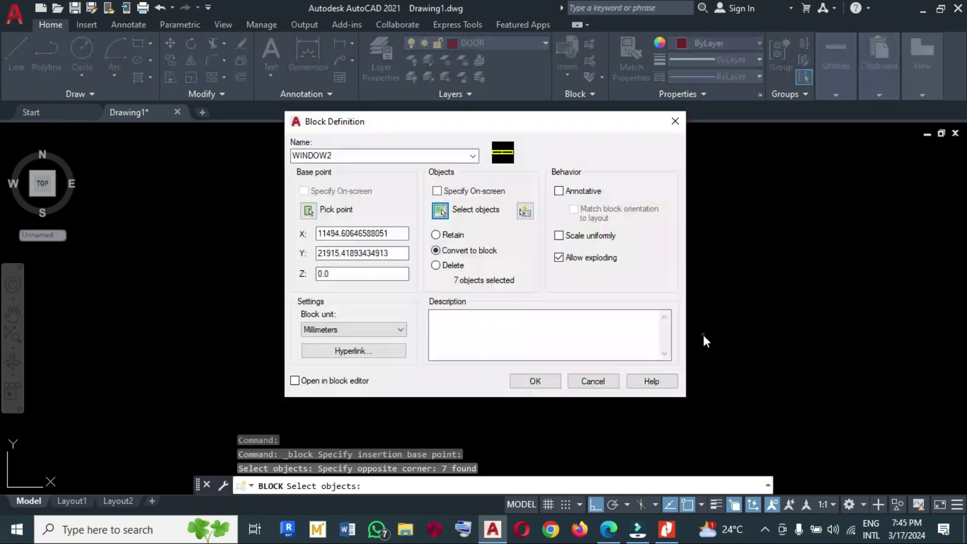
Define block 'WINDOWS' from the next window symbol, then check the long window block
key("Return")
key("space")
type("WINDOWS")
left_click(308, 210)
left_click(440, 211)
key("Return")
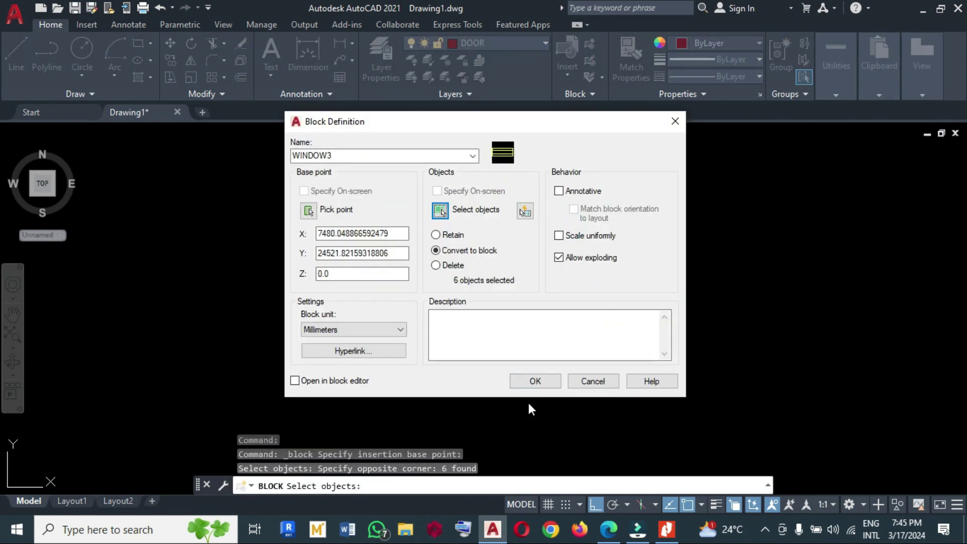
left_click(440, 210)
left_click(746, 340)
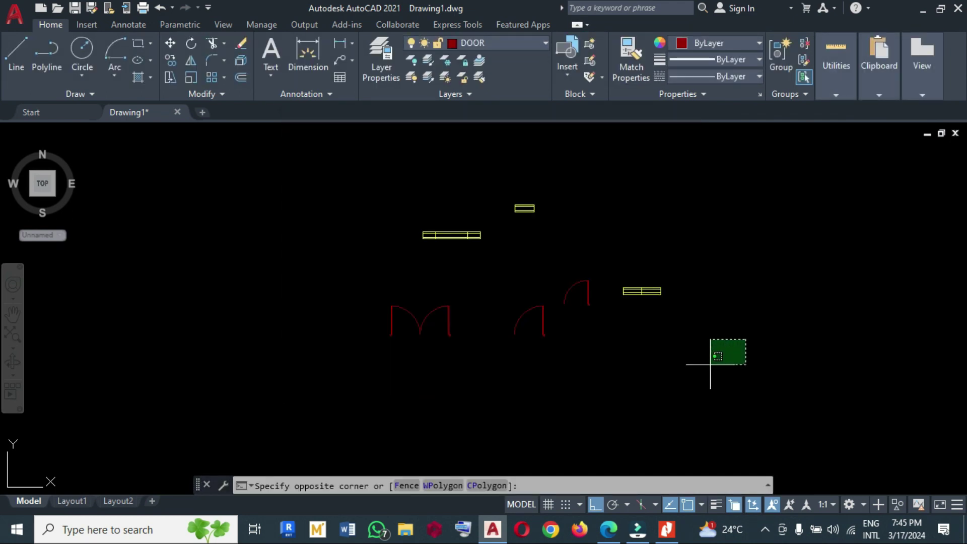
left_click(710, 364)
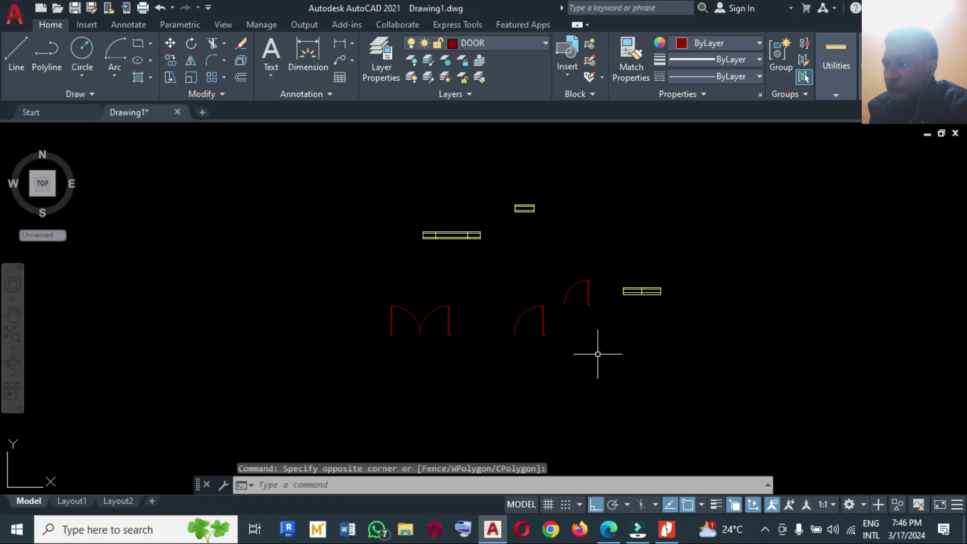
left_click(475, 236)
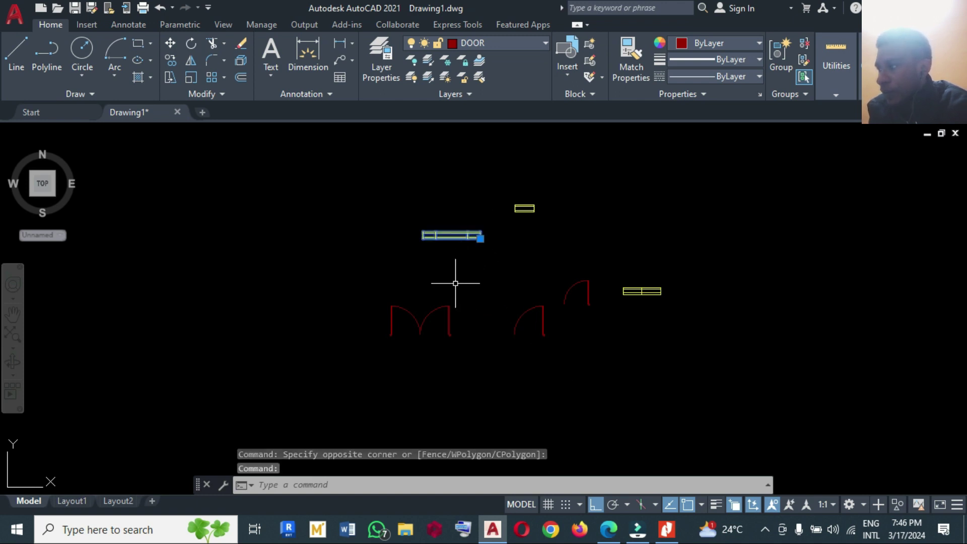
key("Escape")
scroll(392, 292, "down", 3)
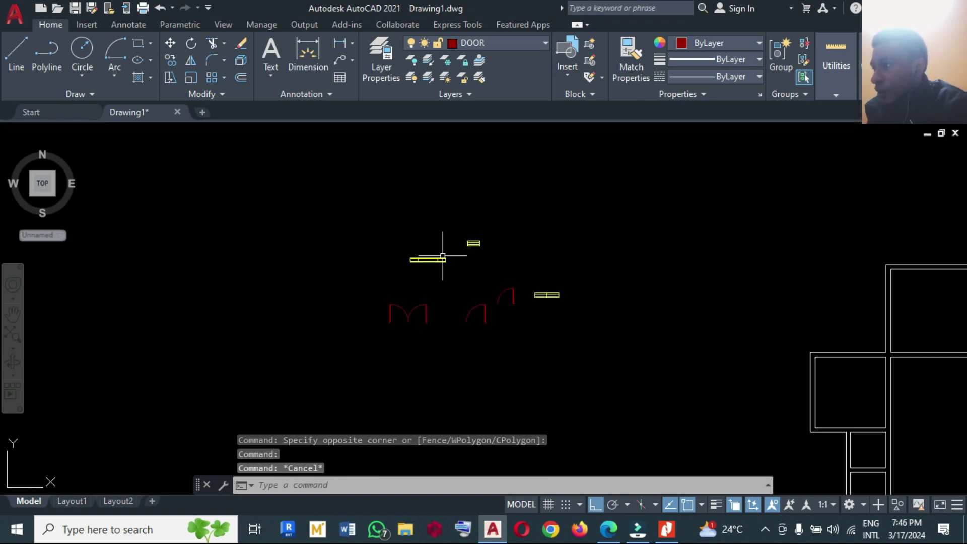
scroll(441, 255, "down", 2)
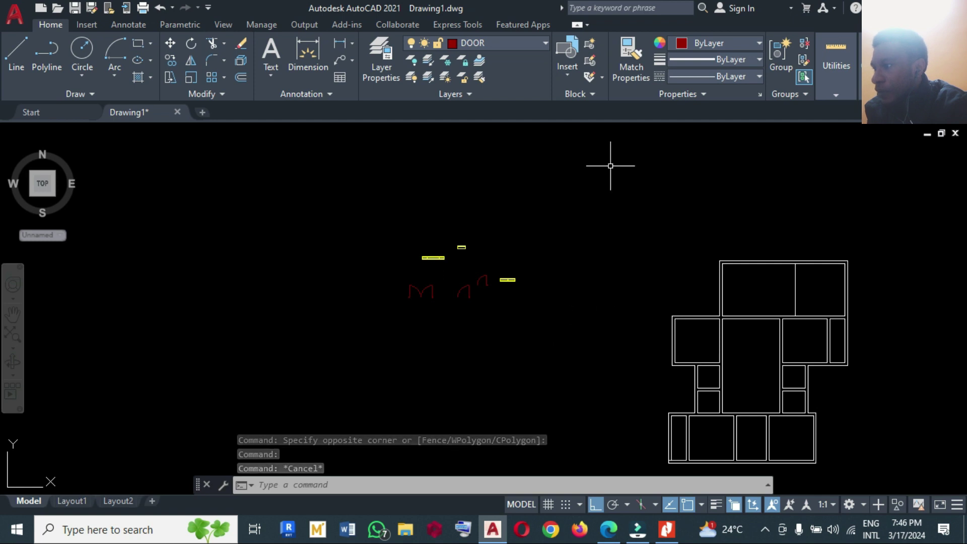
left_click(567, 74)
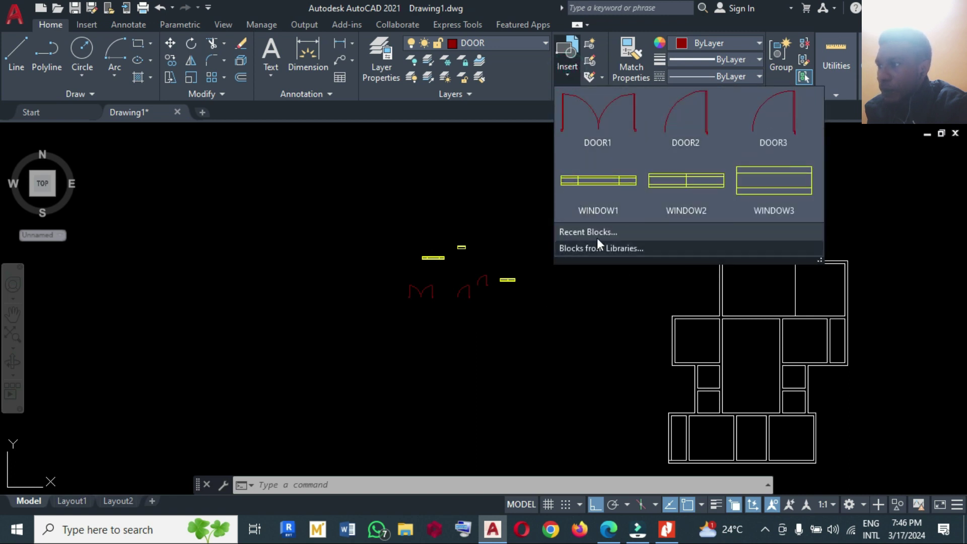